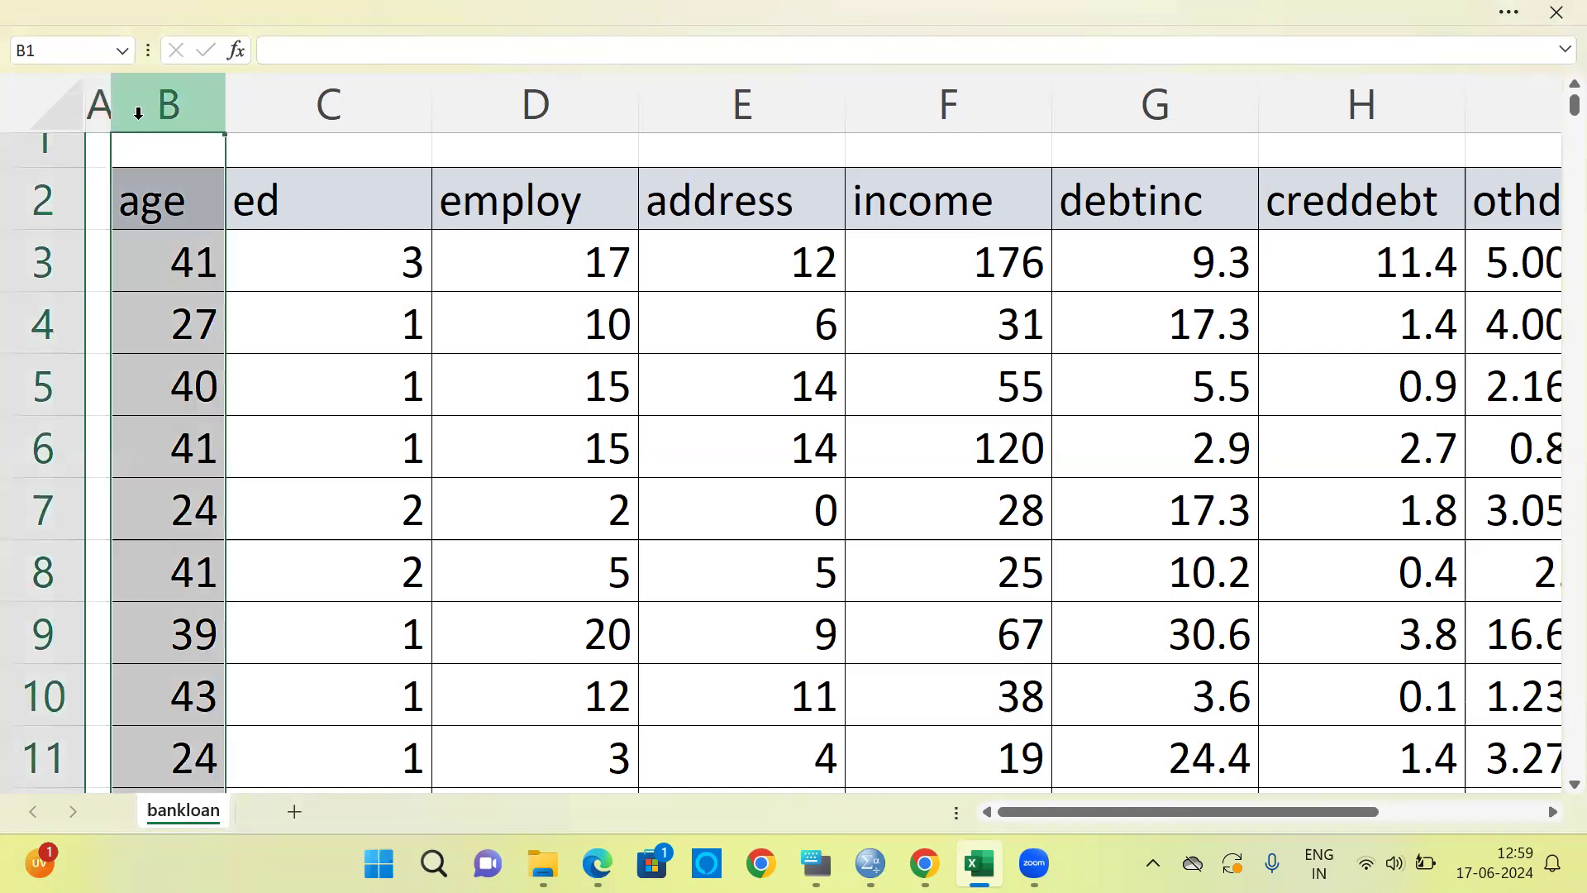
Step: Examine the bankloan sheet's columns one by one, from ed and employ through othdebt and default
{"action": "left_click", "coordinate": [304, 106]}
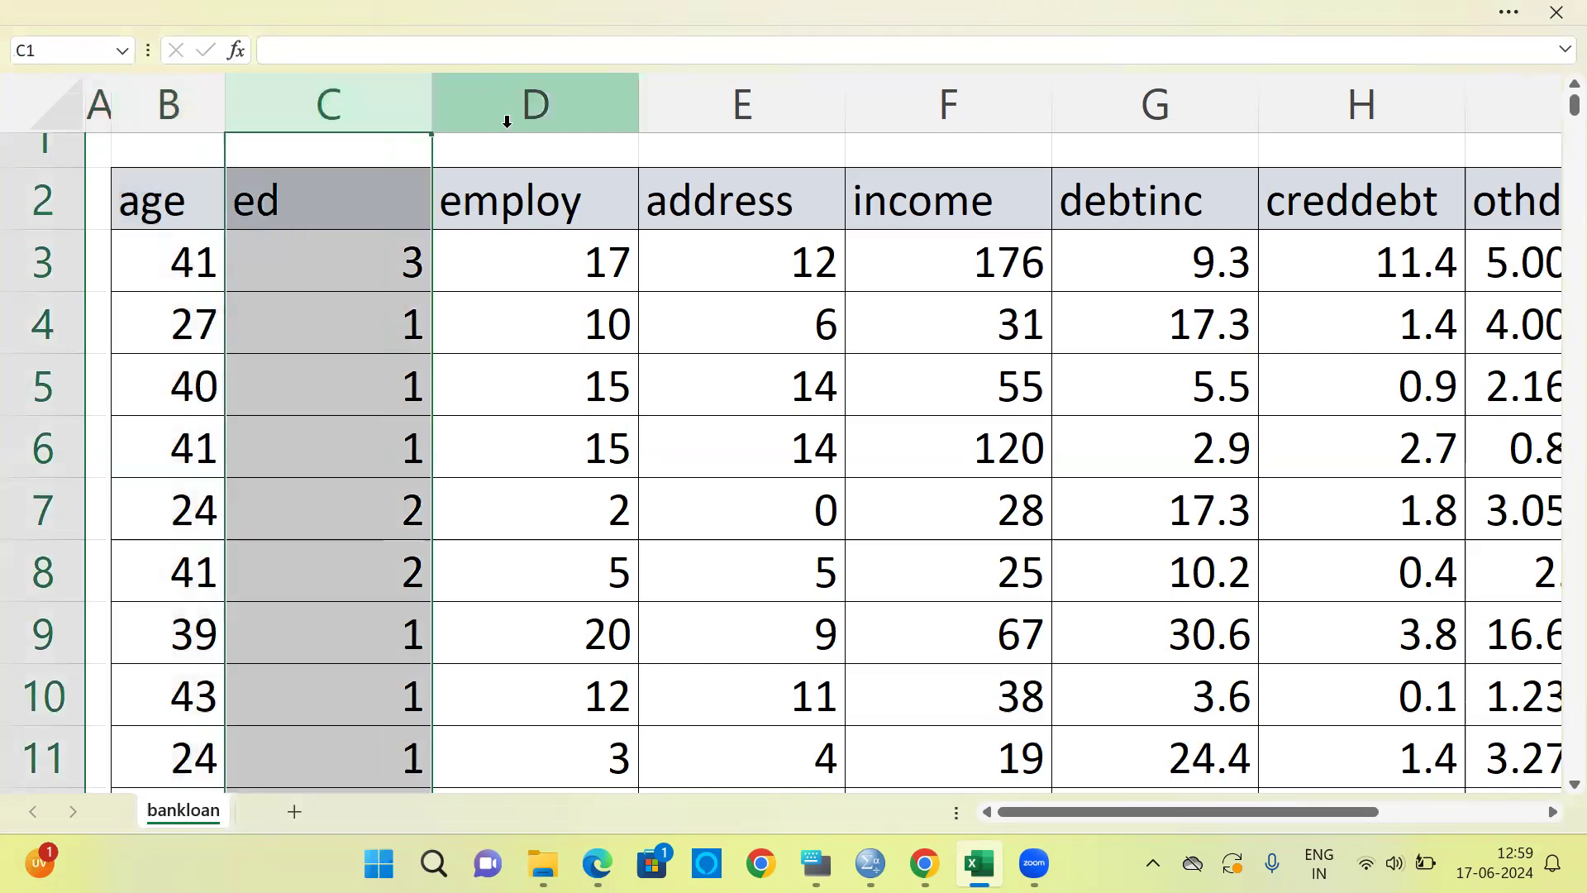
{"action": "left_click", "coordinate": [507, 121]}
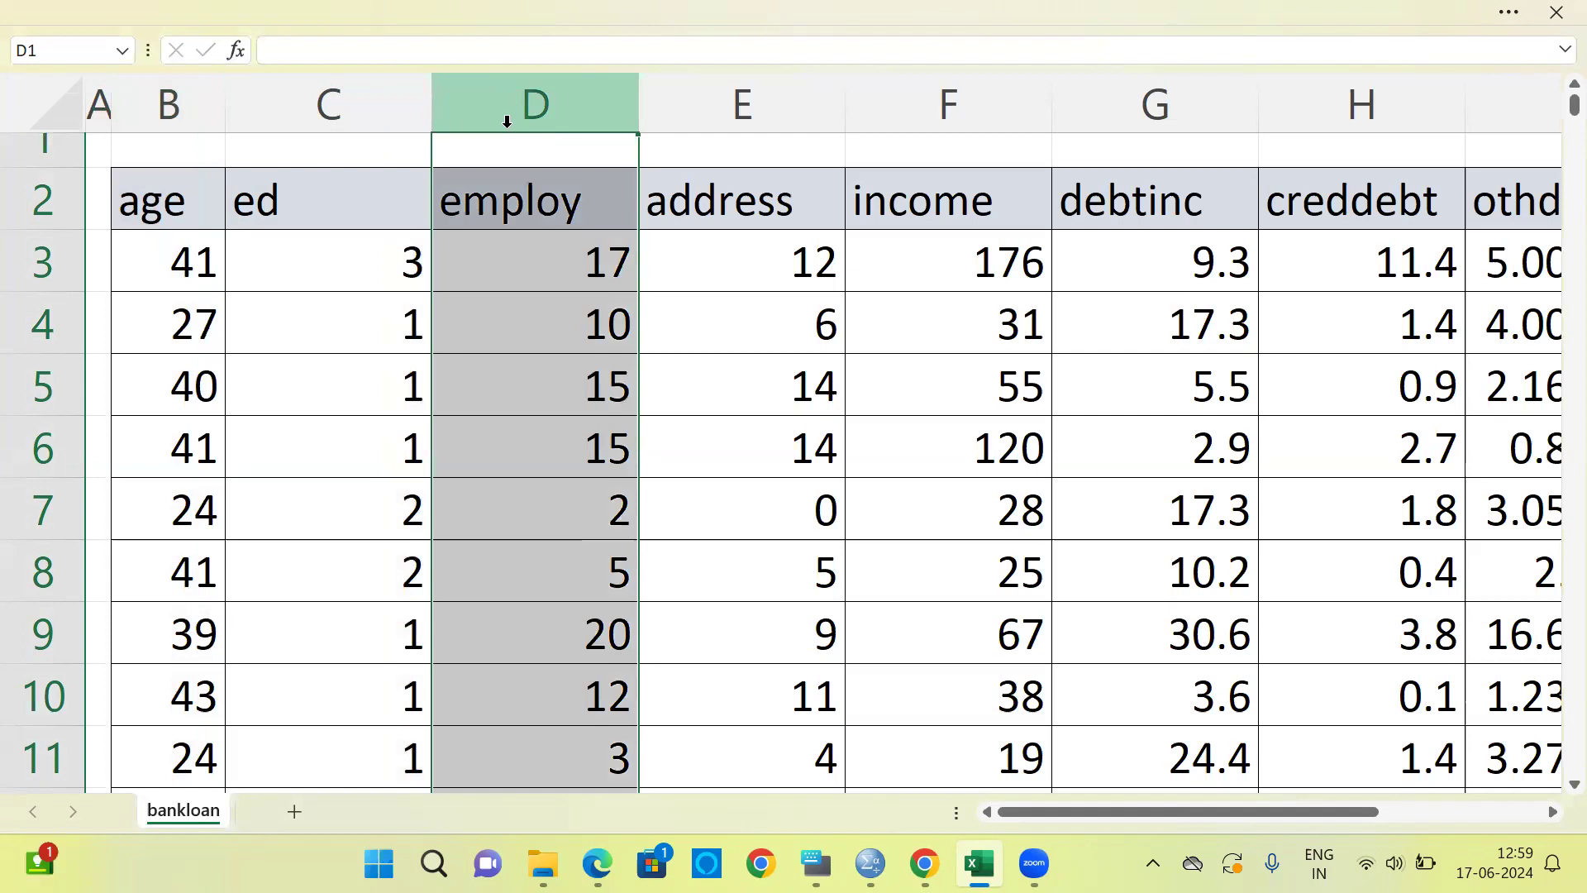
{"action": "left_click", "coordinate": [715, 110]}
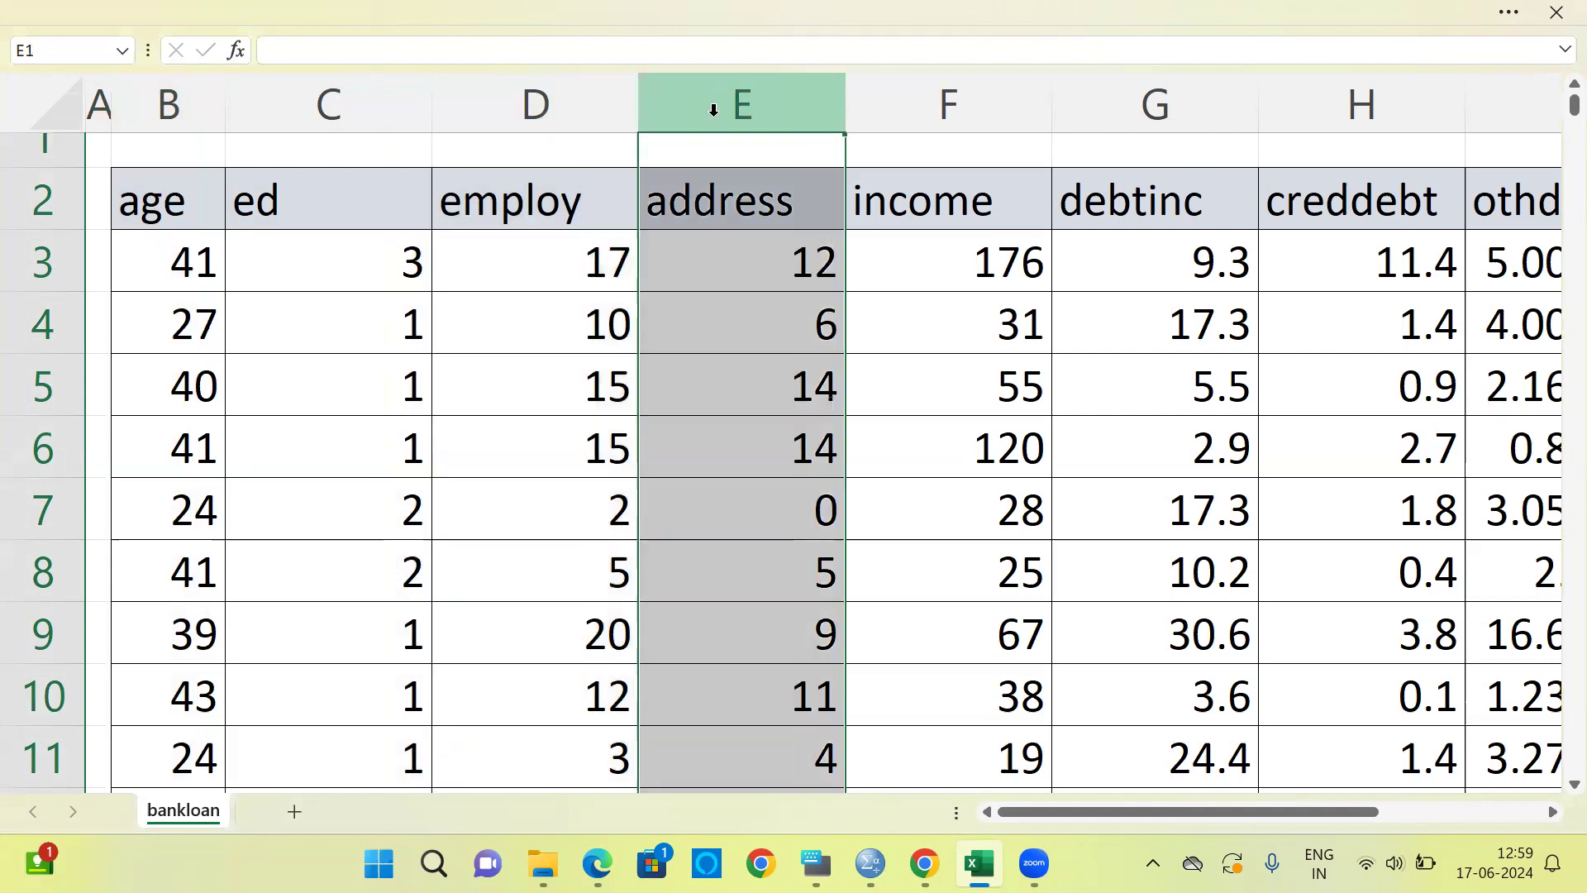
{"action": "left_click", "coordinate": [925, 107]}
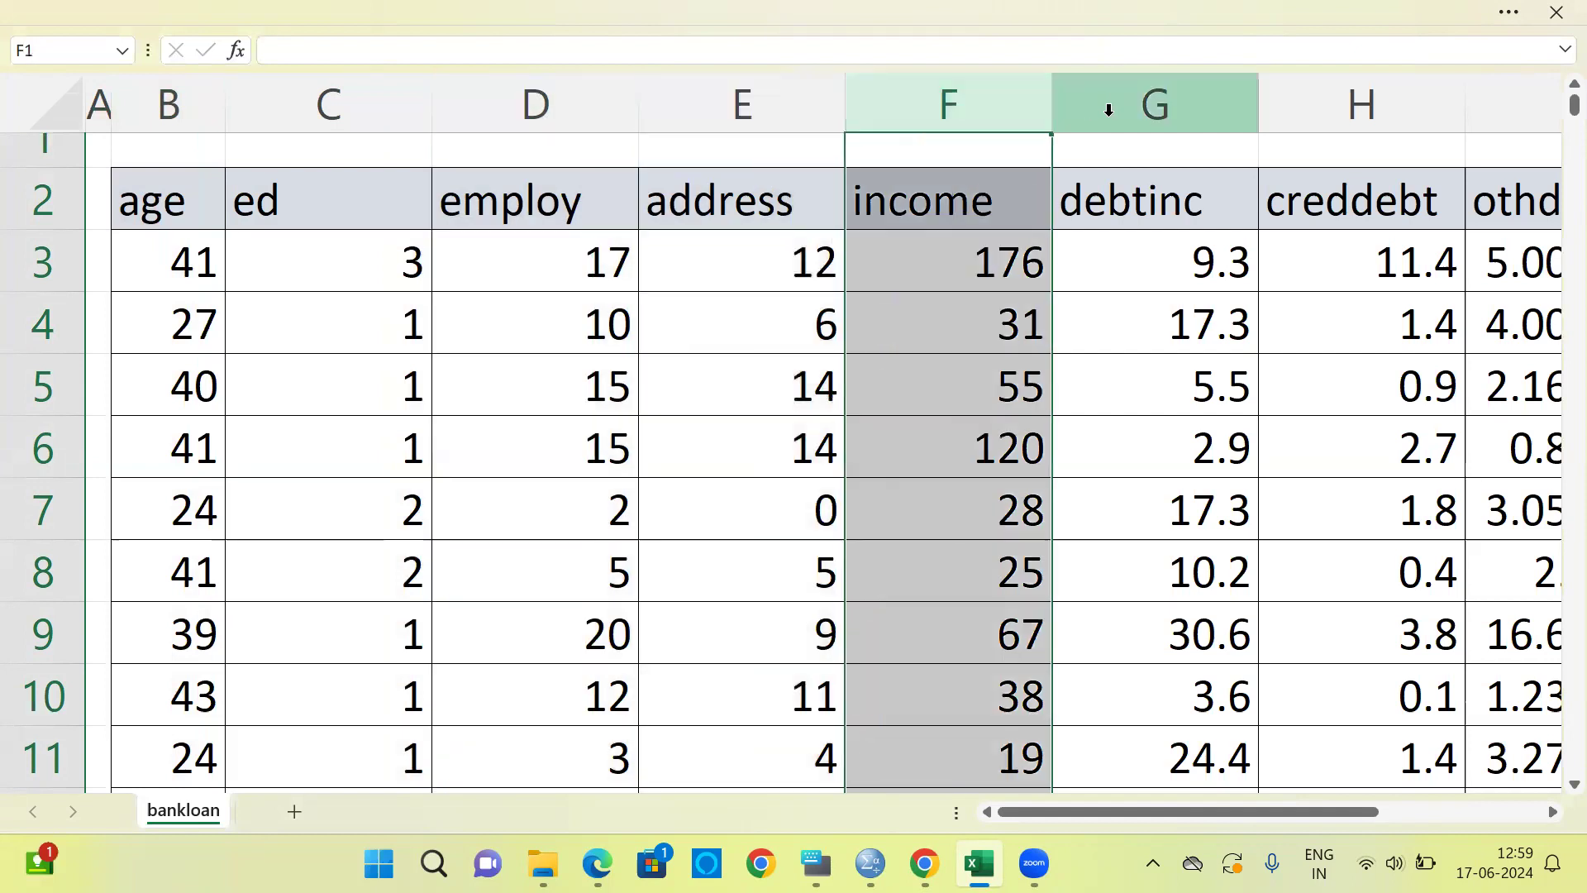
{"action": "left_click", "coordinate": [1148, 100]}
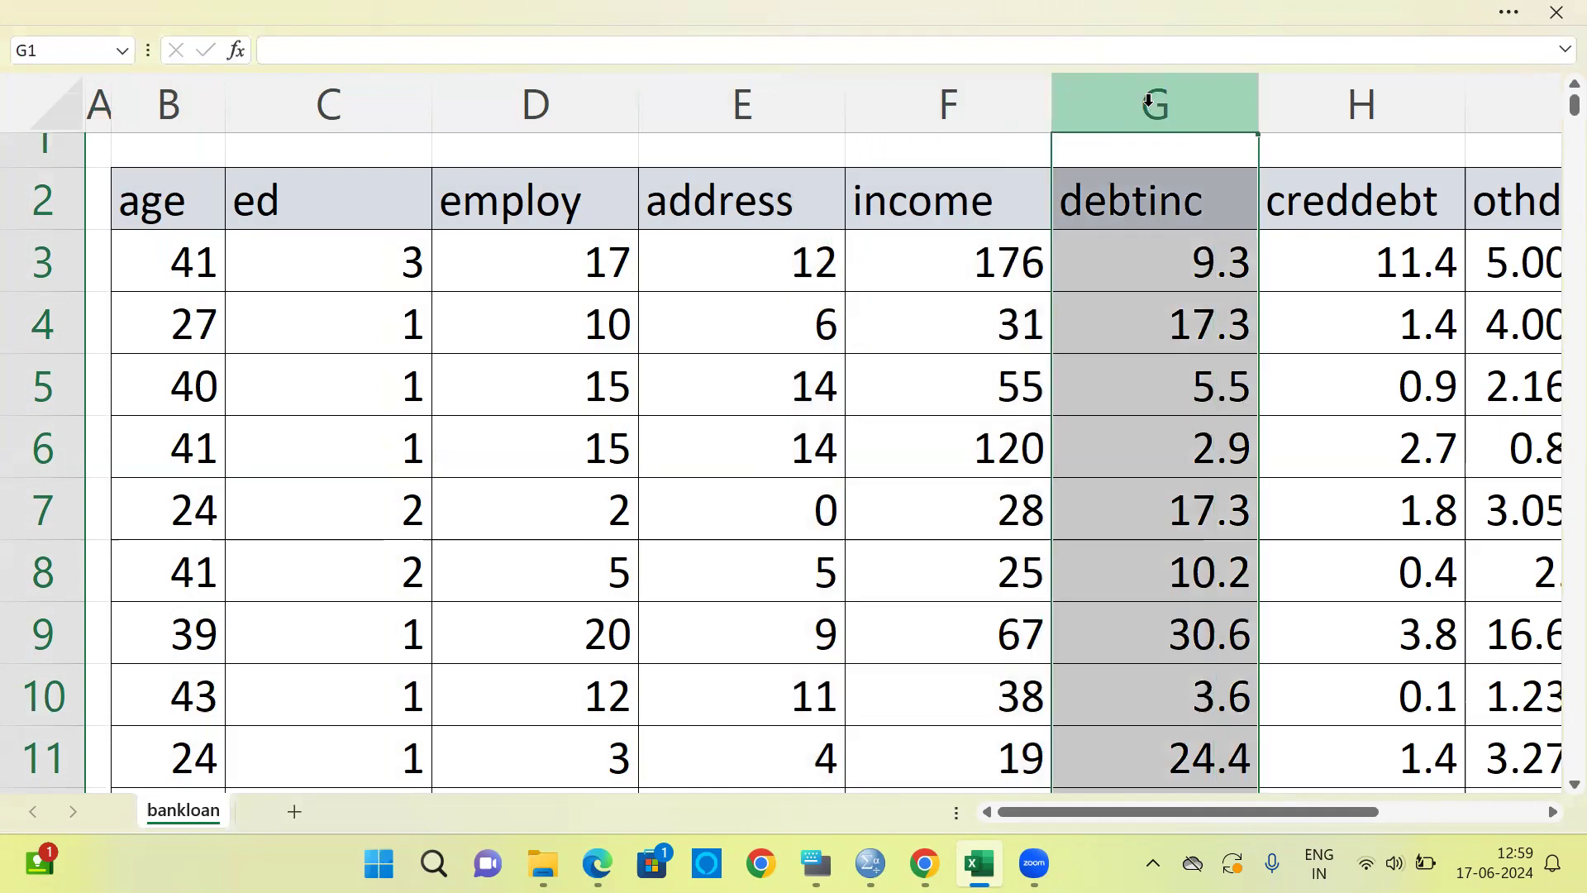
{"action": "left_click", "coordinate": [1364, 109]}
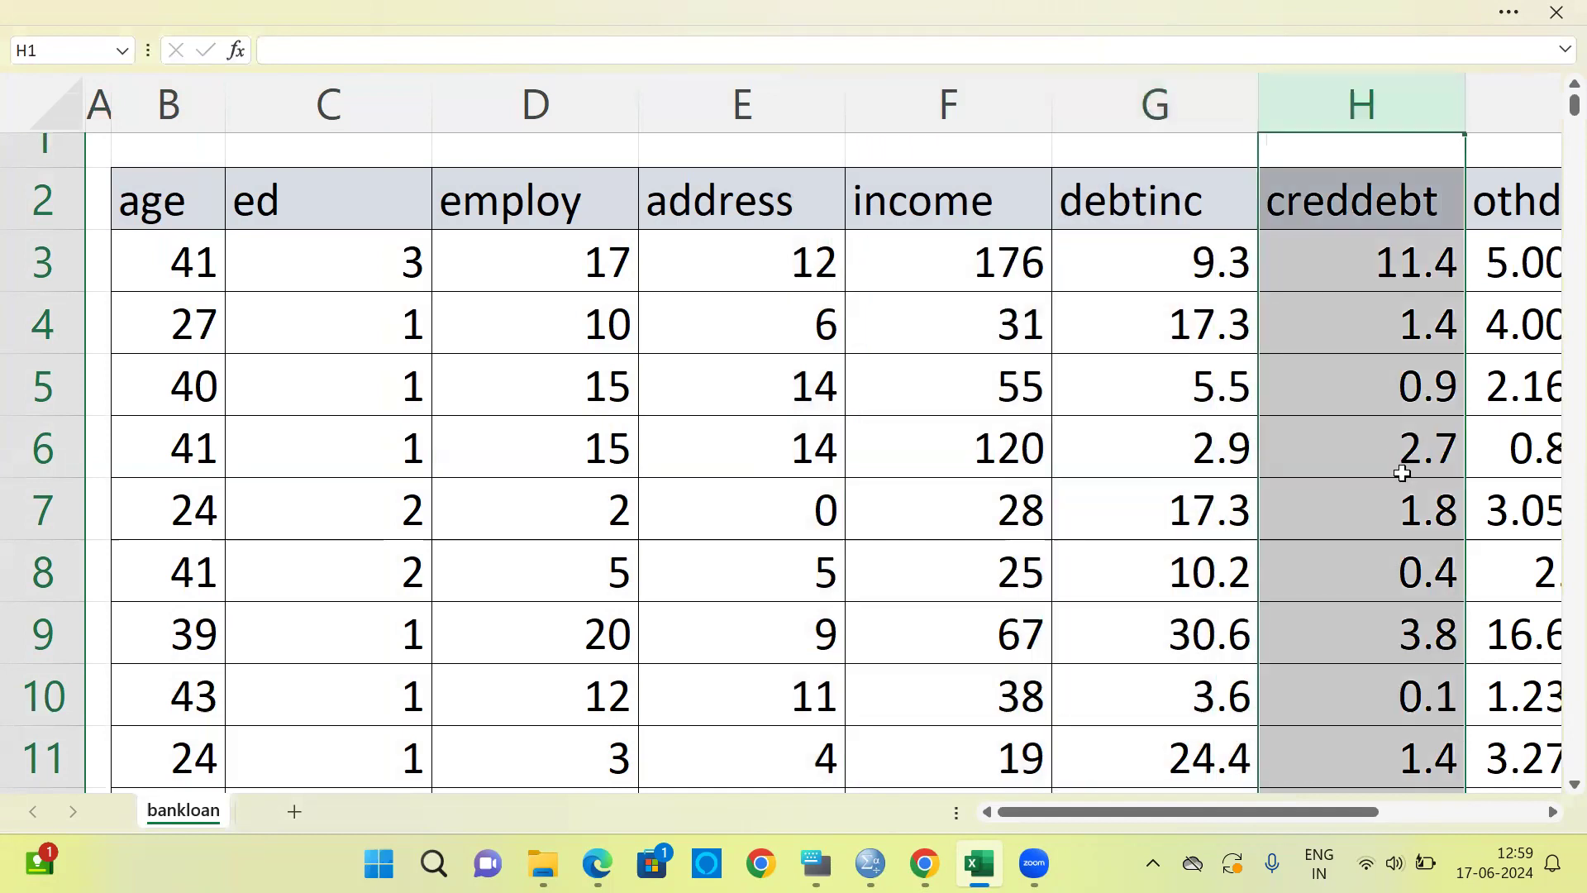
{"action": "left_click_drag", "start_coordinate": [1553, 813], "coordinate": [1552, 813]}
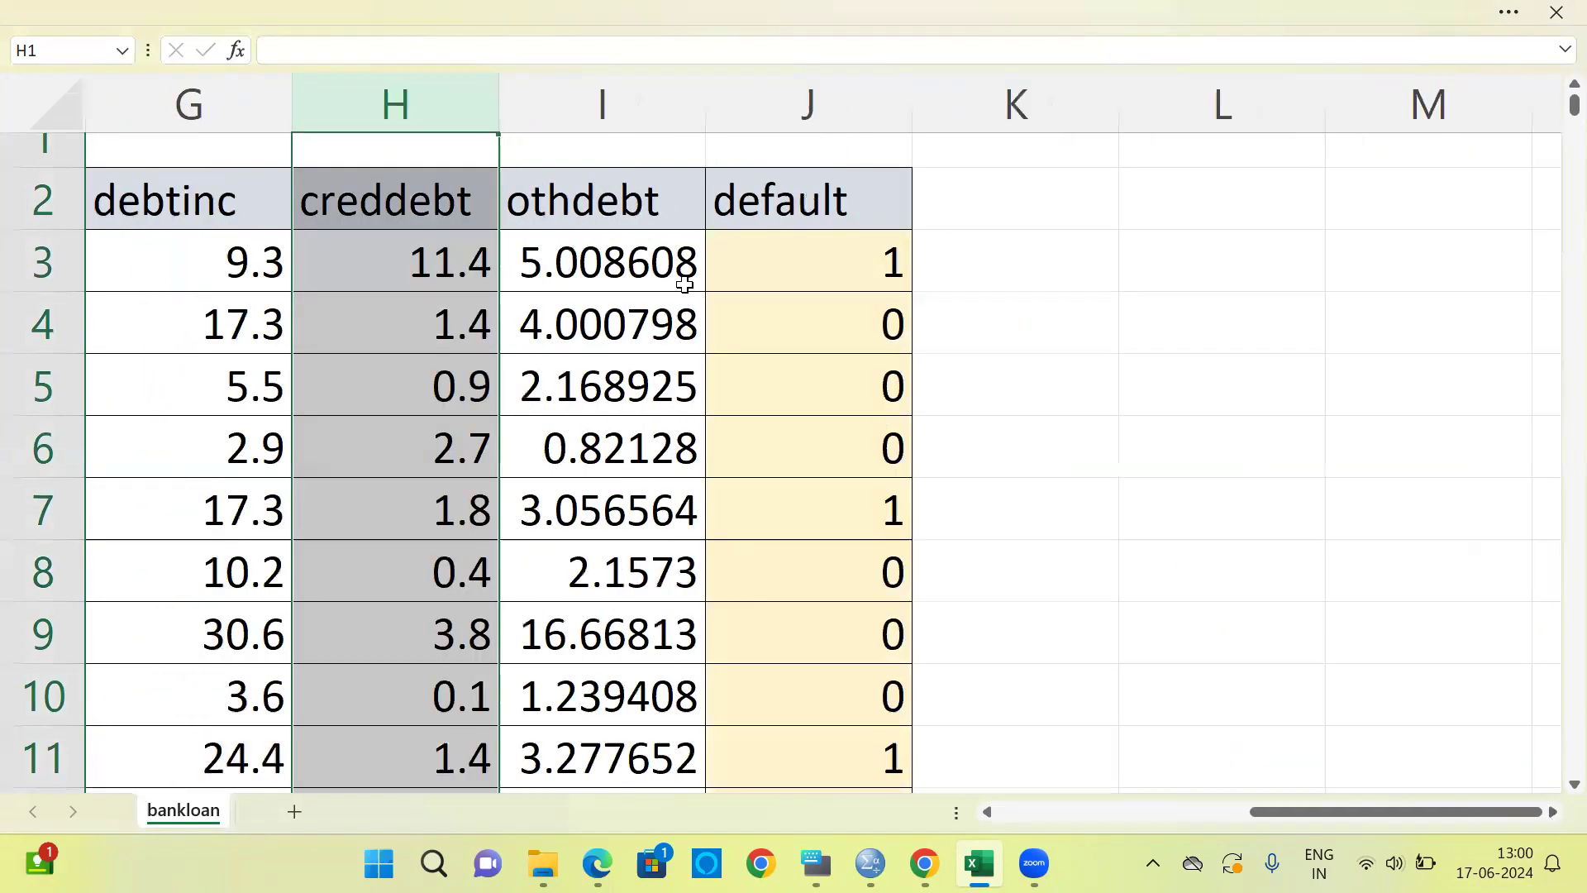
{"action": "left_click", "coordinate": [549, 111]}
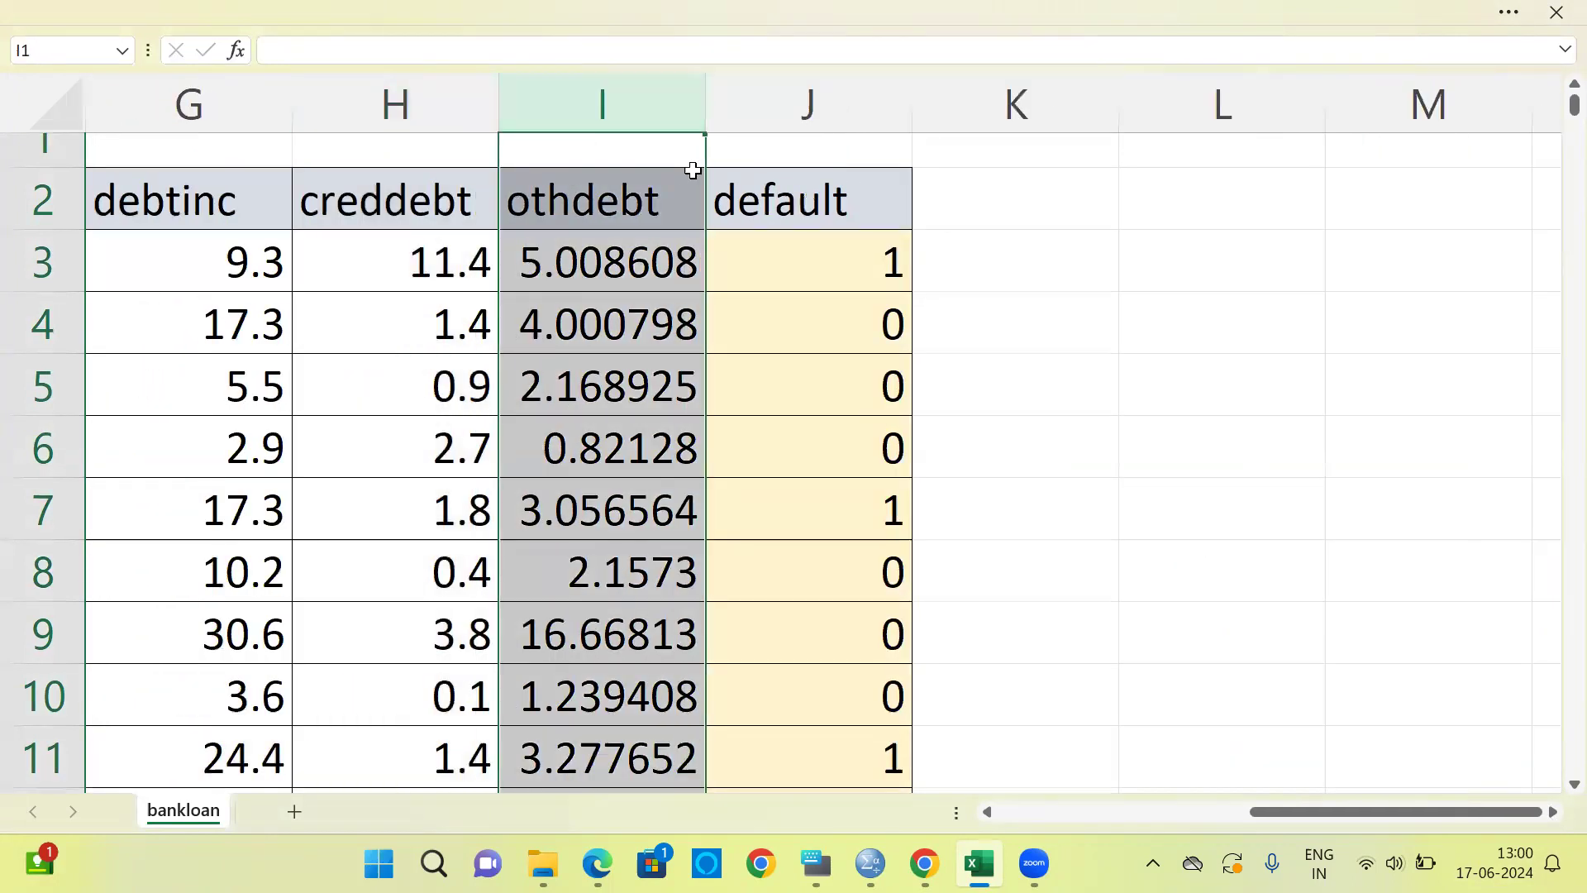
{"action": "left_click", "coordinate": [791, 108]}
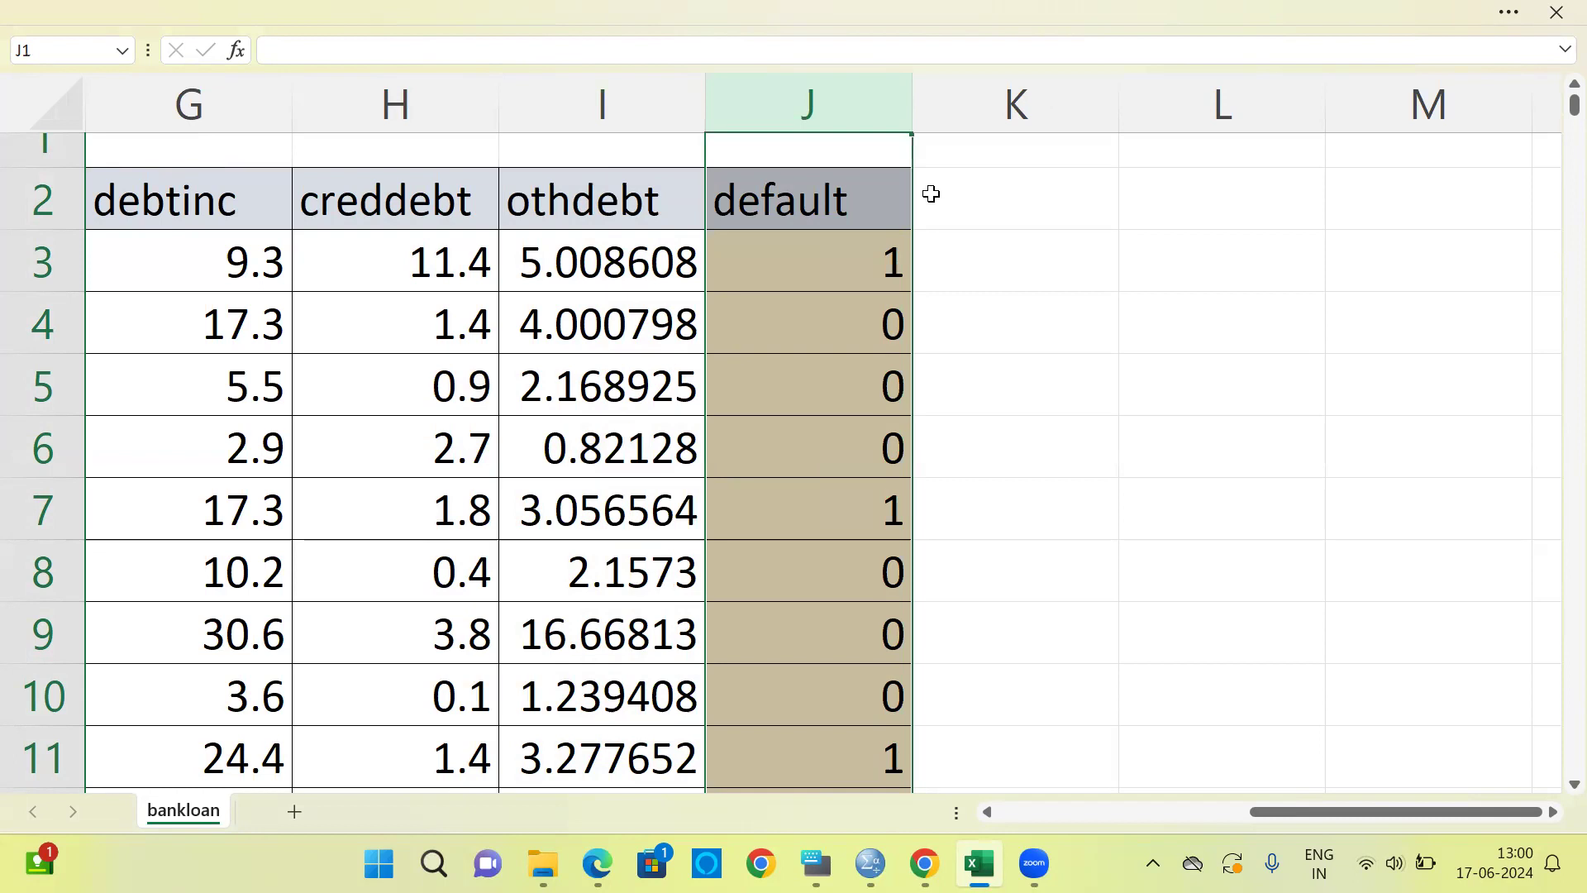
{"action": "key", "text": "ctrl+Home"}
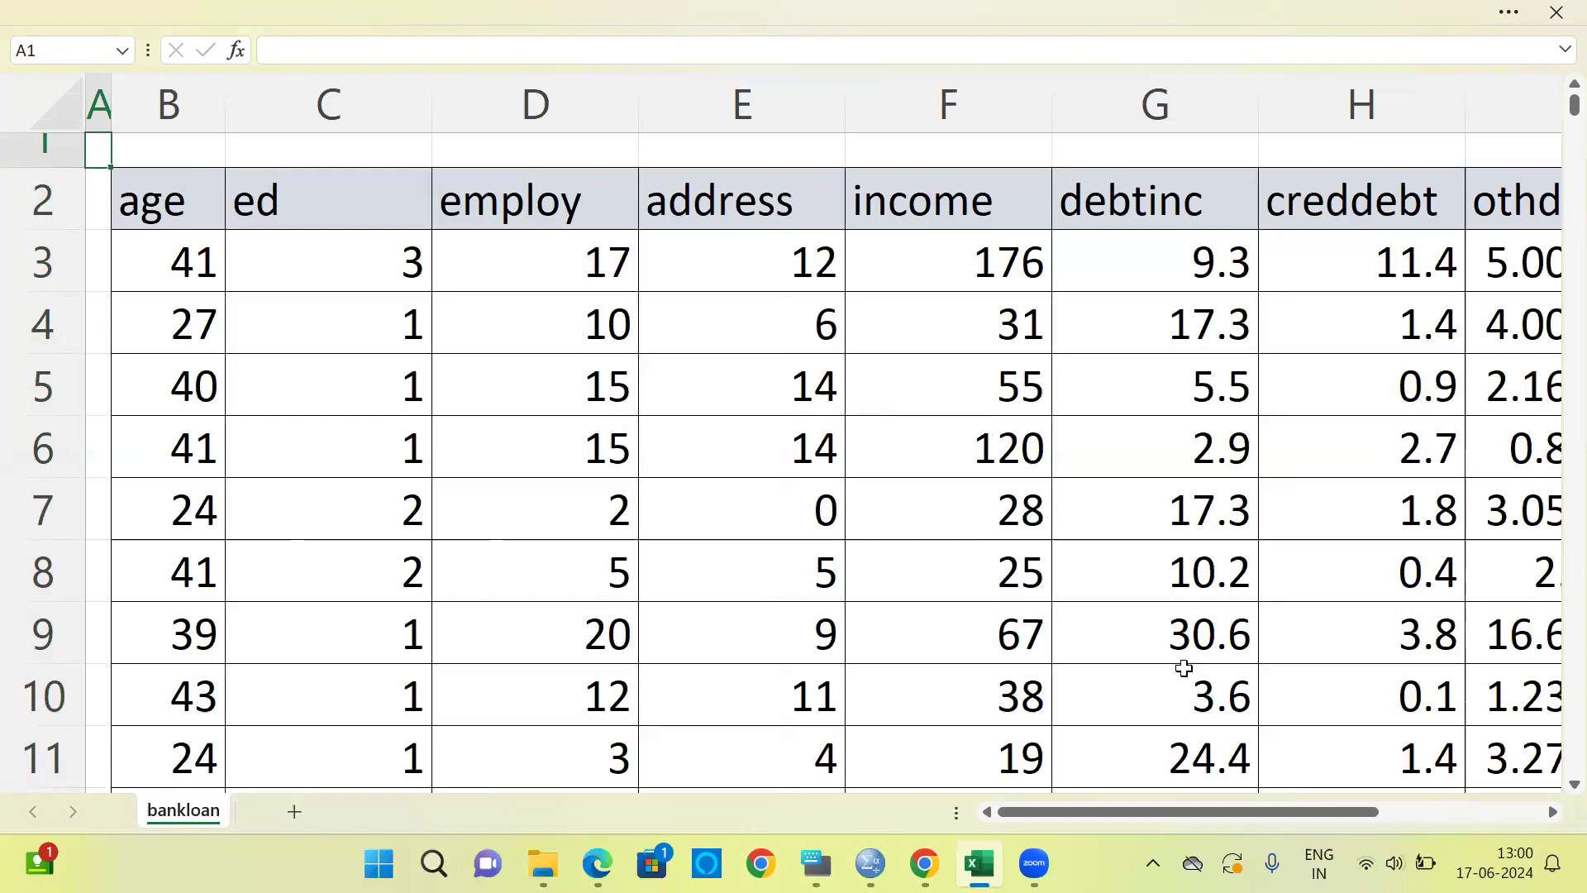
Step: Switch to the empty SPSS Statistics Data Editor and open the recently used sample file bankloan.sav
{"action": "mouse_move", "coordinate": [870, 864]}
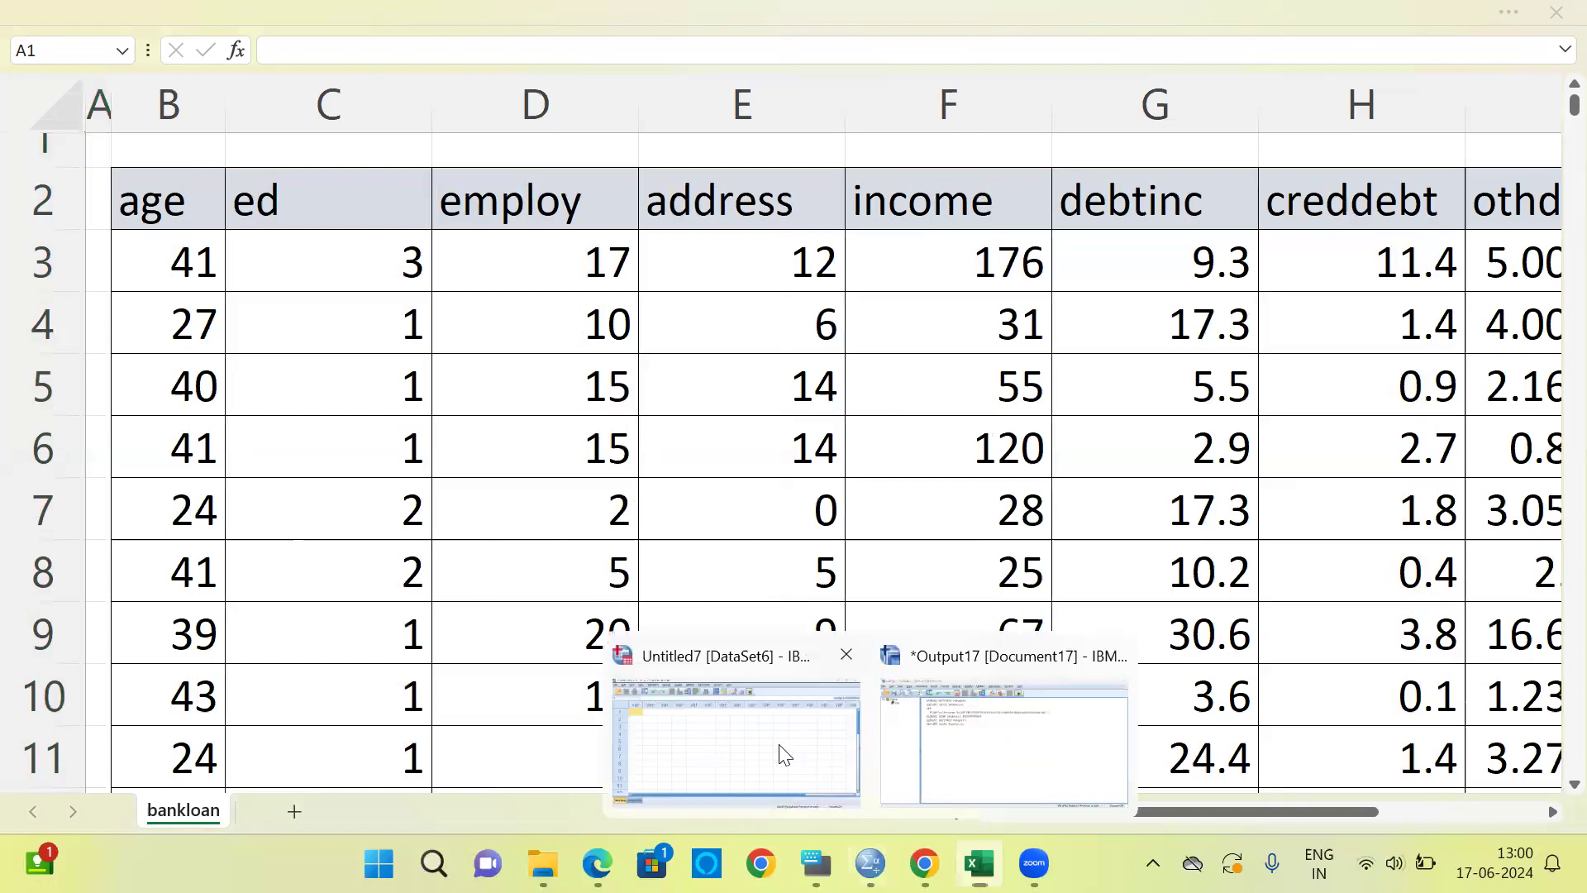
{"action": "left_click", "coordinate": [779, 751]}
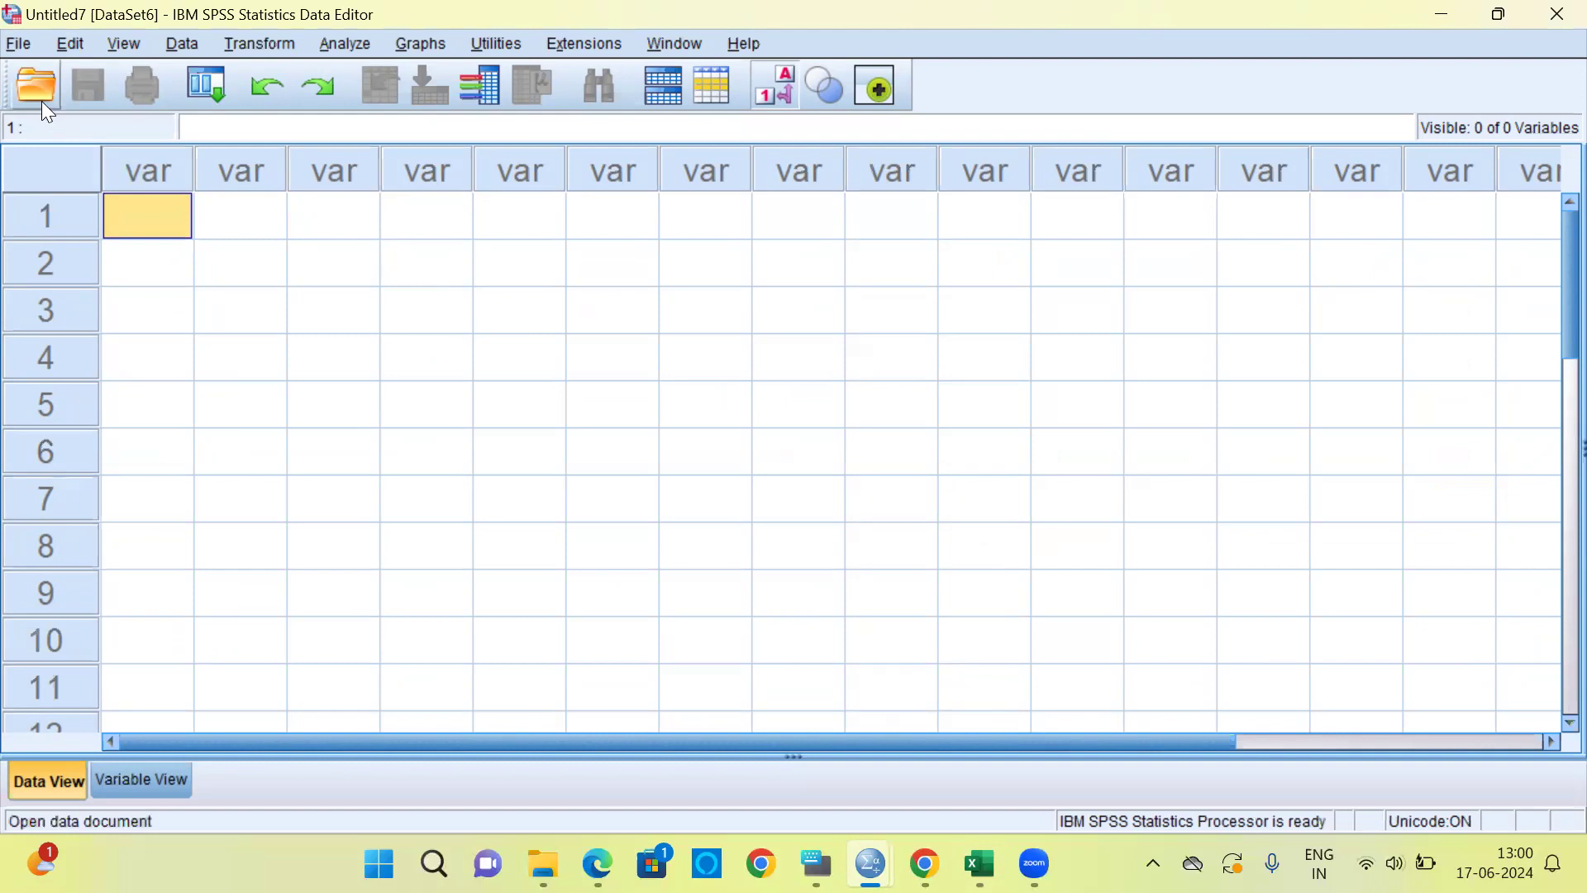
{"action": "left_click", "coordinate": [20, 44]}
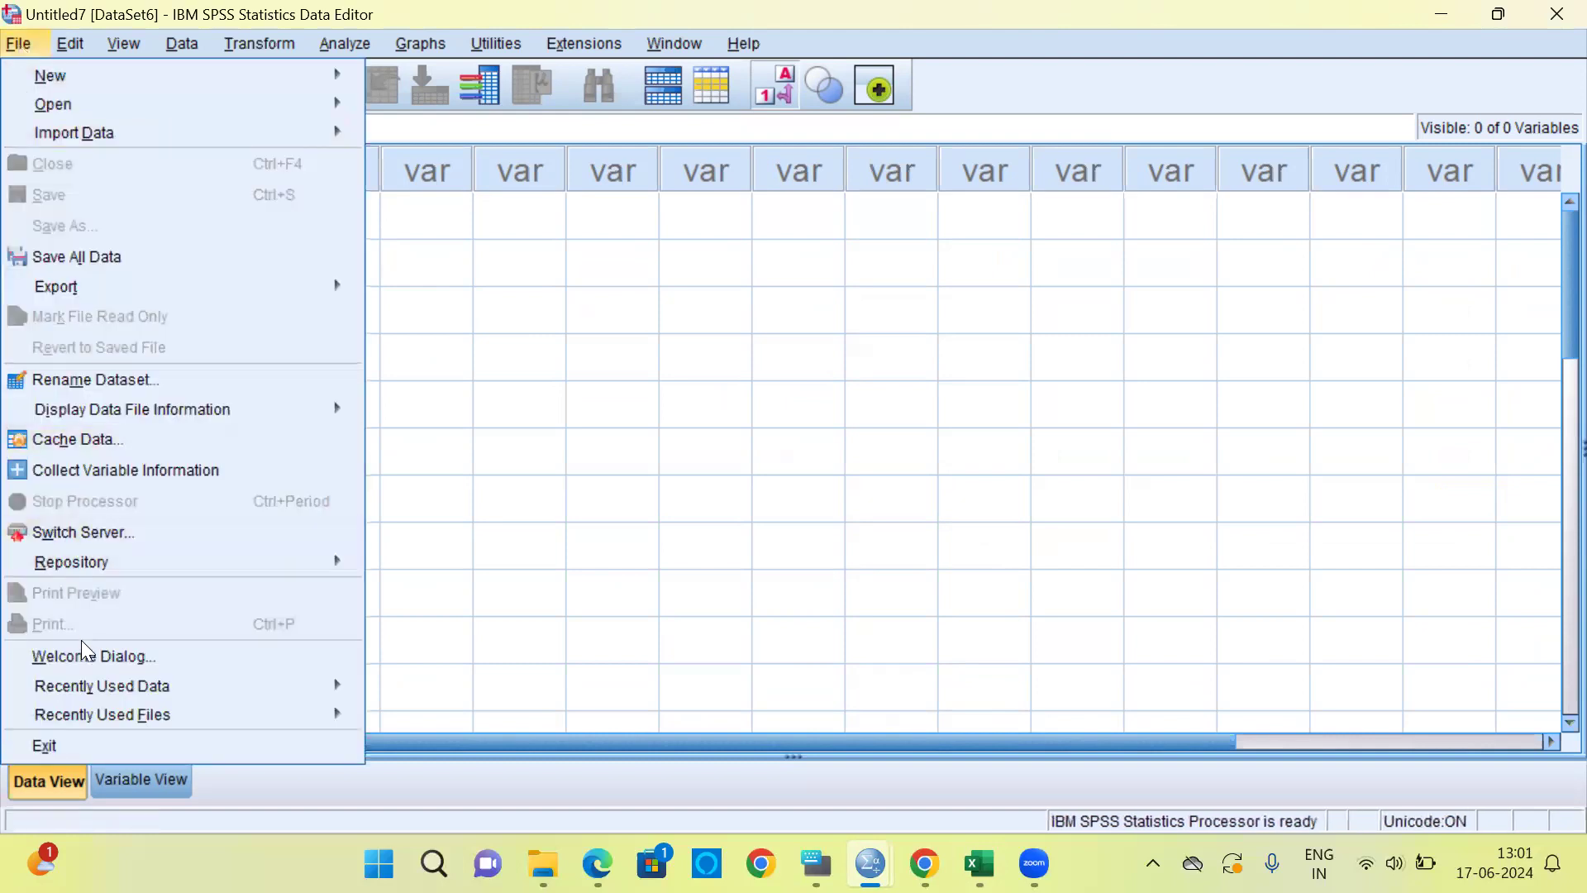
{"action": "mouse_move", "coordinate": [86, 687]}
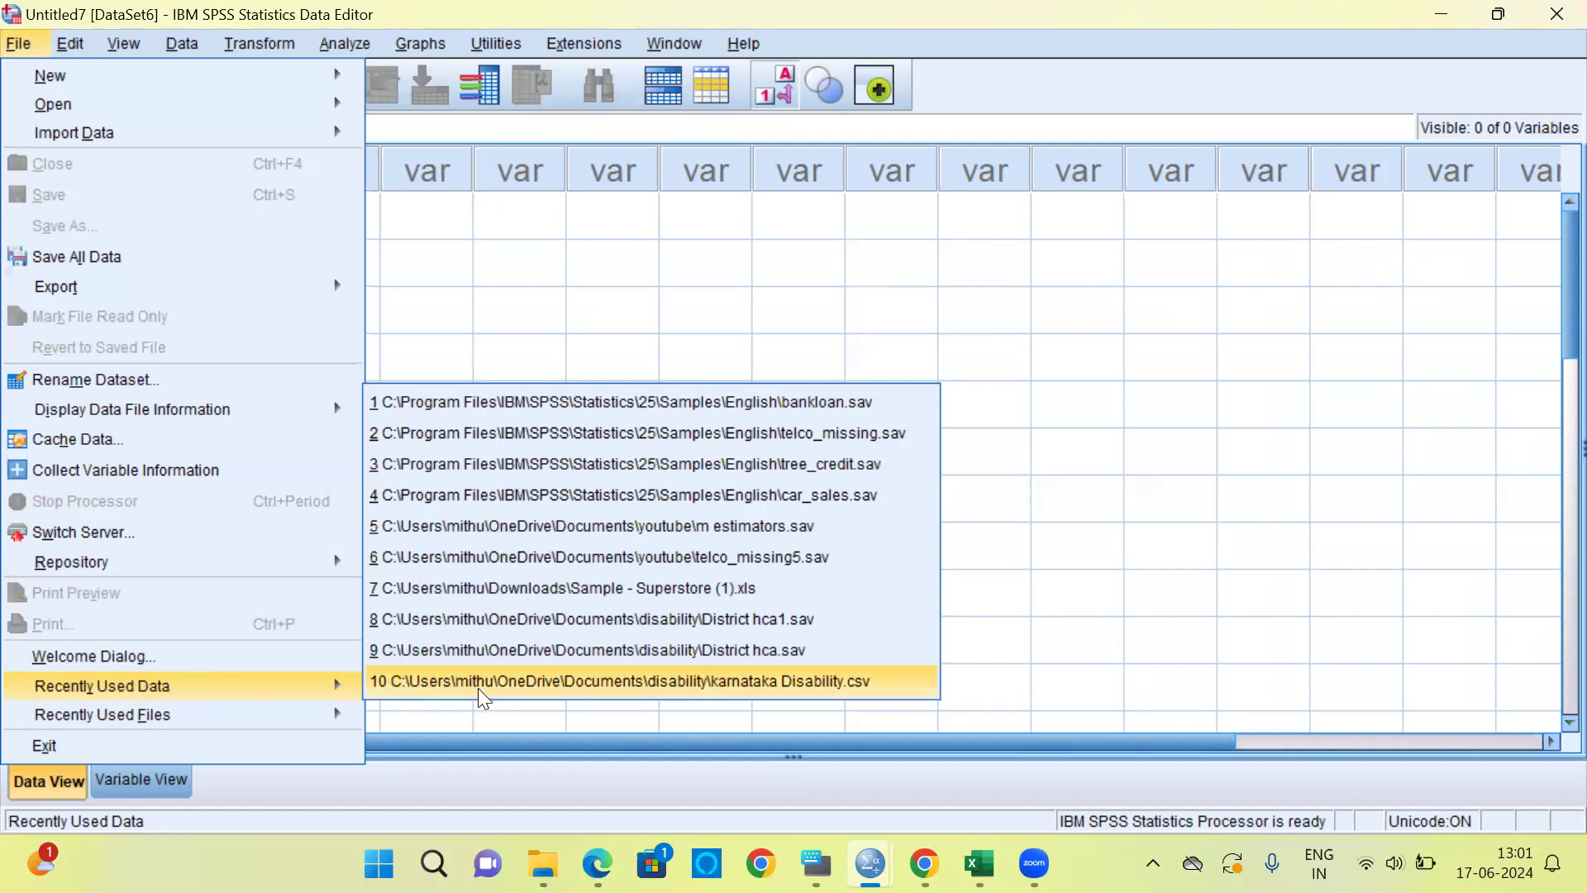
{"action": "left_click", "coordinate": [701, 401]}
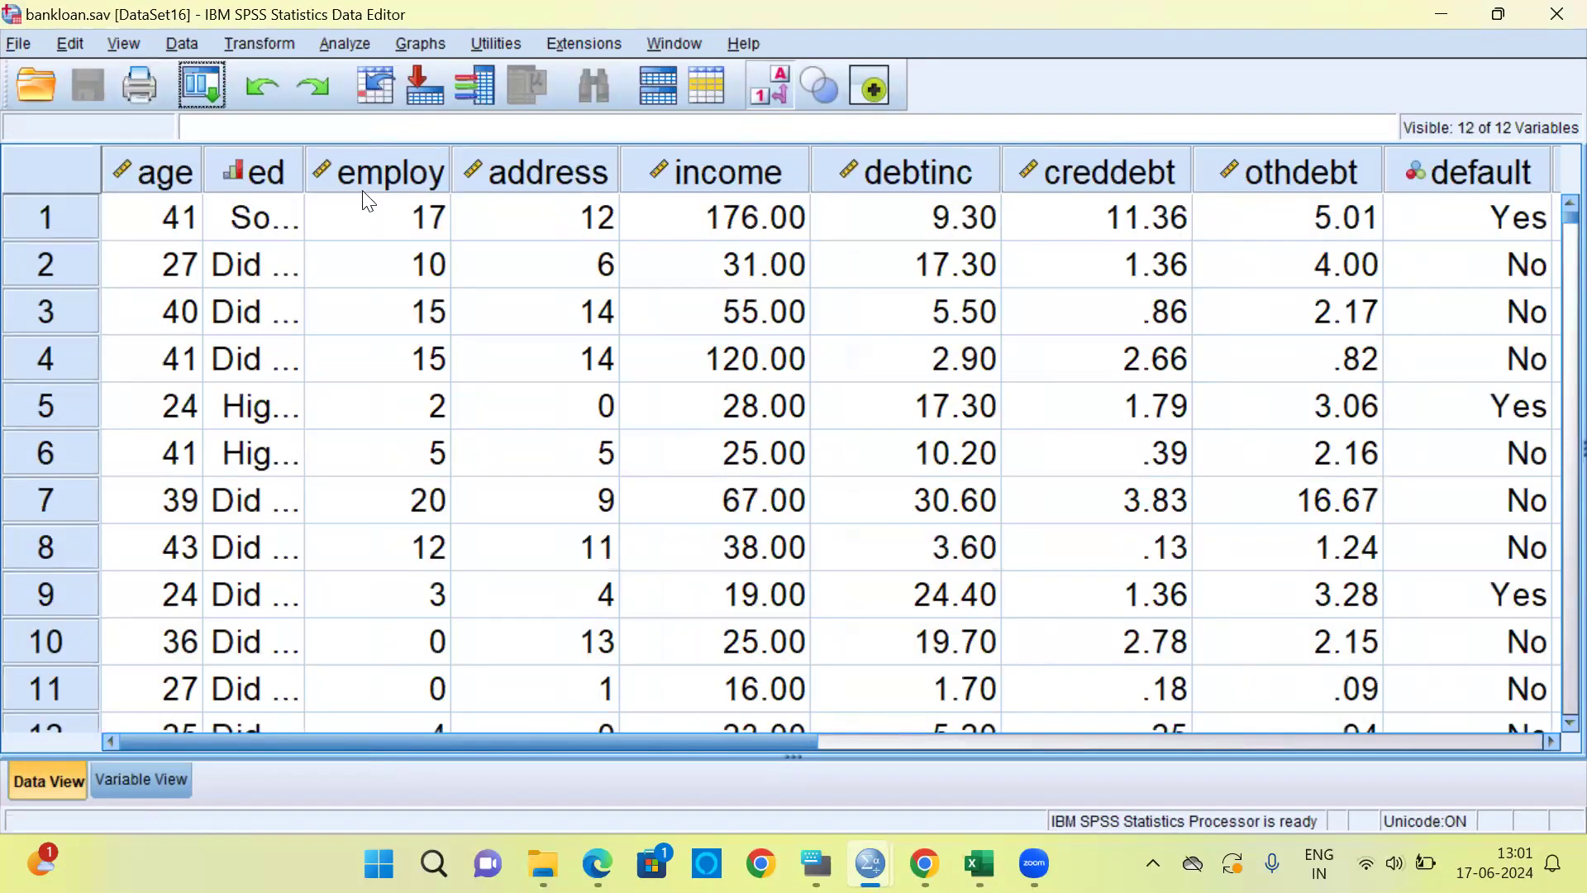
Step: Widen the ed column so that more of its education-level labels can be read
{"action": "left_click_drag", "start_coordinate": [301, 174], "coordinate": [549, 176]}
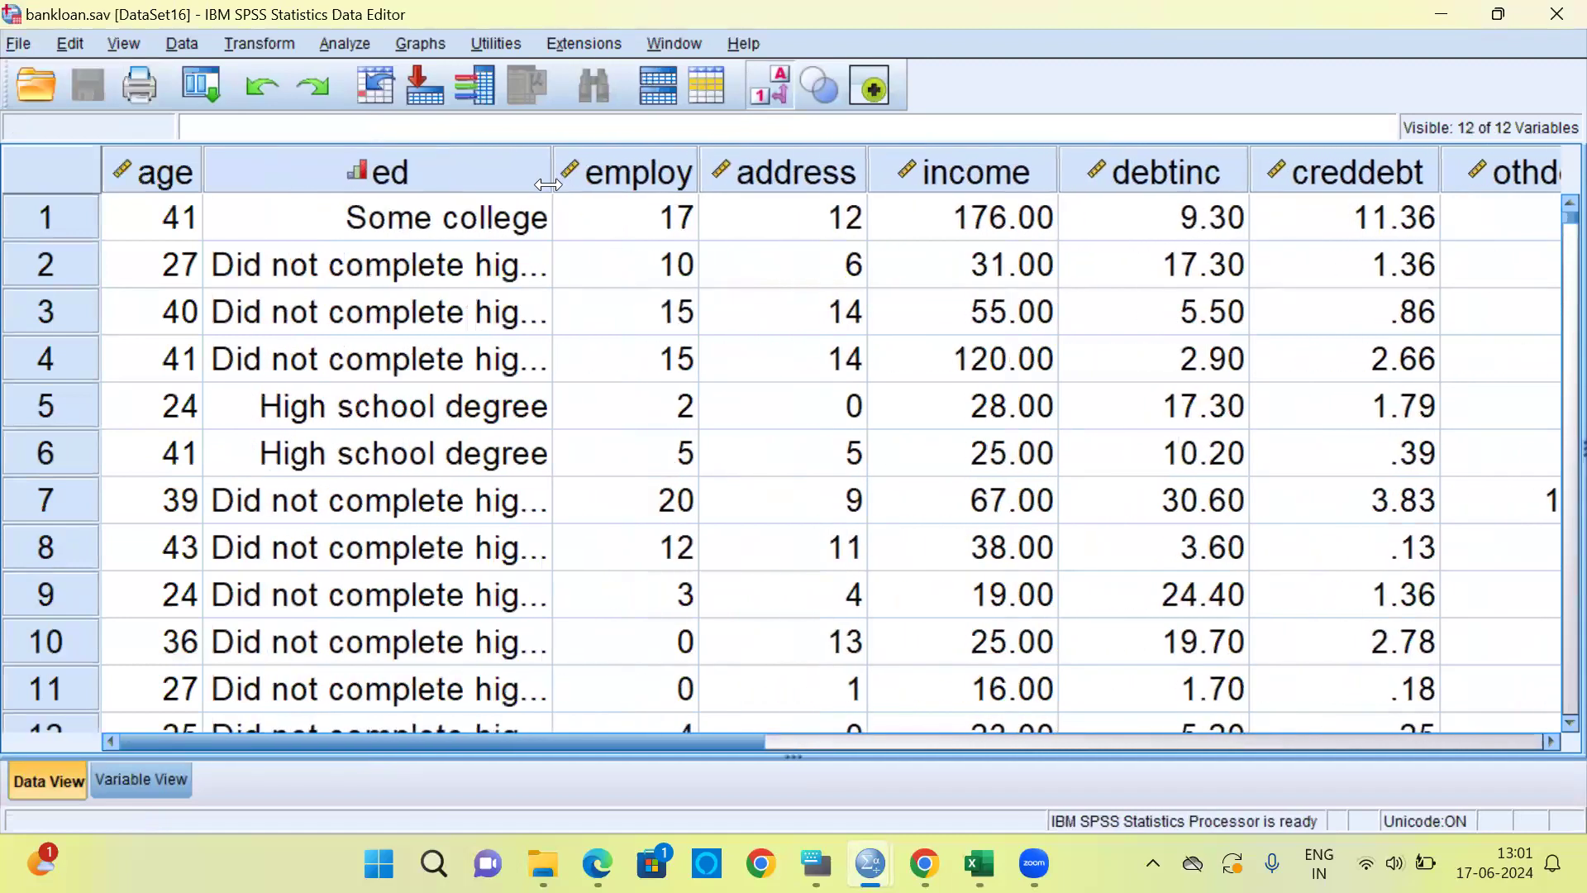
{"action": "left_click", "coordinate": [144, 230]}
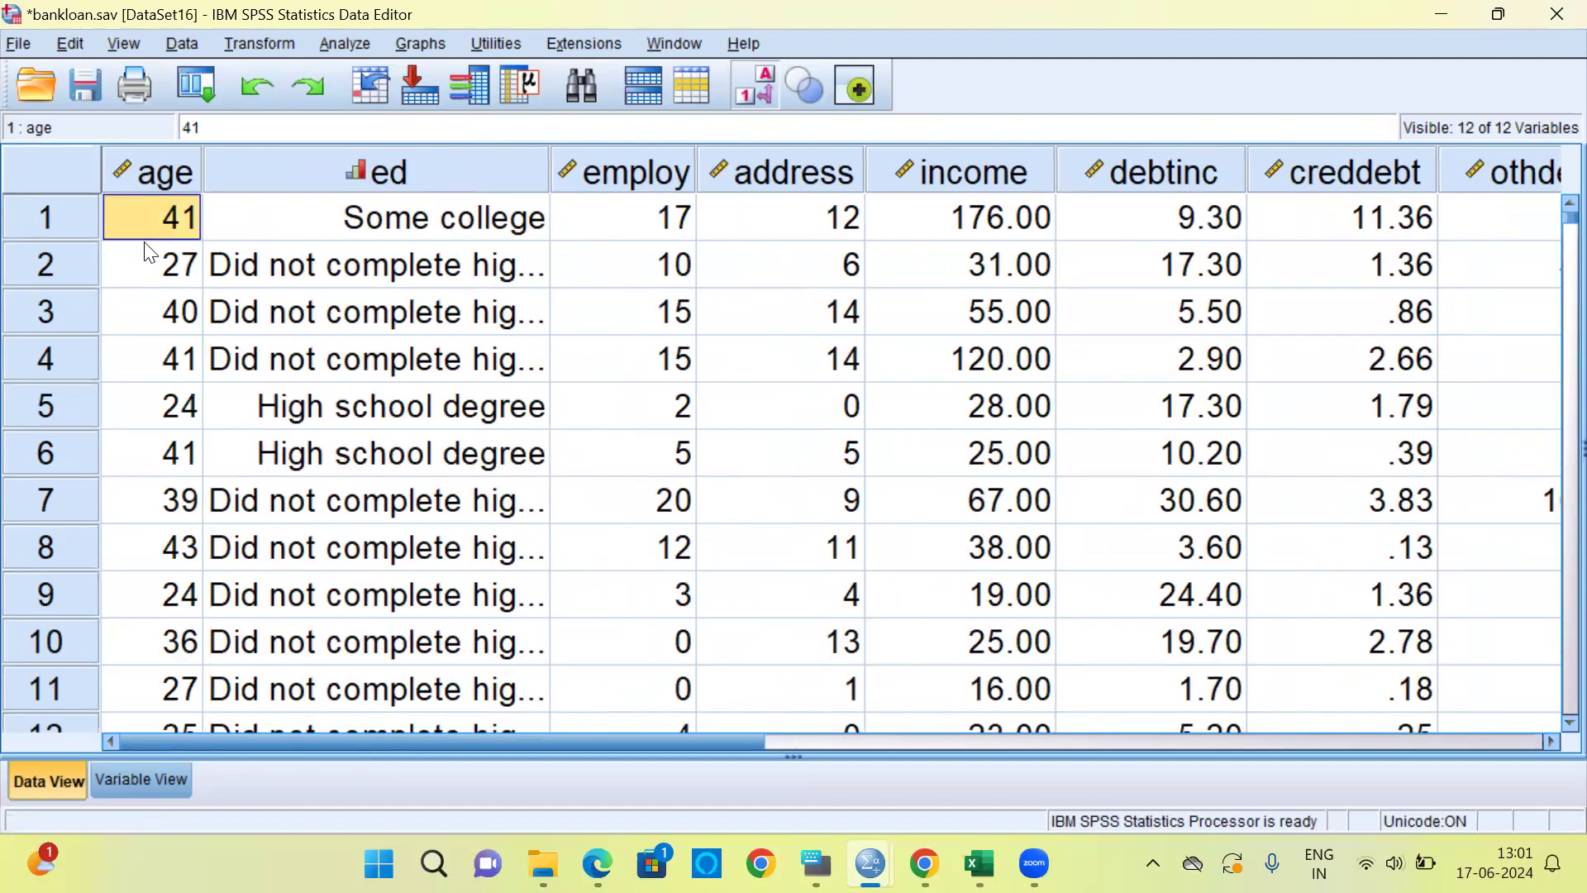
{"action": "left_click_drag", "start_coordinate": [547, 179], "coordinate": [617, 179]}
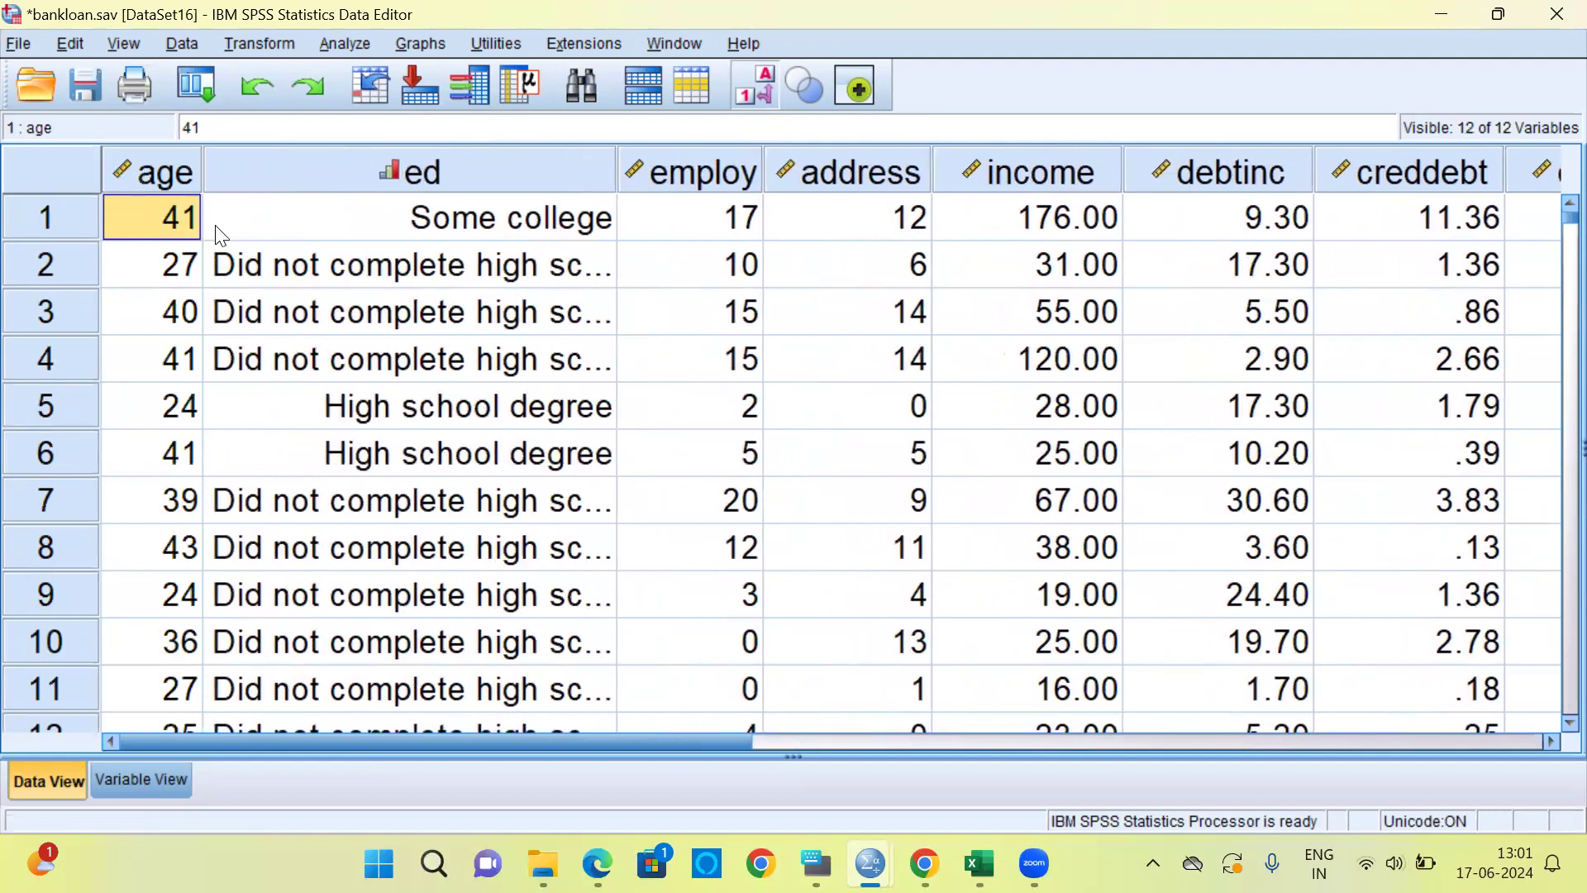
Step: Review the first case's ed, employ, address and income values and the description of the debtinc variable
{"action": "left_click", "coordinate": [488, 232]}
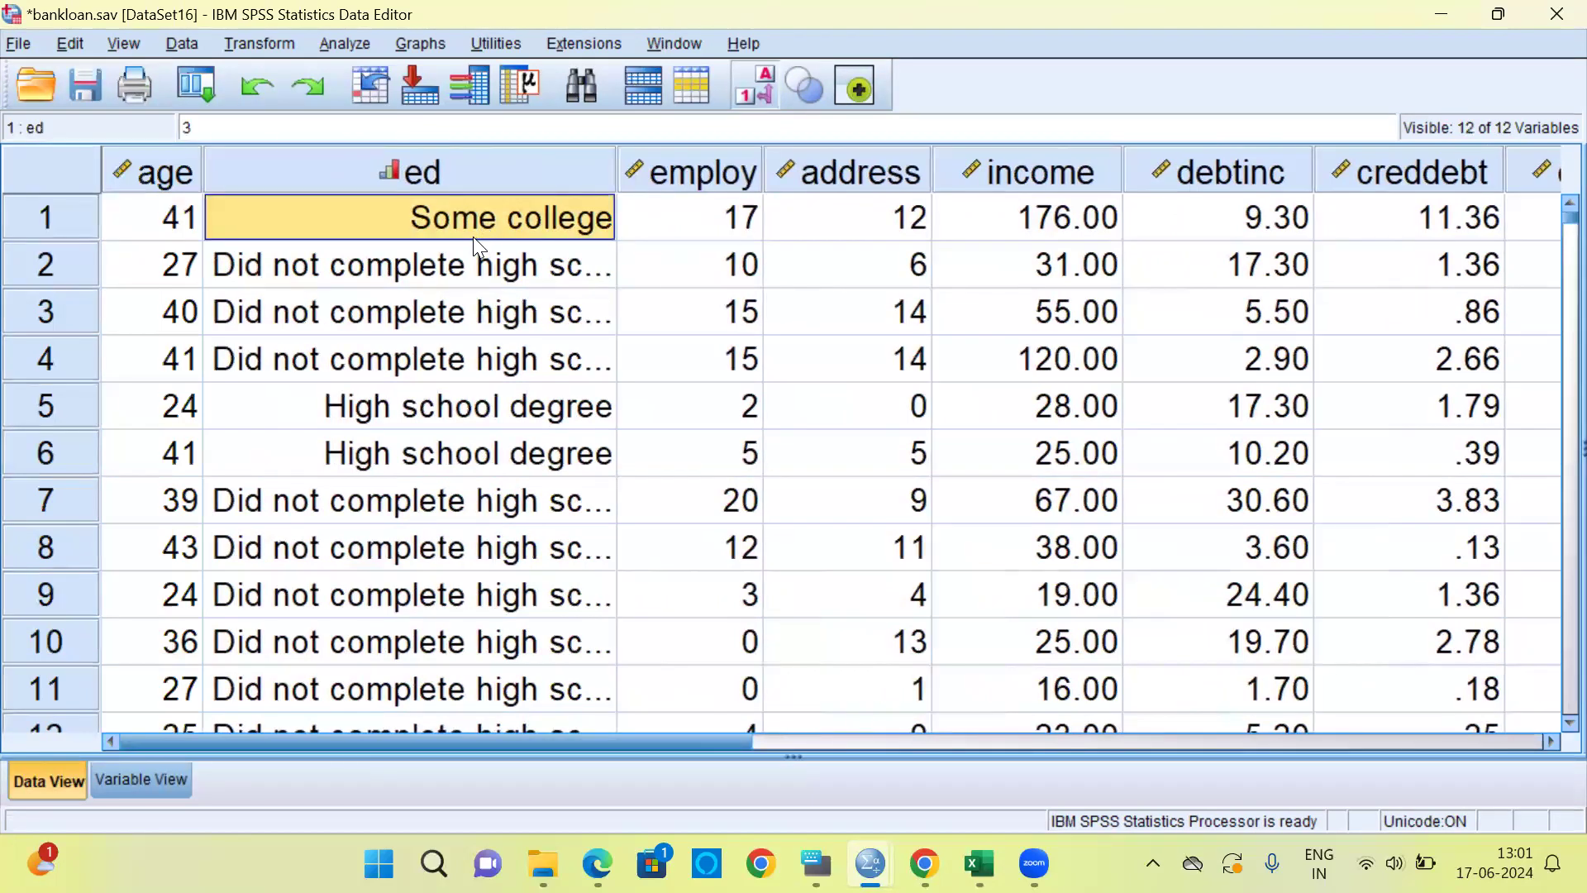
{"action": "left_click", "coordinate": [666, 236]}
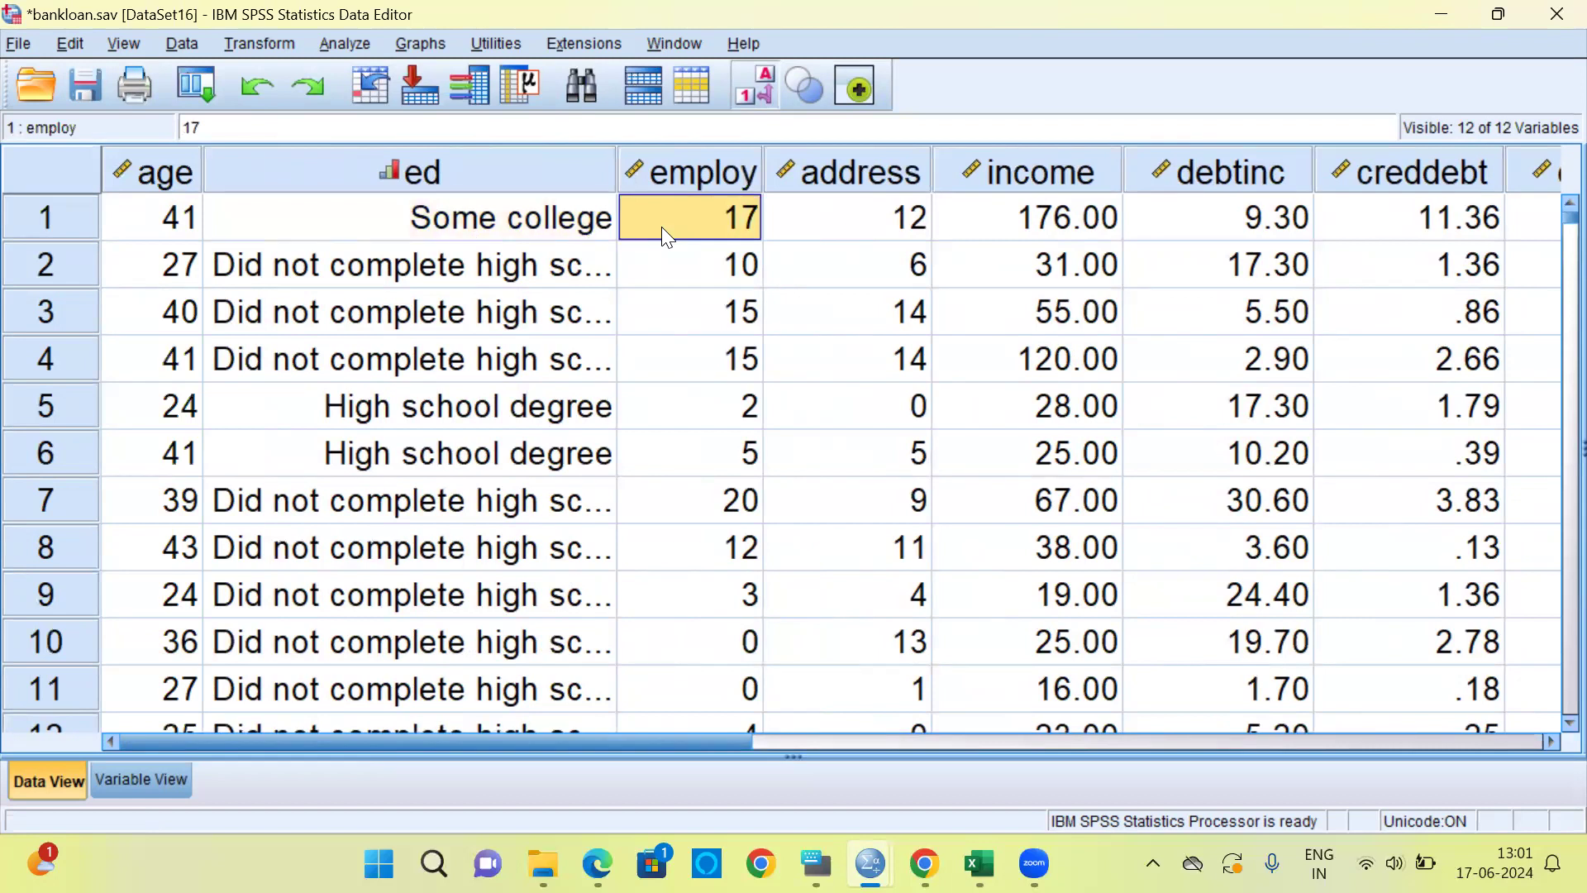
{"action": "key", "text": "Tab"}
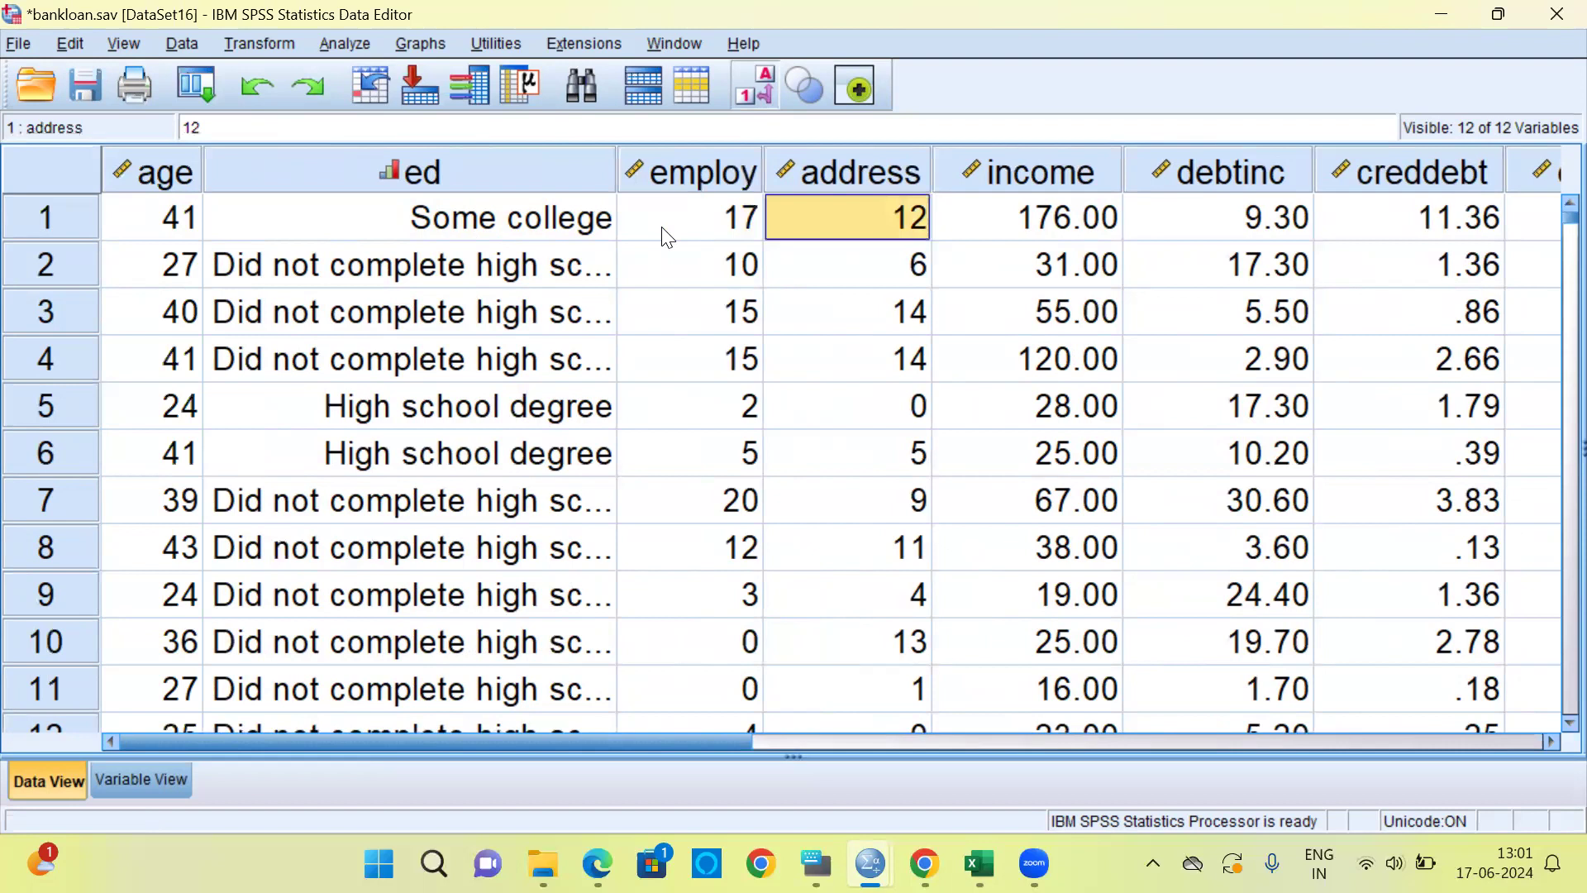
{"action": "key", "text": "Tab"}
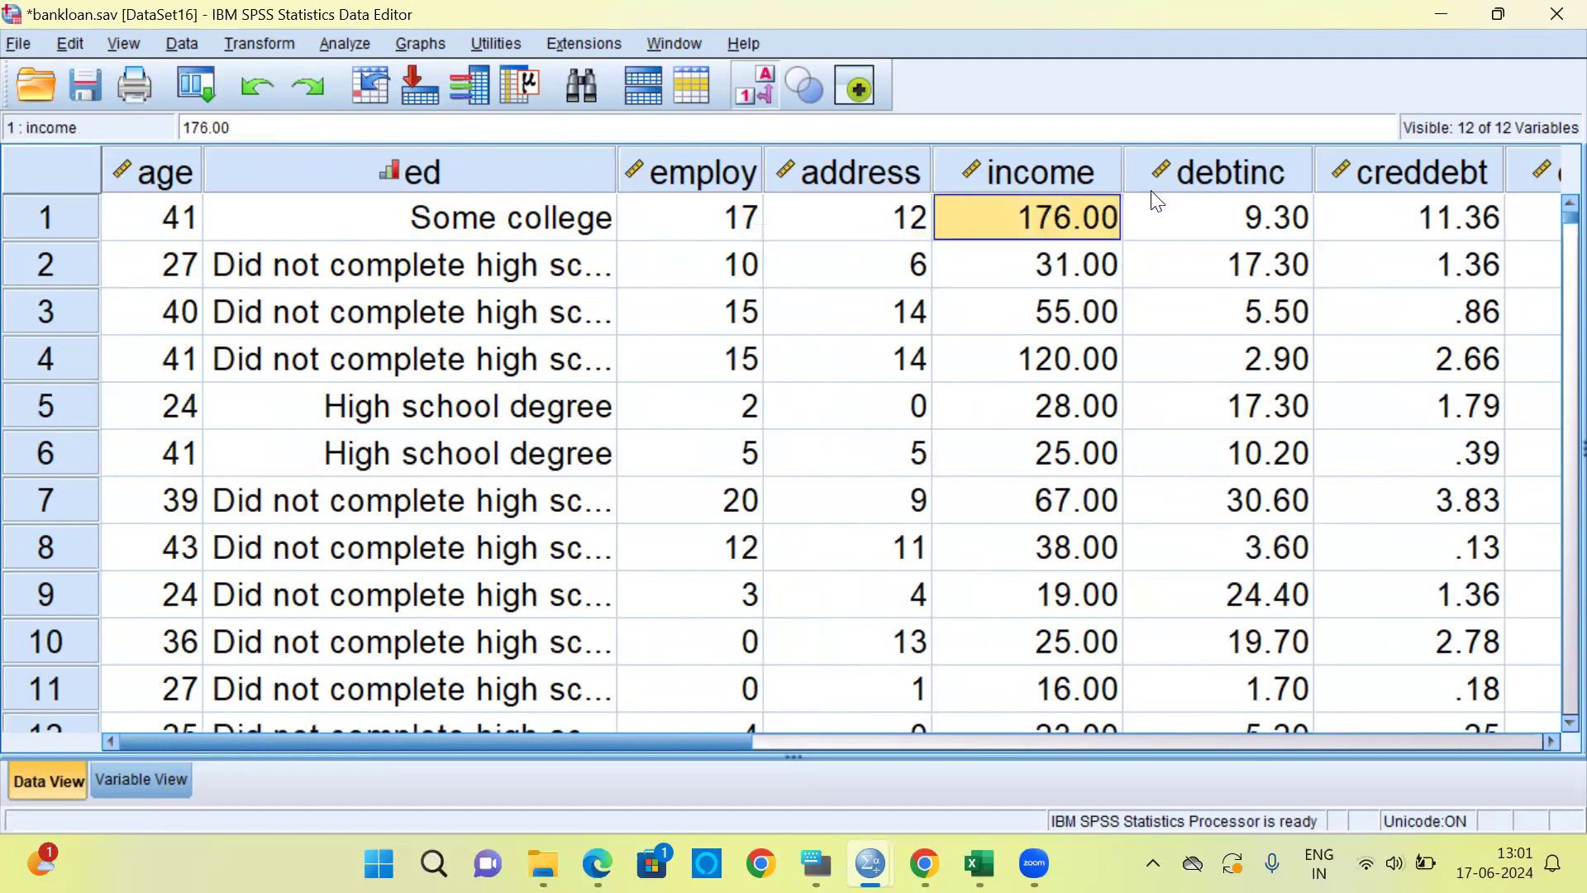
{"action": "mouse_move", "coordinate": [1199, 177]}
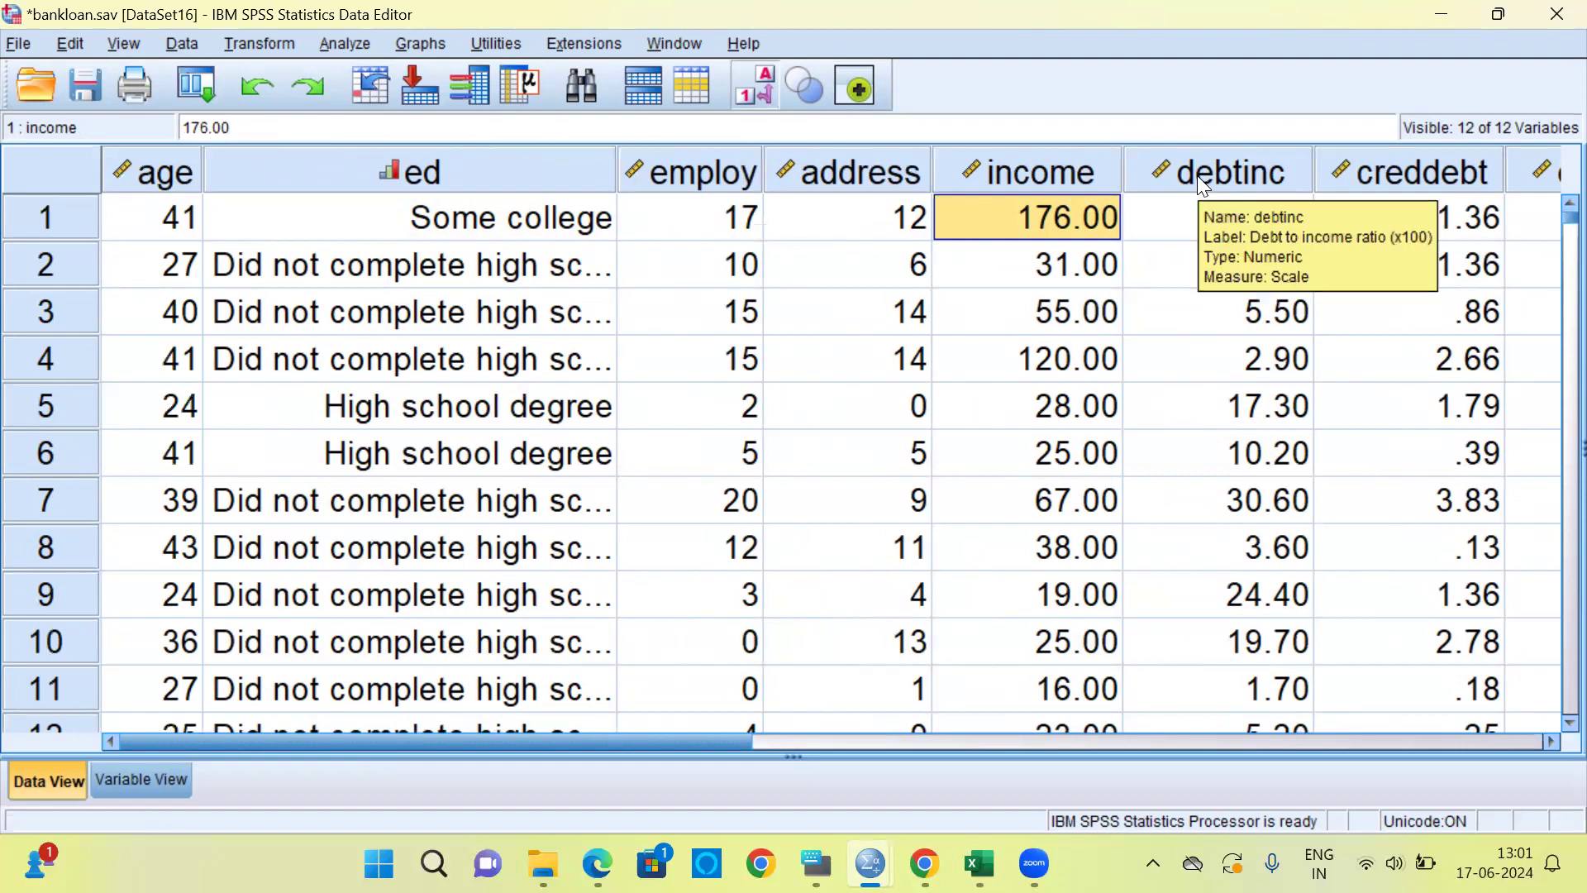
{"action": "mouse_move", "coordinate": [1373, 175]}
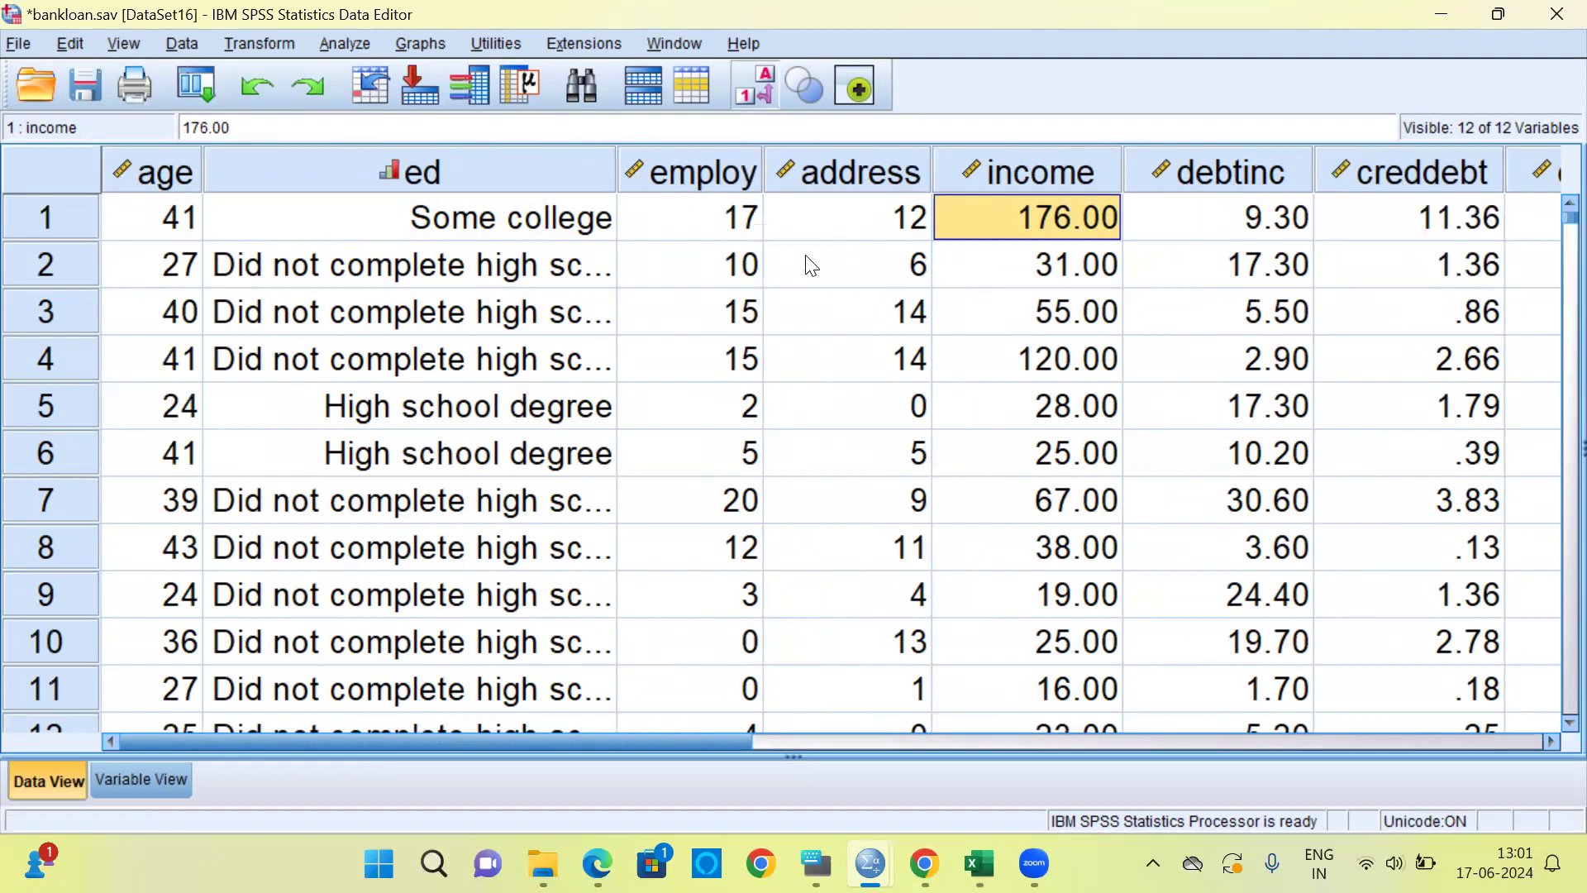
Step: Select the default column and display its numeric codes instead of the value labels
{"action": "left_click_drag", "start_coordinate": [714, 743], "coordinate": [1164, 798]}
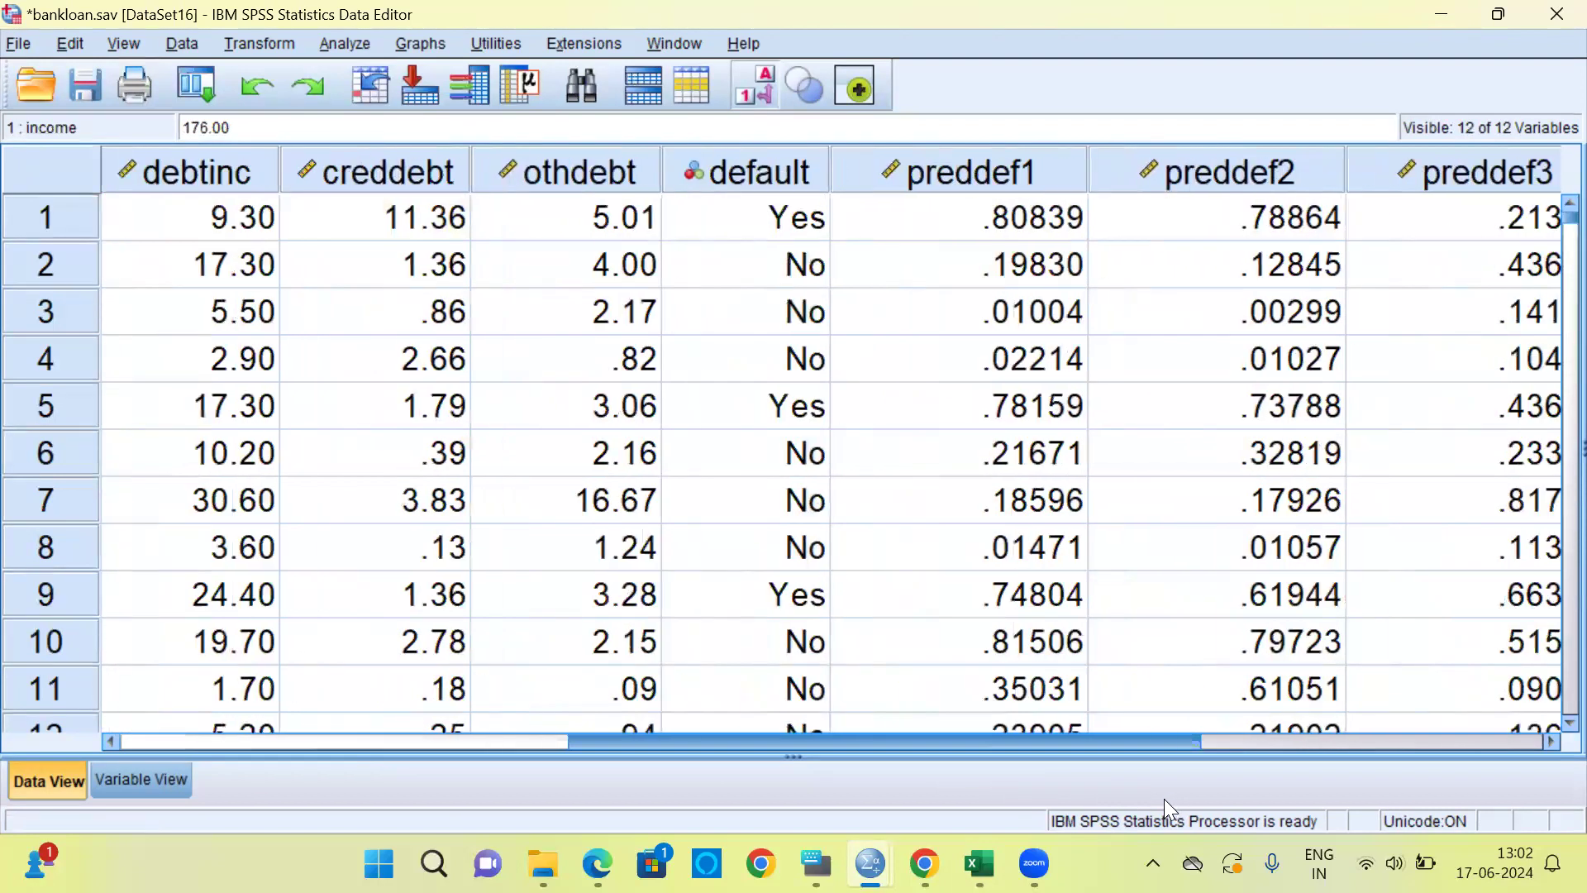
{"action": "left_click", "coordinate": [749, 158]}
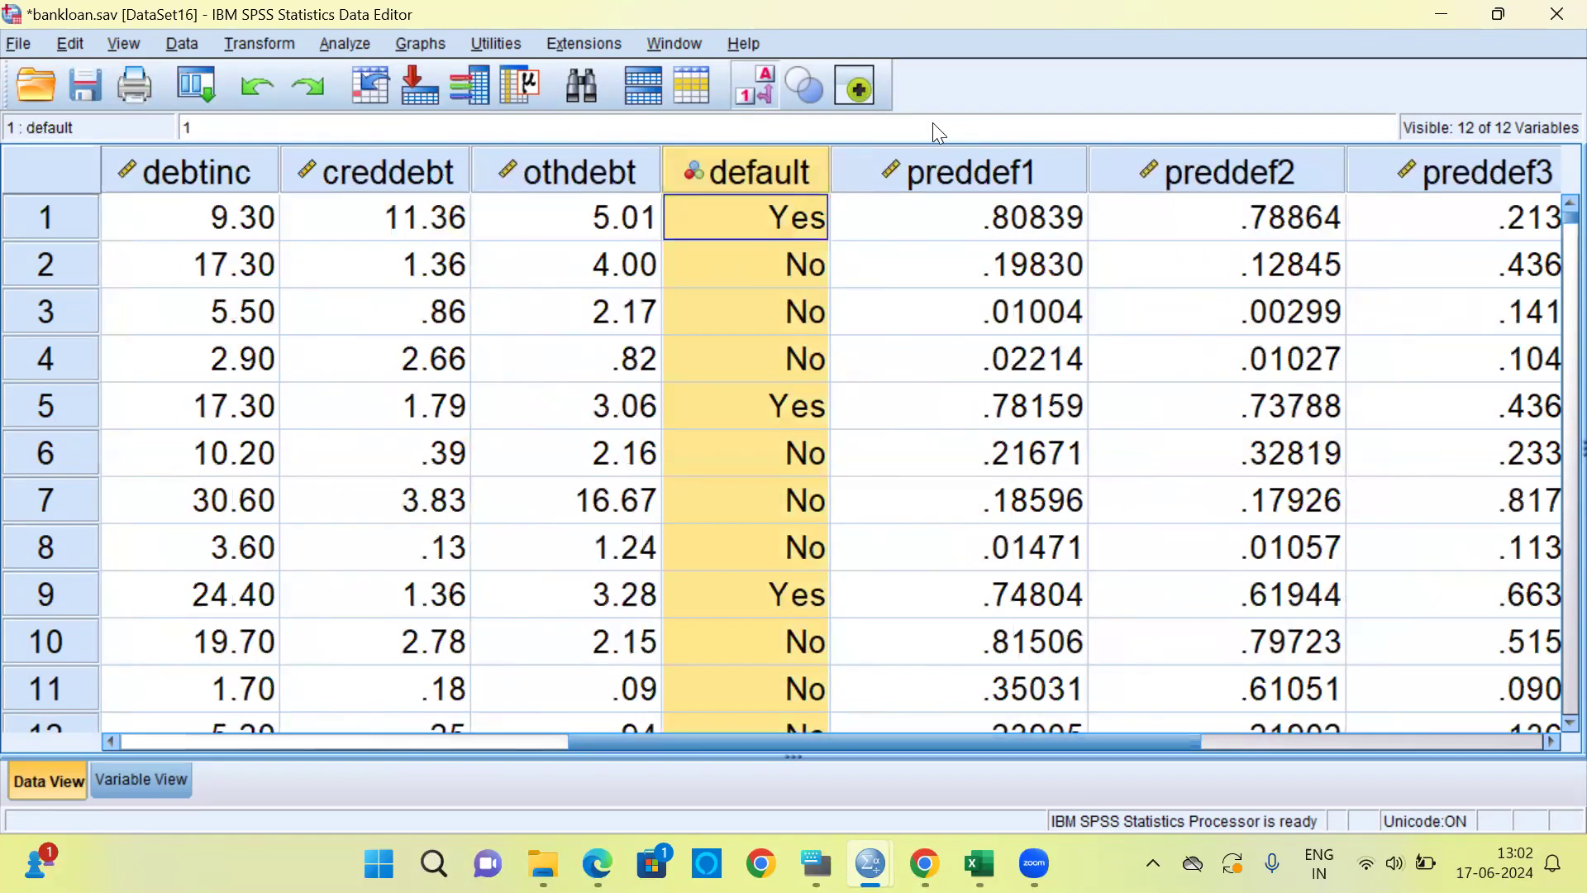
{"action": "left_click", "coordinate": [752, 83]}
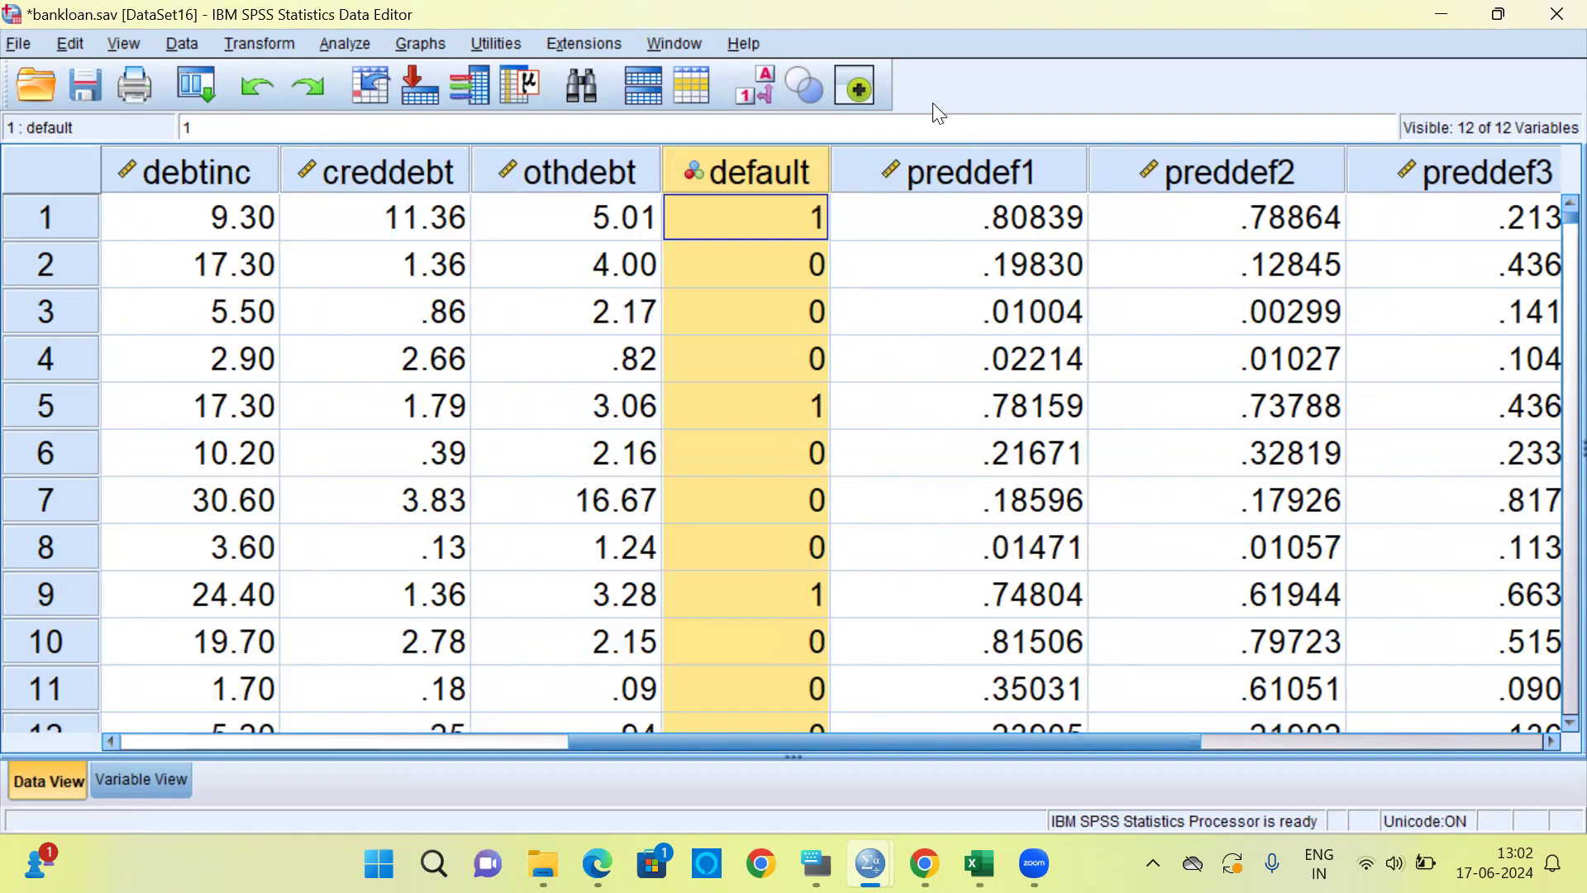
Step: Delete the preddef1, preddef2 and preddef3 variables from the dataset and turn the value labels back on
{"action": "left_click_drag", "start_coordinate": [1012, 169], "coordinate": [1384, 170]}
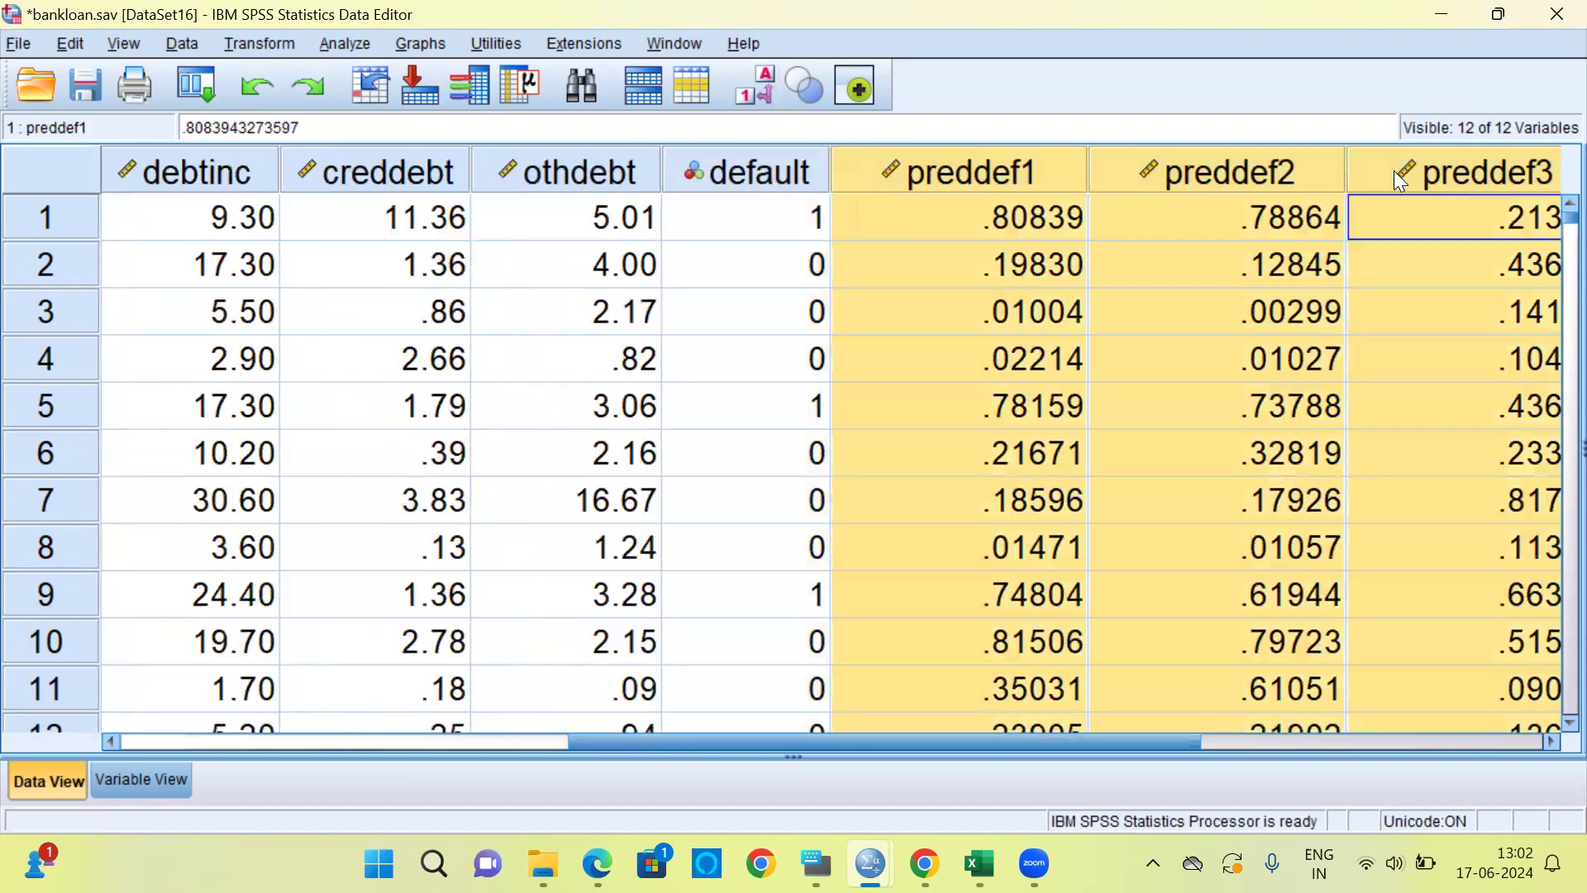
{"action": "right_click", "coordinate": [1394, 170]}
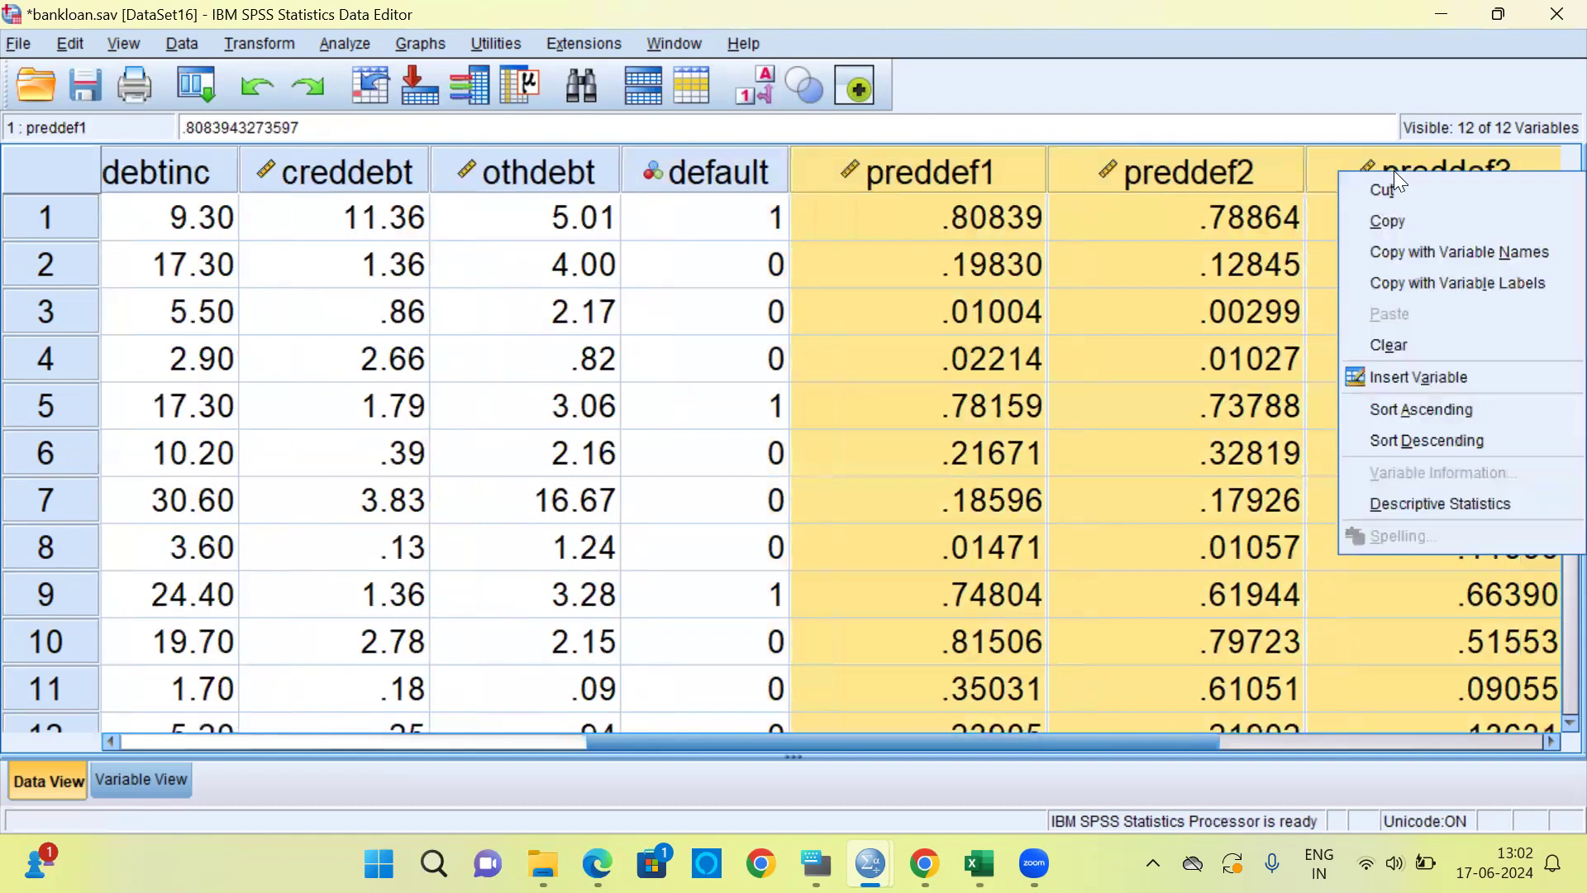
{"action": "left_click", "coordinate": [1415, 343]}
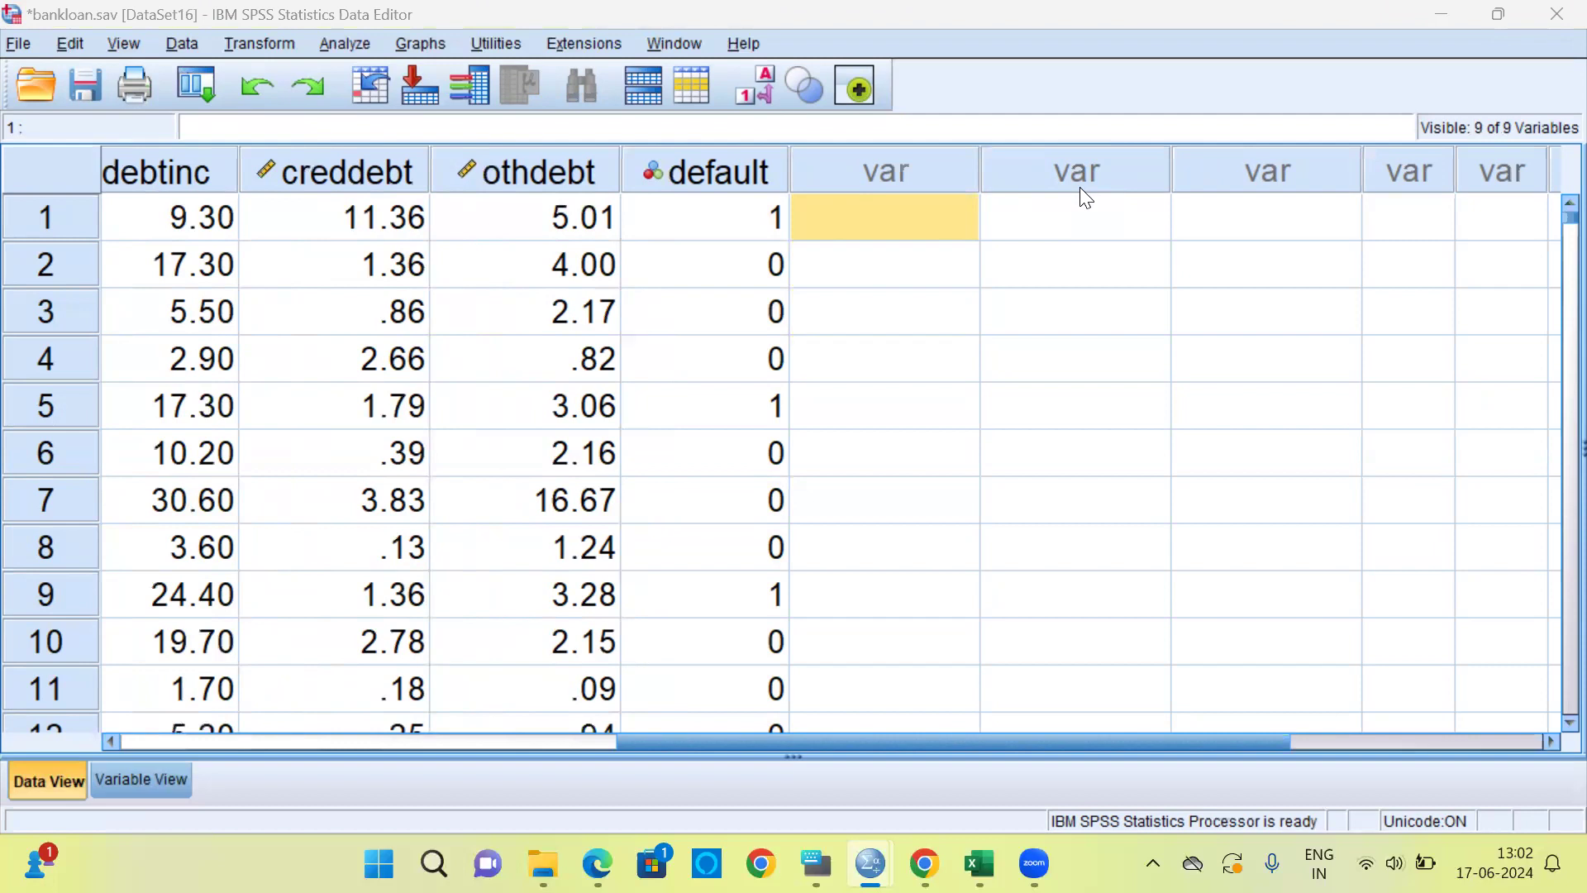
{"action": "left_click", "coordinate": [749, 83]}
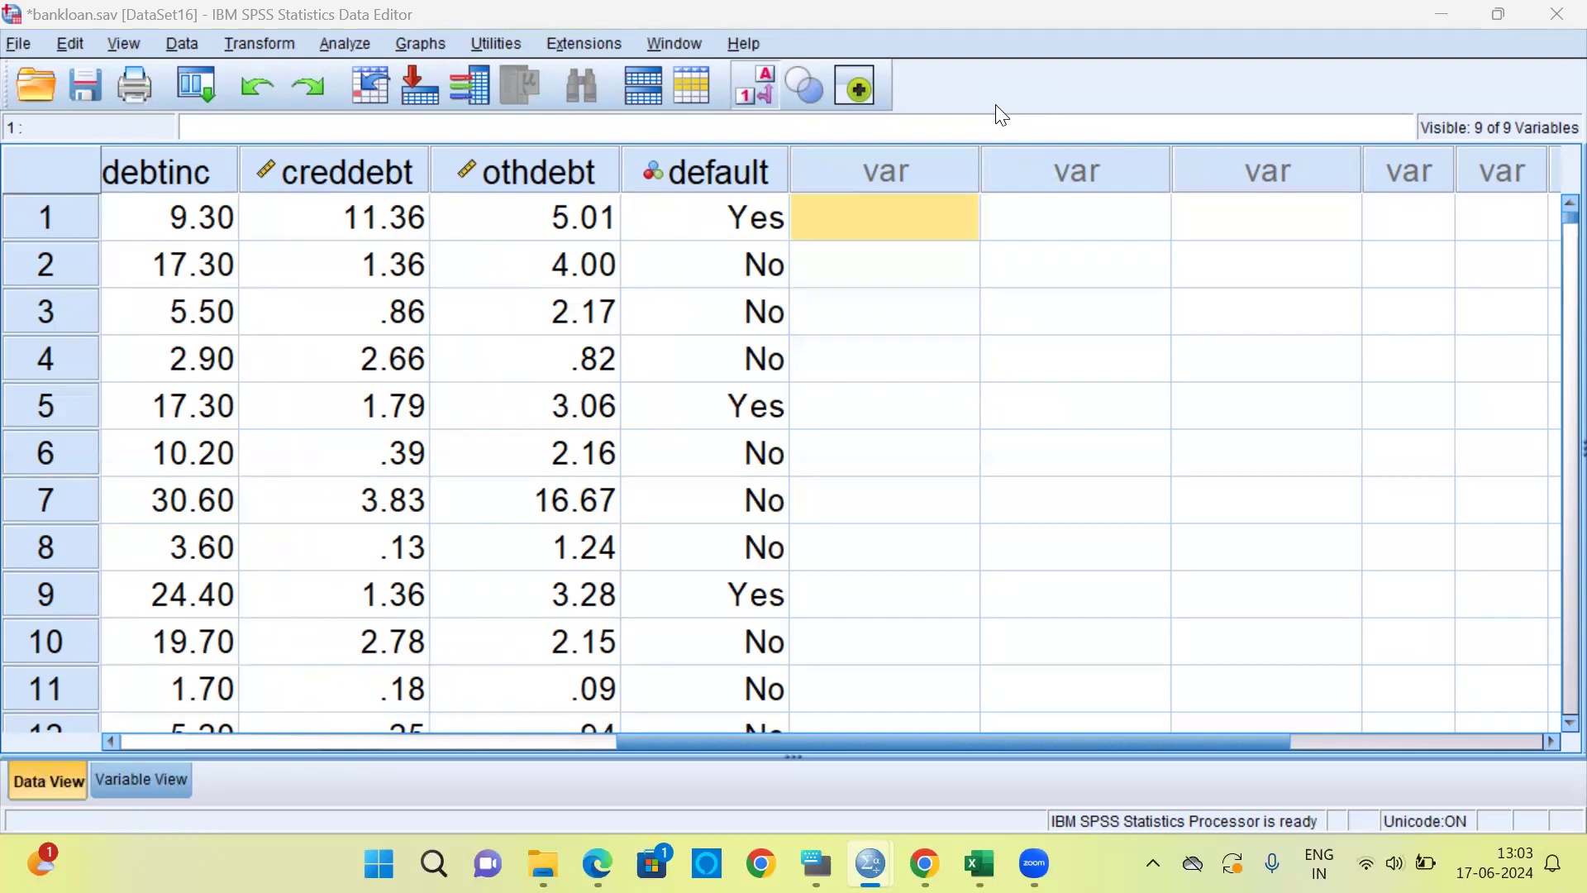
Step: Start a Frequencies analysis with Previously defaulted as the analysed variable
{"action": "left_click", "coordinate": [345, 43]}
{"action": "mouse_move", "coordinate": [367, 101]}
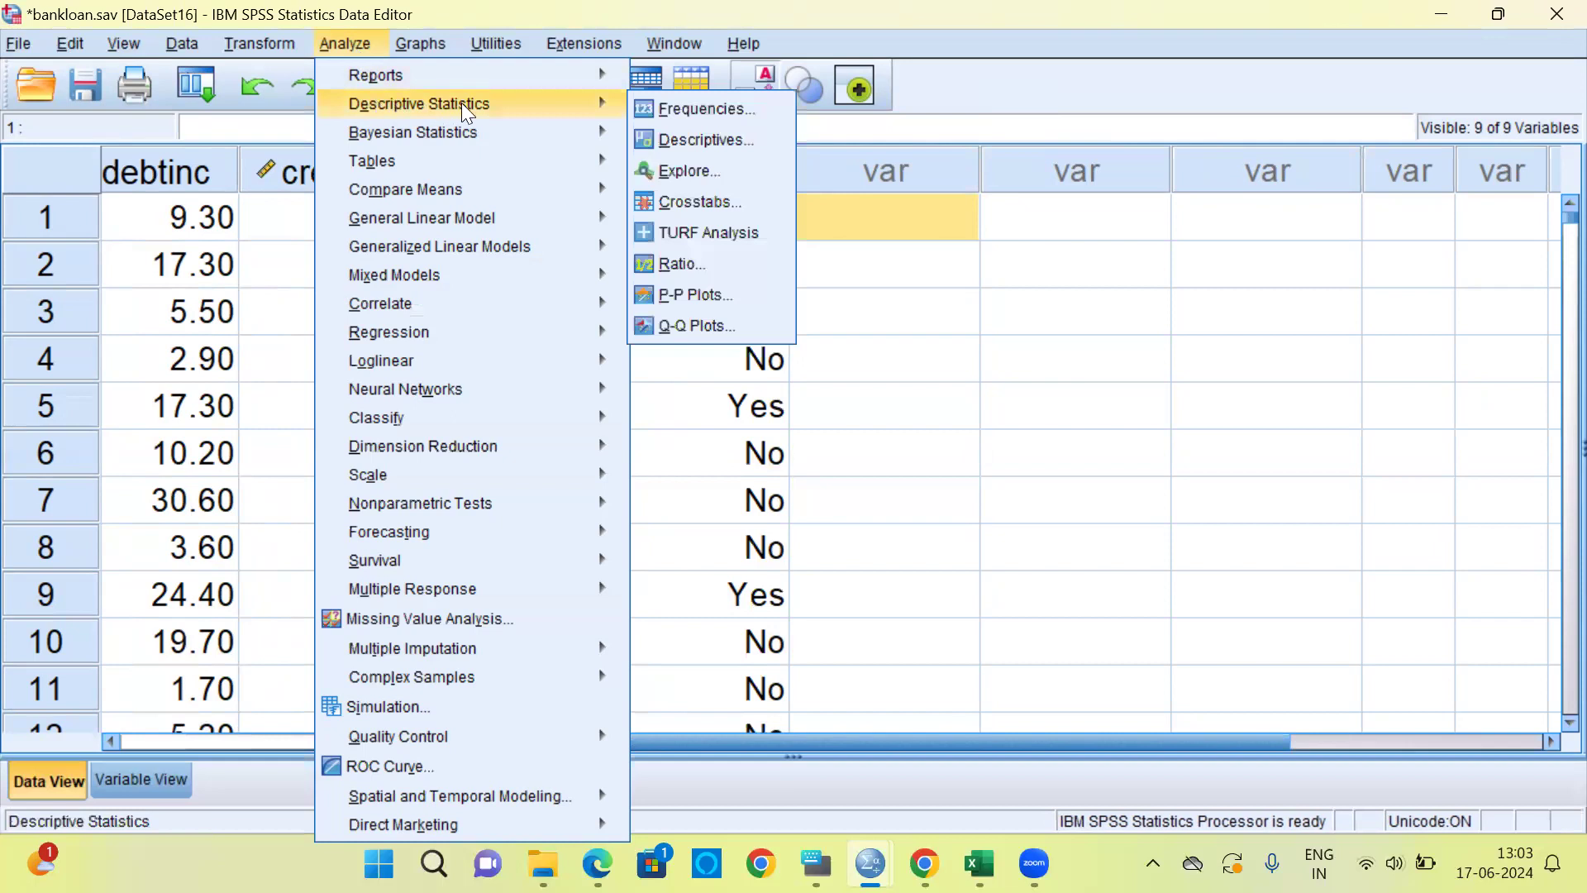
{"action": "left_click", "coordinate": [719, 112]}
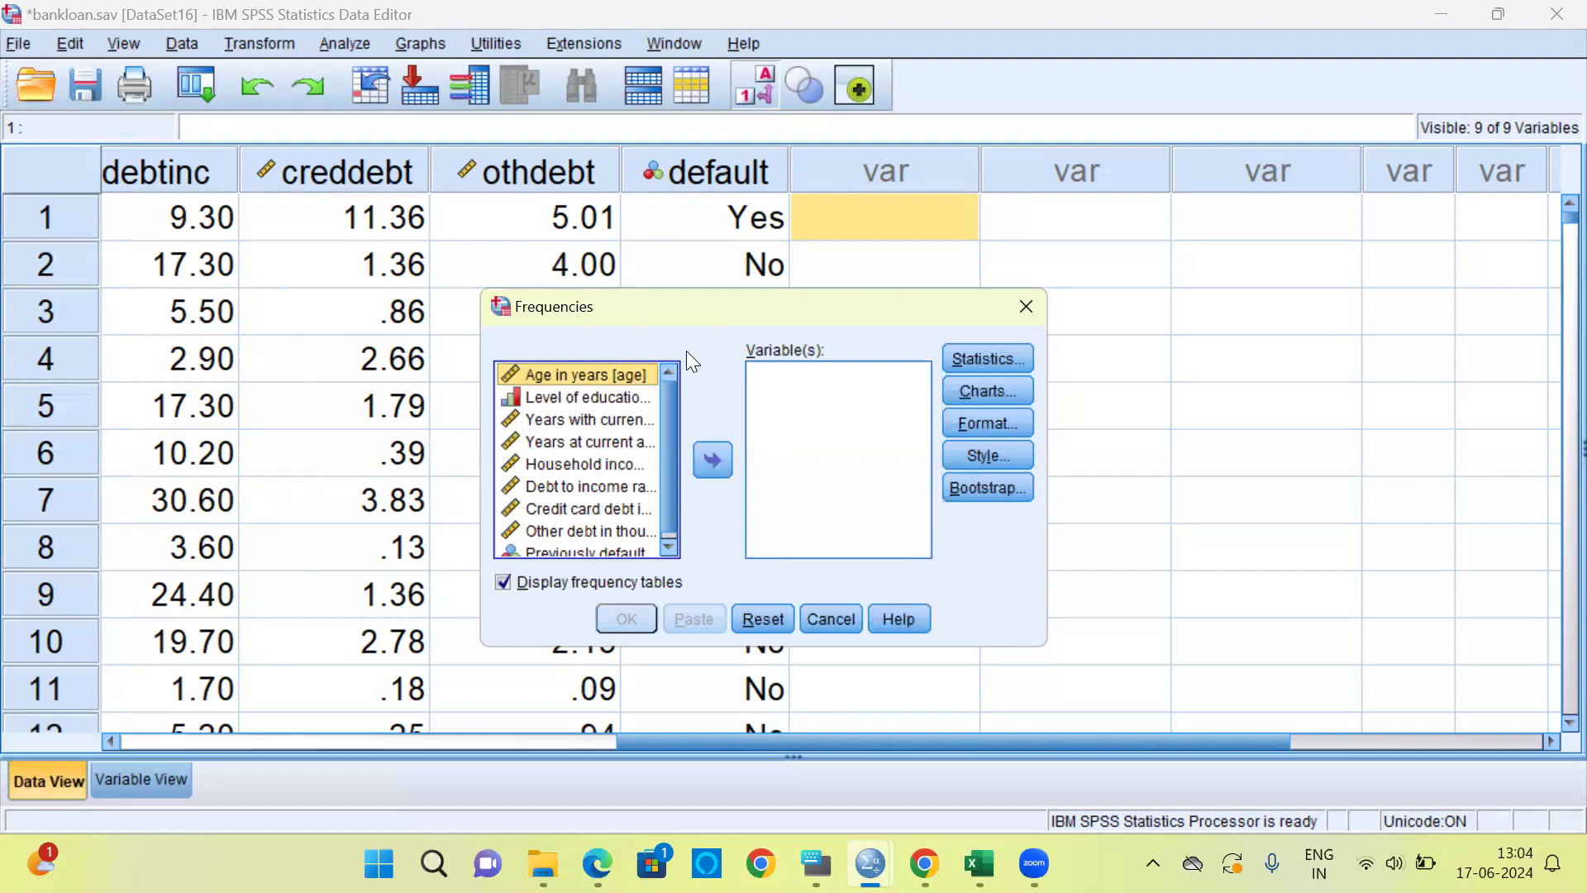
{"action": "left_click_drag", "start_coordinate": [666, 406], "coordinate": [666, 425]}
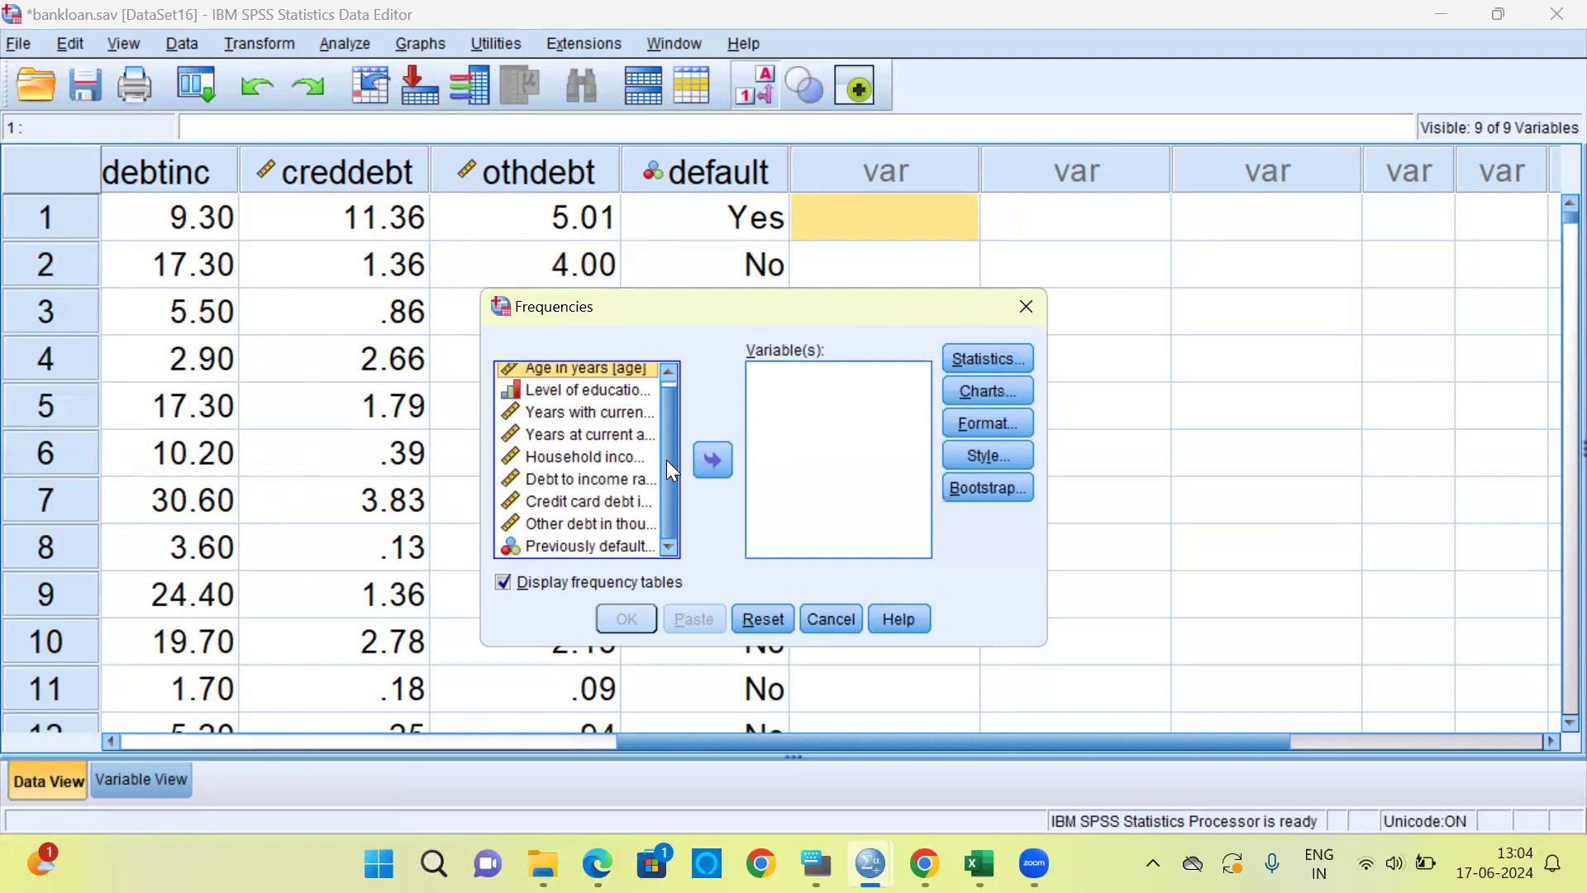
{"action": "left_click", "coordinate": [584, 547]}
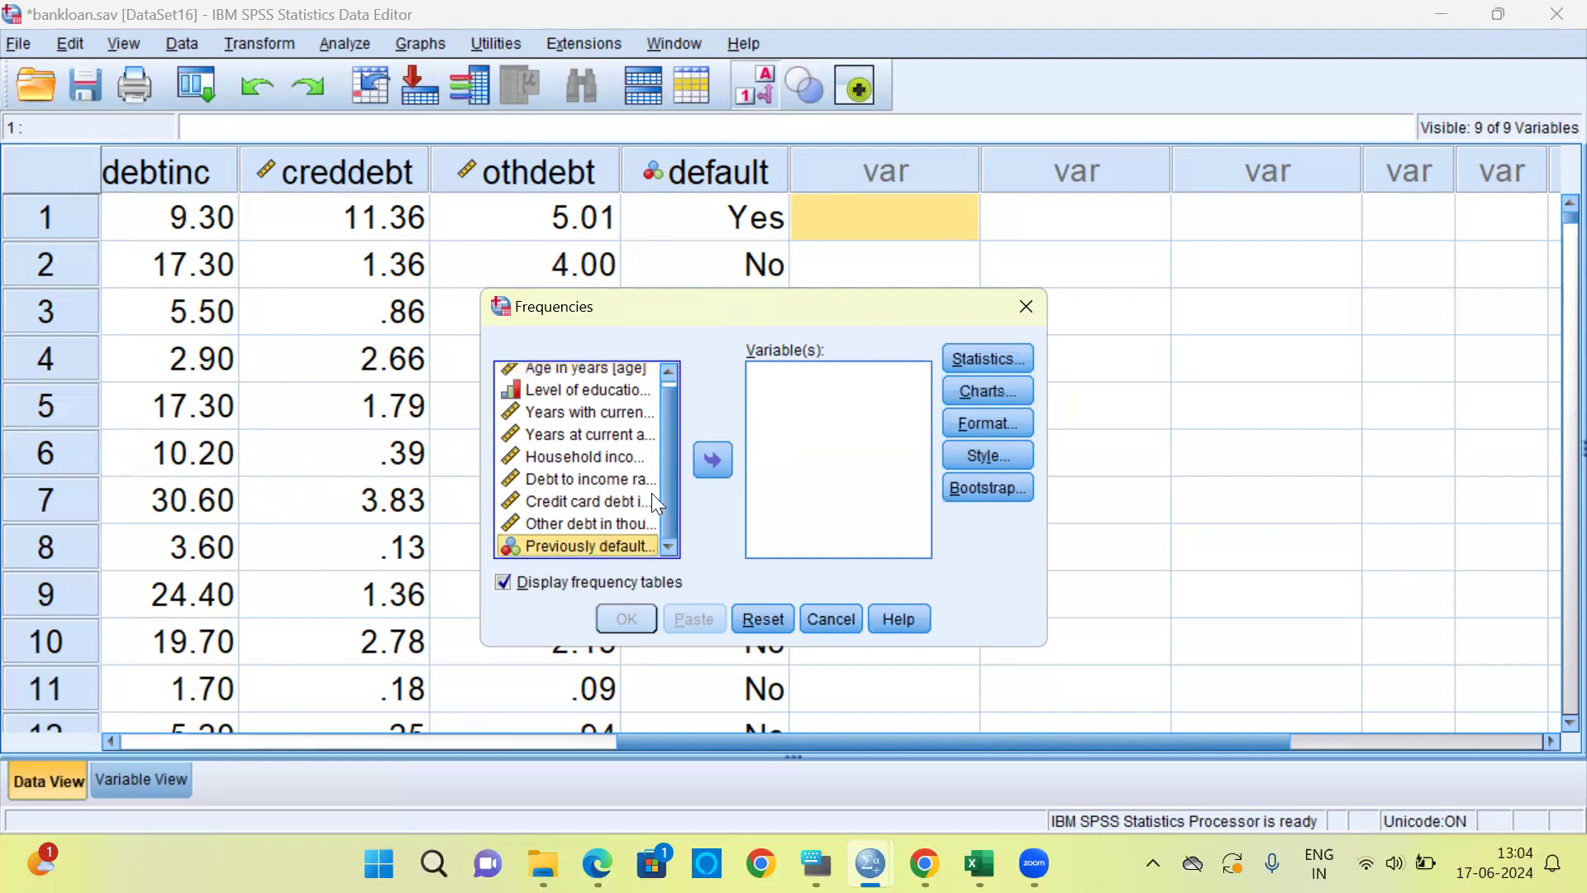
{"action": "left_click", "coordinate": [712, 460]}
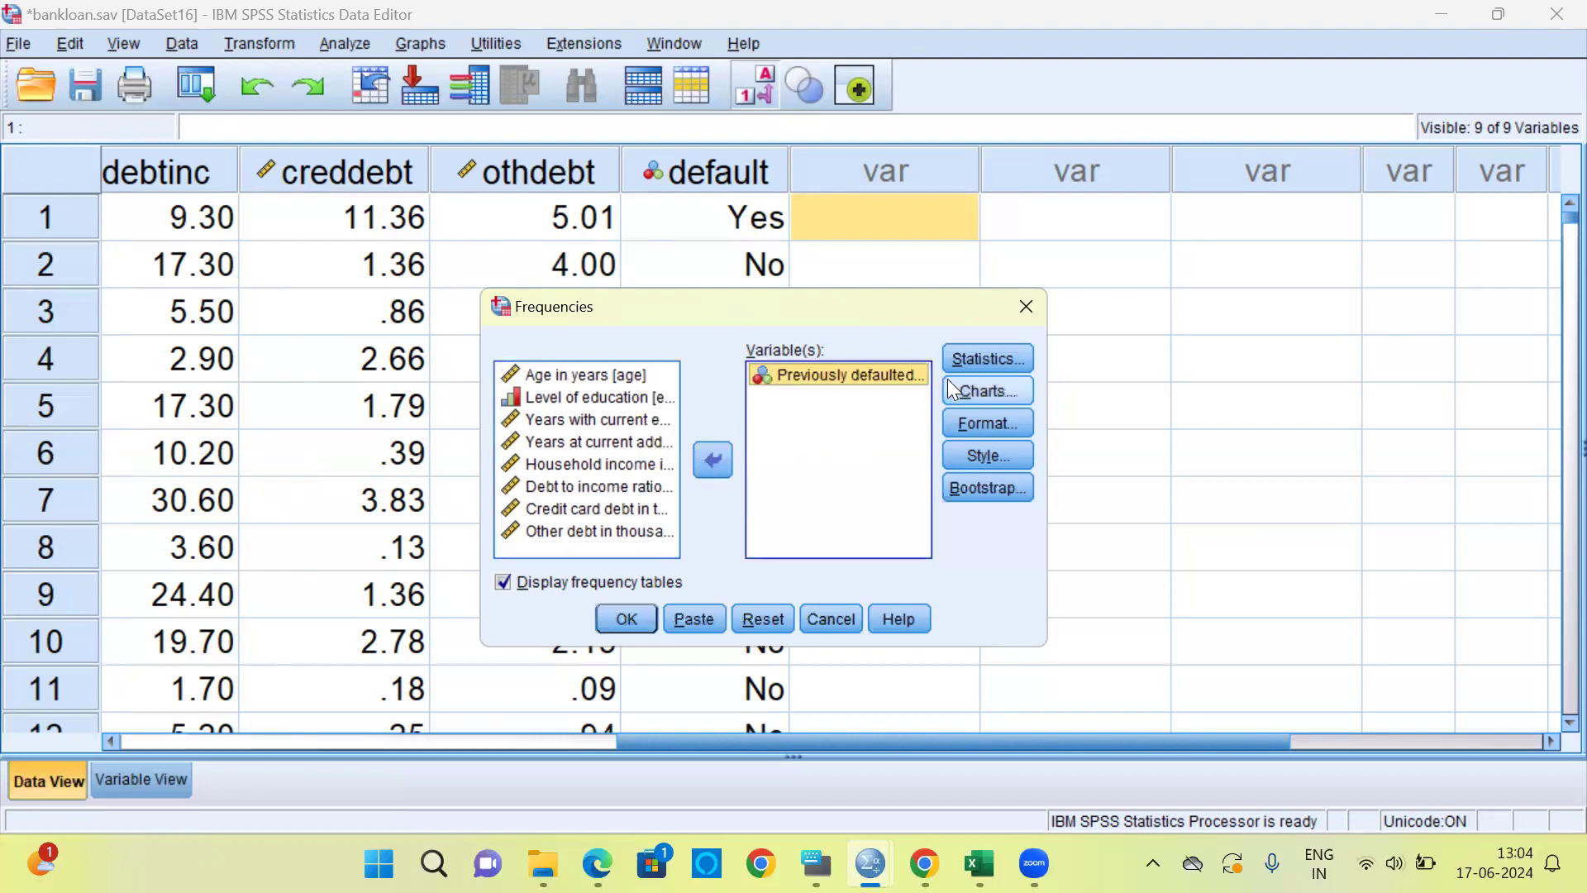
Step: Add a pie chart with percentages as chart values to the frequency analysis and run it
{"action": "left_click", "coordinate": [995, 392]}
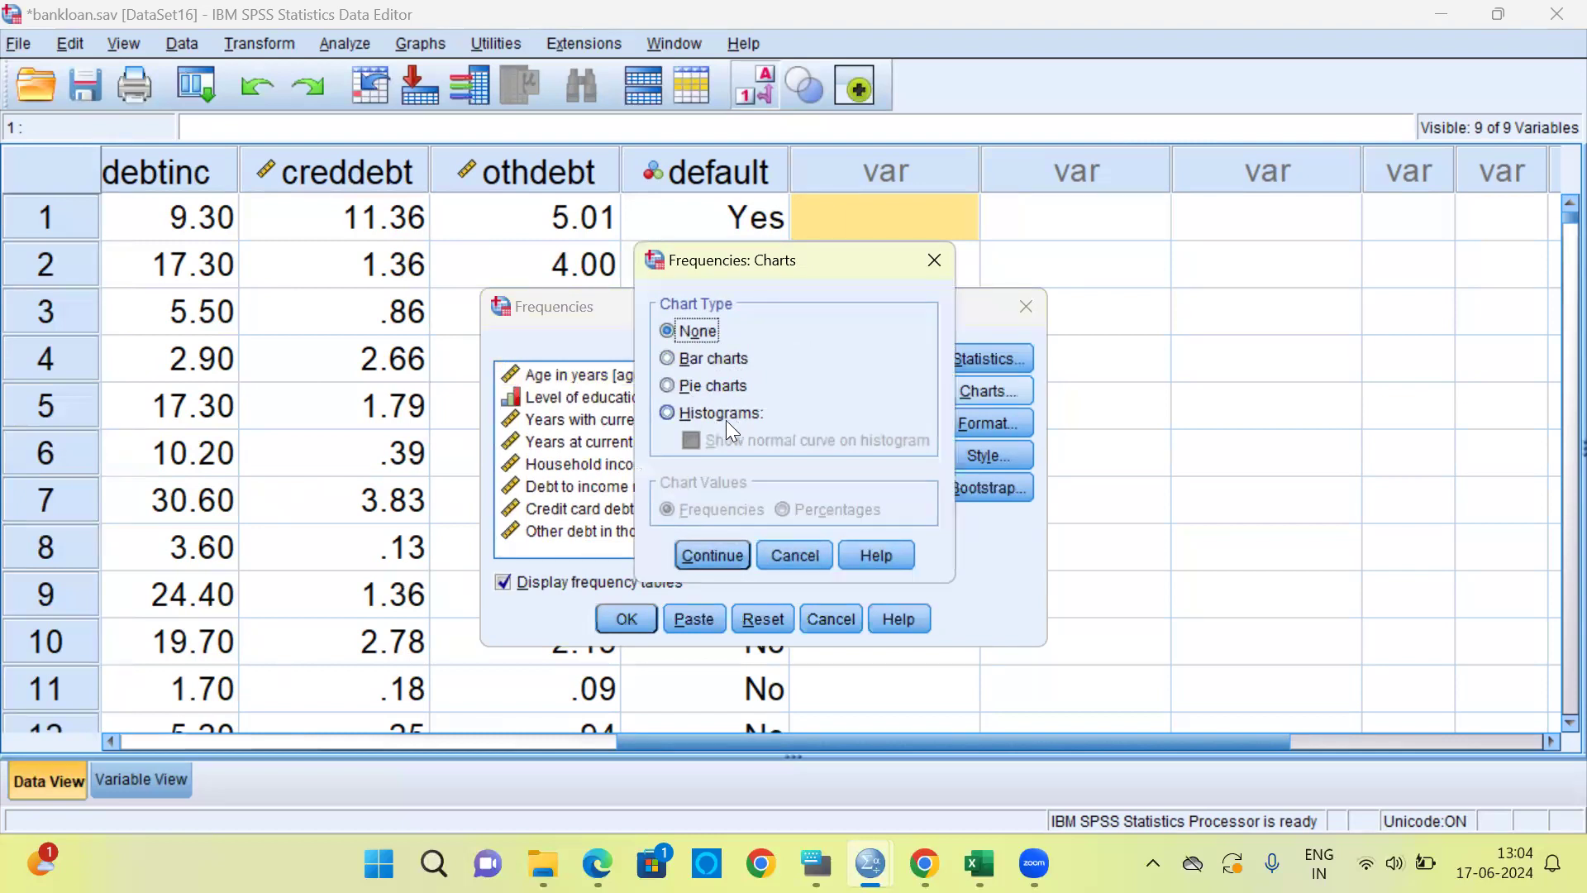
{"action": "left_click", "coordinate": [670, 385]}
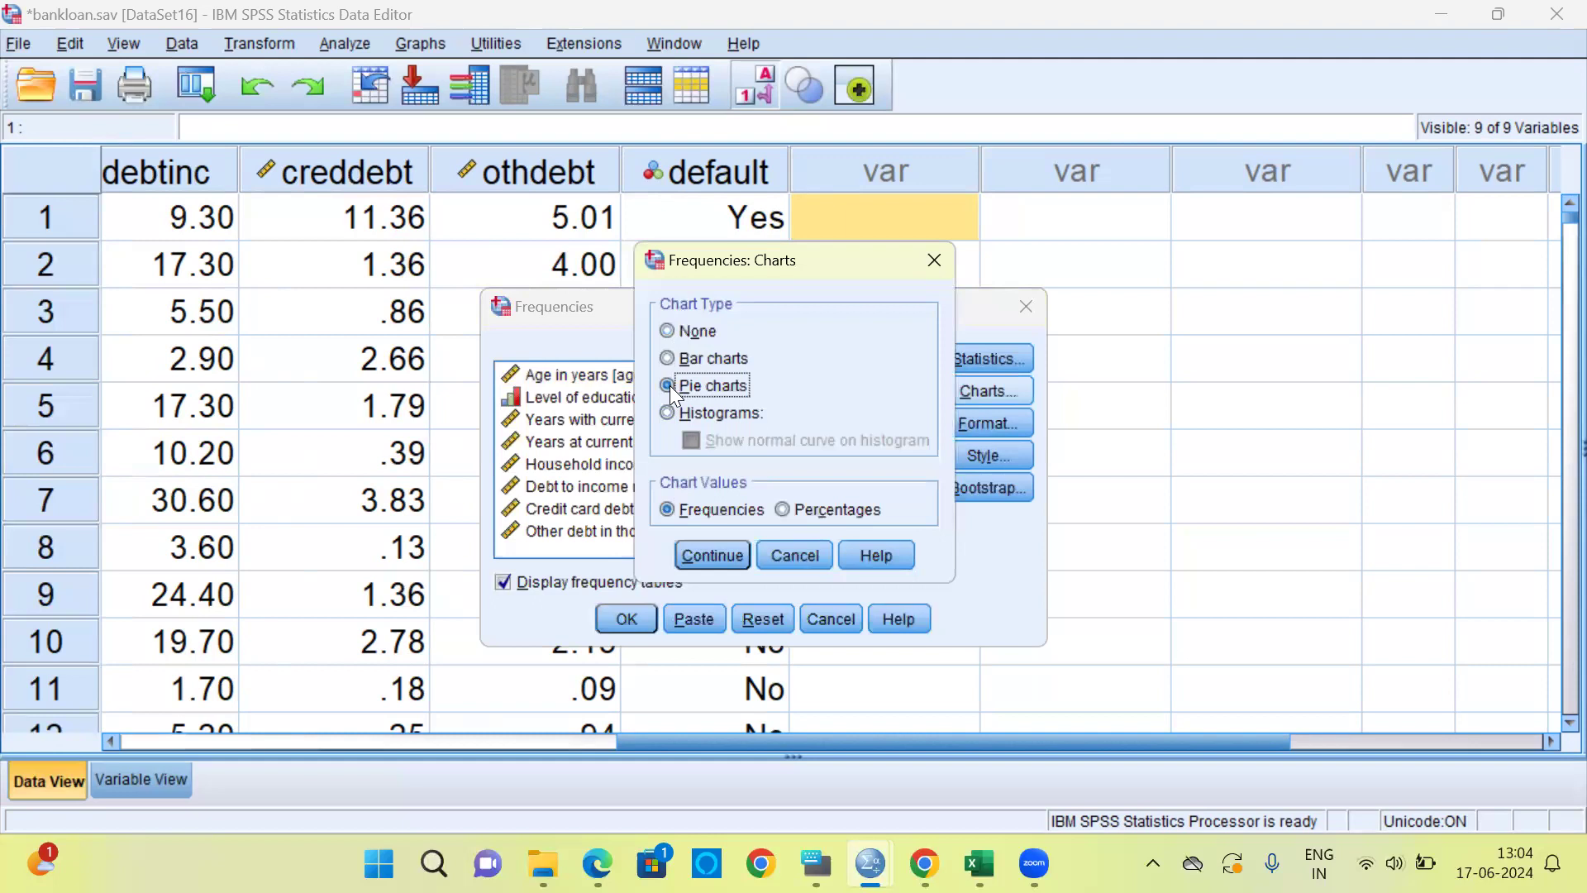
{"action": "left_click", "coordinate": [782, 510]}
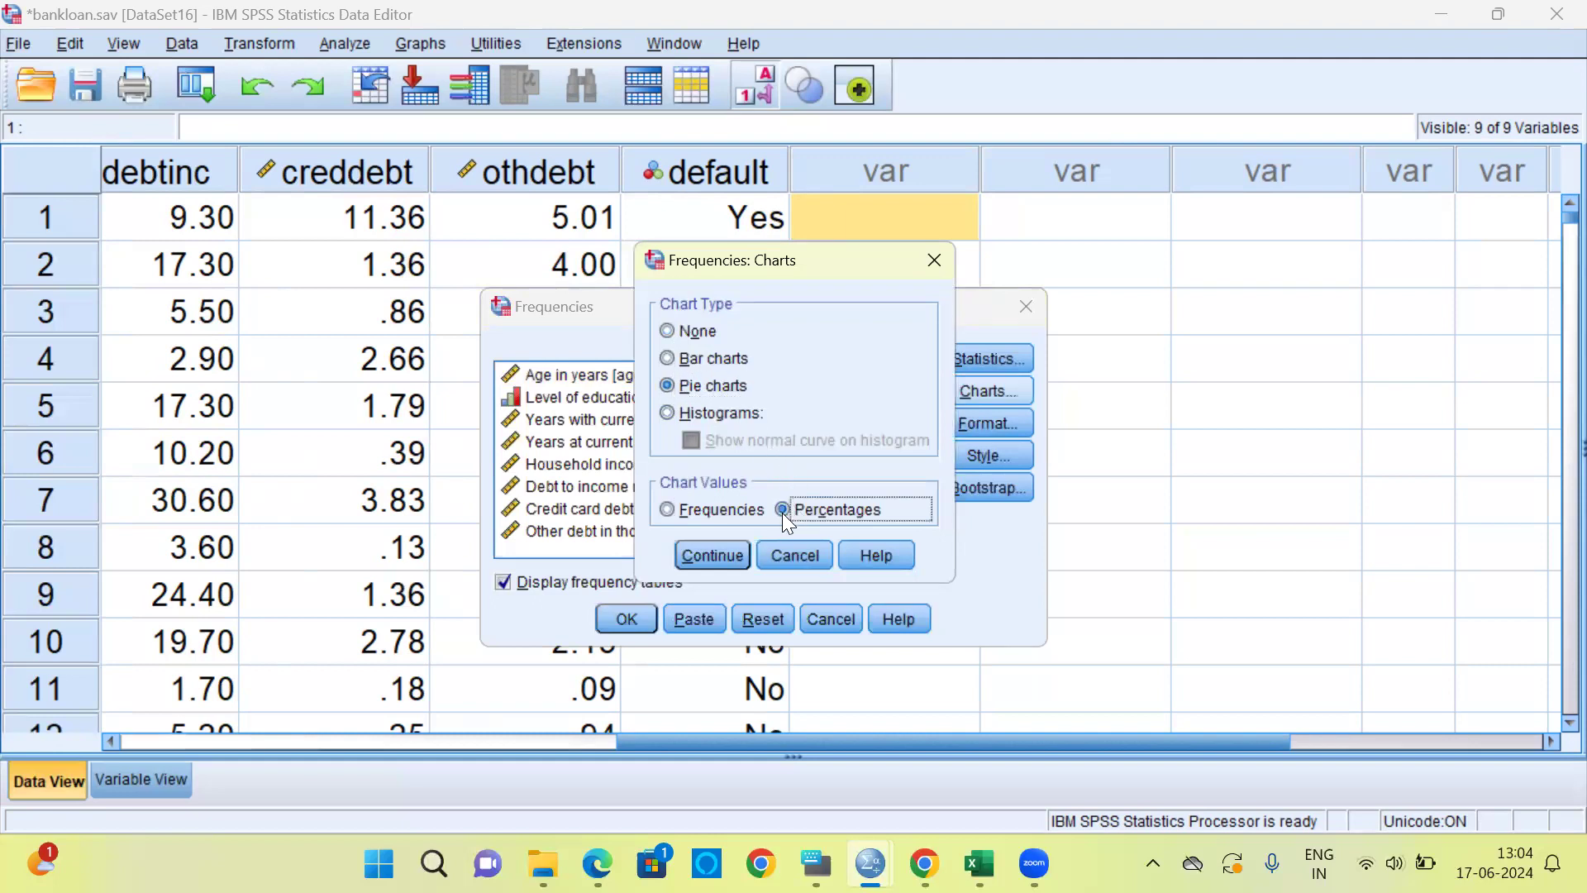
{"action": "left_click", "coordinate": [721, 555]}
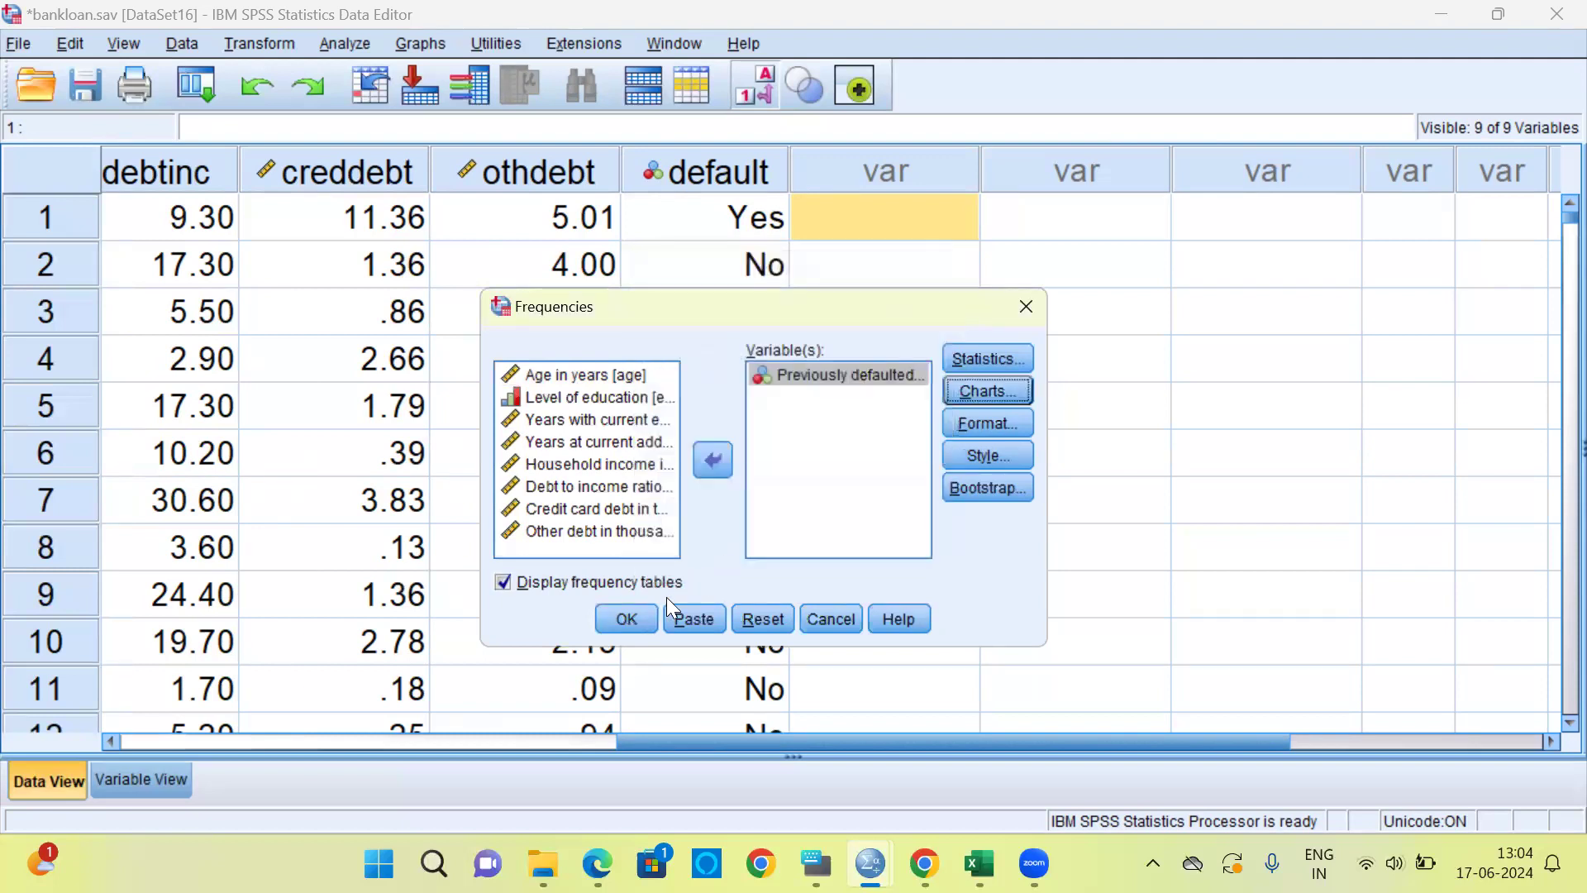
{"action": "left_click", "coordinate": [627, 620]}
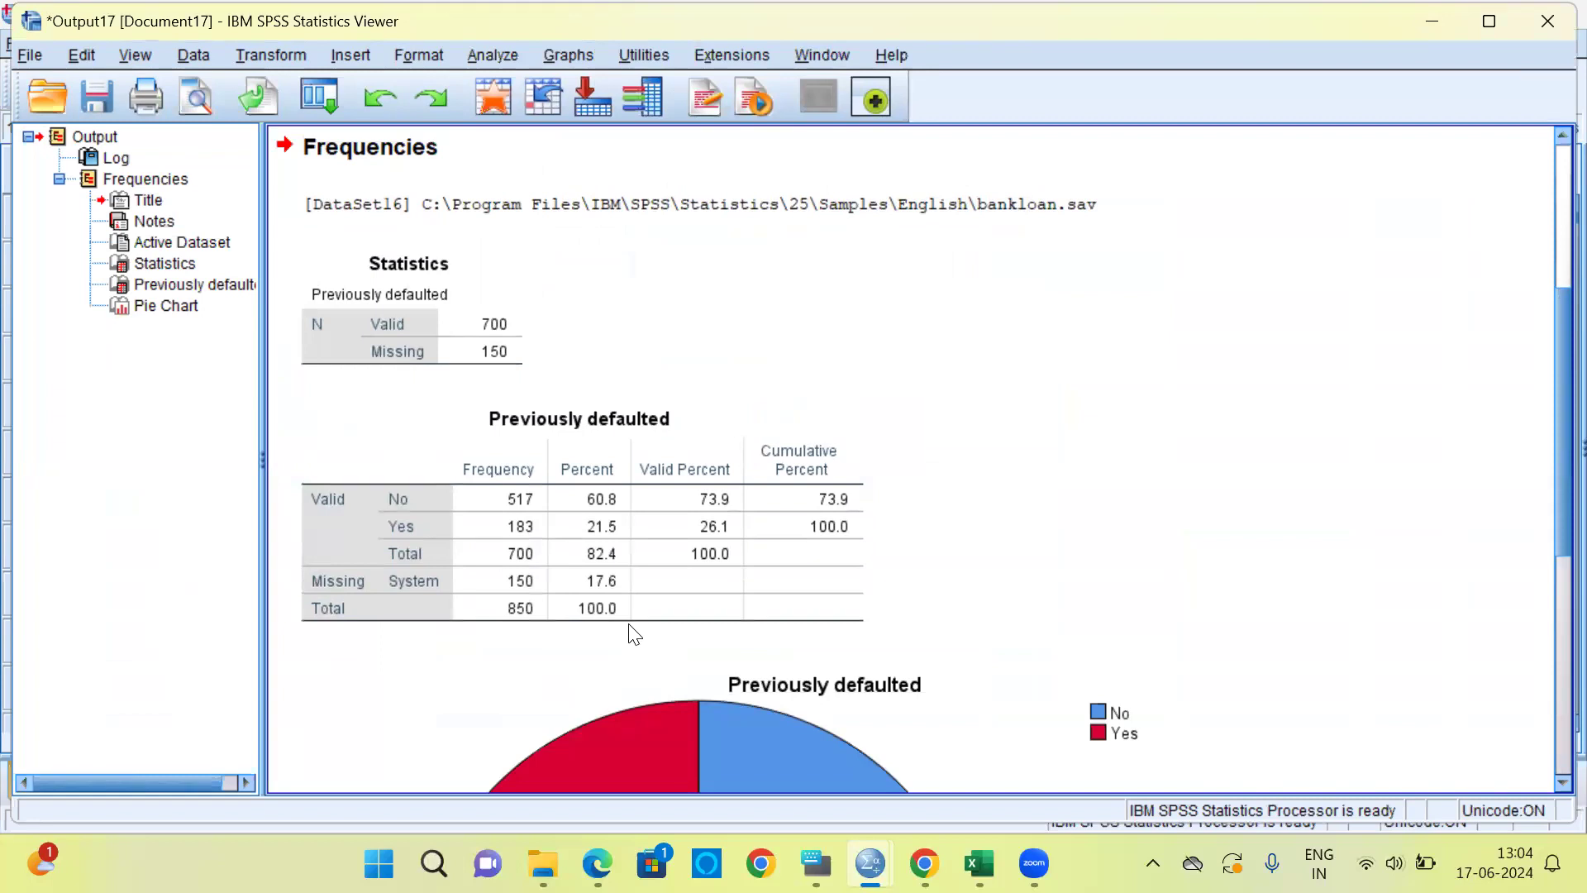
Step: Open the Previously defaulted pie chart for editing and add data labels to both the Yes and No slices
{"action": "left_click_drag", "start_coordinate": [1548, 443], "coordinate": [1554, 633]}
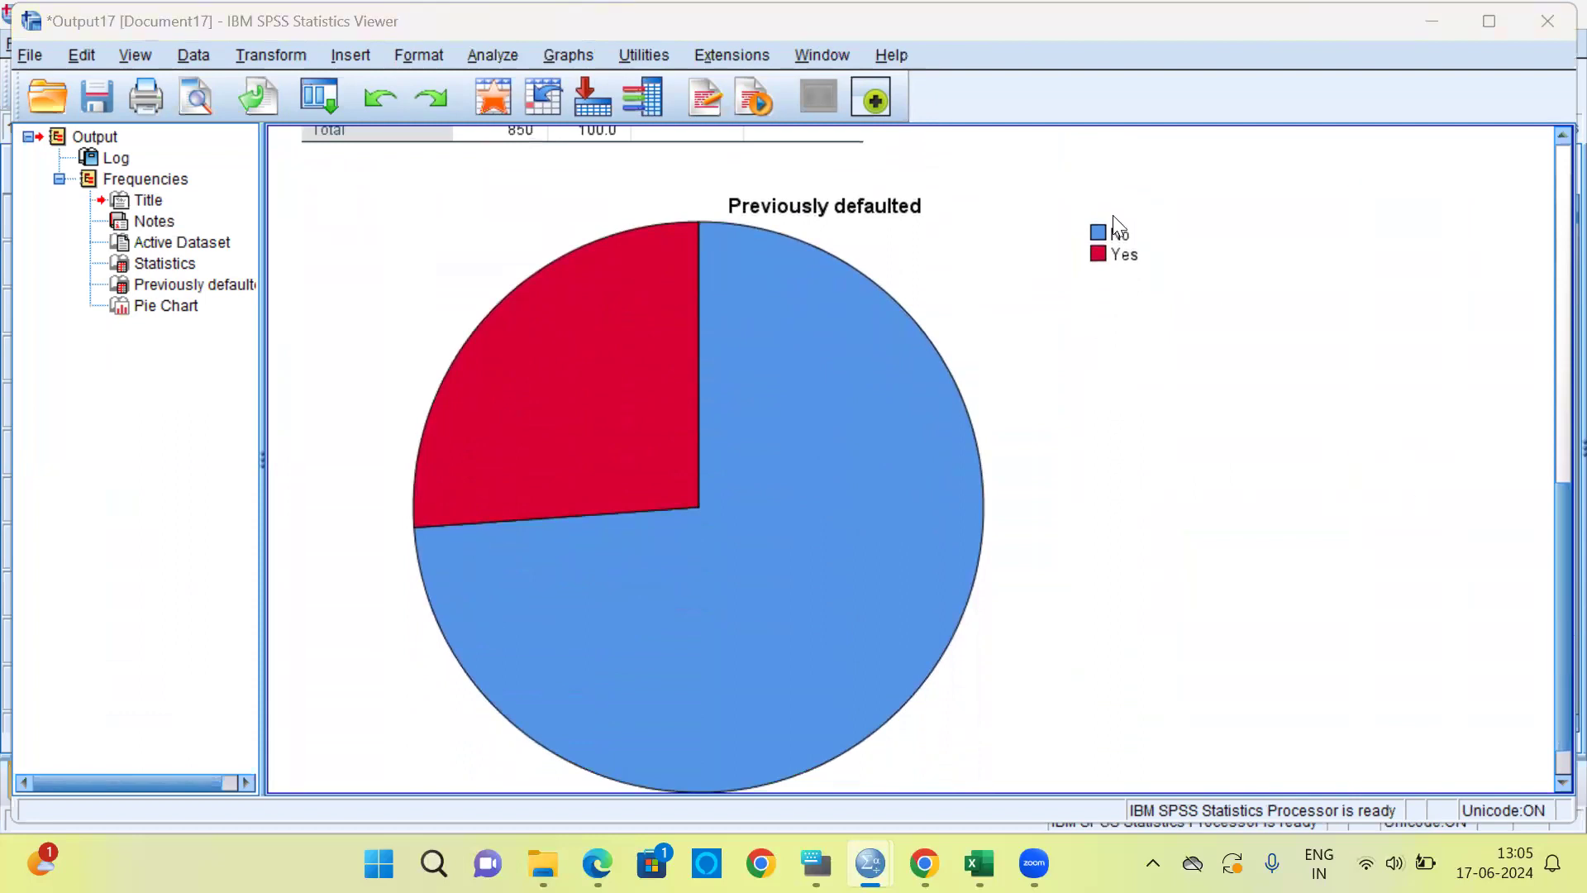
{"action": "left_click", "coordinate": [839, 301]}
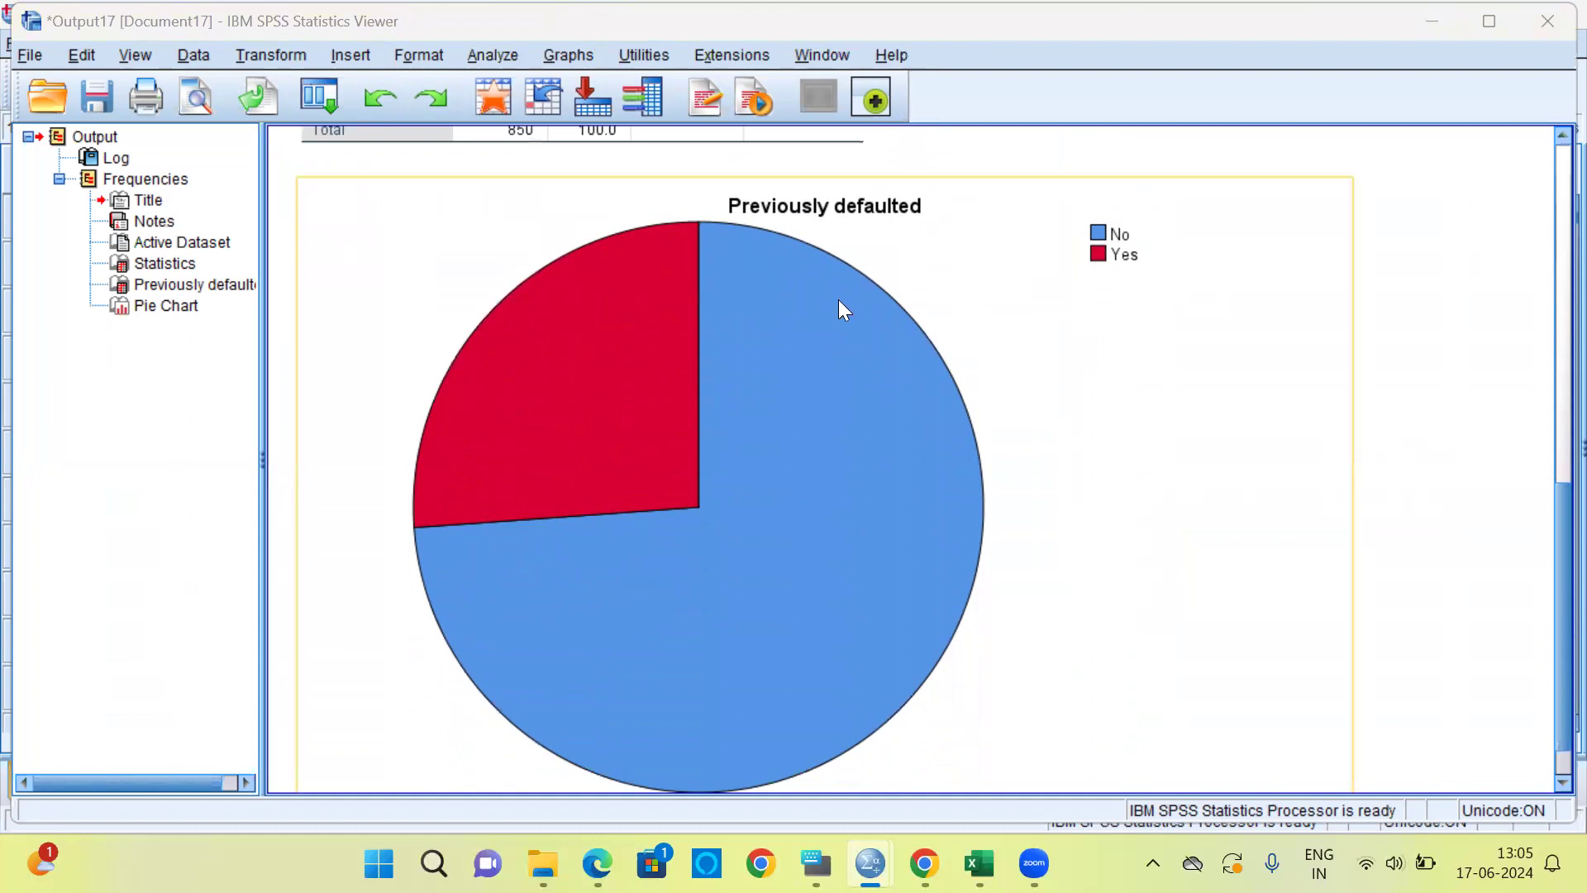
{"action": "left_click", "coordinate": [831, 429]}
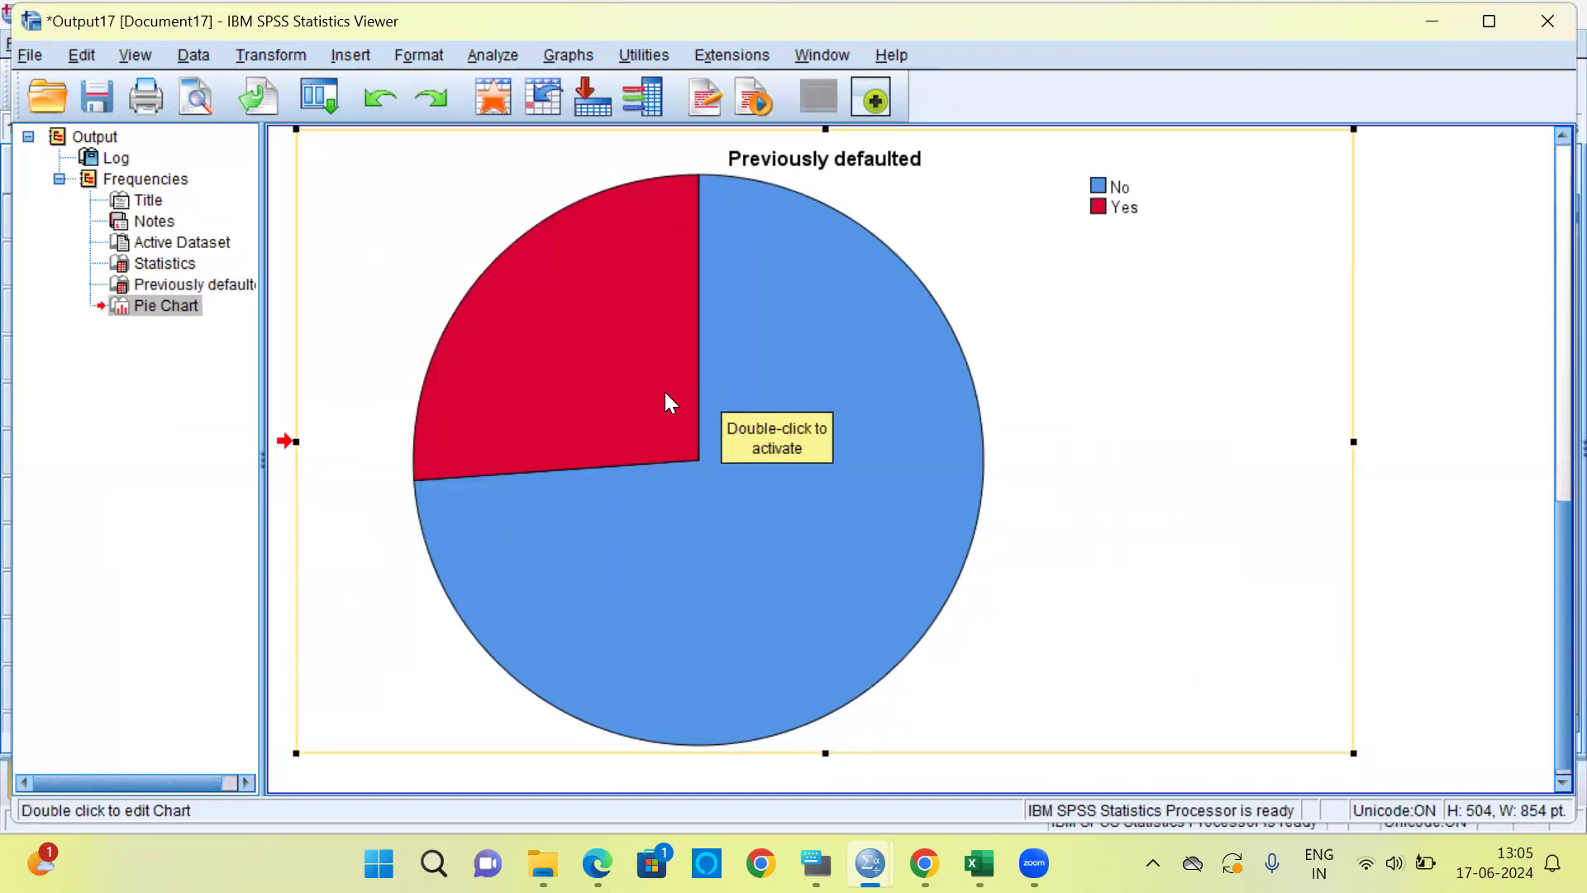
{"action": "double_click", "coordinate": [711, 403]}
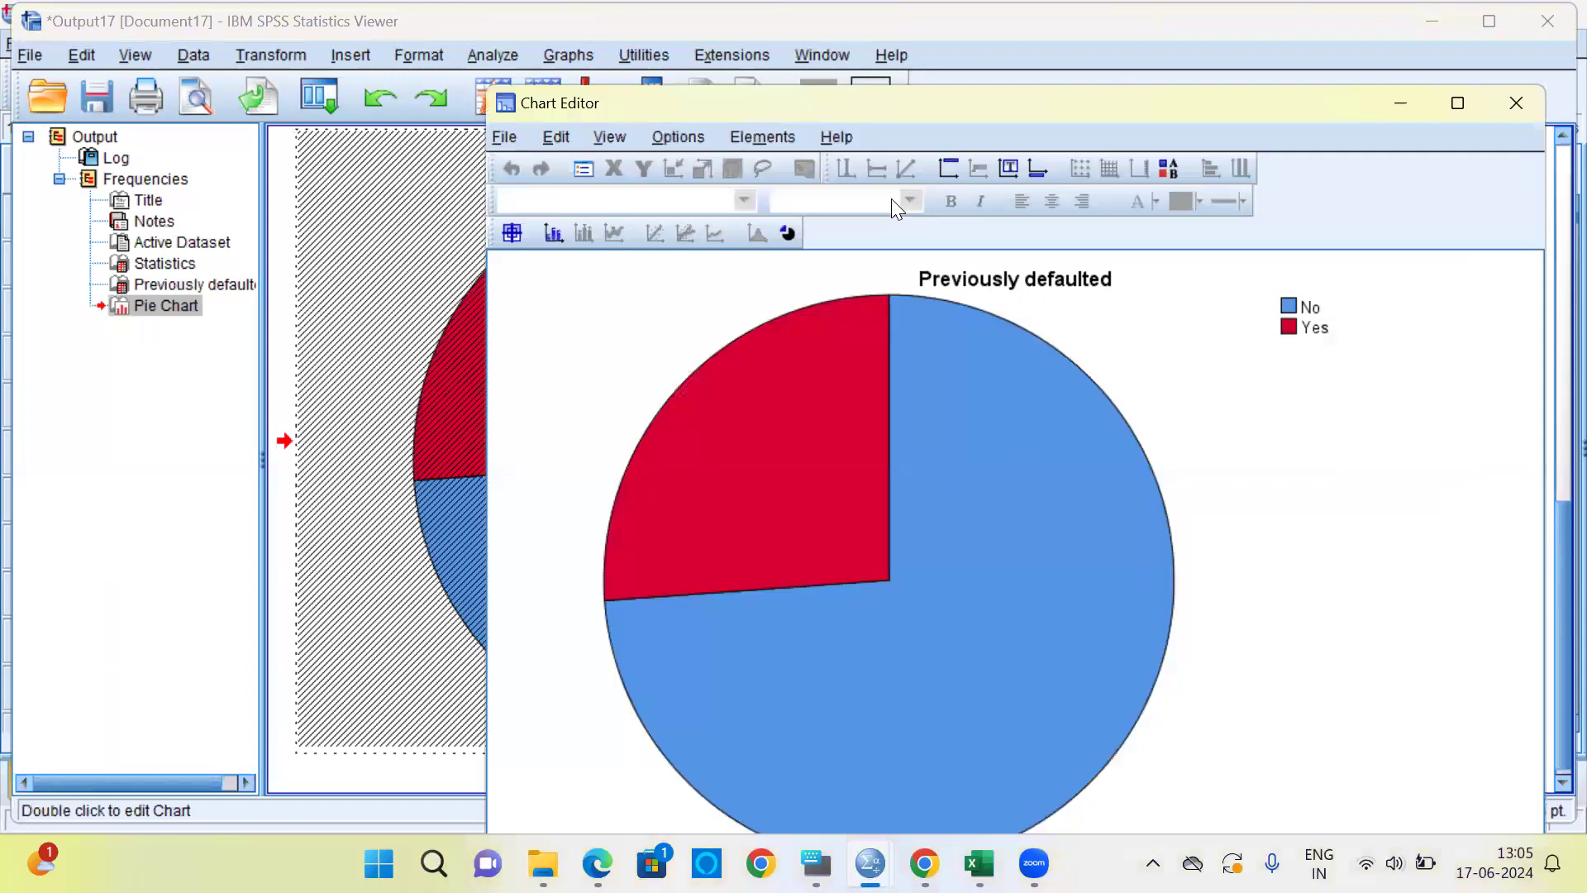
{"action": "left_click", "coordinate": [510, 234]}
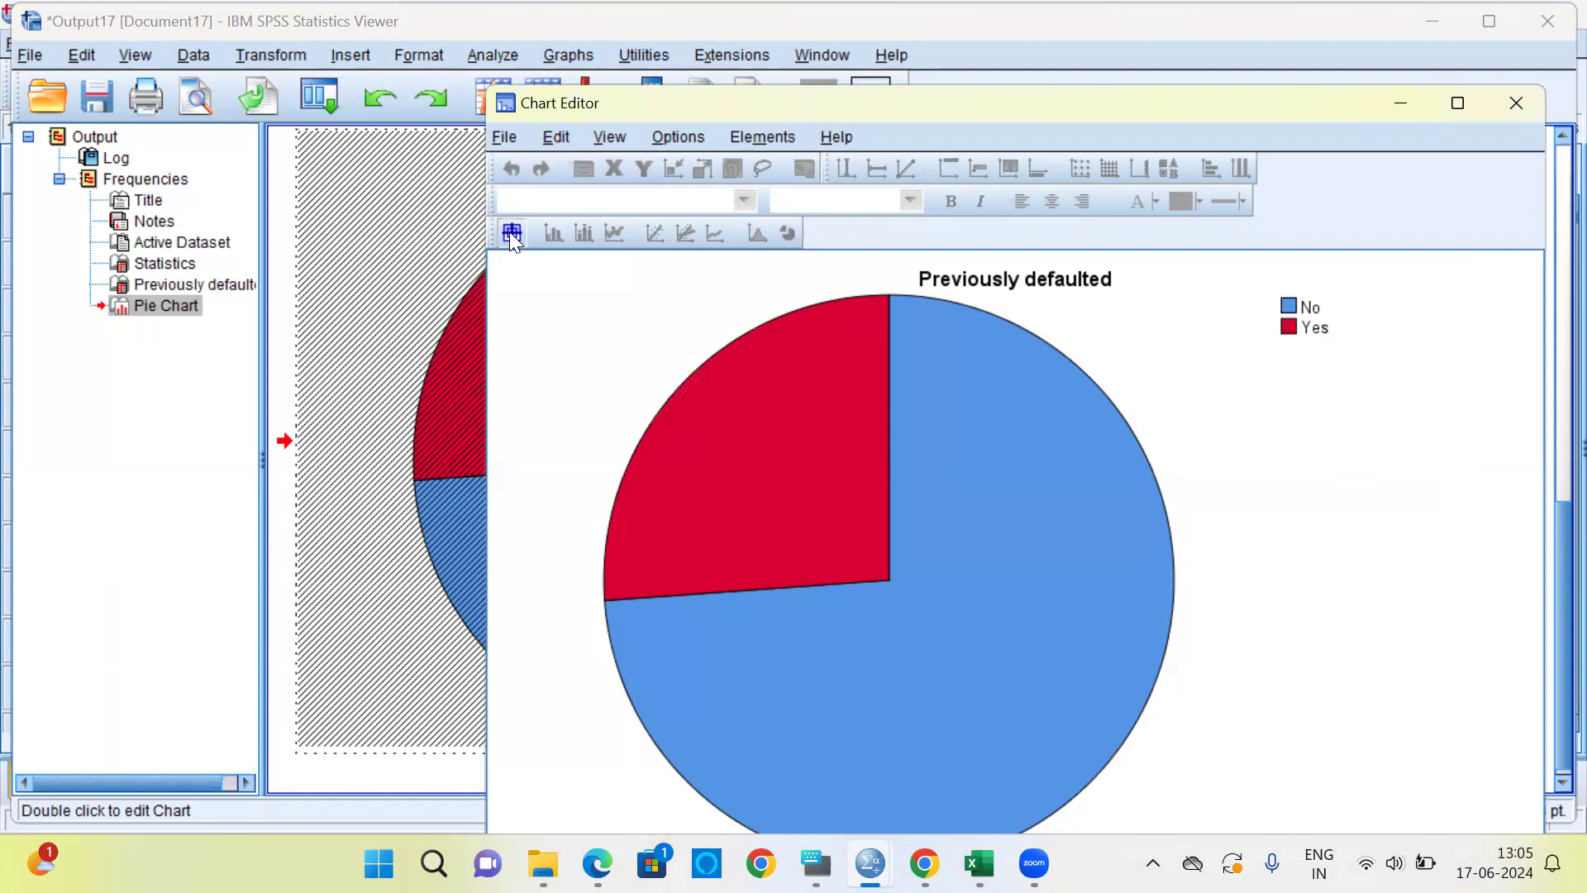
{"action": "left_click", "coordinate": [789, 463]}
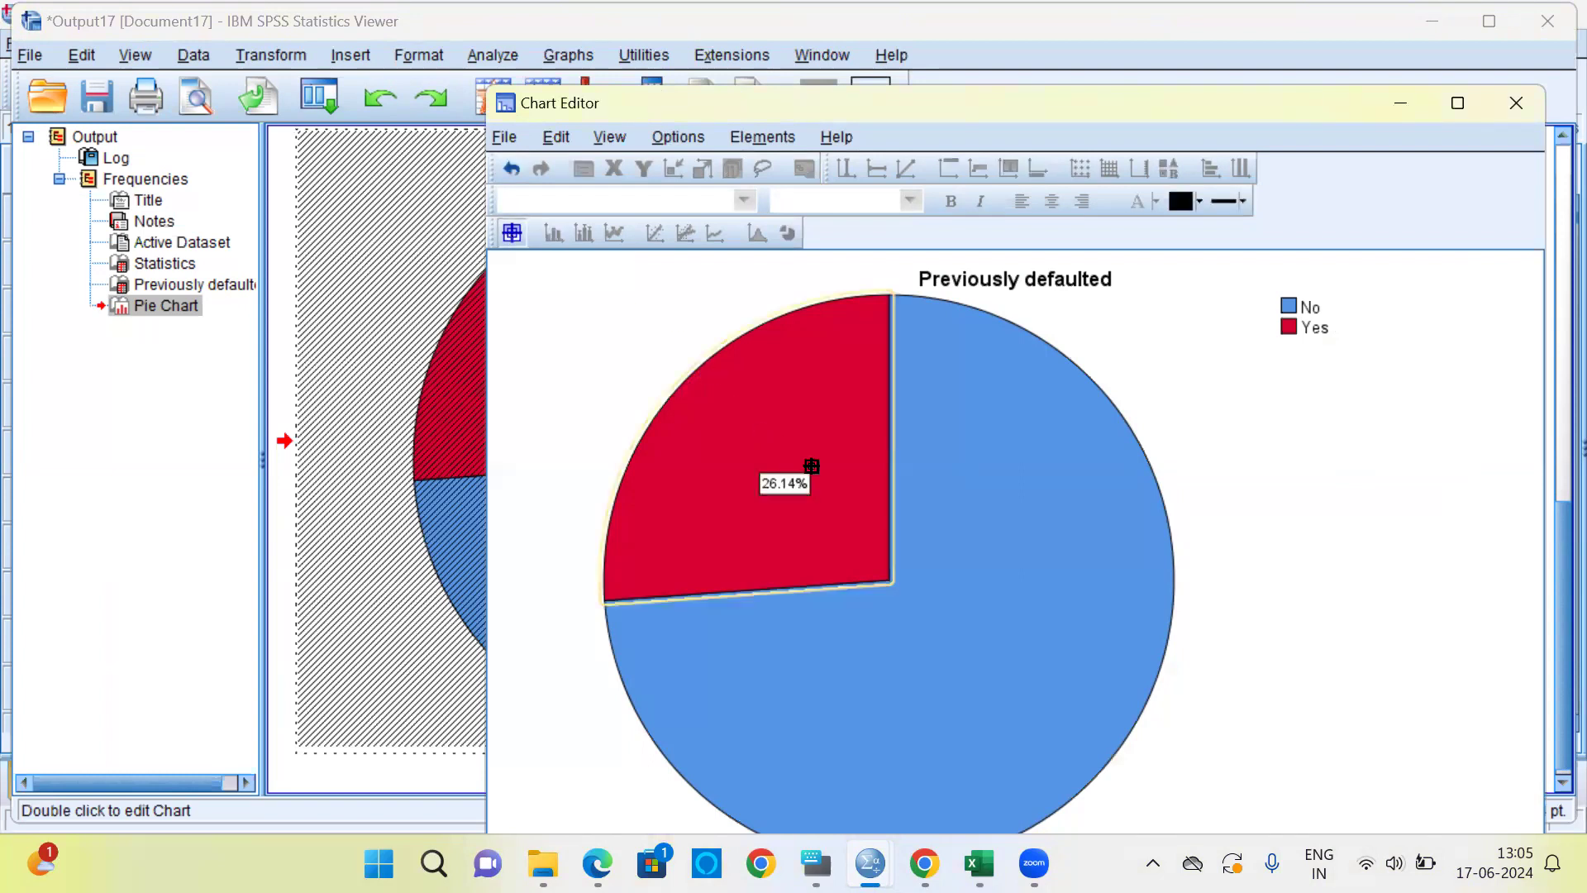
{"action": "left_click", "coordinate": [1006, 530]}
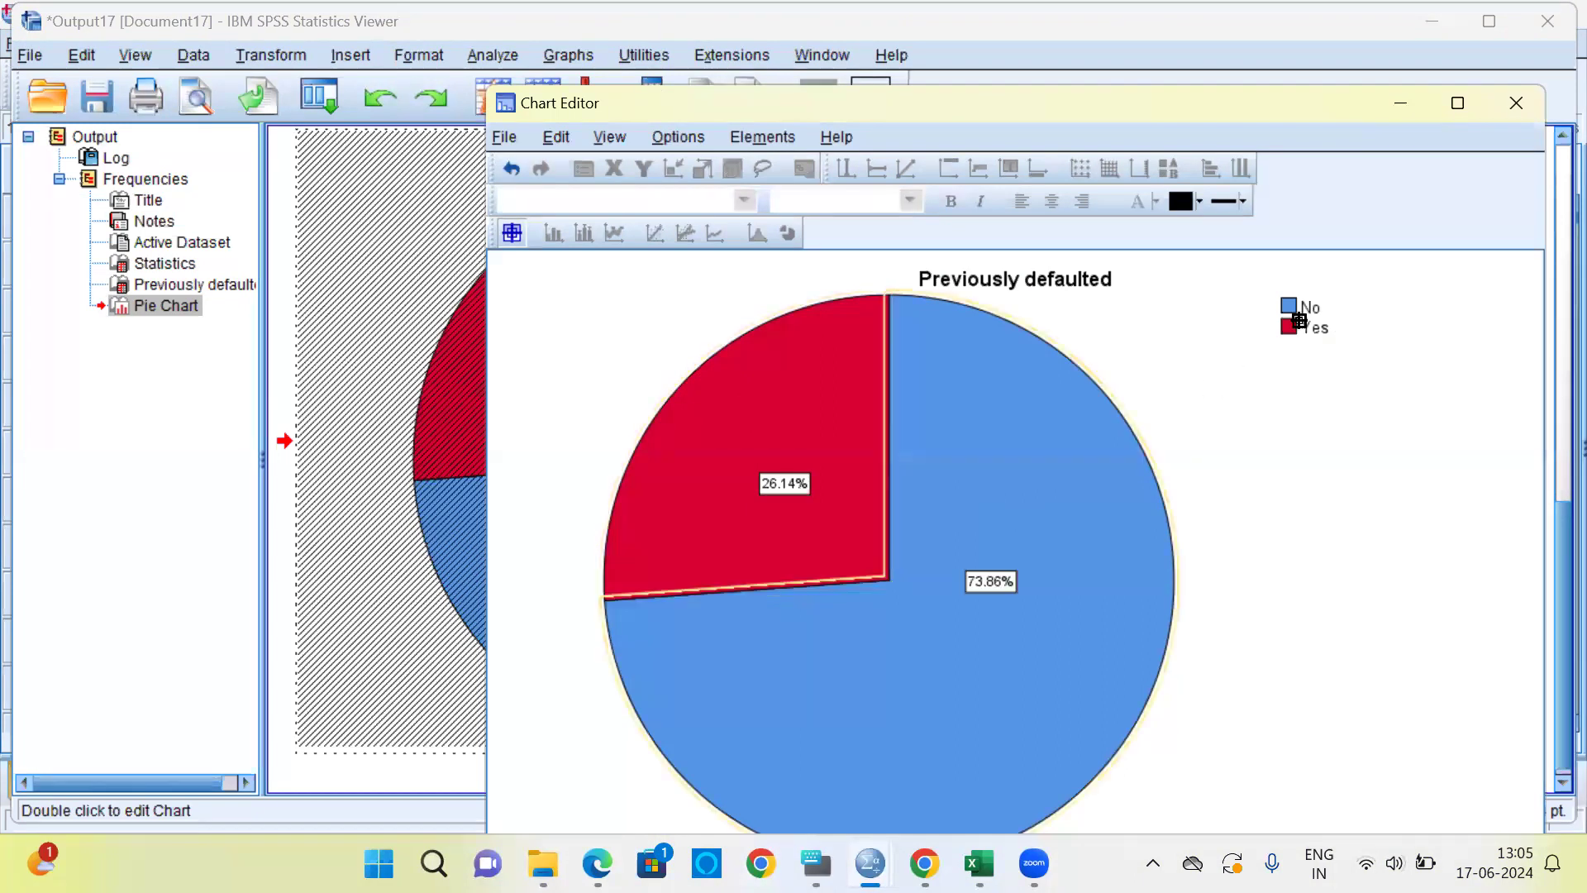
{"action": "left_click", "coordinate": [1515, 104]}
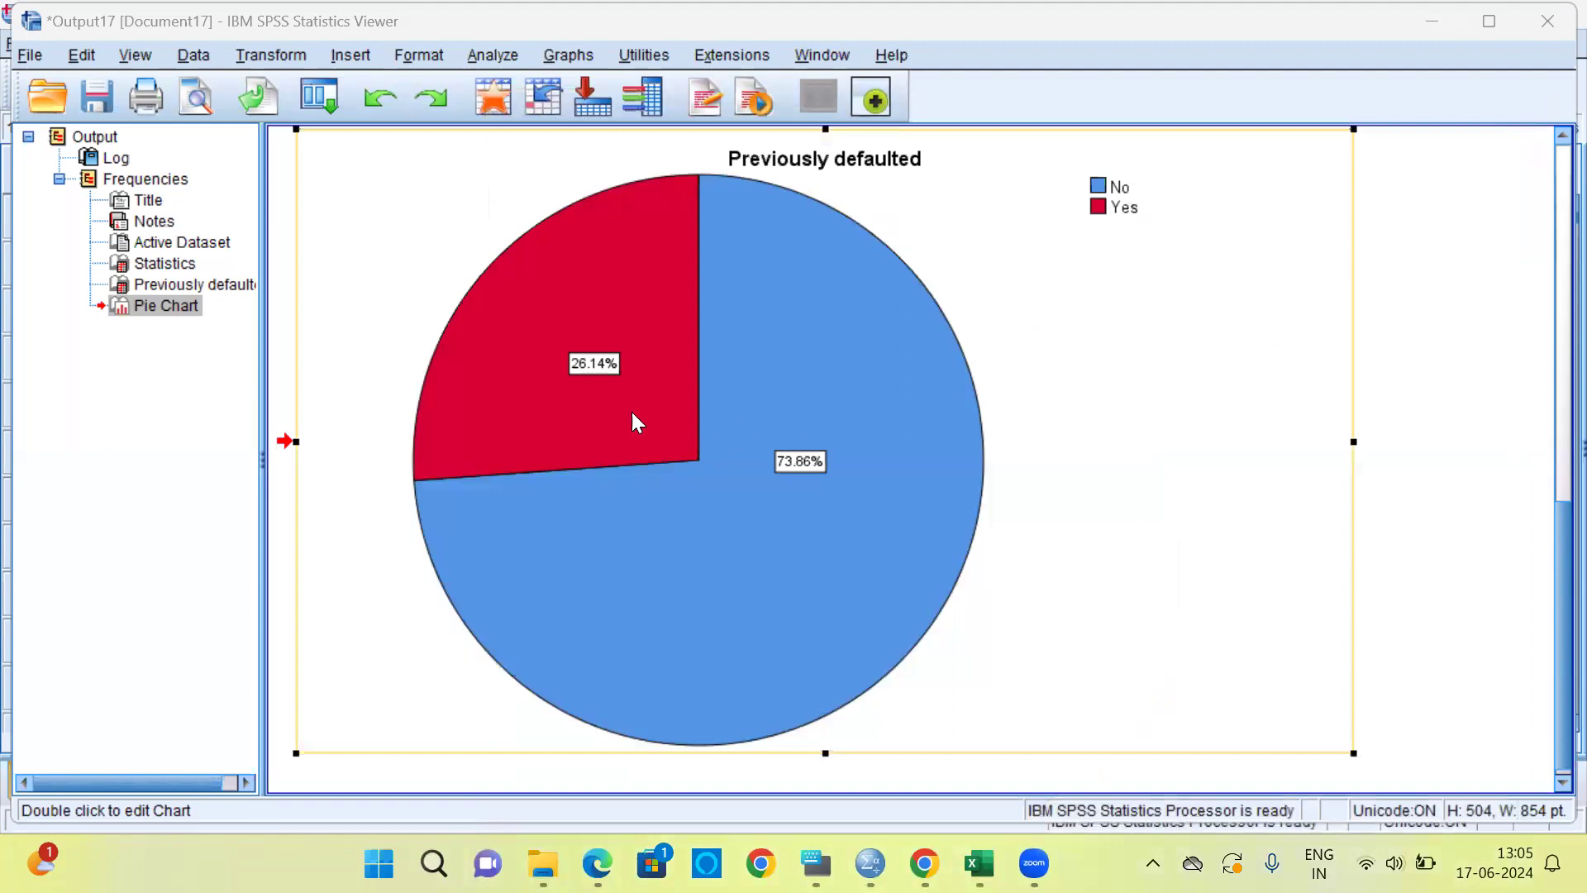
{"action": "left_click", "coordinate": [577, 375]}
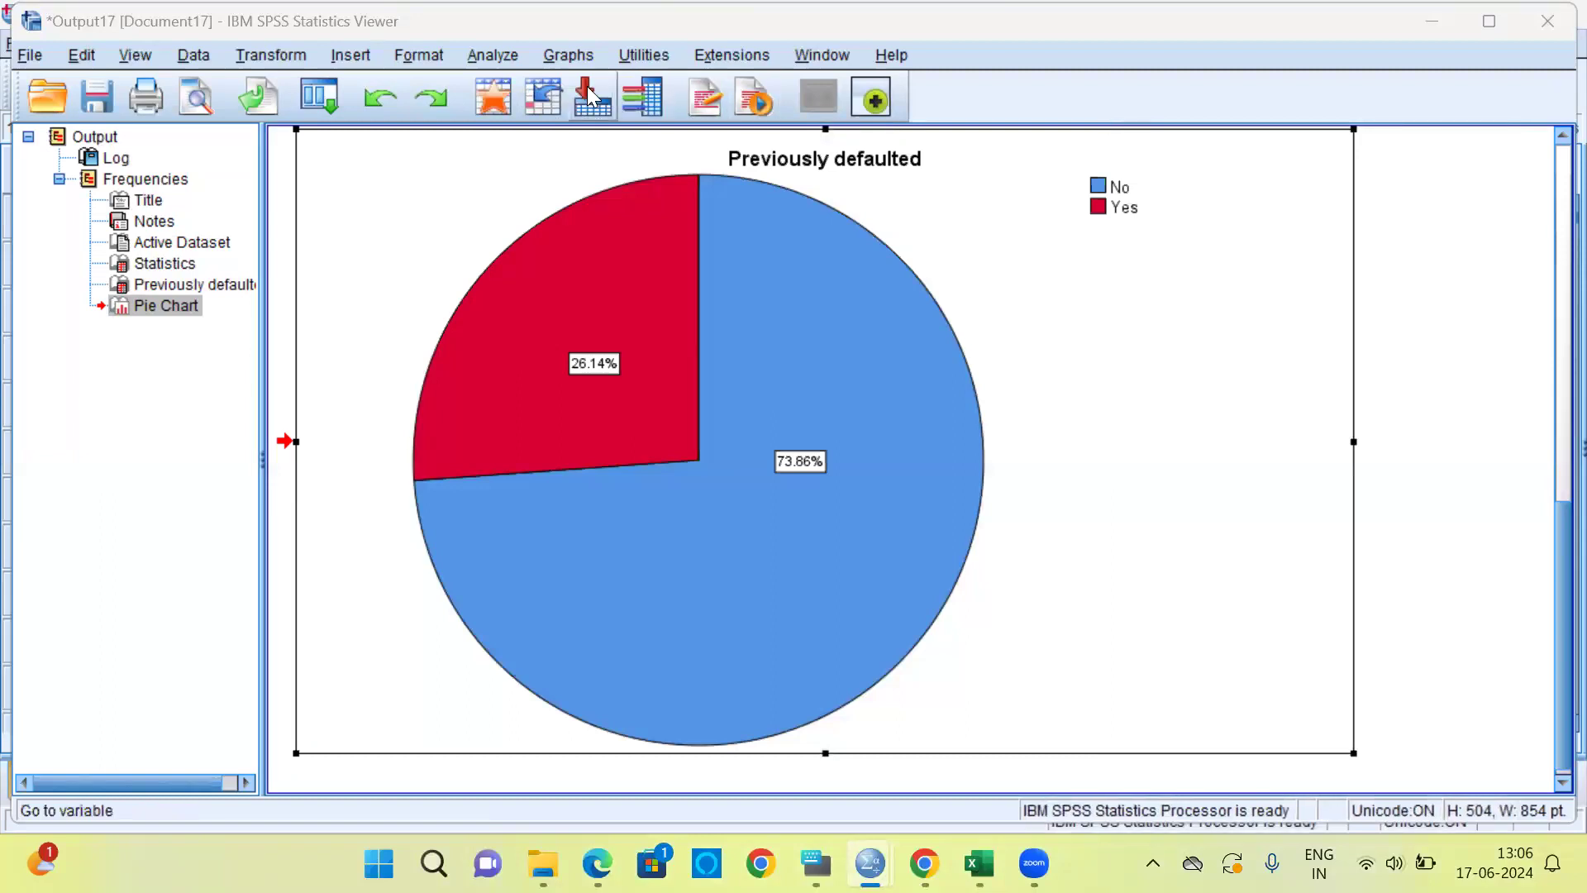
Step: Start a Decision Tree classification analysis with Previously defaulted as the dependent variable
{"action": "left_click", "coordinate": [495, 55]}
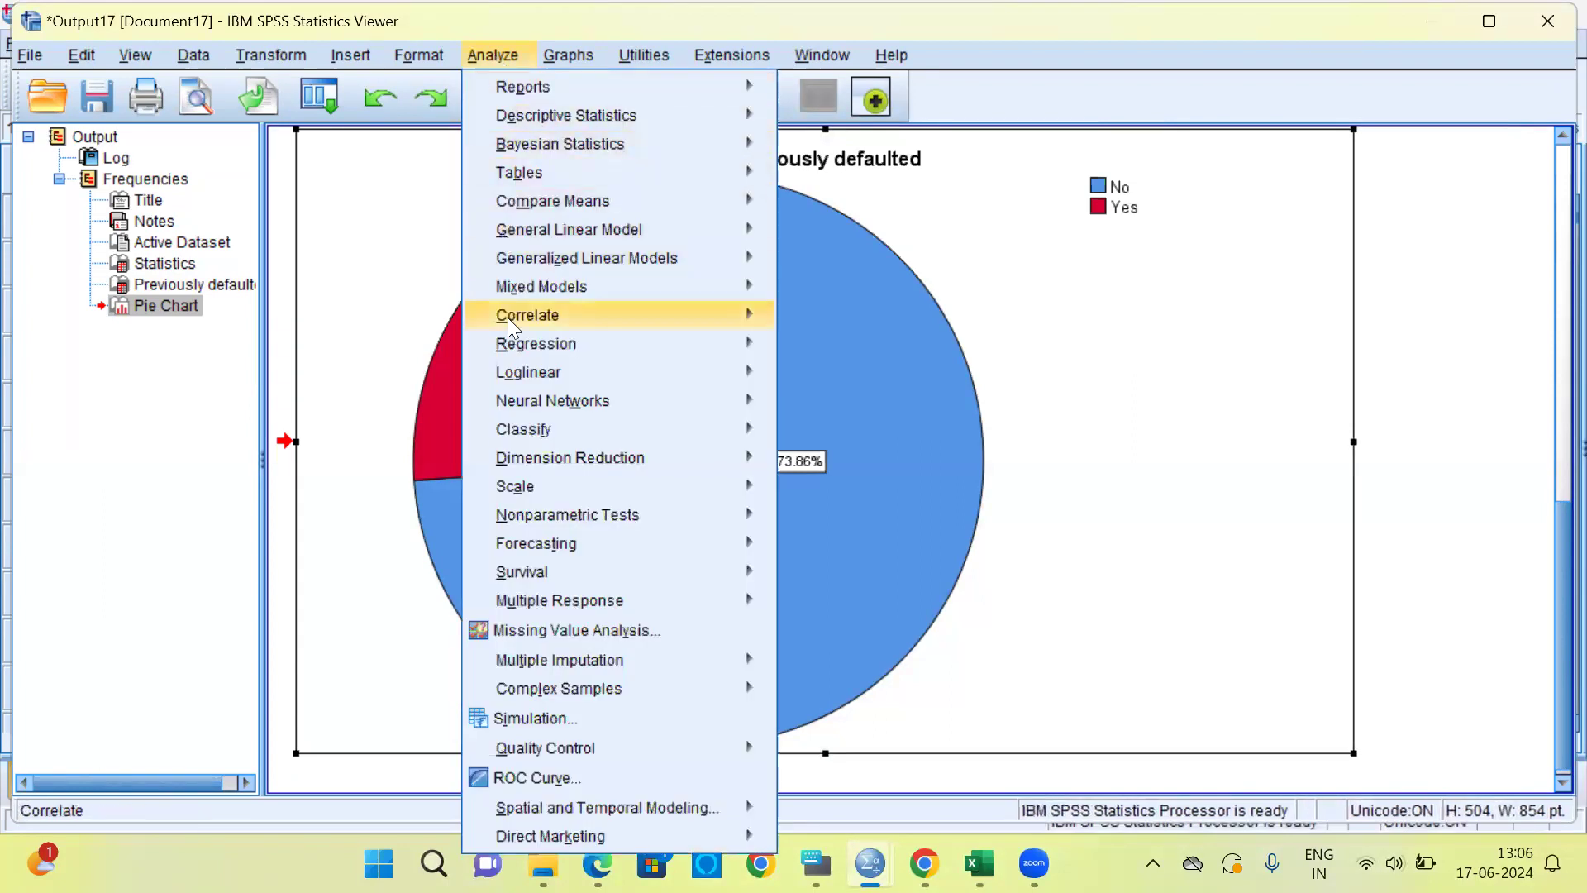
{"action": "mouse_move", "coordinate": [522, 430]}
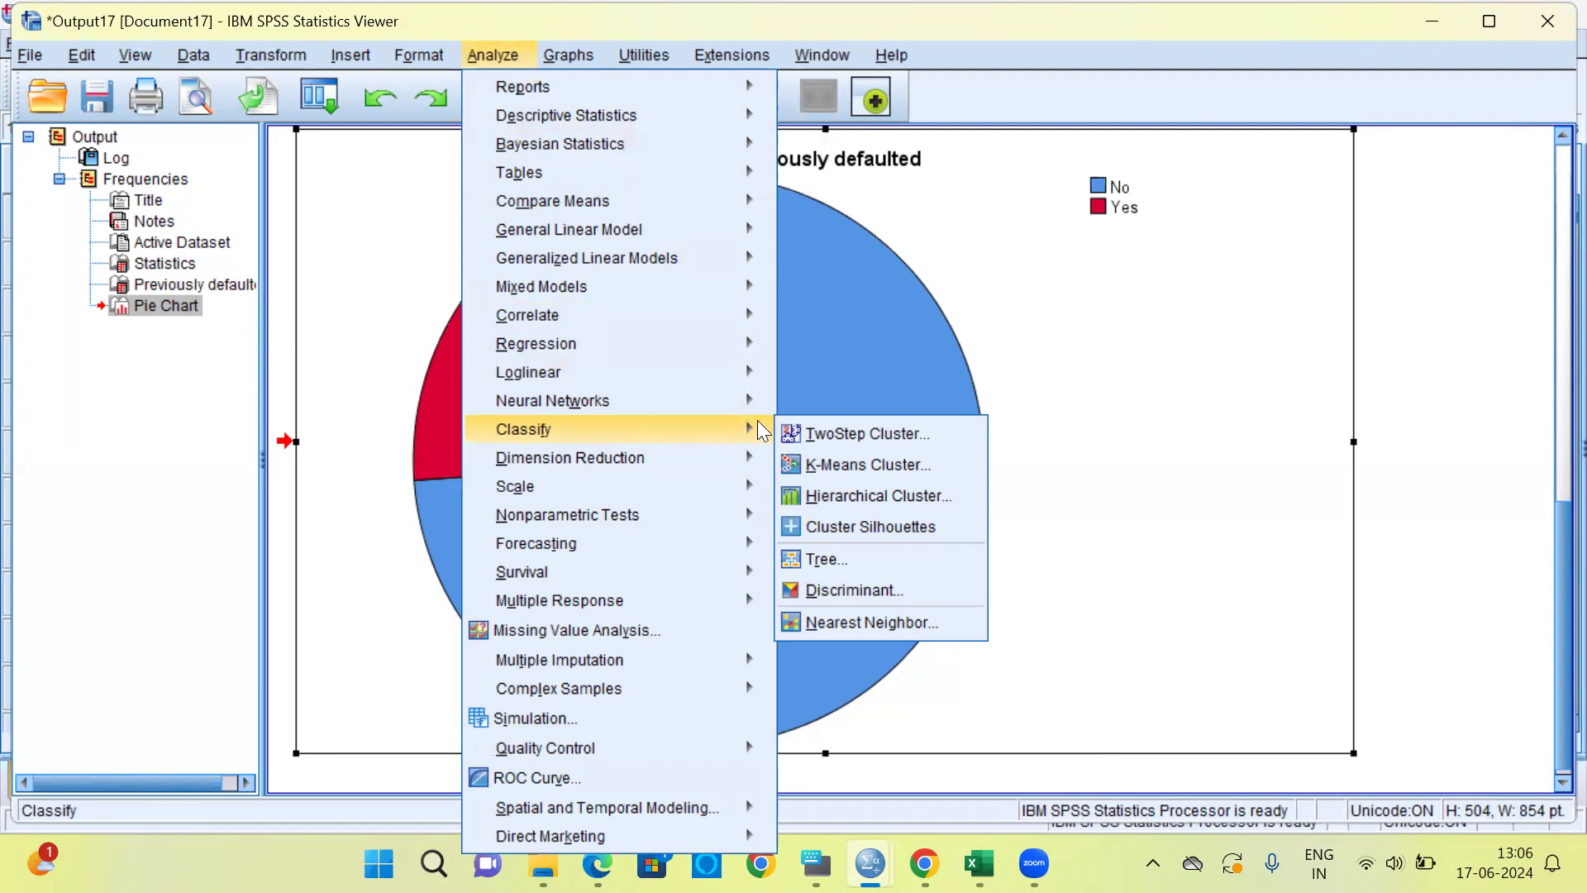
{"action": "left_click", "coordinate": [885, 561]}
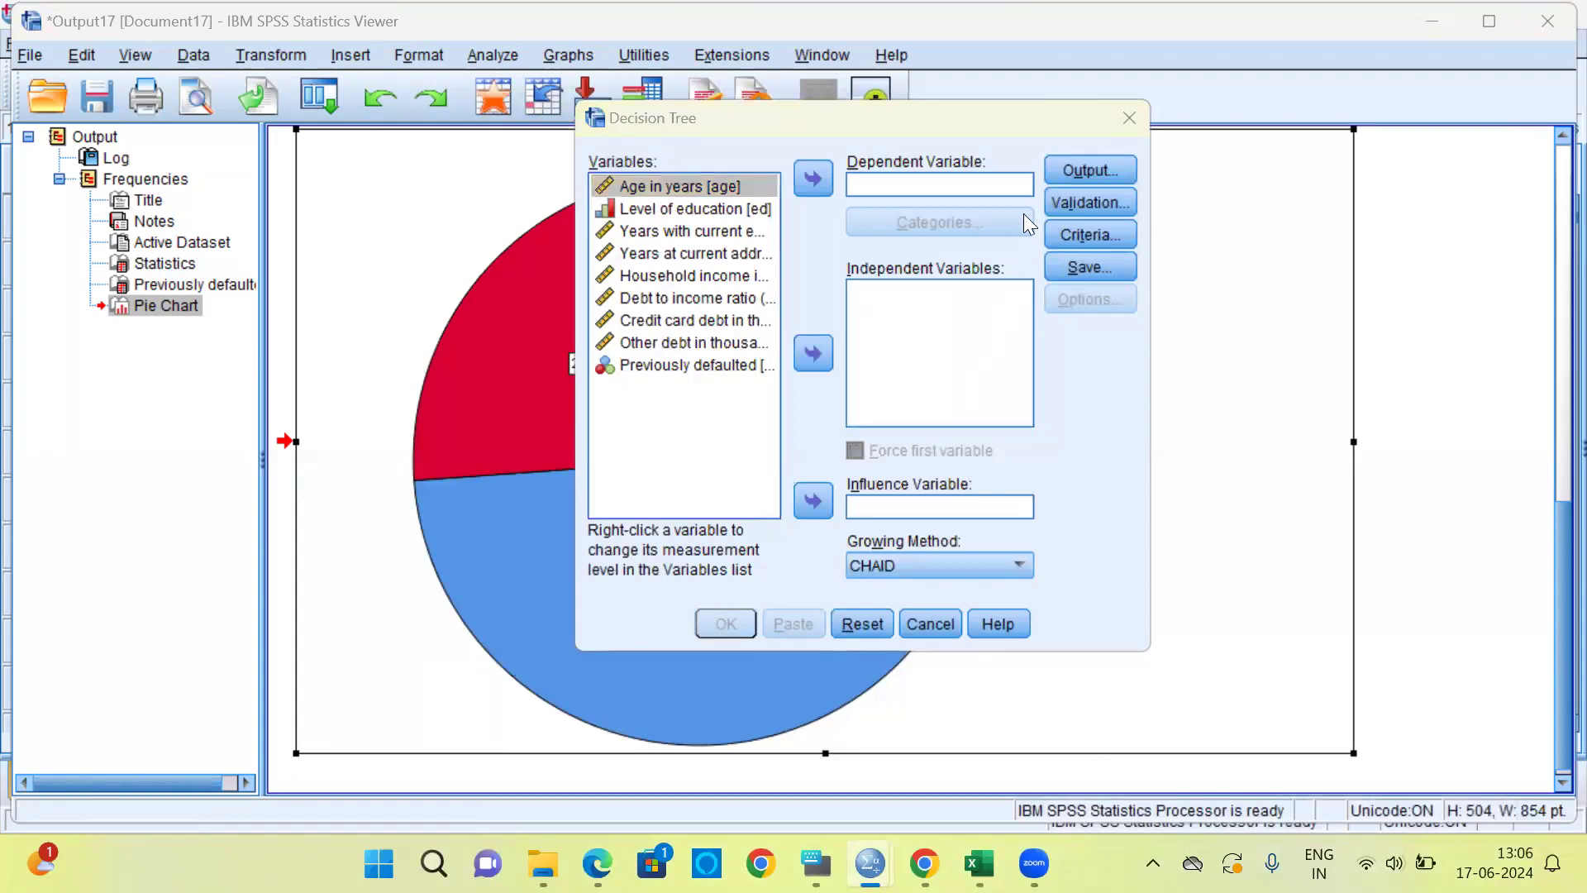
{"action": "left_click", "coordinate": [683, 120]}
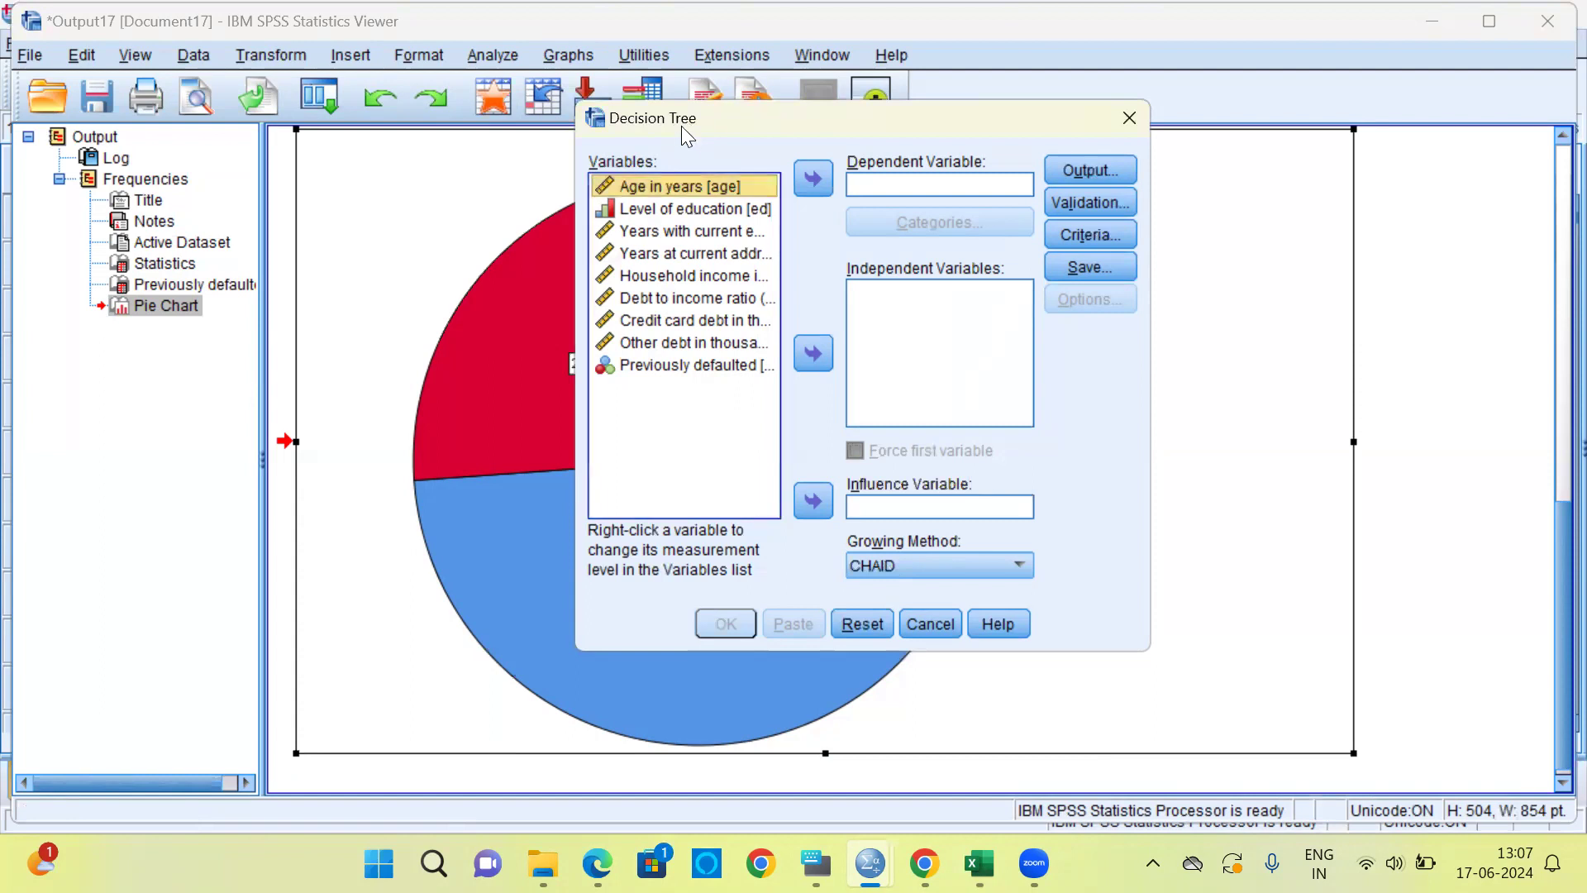
{"action": "left_click_drag", "start_coordinate": [681, 126], "coordinate": [650, 198]}
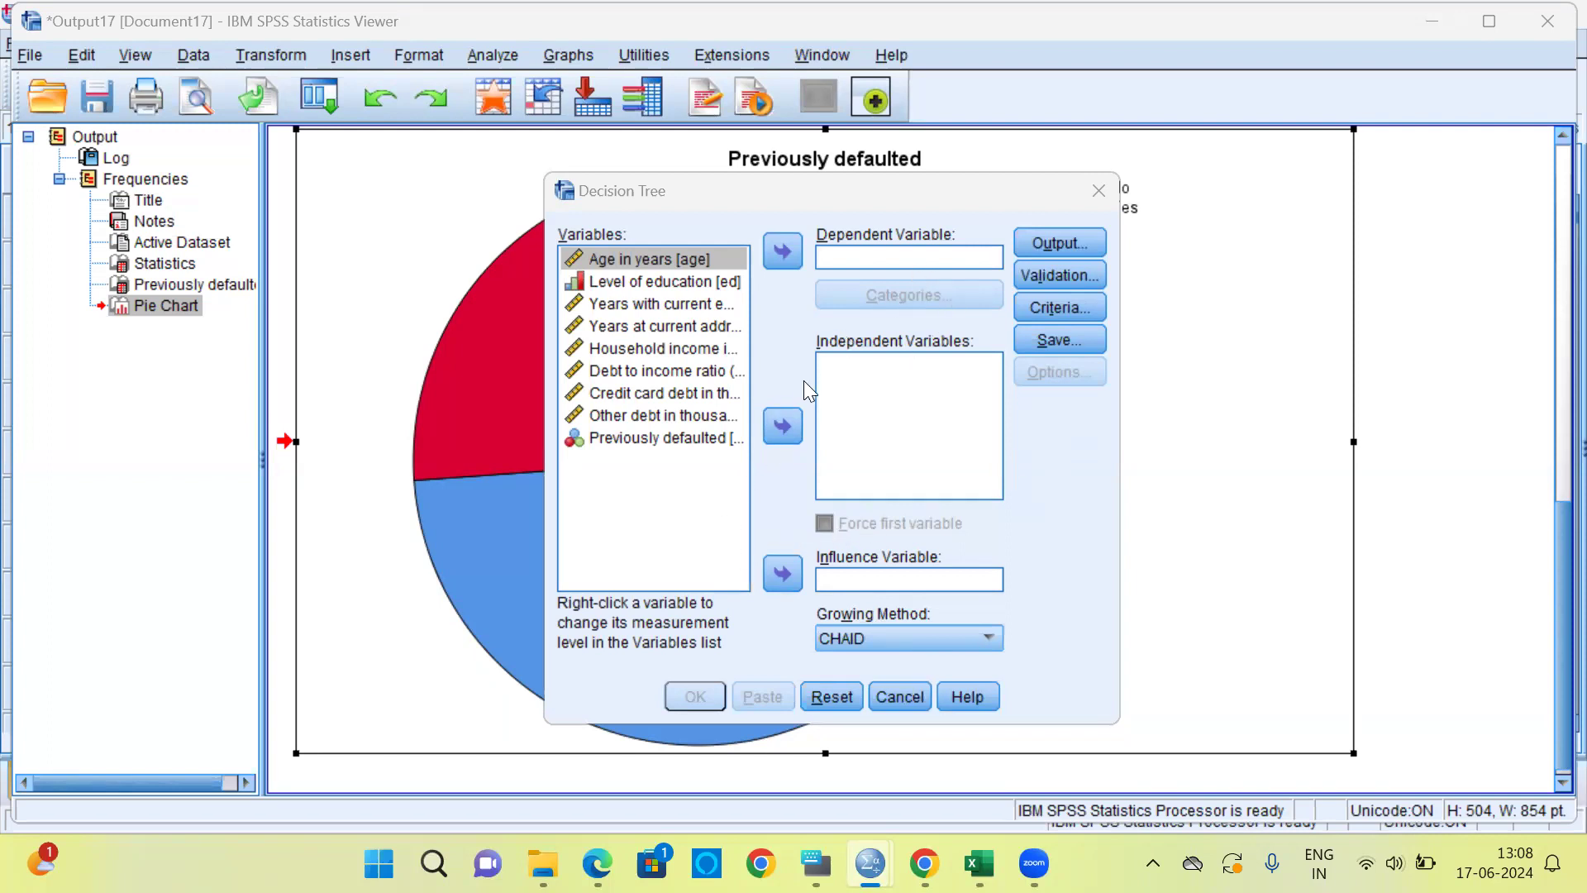
{"action": "left_click", "coordinate": [642, 439]}
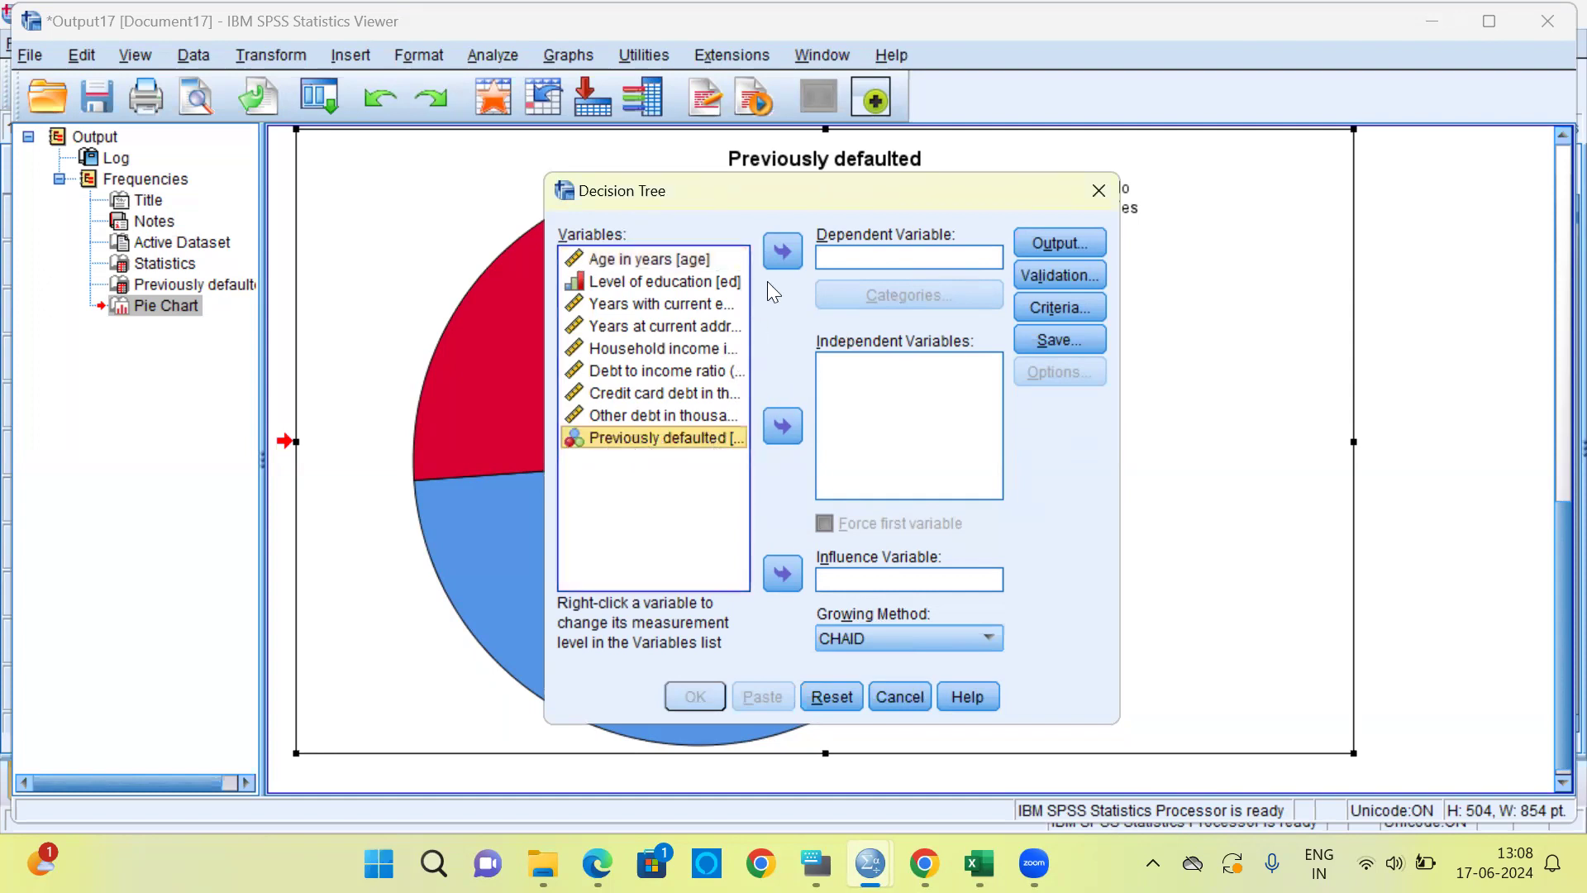
{"action": "left_click", "coordinate": [782, 252]}
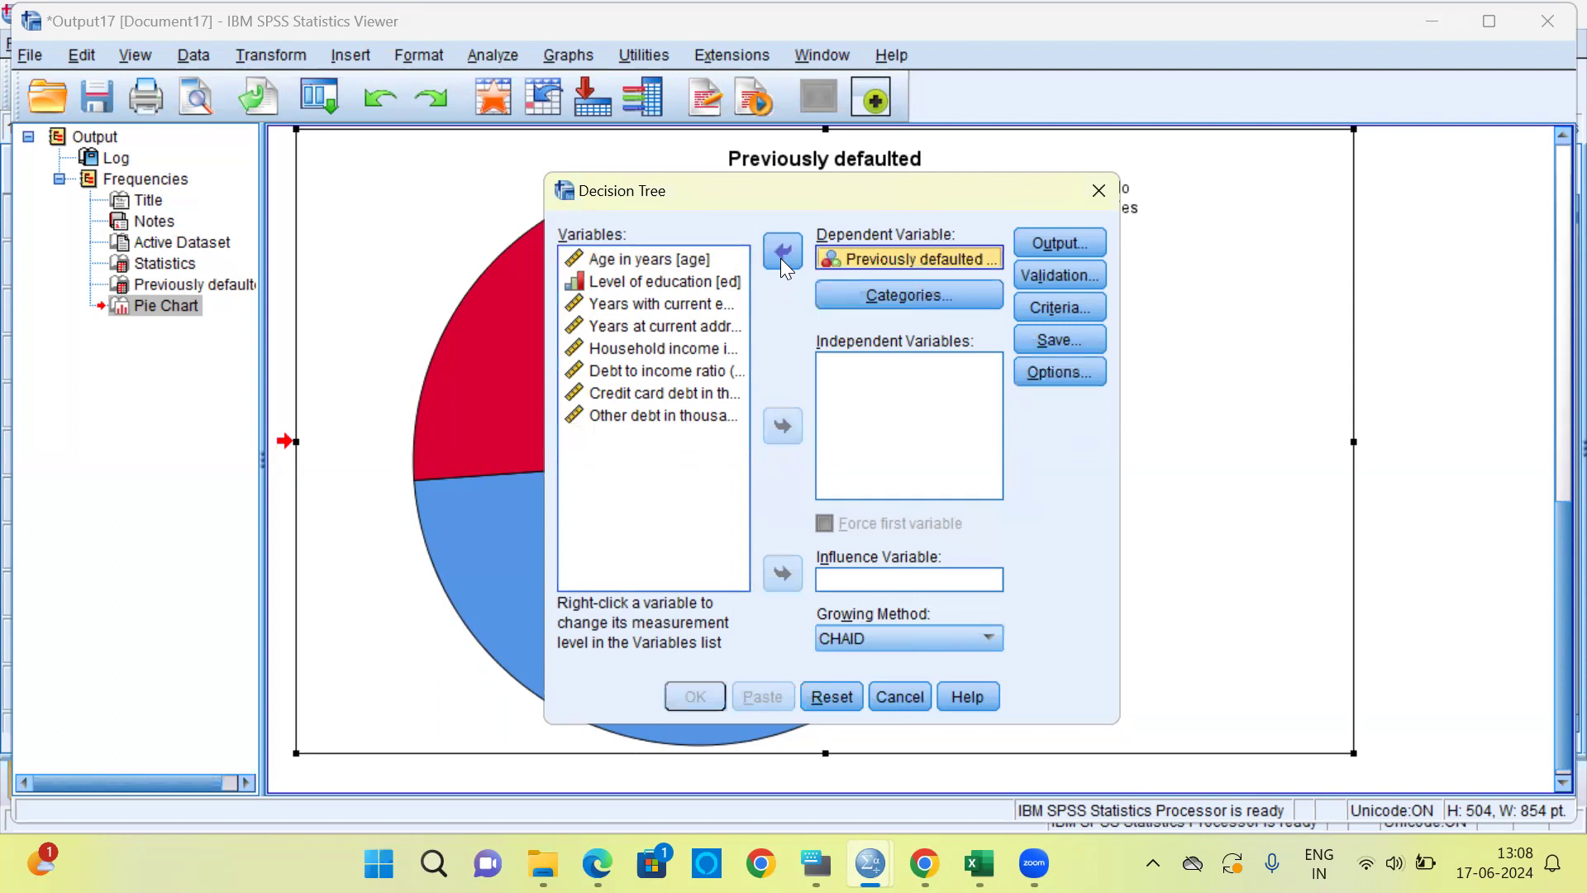
Step: Assign all remaining variables, from age through other debt, as independent variables and set the growing method to CRT
{"action": "left_click", "coordinate": [656, 263]}
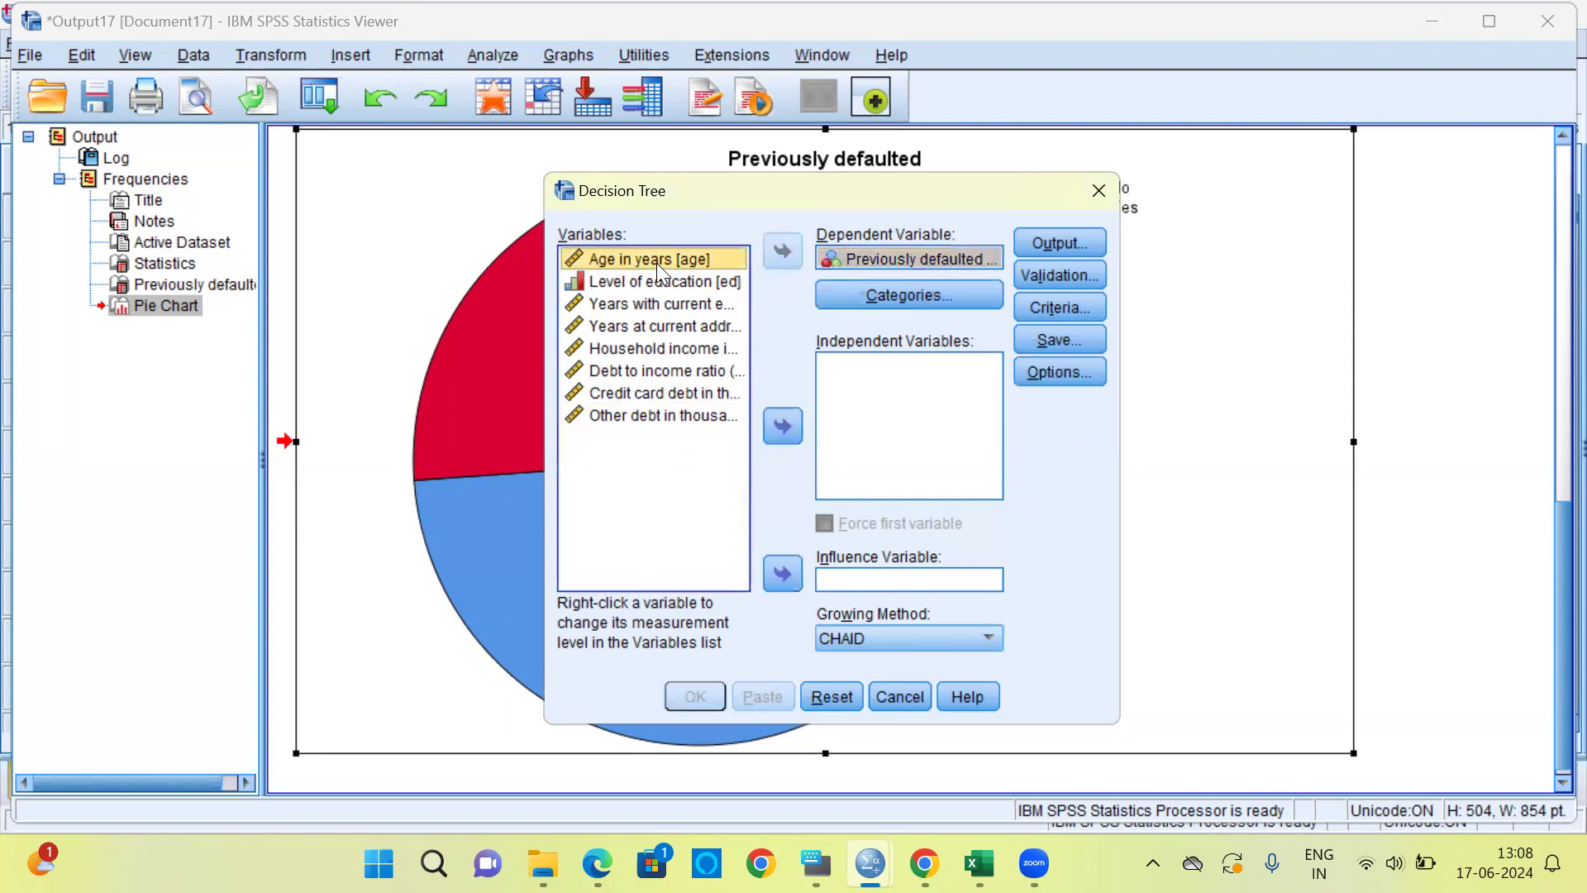
{"action": "key", "text": "shift+Down"}
{"action": "key", "text": "shift+Down"}
{"action": "key", "text": "shift+Down"}
{"action": "key", "text": "shift+Down"}
{"action": "key", "text": "shift+Down"}
{"action": "key", "text": "shift+Down"}
{"action": "key", "text": "shift+Down"}
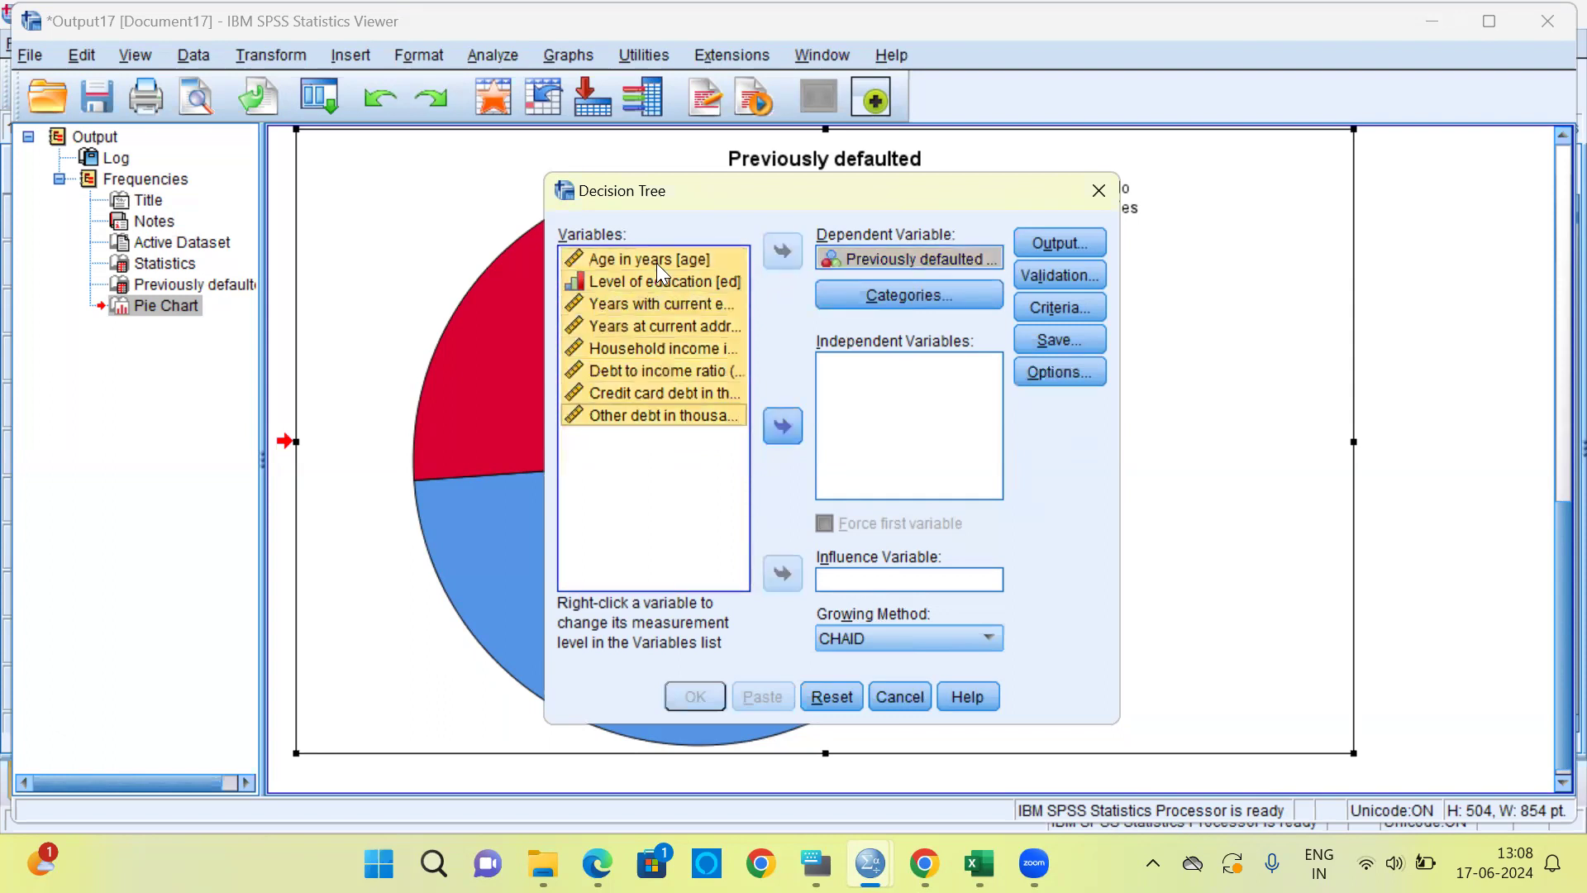
{"action": "left_click", "coordinate": [783, 426]}
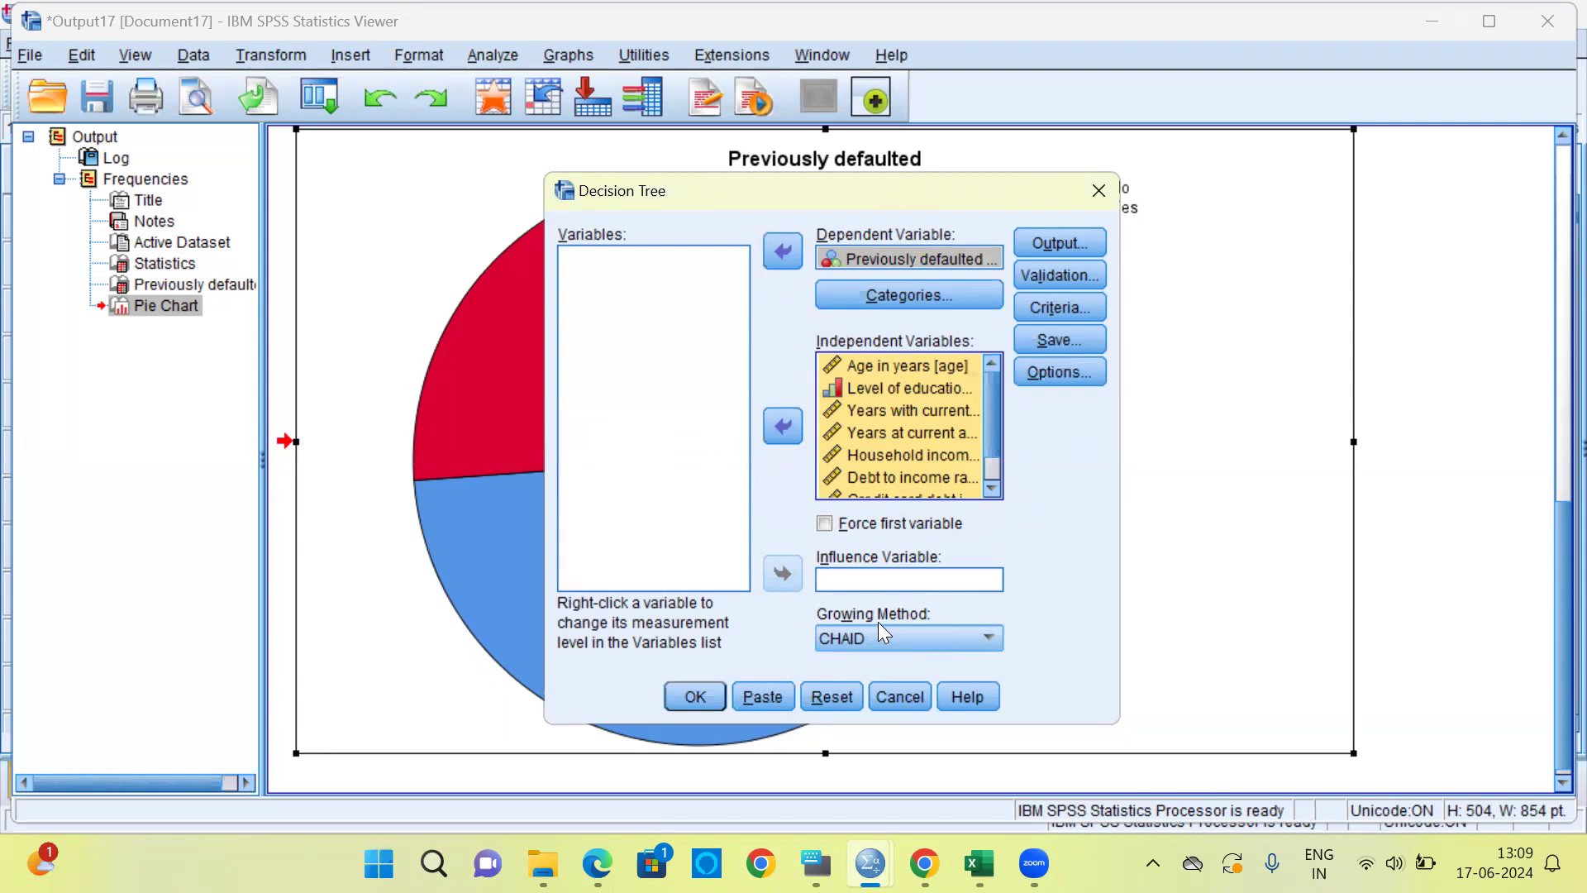
{"action": "left_click", "coordinate": [988, 638]}
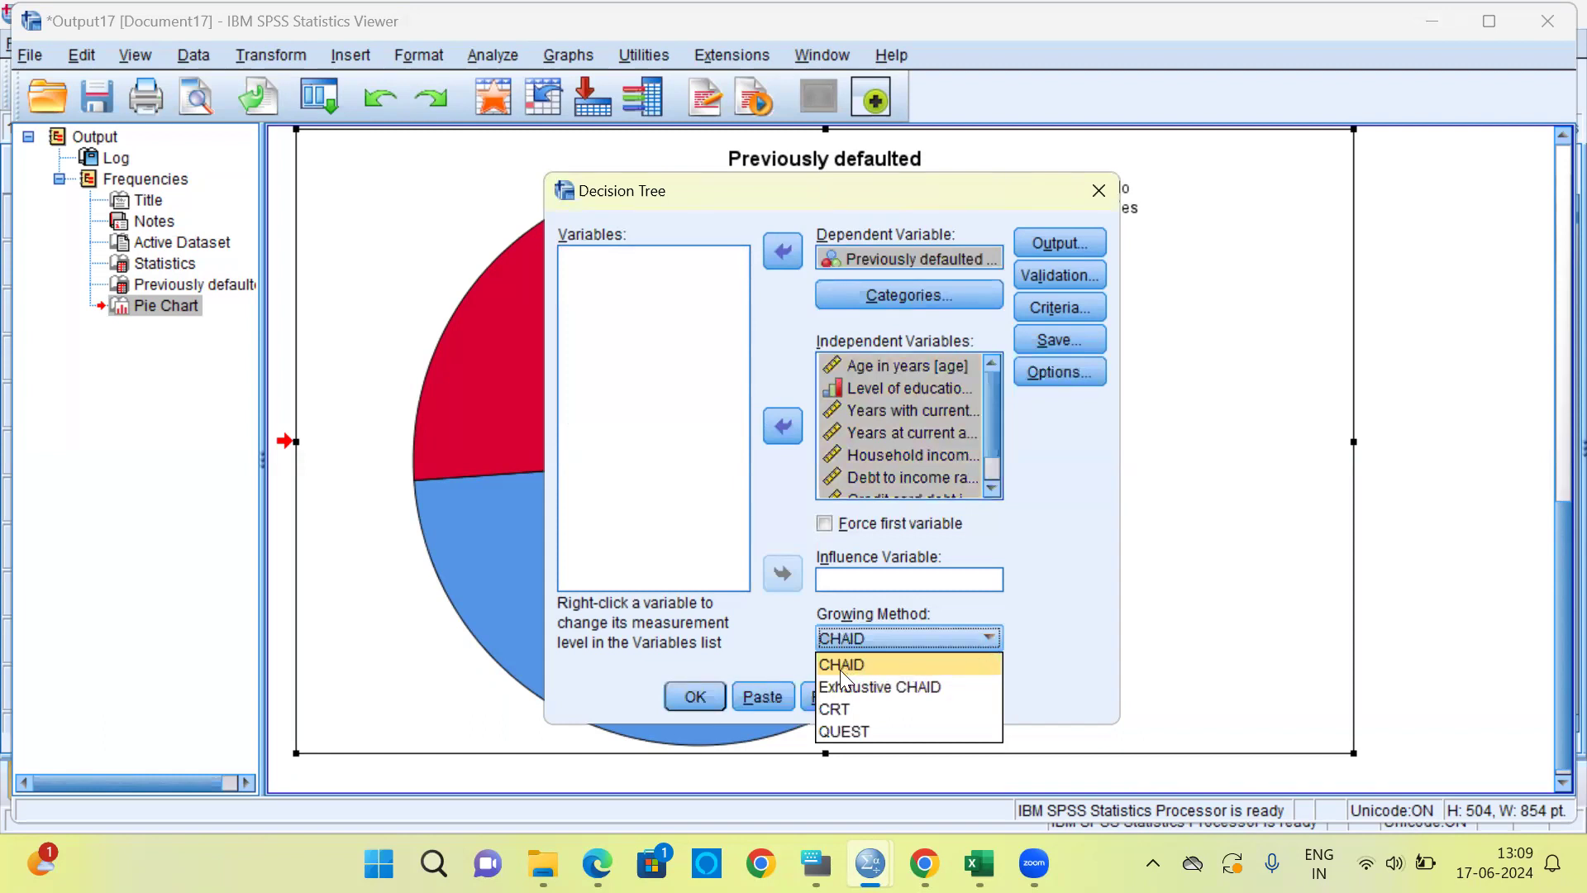
{"action": "left_click", "coordinate": [880, 708]}
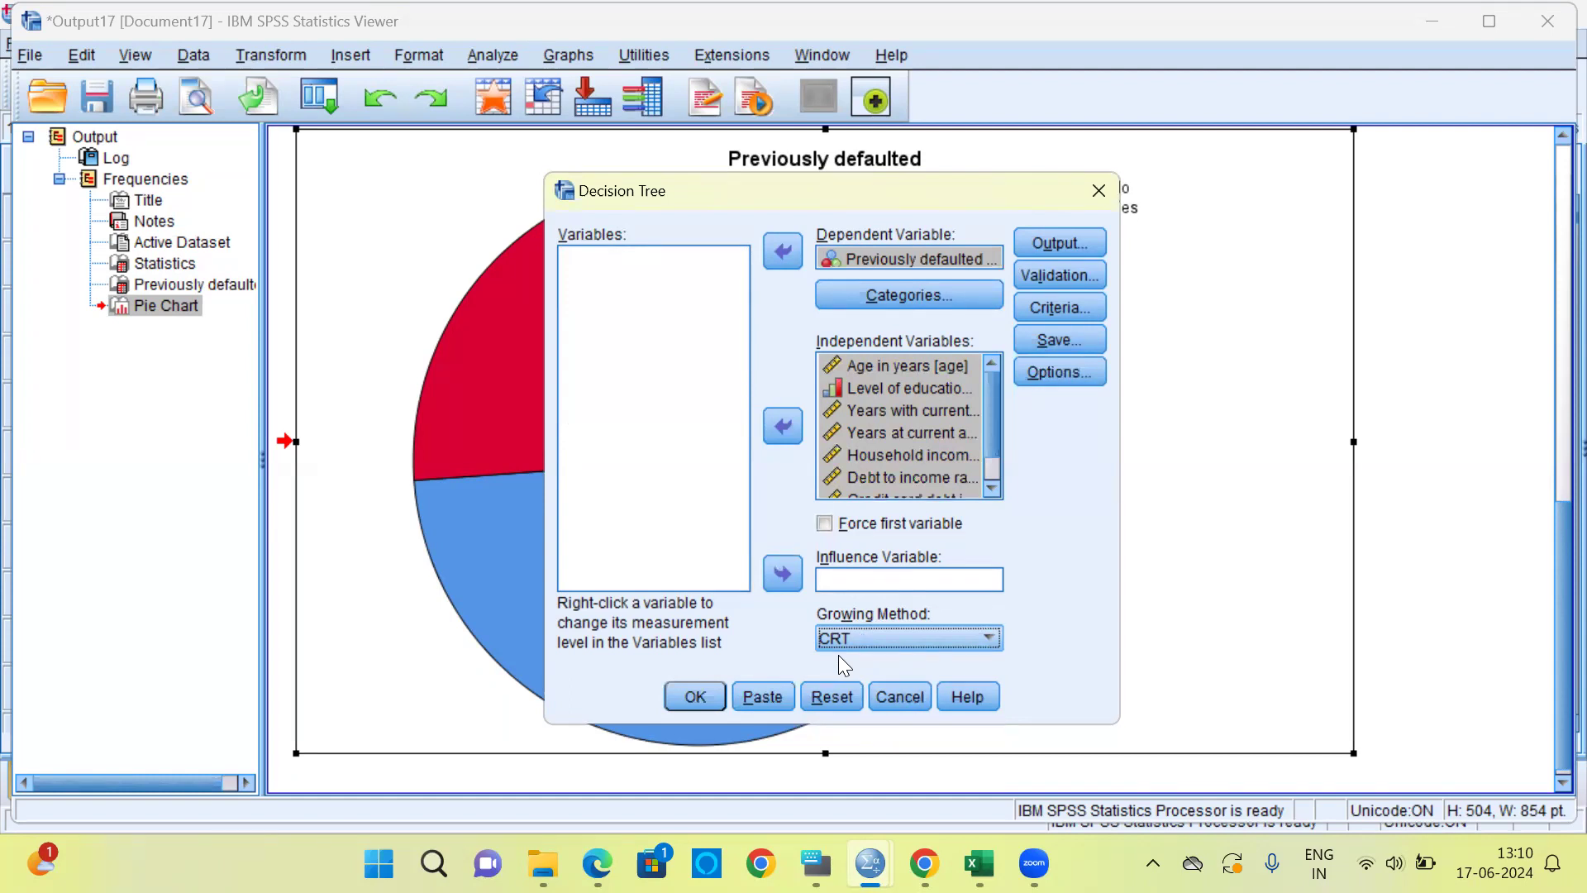
Step: Include both the Importance to model statistic and the Independent variable importance to model plot in the tree output
{"action": "left_click", "coordinate": [1068, 245]}
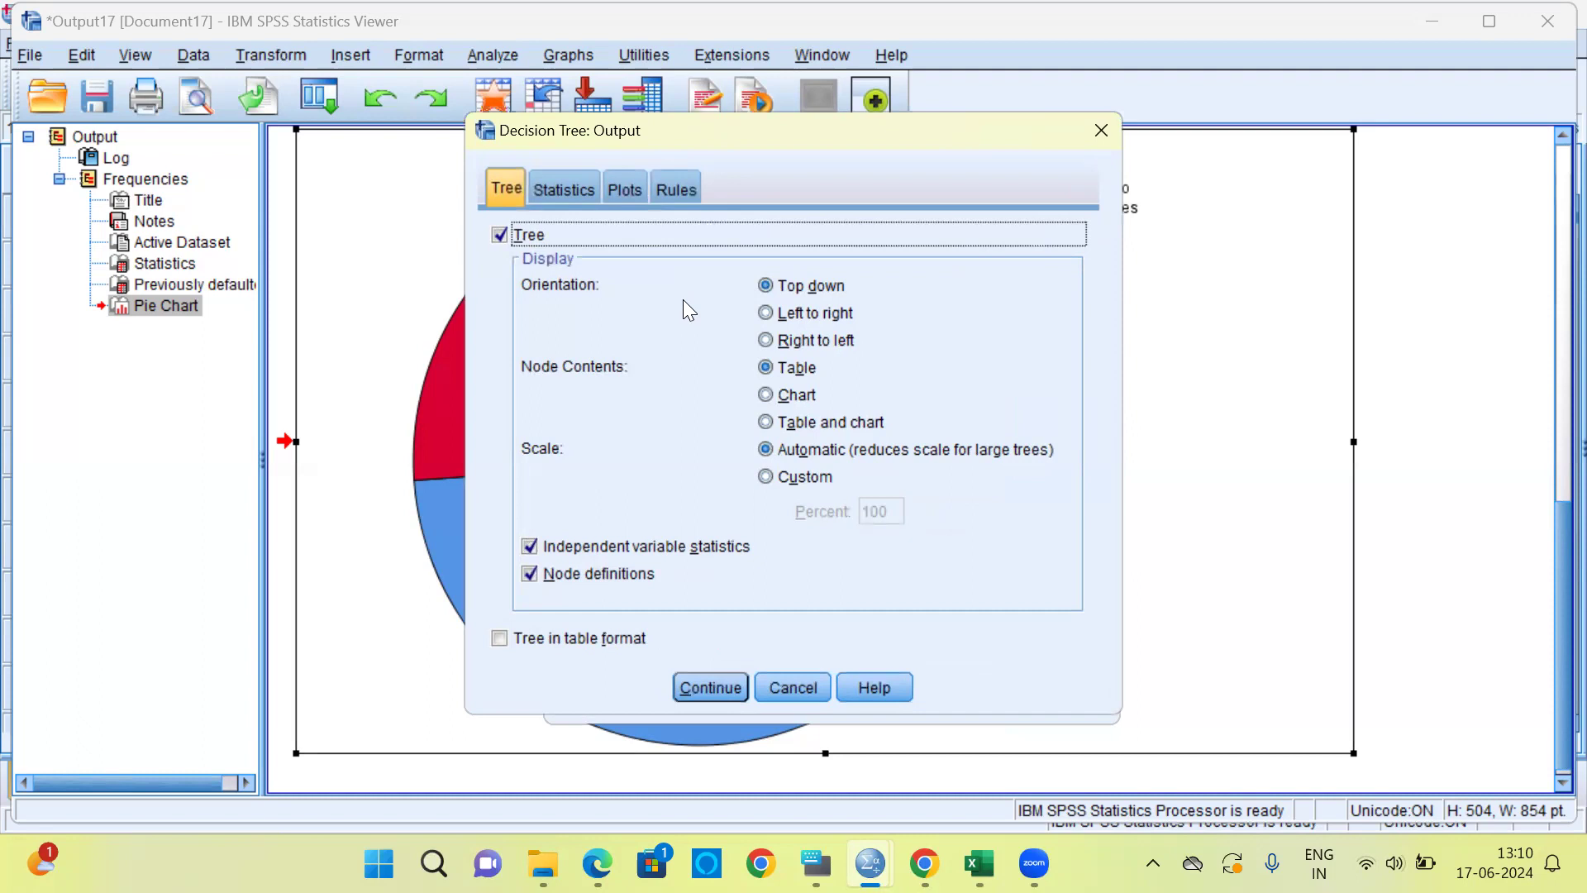
{"action": "left_click", "coordinate": [582, 204]}
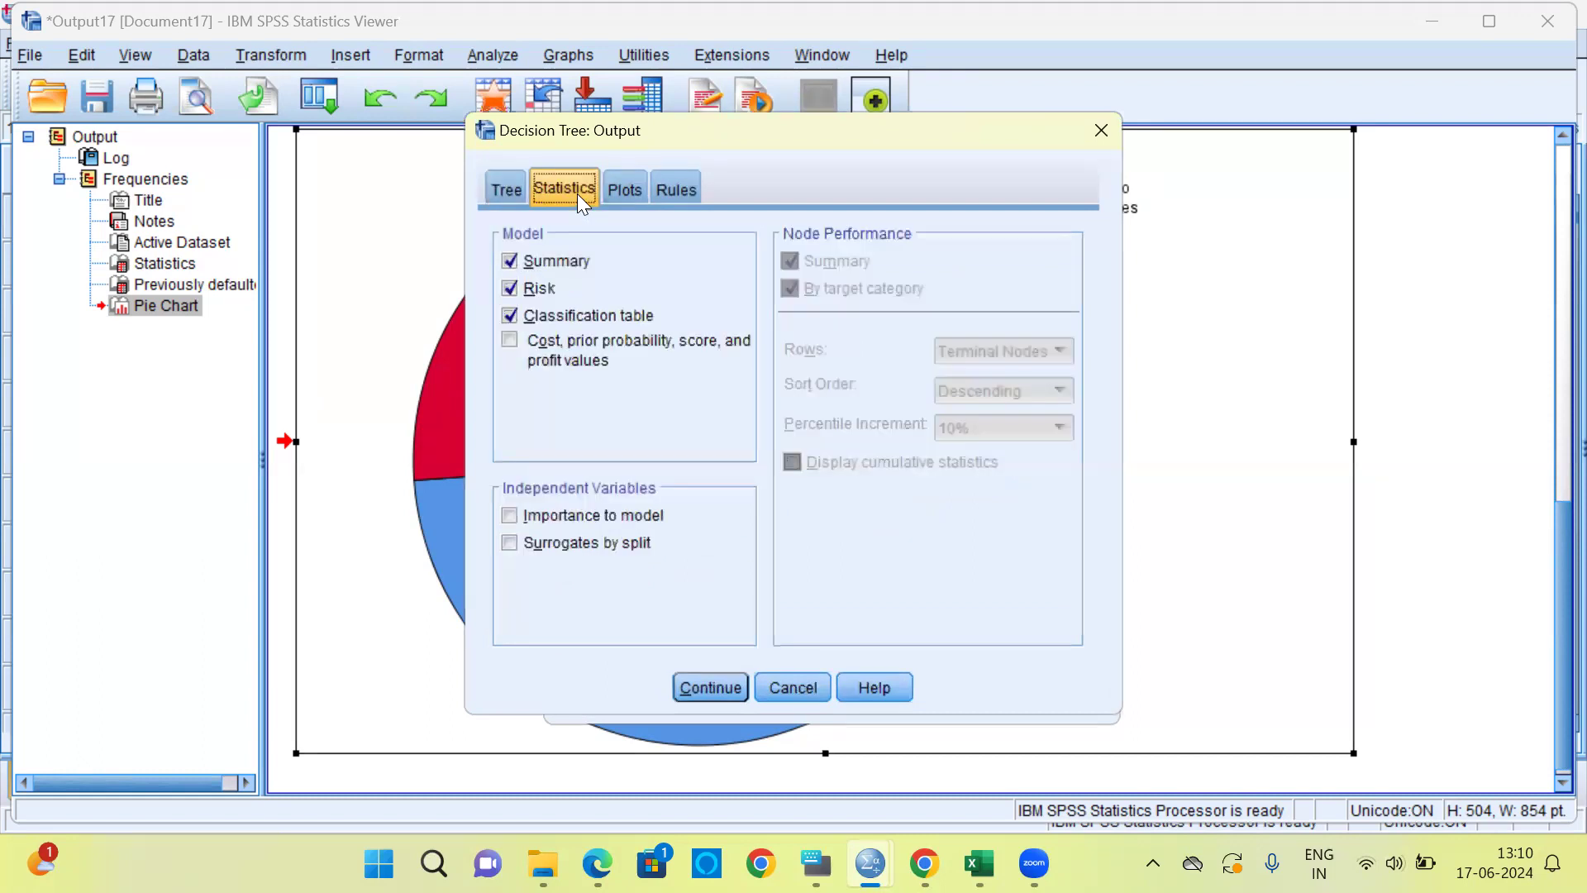
{"action": "left_click", "coordinate": [509, 516]}
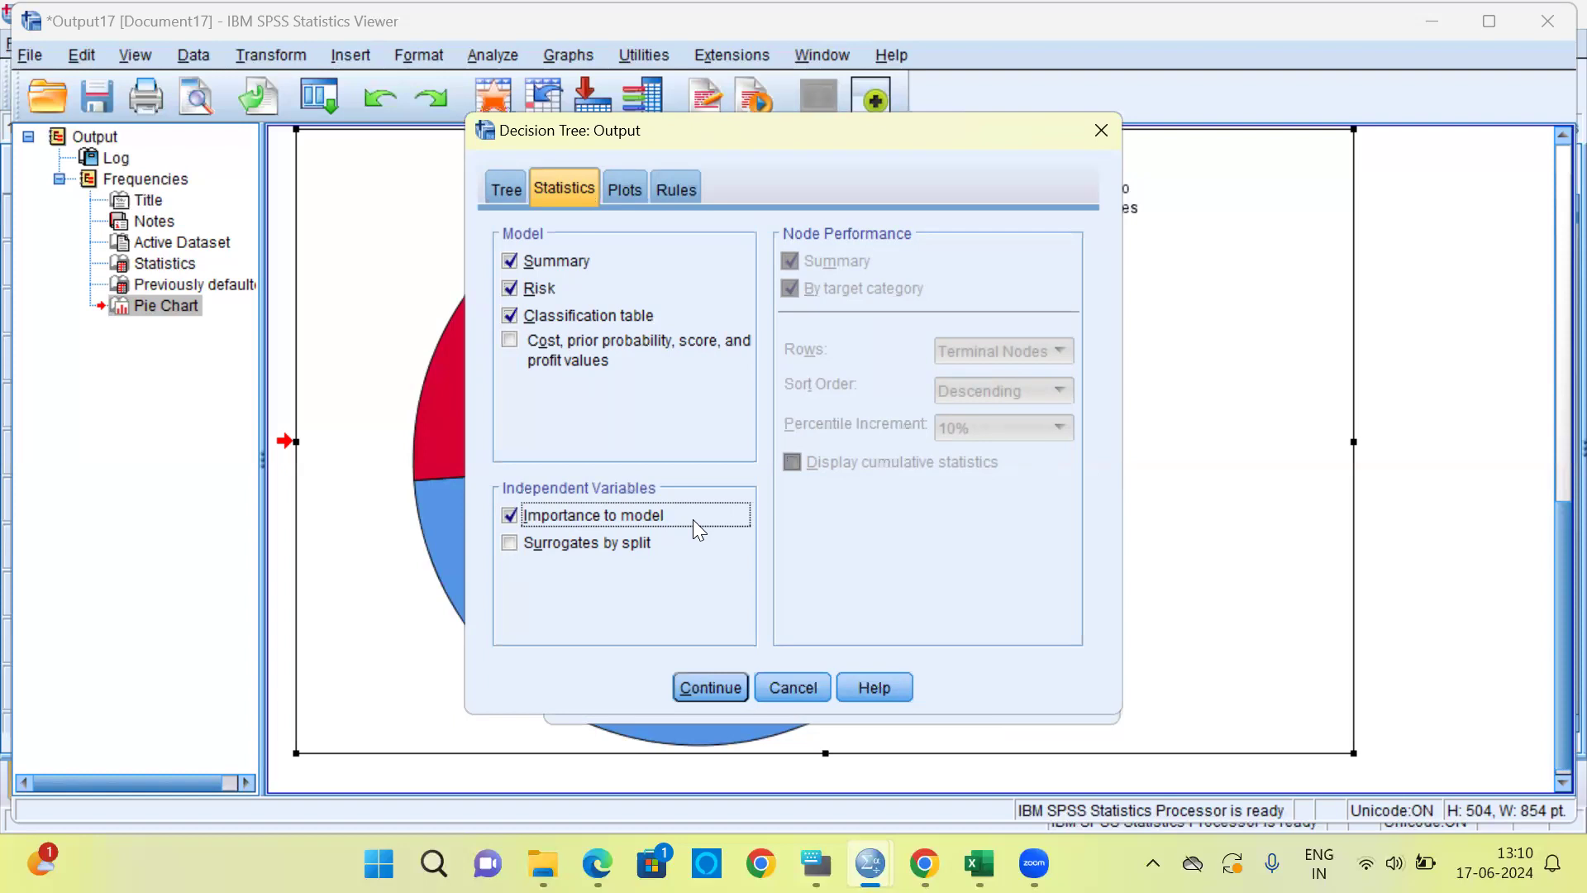
{"action": "left_click", "coordinate": [632, 186]}
{"action": "left_click", "coordinate": [503, 239]}
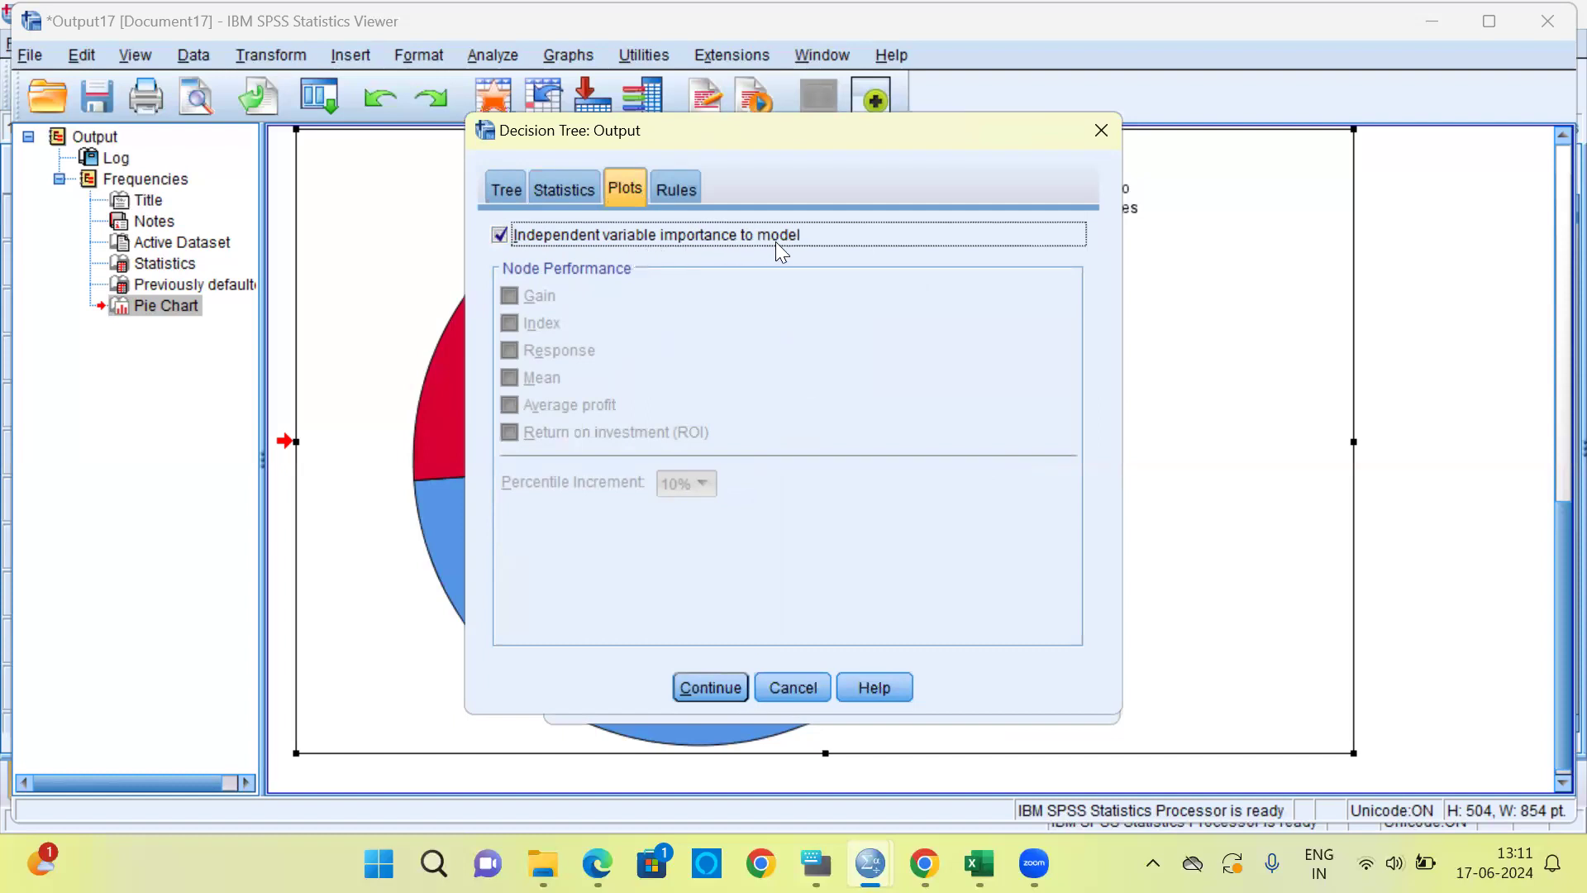
Step: Generate classification rules as simple text and export them to a file named test5 on the Desktop
{"action": "left_click", "coordinate": [693, 193]}
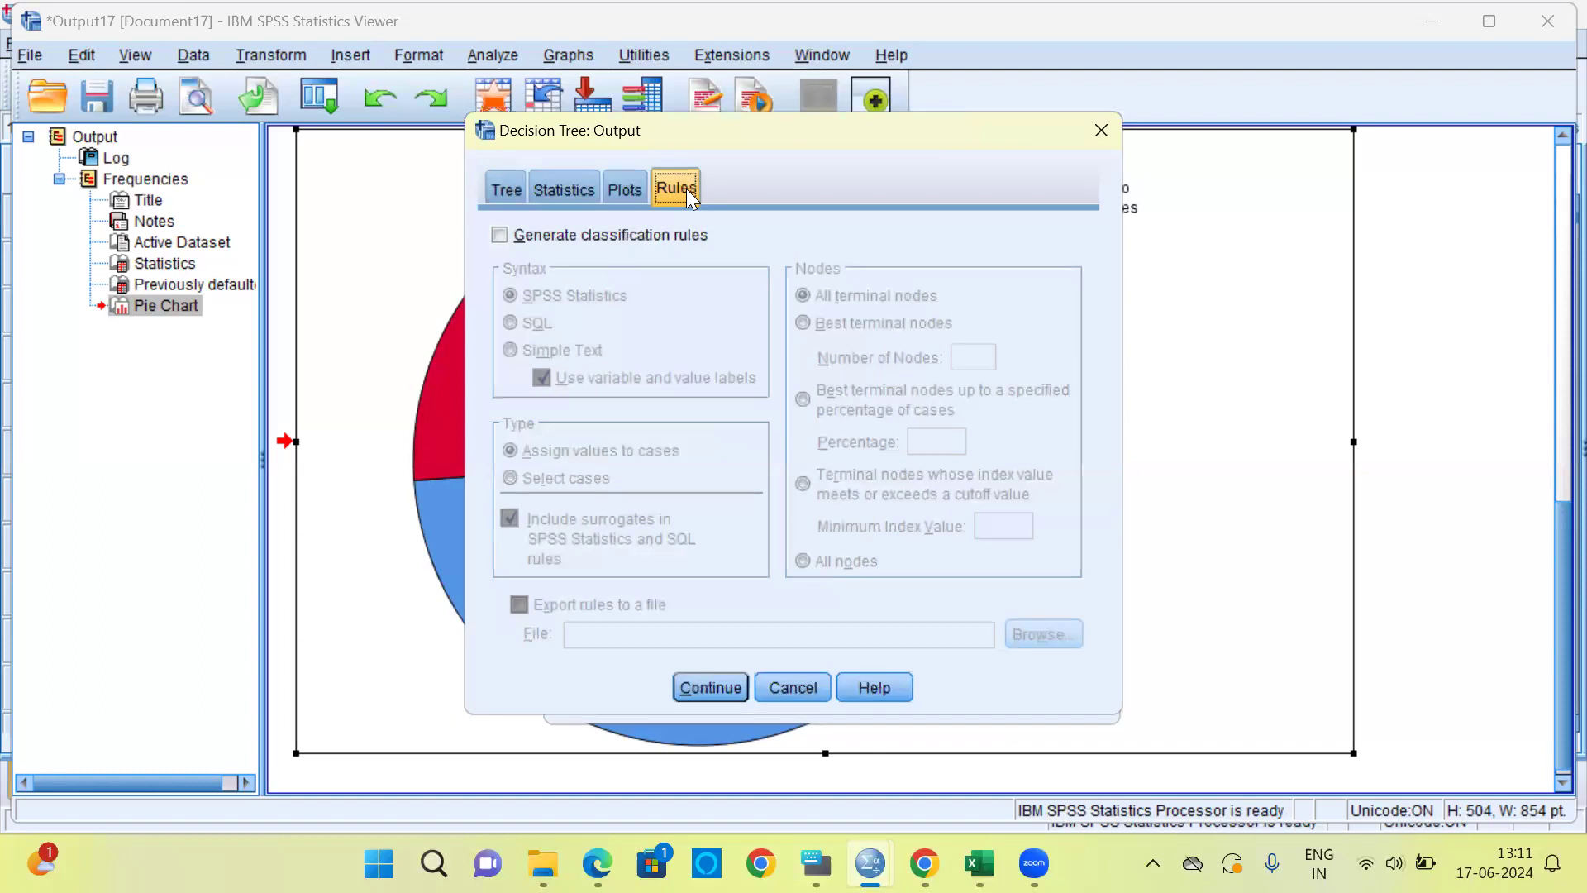
{"action": "left_click", "coordinate": [500, 236]}
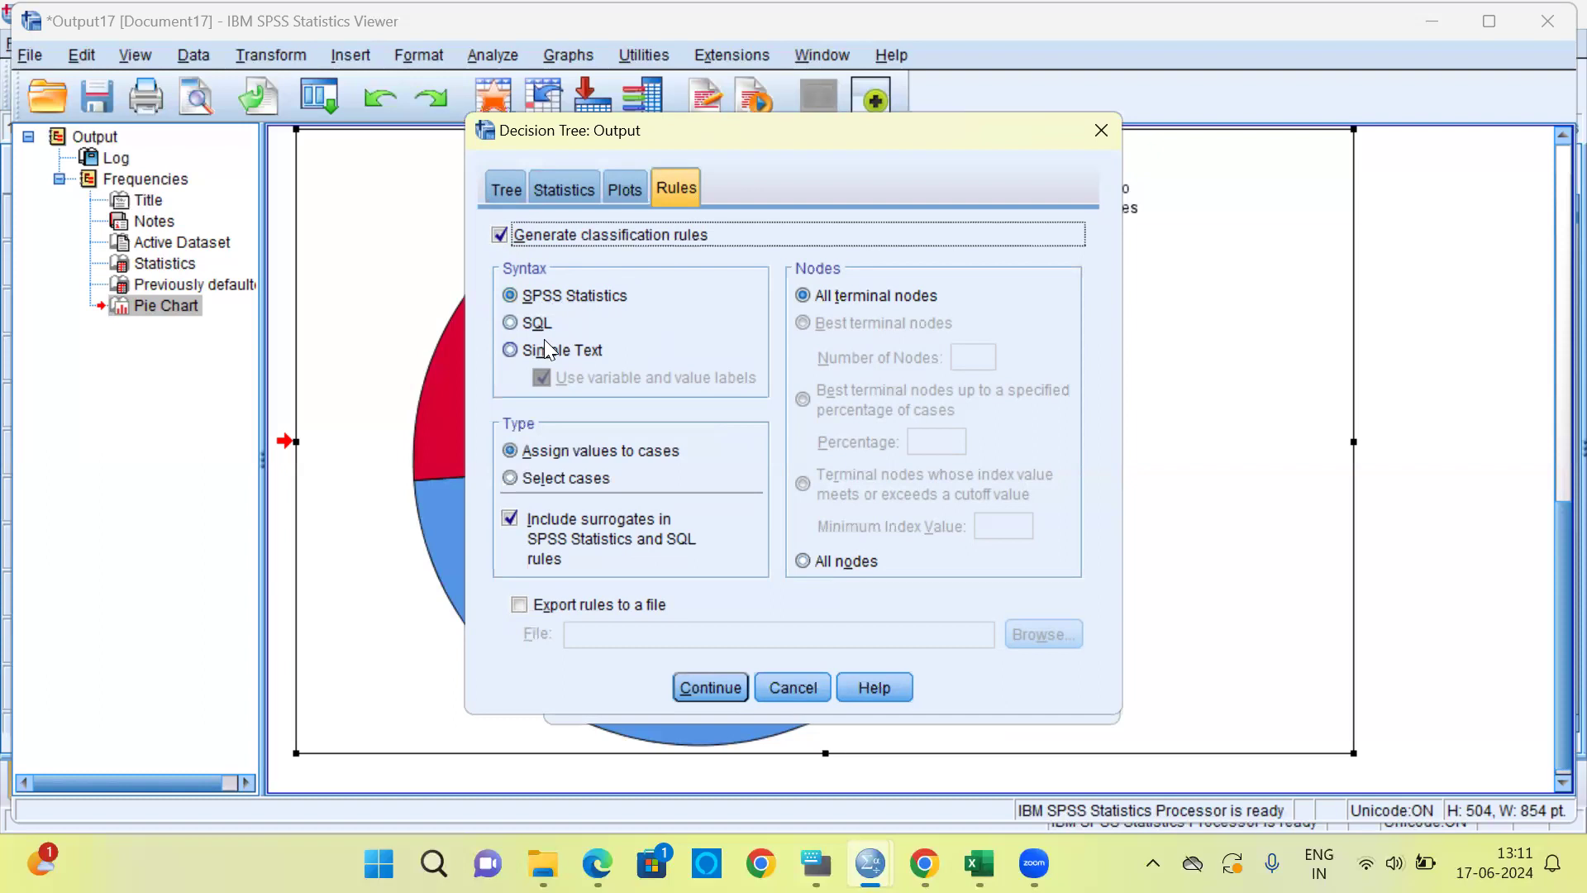
{"action": "left_click", "coordinate": [511, 350]}
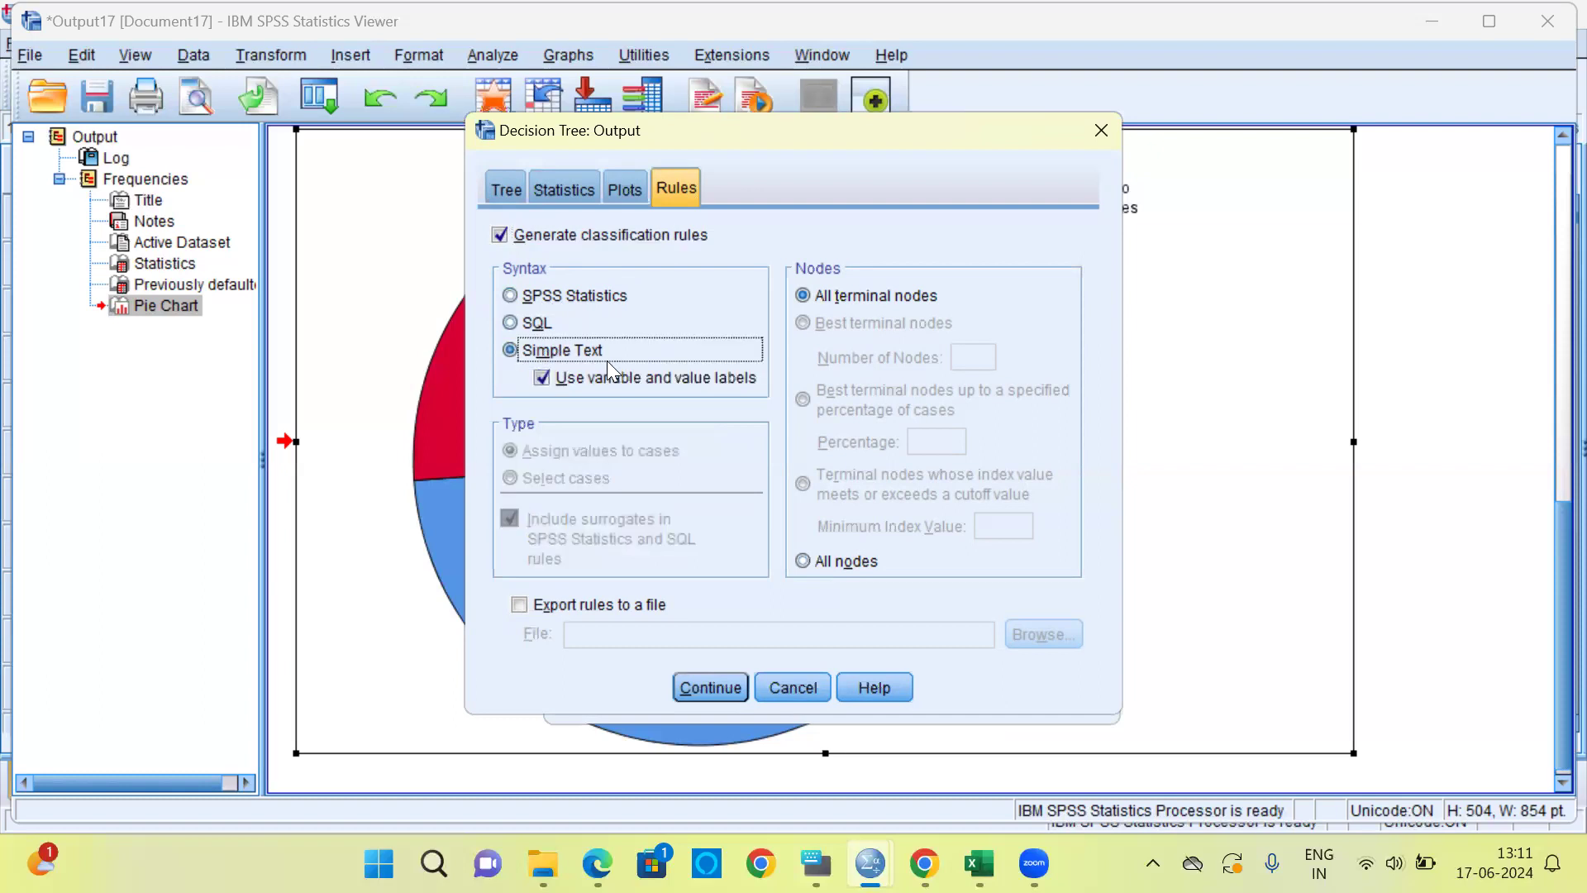
{"action": "left_click", "coordinate": [519, 605]}
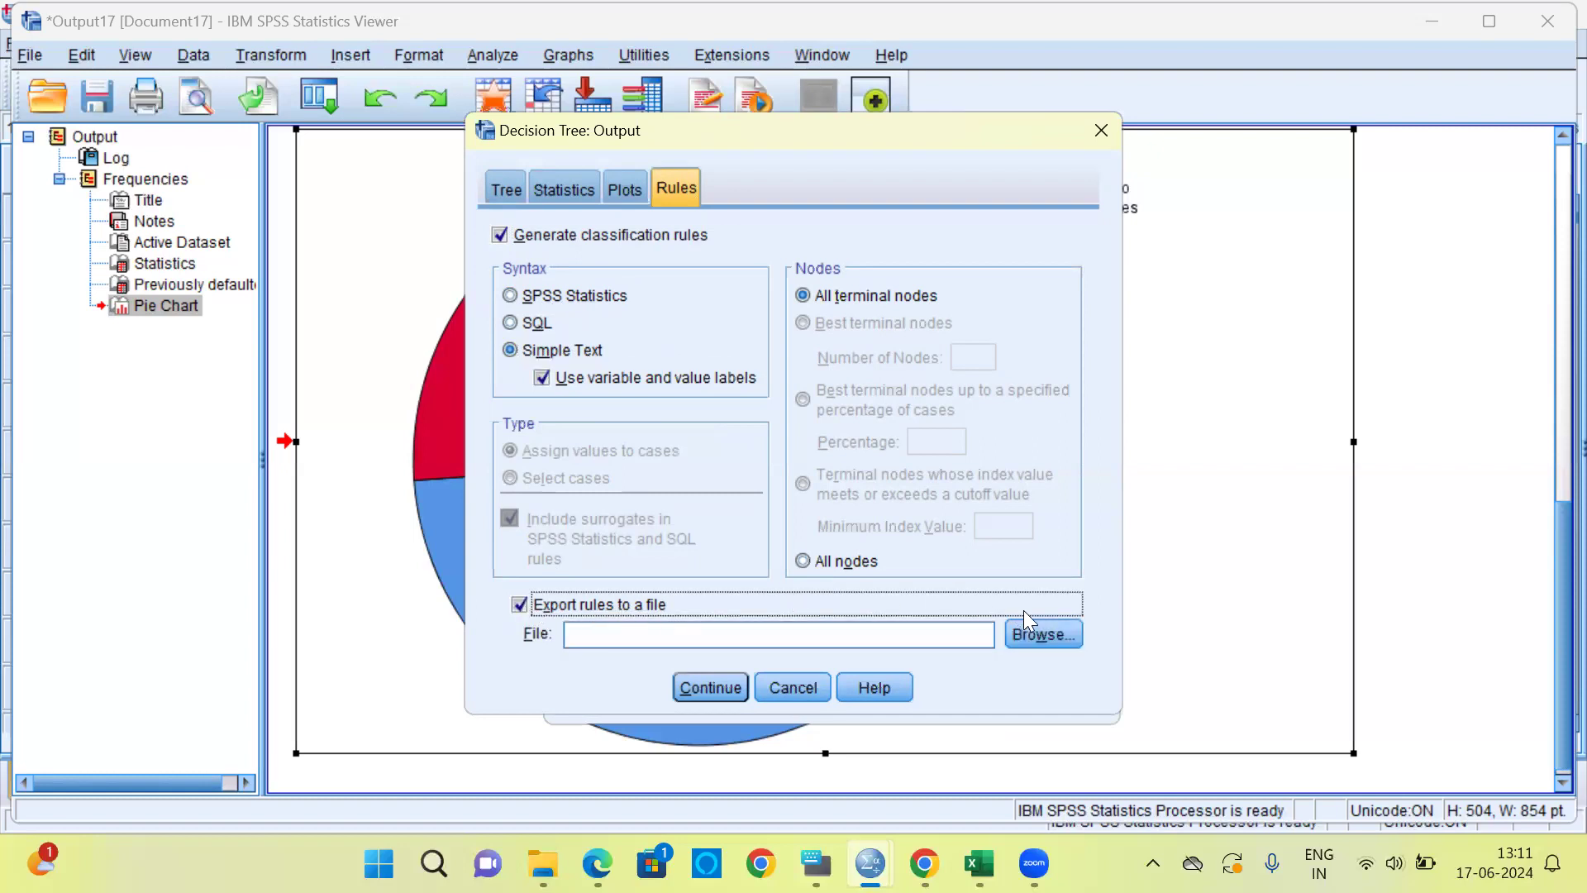
{"action": "left_click", "coordinate": [1043, 642]}
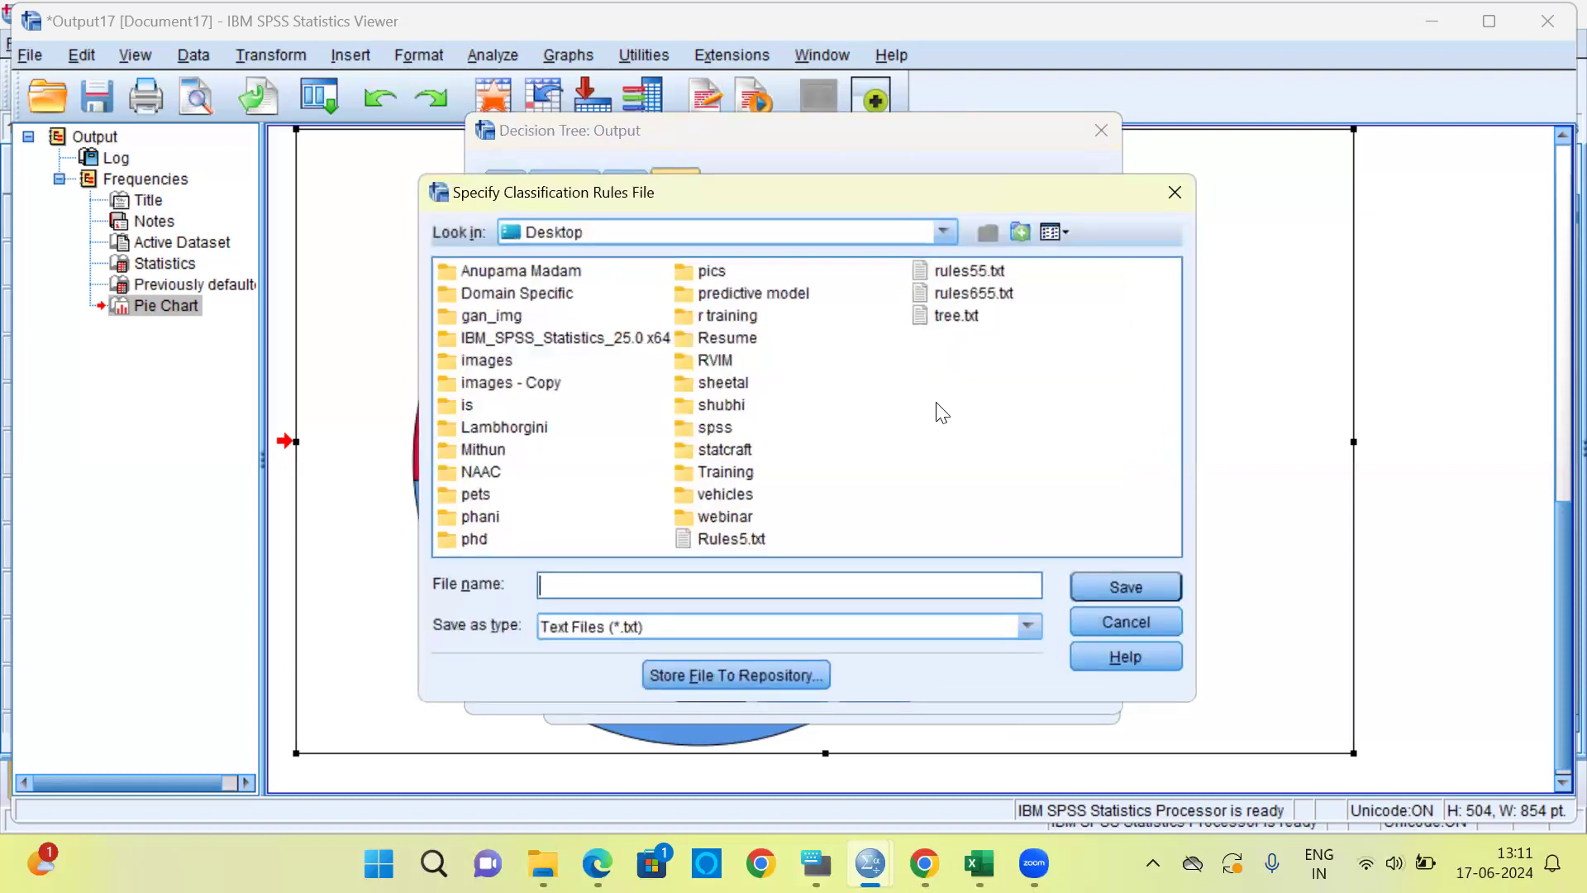
{"action": "type", "text": "test5"}
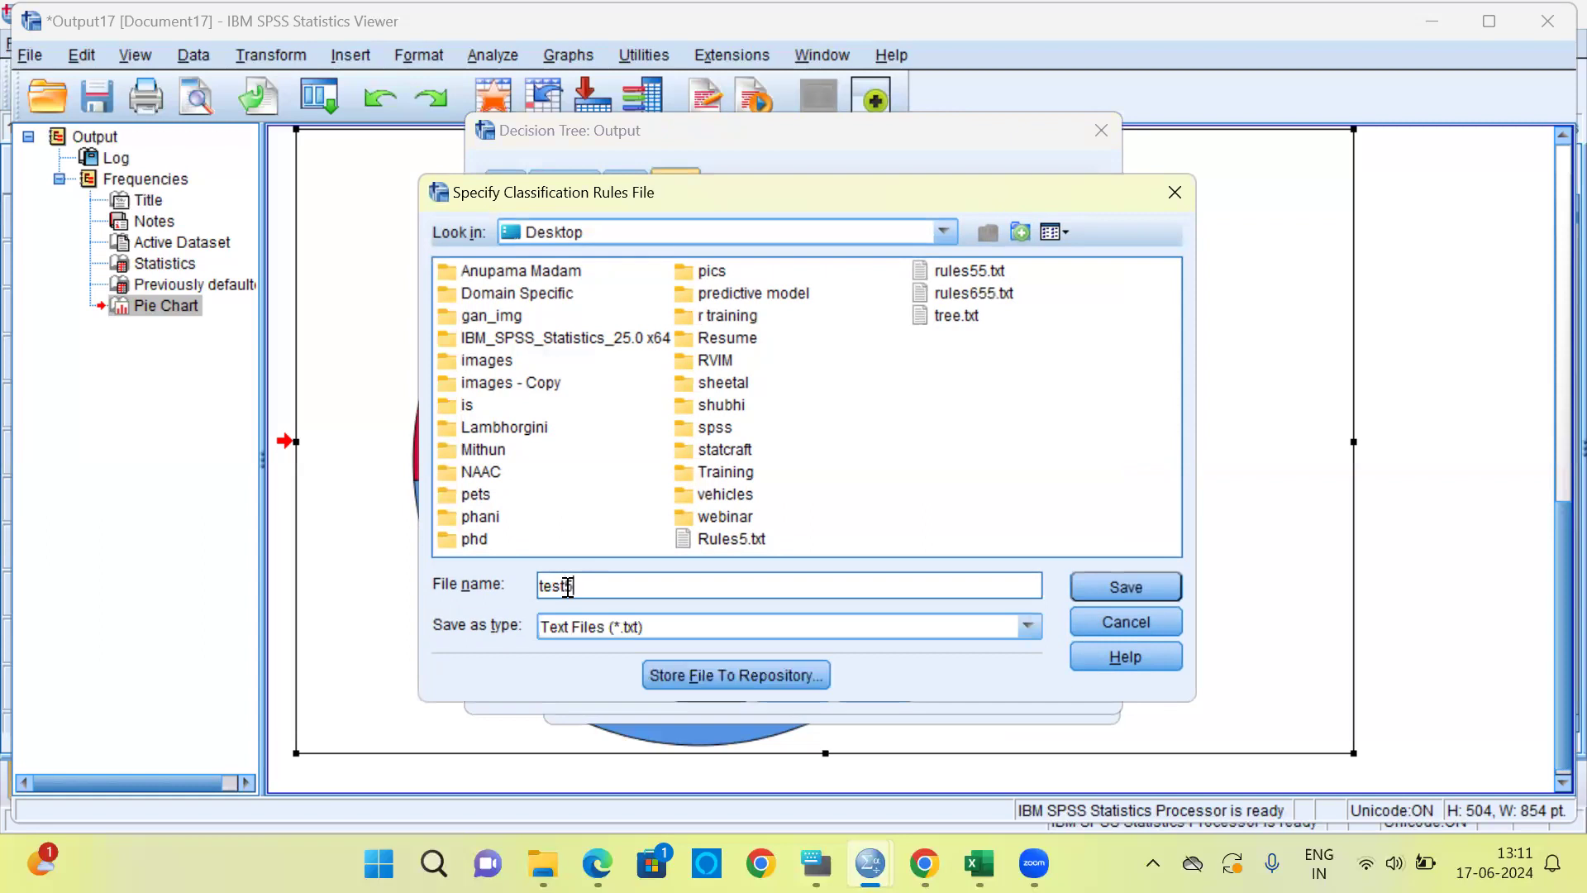
{"action": "left_click", "coordinate": [1123, 585]}
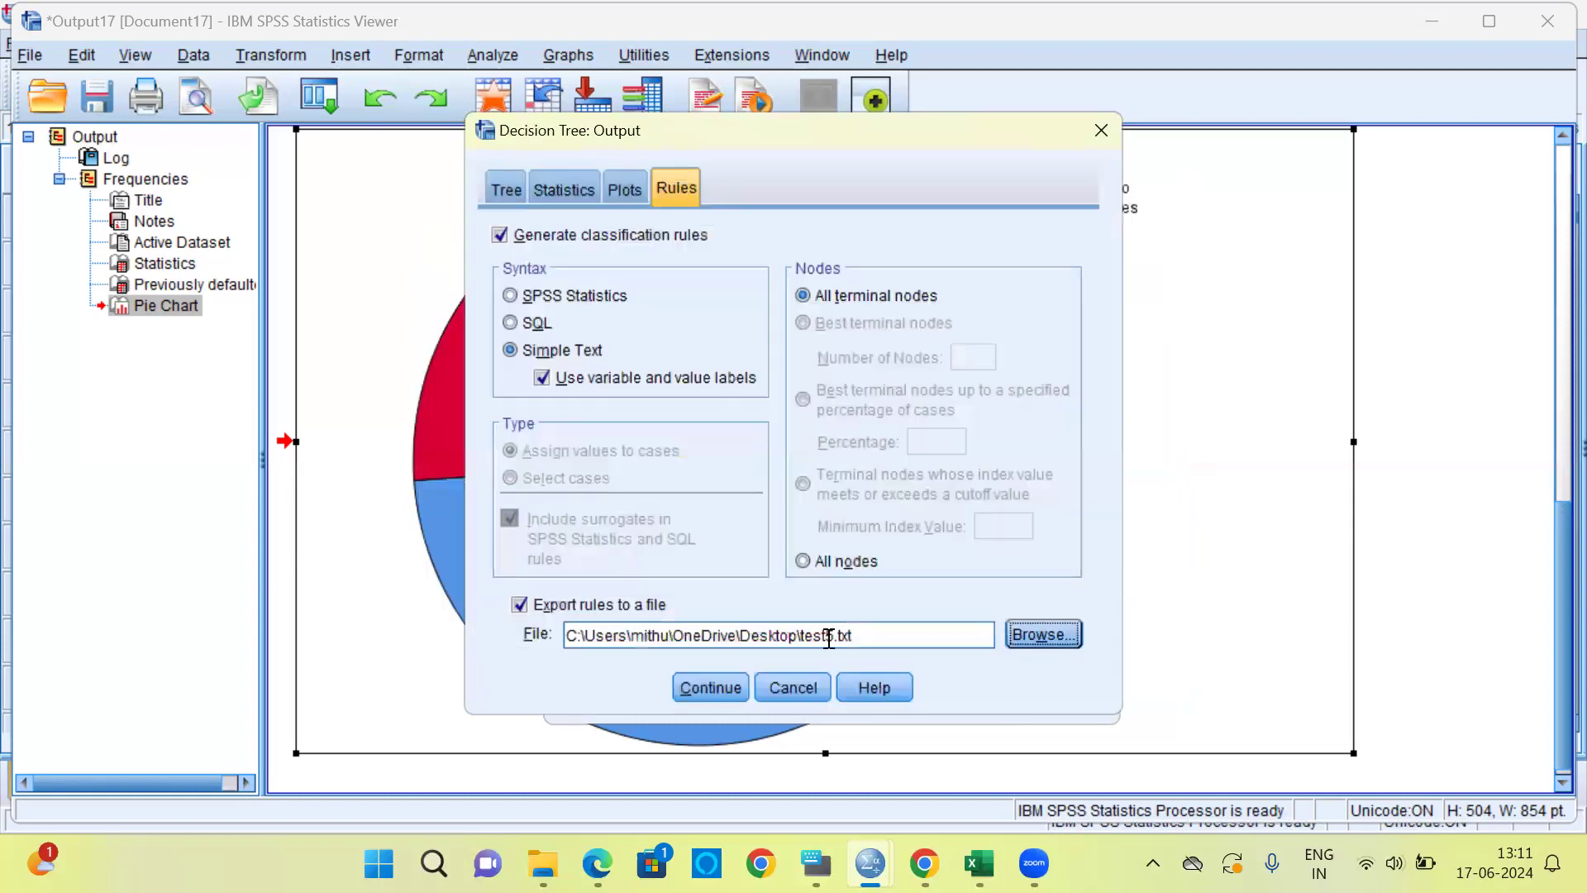
{"action": "left_click", "coordinate": [696, 688]}
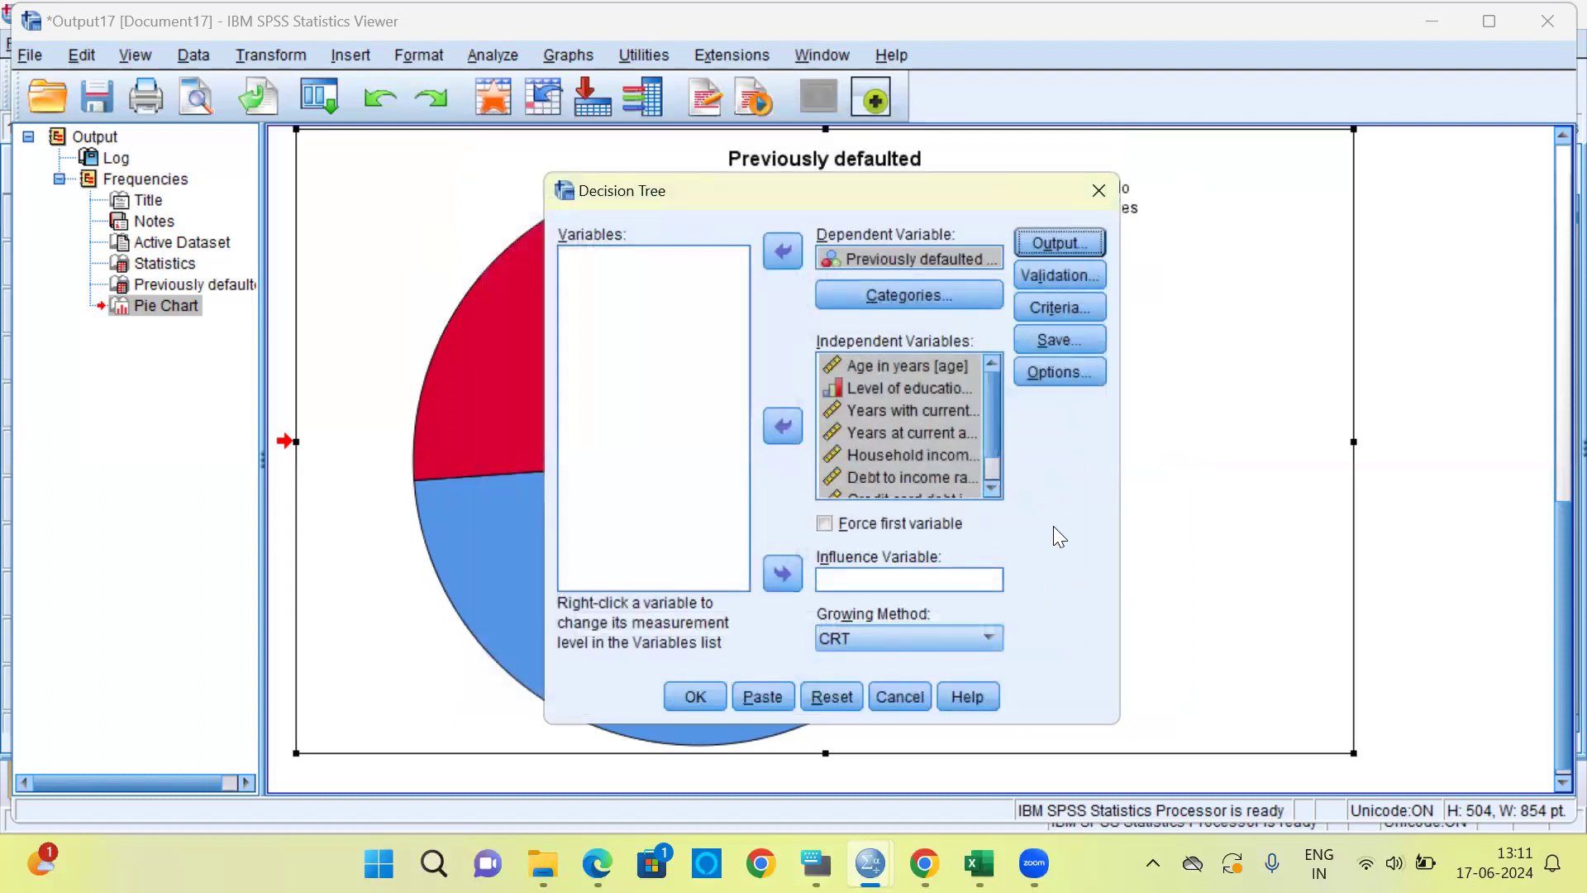
Step: Set the tree validation to crossvalidation with 5 sample folds
{"action": "left_click", "coordinate": [1051, 276]}
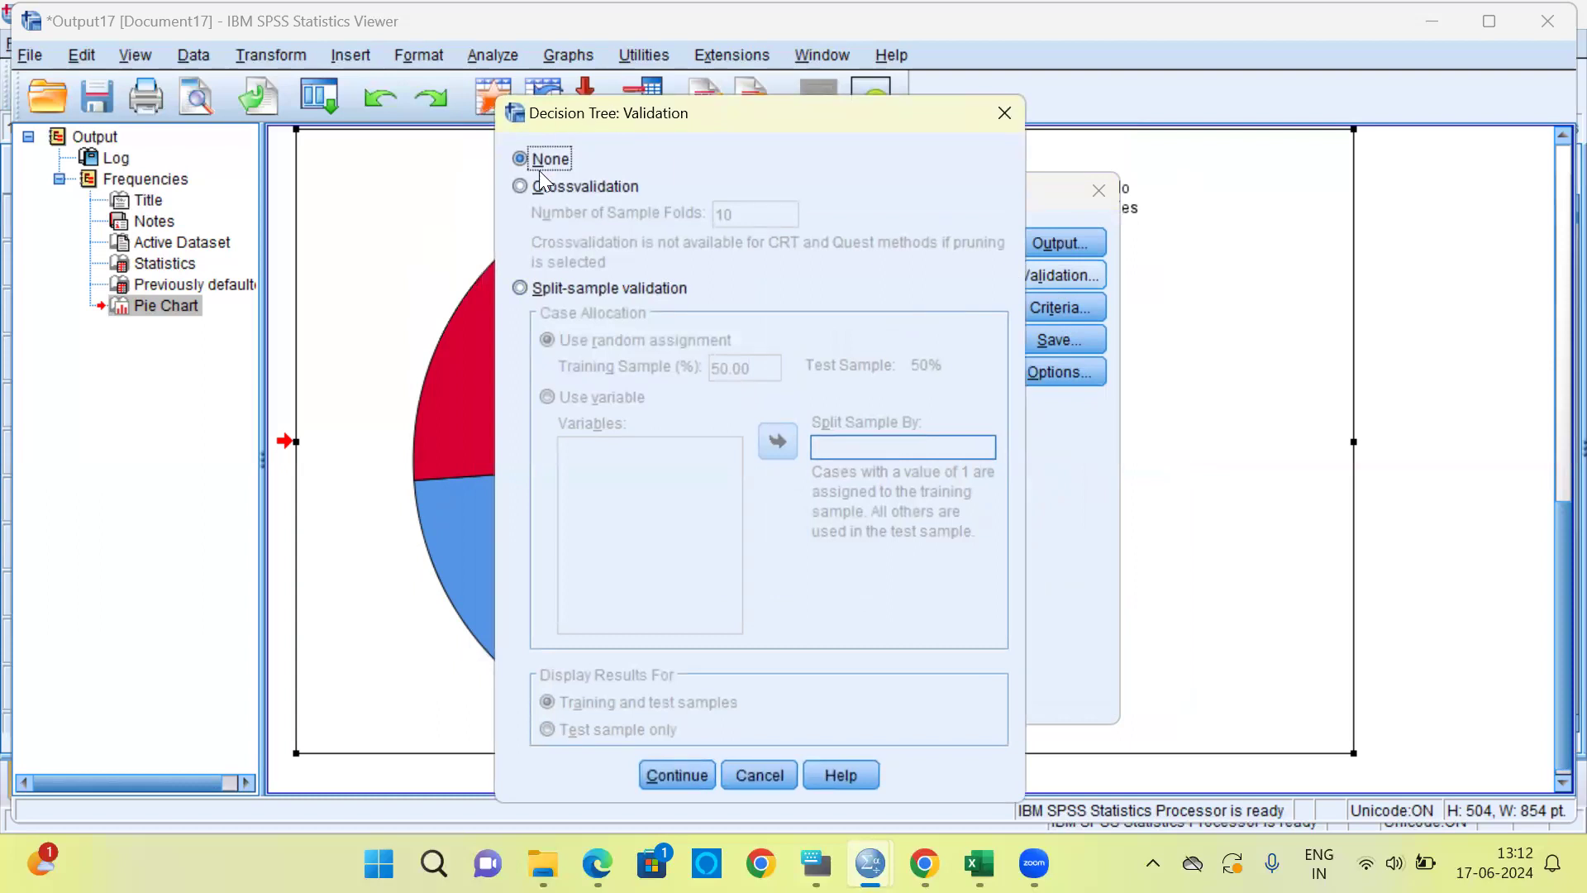
{"action": "left_click", "coordinate": [522, 187]}
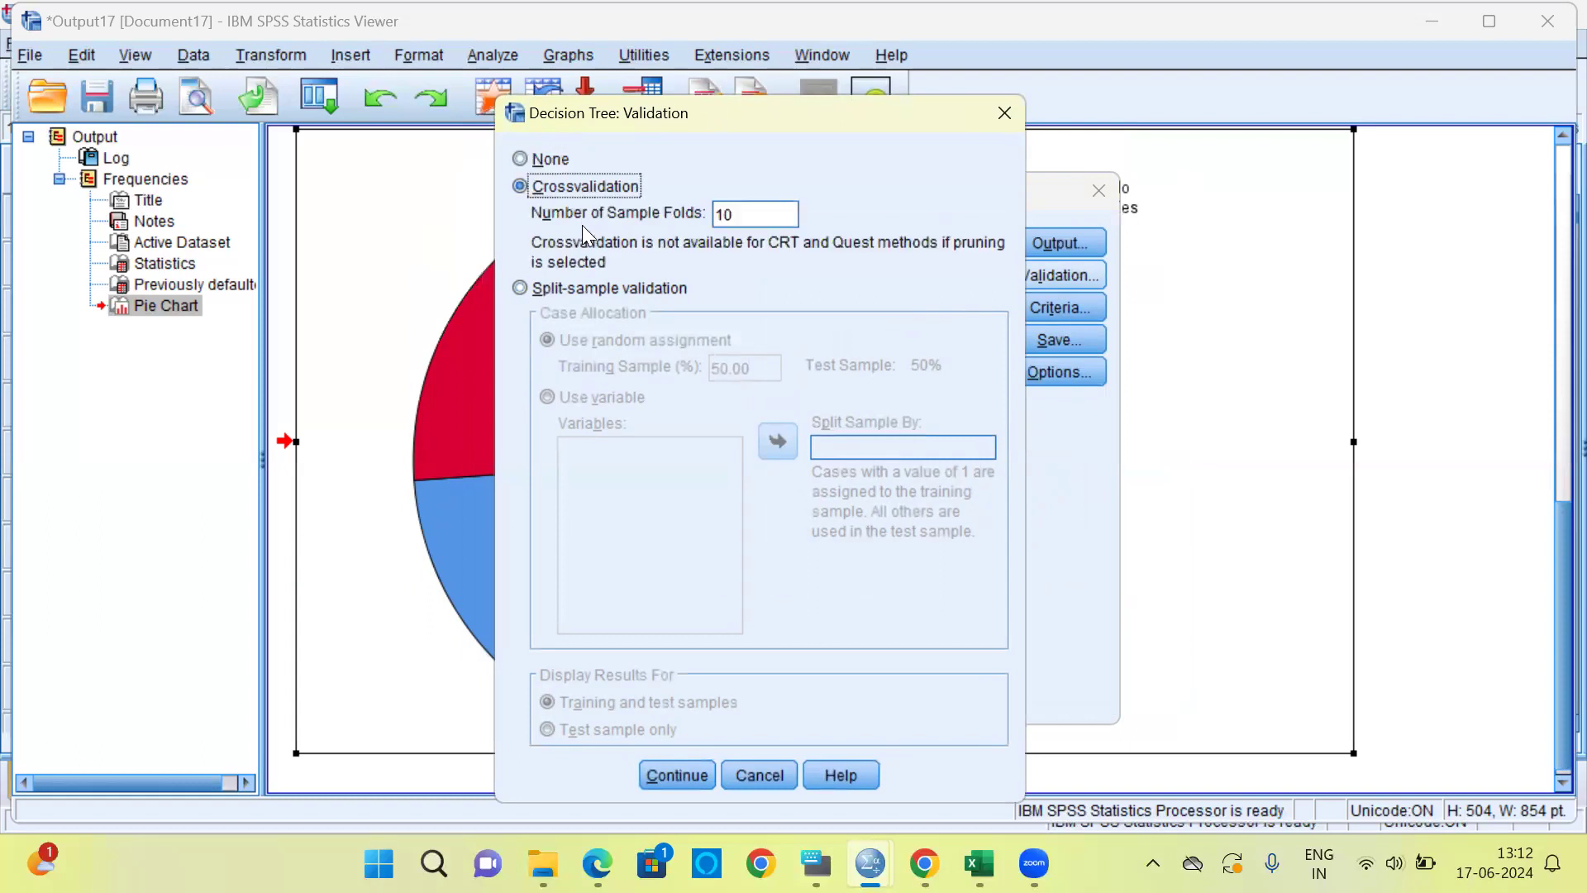
{"action": "double_click", "coordinate": [762, 216]}
{"action": "key", "text": "BackSpace"}
{"action": "type", "text": "5"}
{"action": "left_click", "coordinate": [521, 288]}
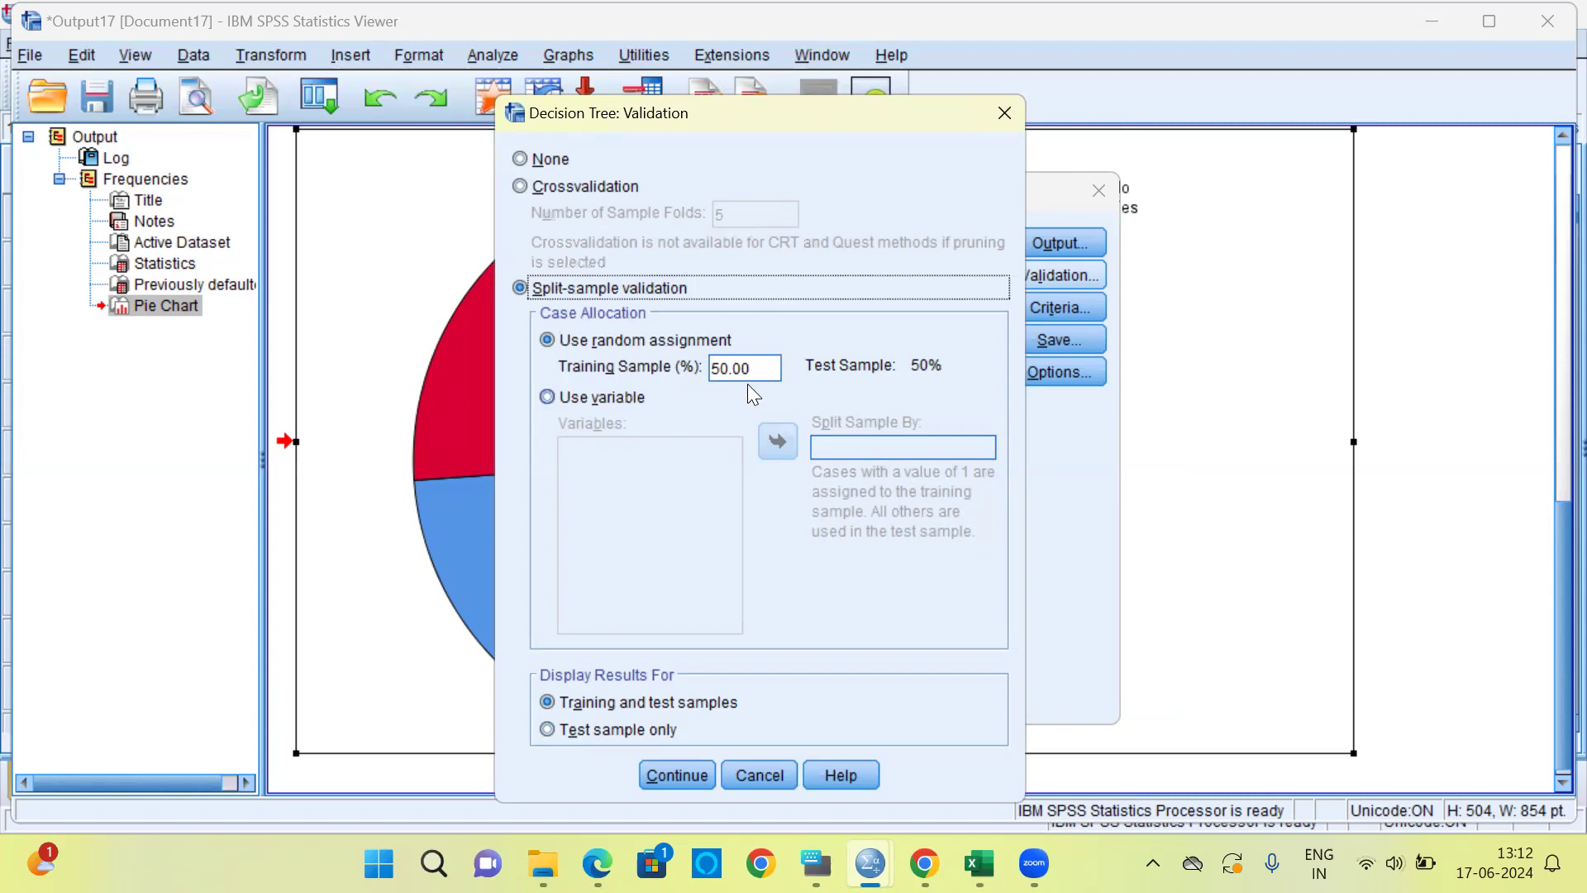
{"action": "left_click", "coordinate": [532, 189]}
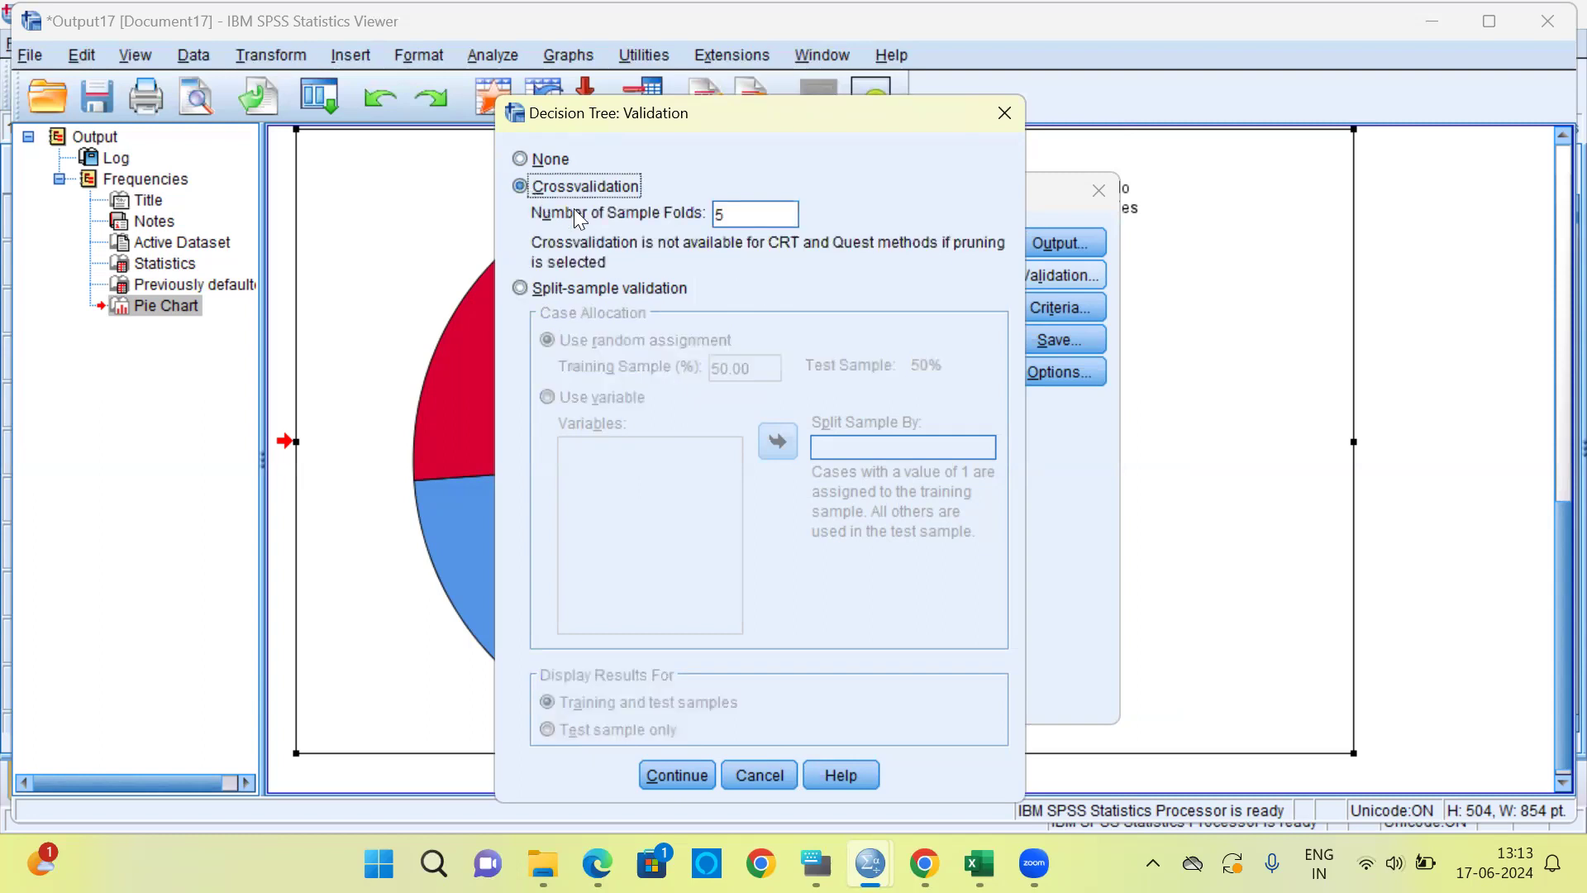
{"action": "left_click", "coordinate": [674, 777]}
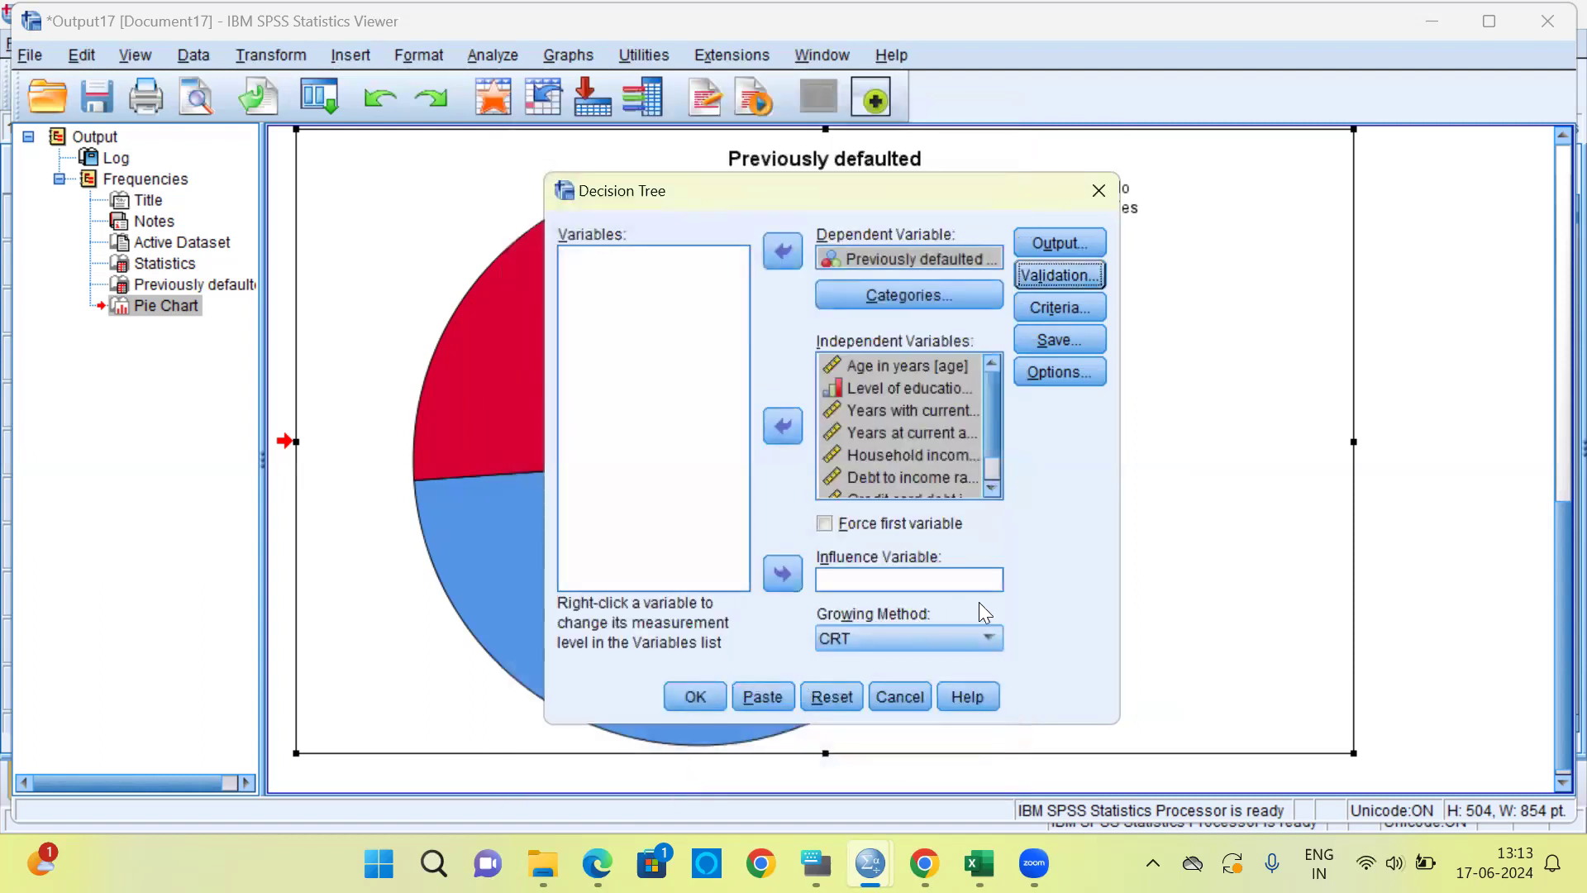
Step: Review the tree criteria for minimum parent and child node cases and the CRT impurity measure, keeping the existing settings
{"action": "left_click", "coordinate": [1069, 316]}
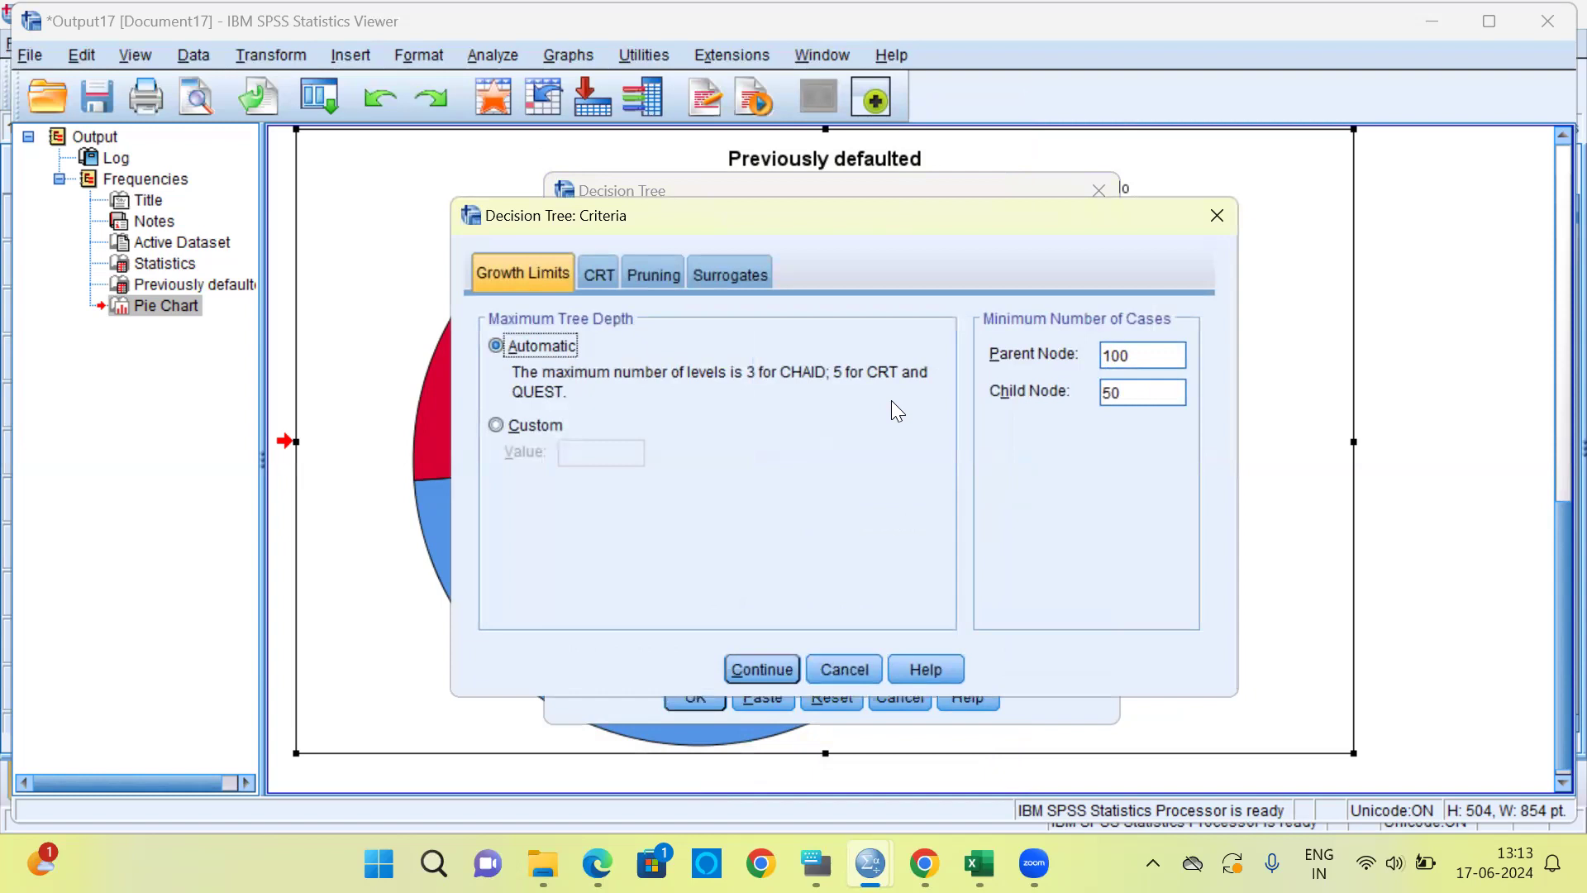
{"action": "left_click", "coordinate": [1148, 355]}
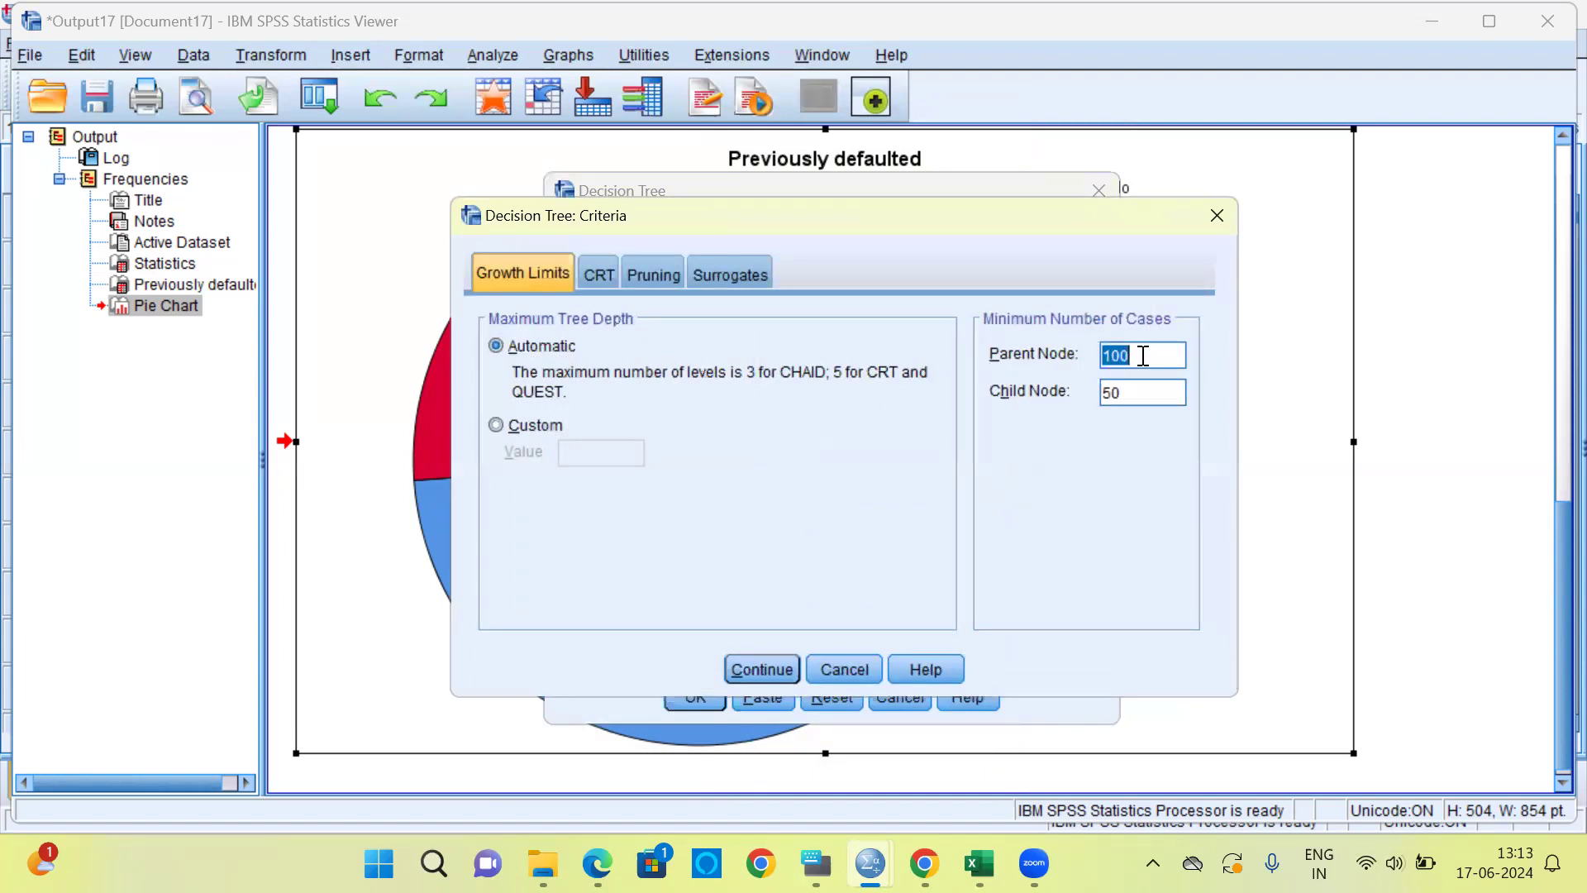
{"action": "left_click", "coordinate": [1151, 357]}
{"action": "left_click", "coordinate": [1151, 390]}
{"action": "left_click", "coordinate": [1151, 389]}
{"action": "left_click", "coordinate": [598, 281]}
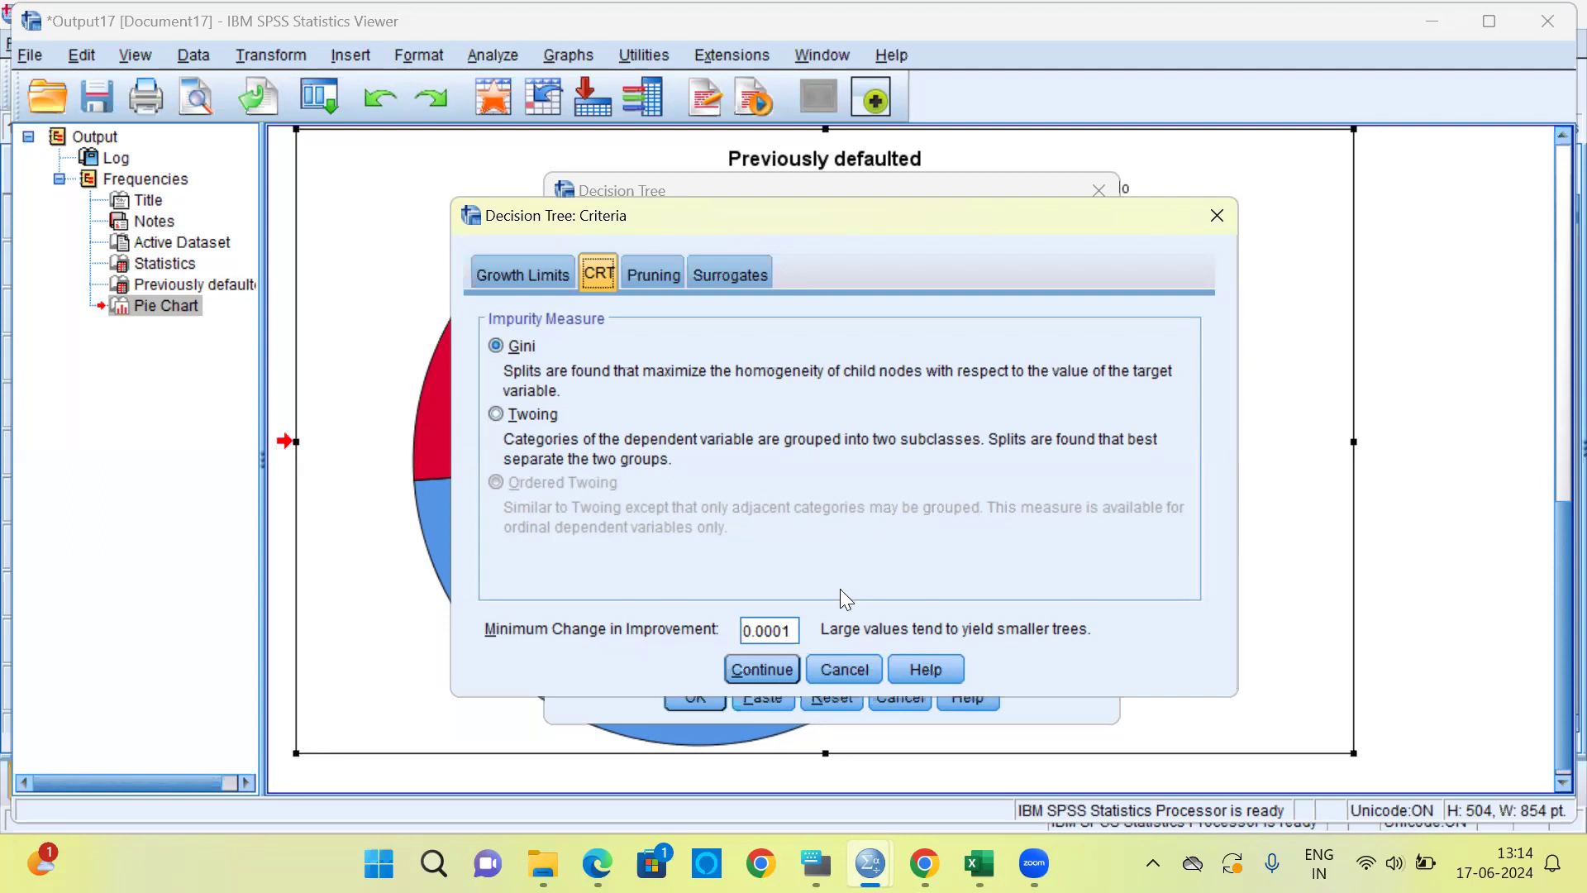
{"action": "left_click", "coordinate": [776, 668]}
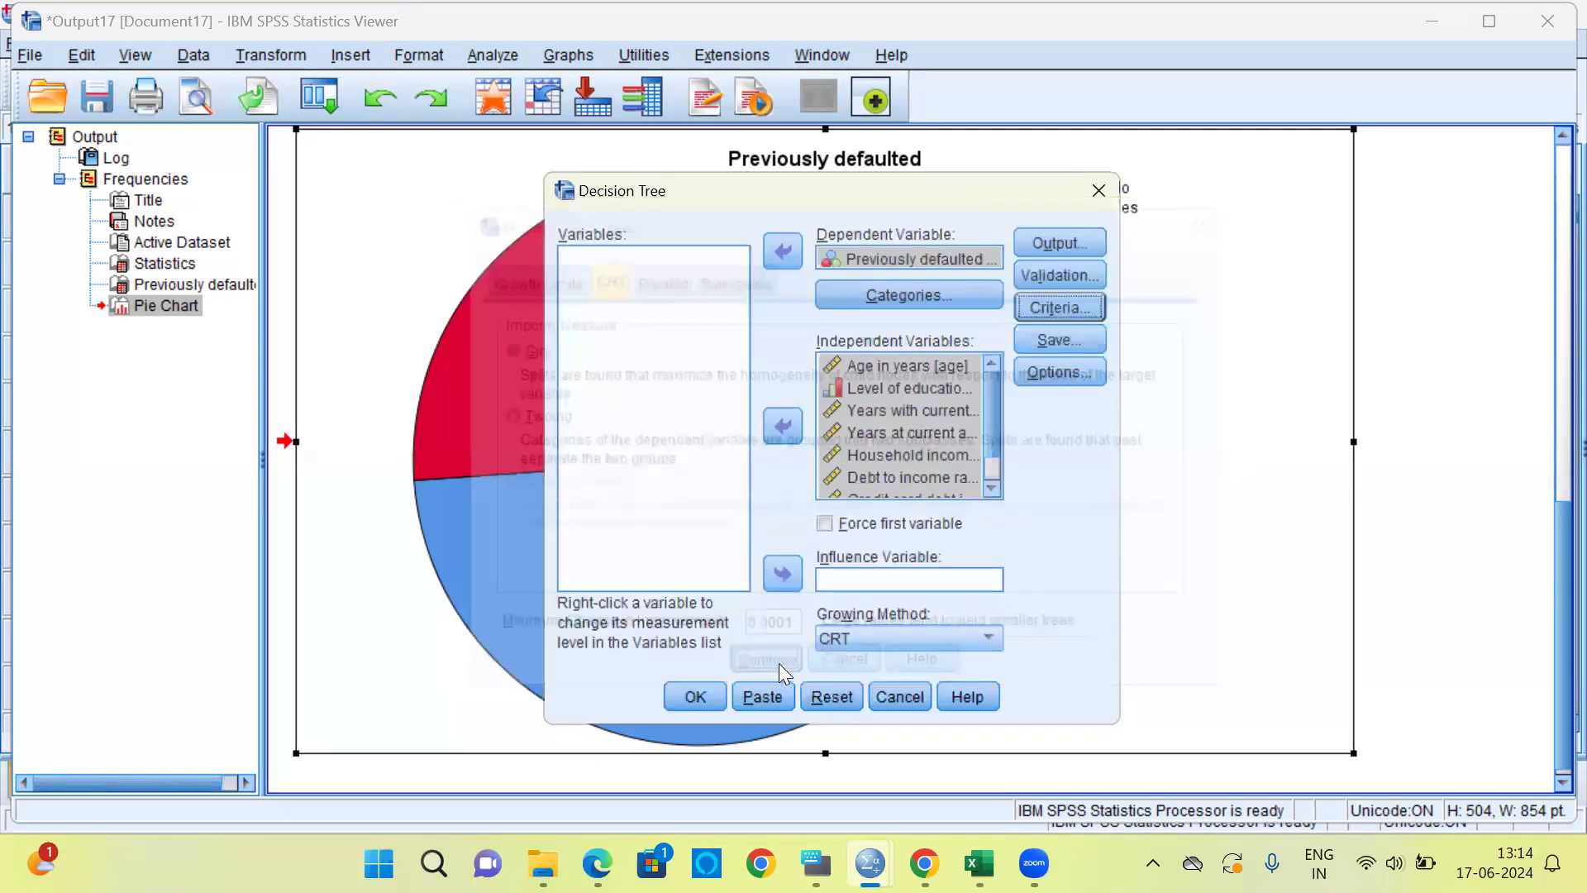
Step: Save the terminal node number, predicted value and predicted probabilities as new variables
{"action": "left_click", "coordinate": [1073, 342]}
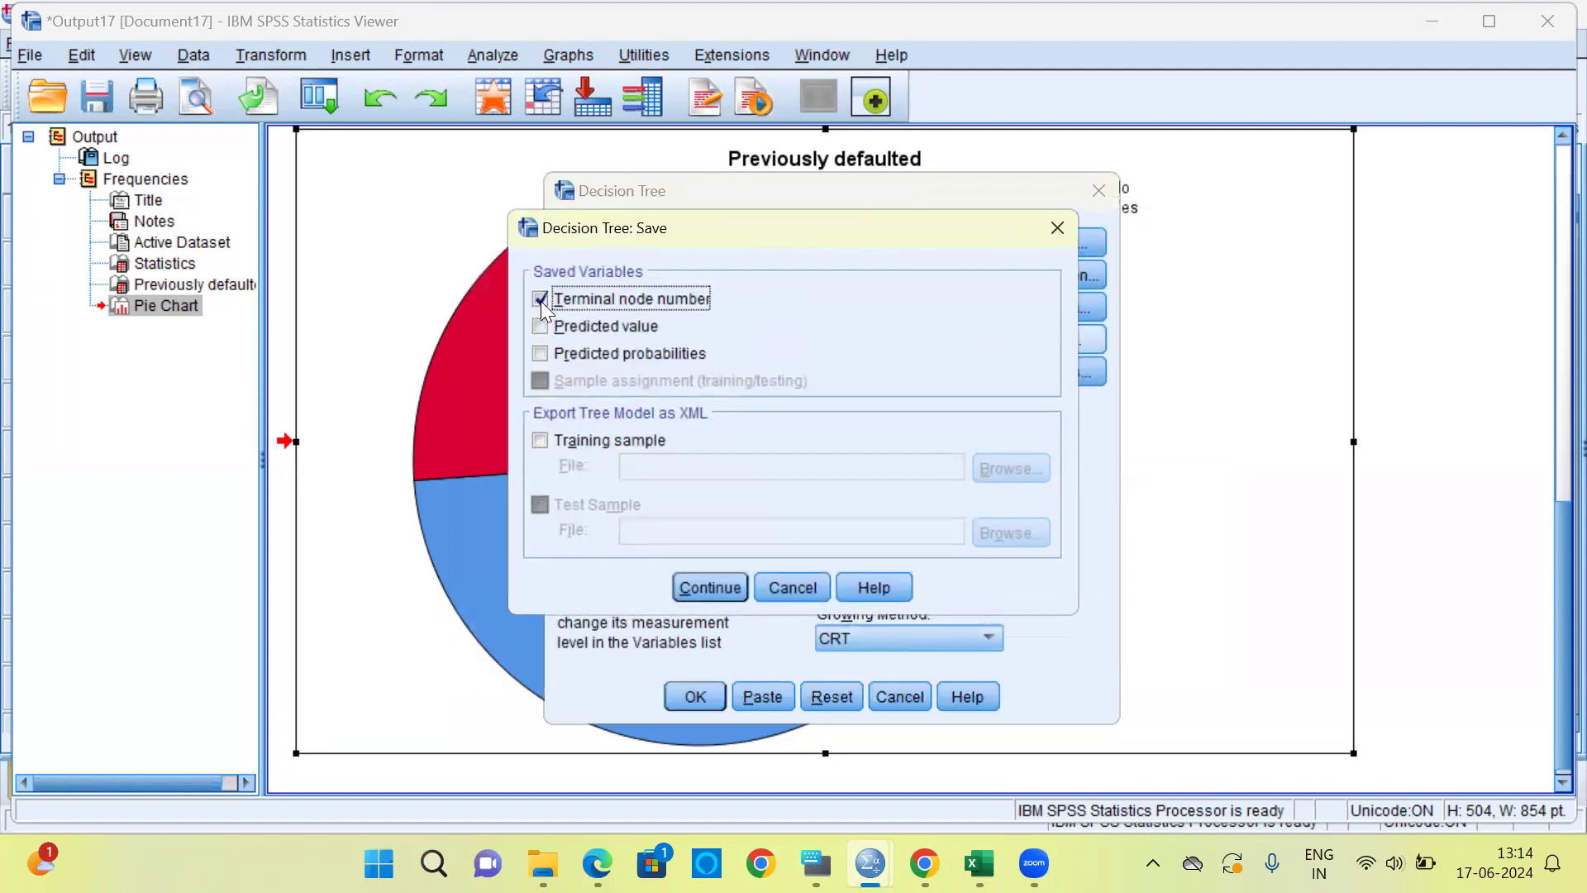
{"action": "left_click", "coordinate": [542, 327]}
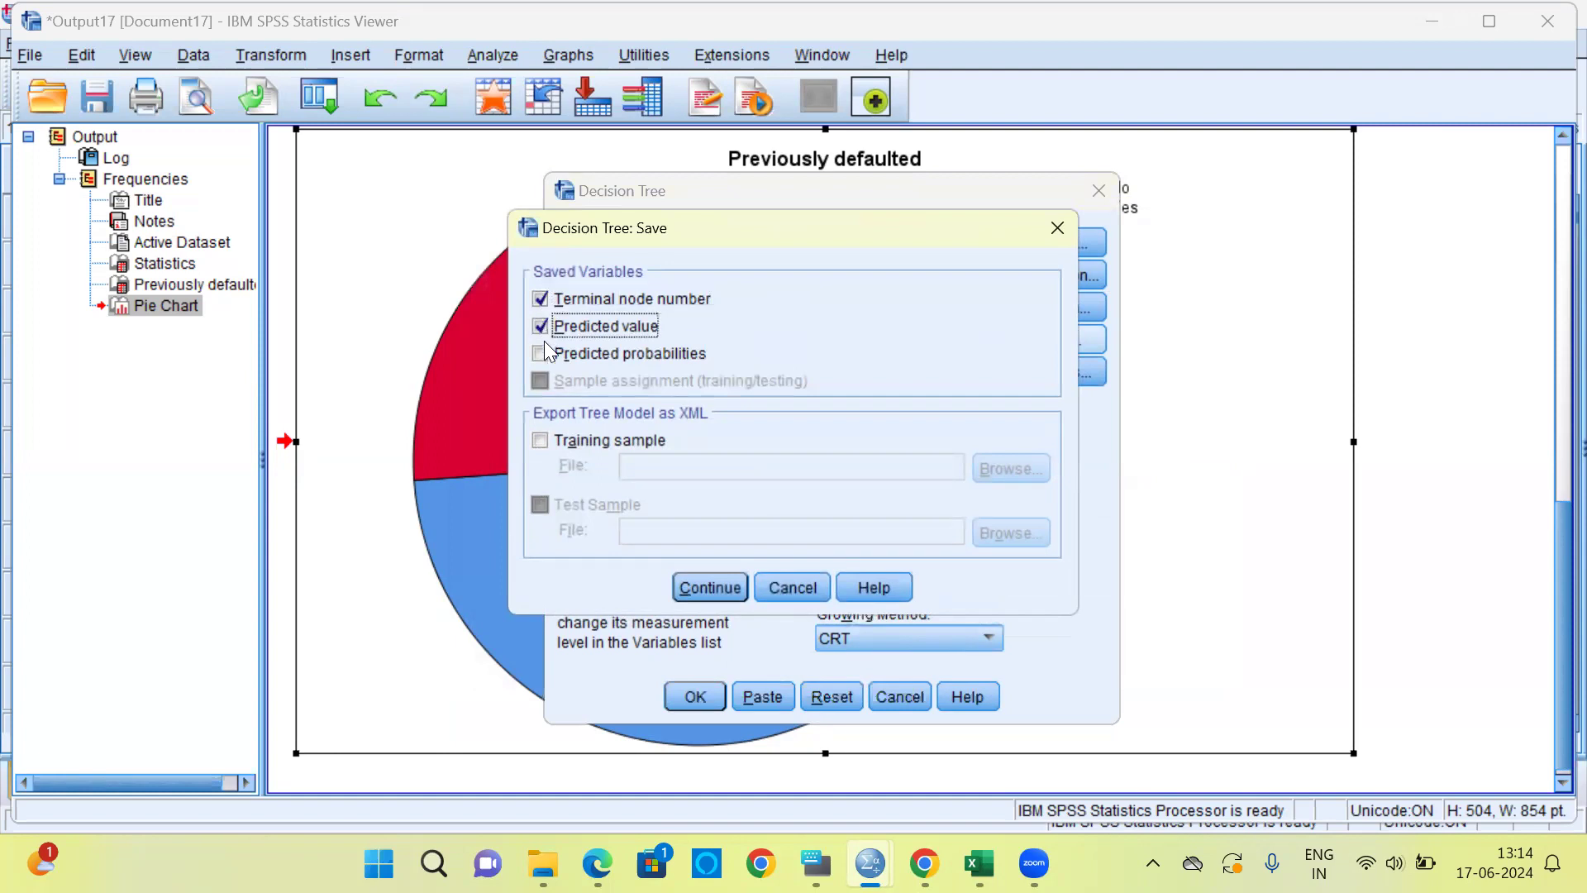
{"action": "left_click", "coordinate": [541, 354]}
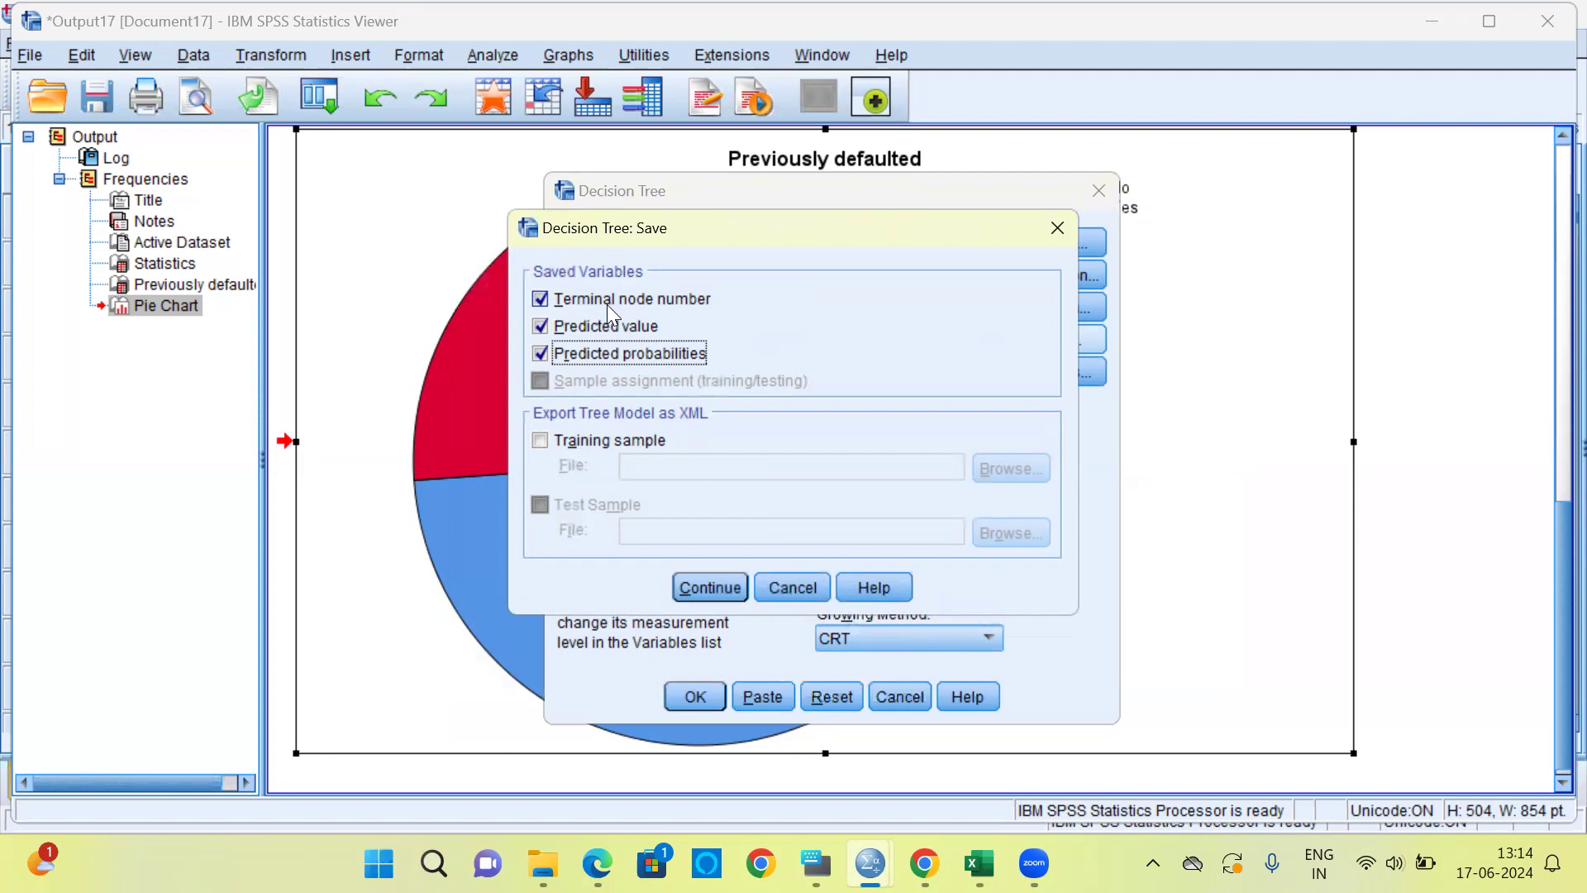
{"action": "left_click", "coordinate": [693, 591]}
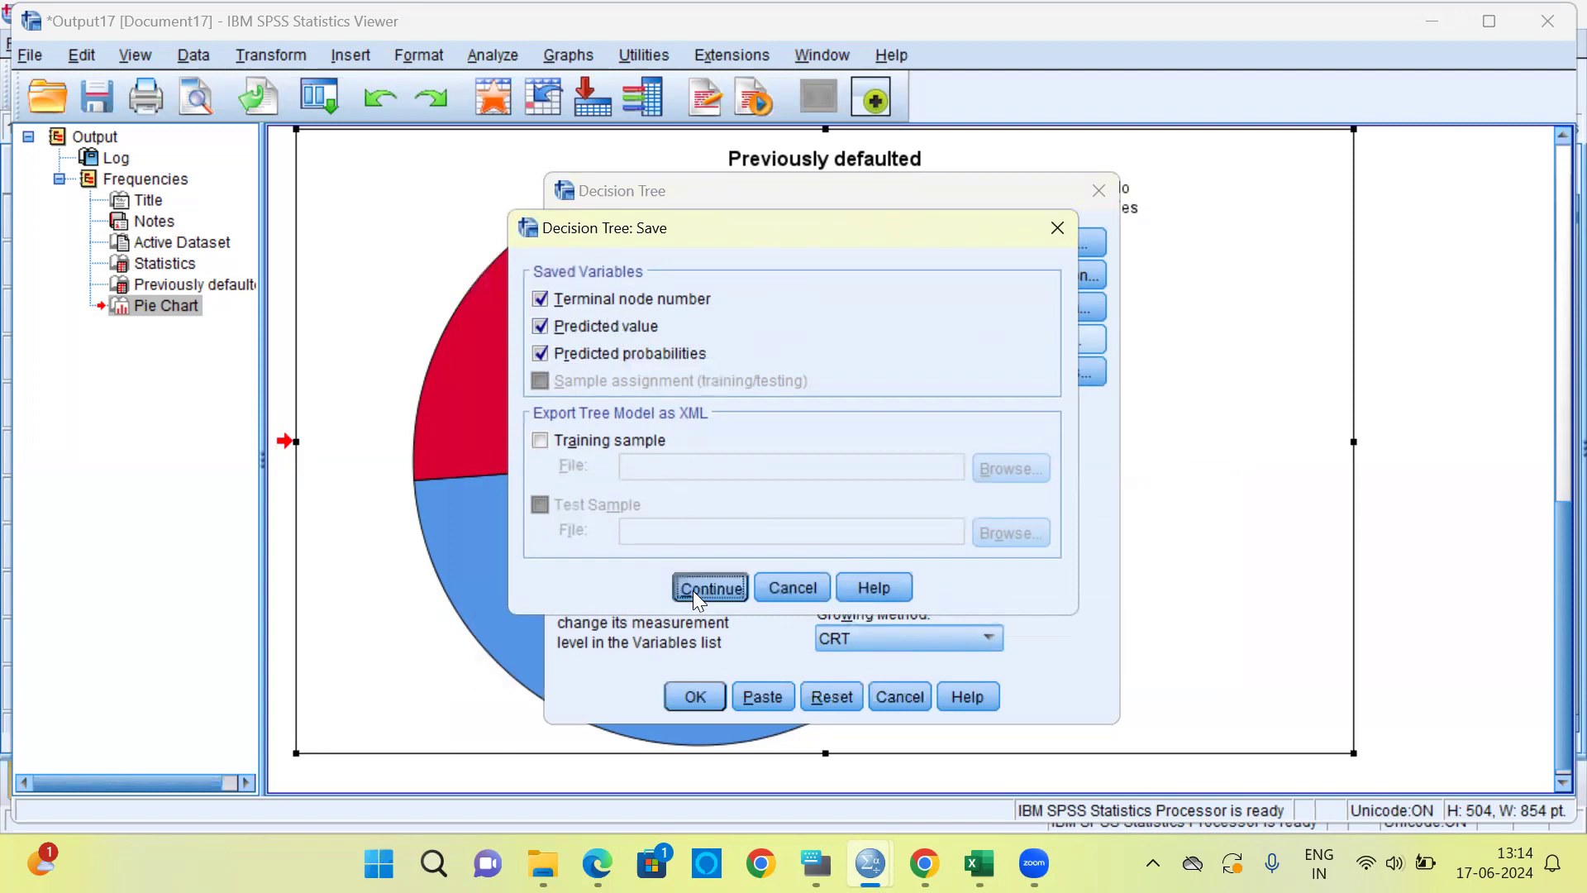
Step: Check the misclassification costs, profits and prior probabilities options, keep their defaults, and run the decision tree analysis
{"action": "left_click", "coordinate": [1057, 372]}
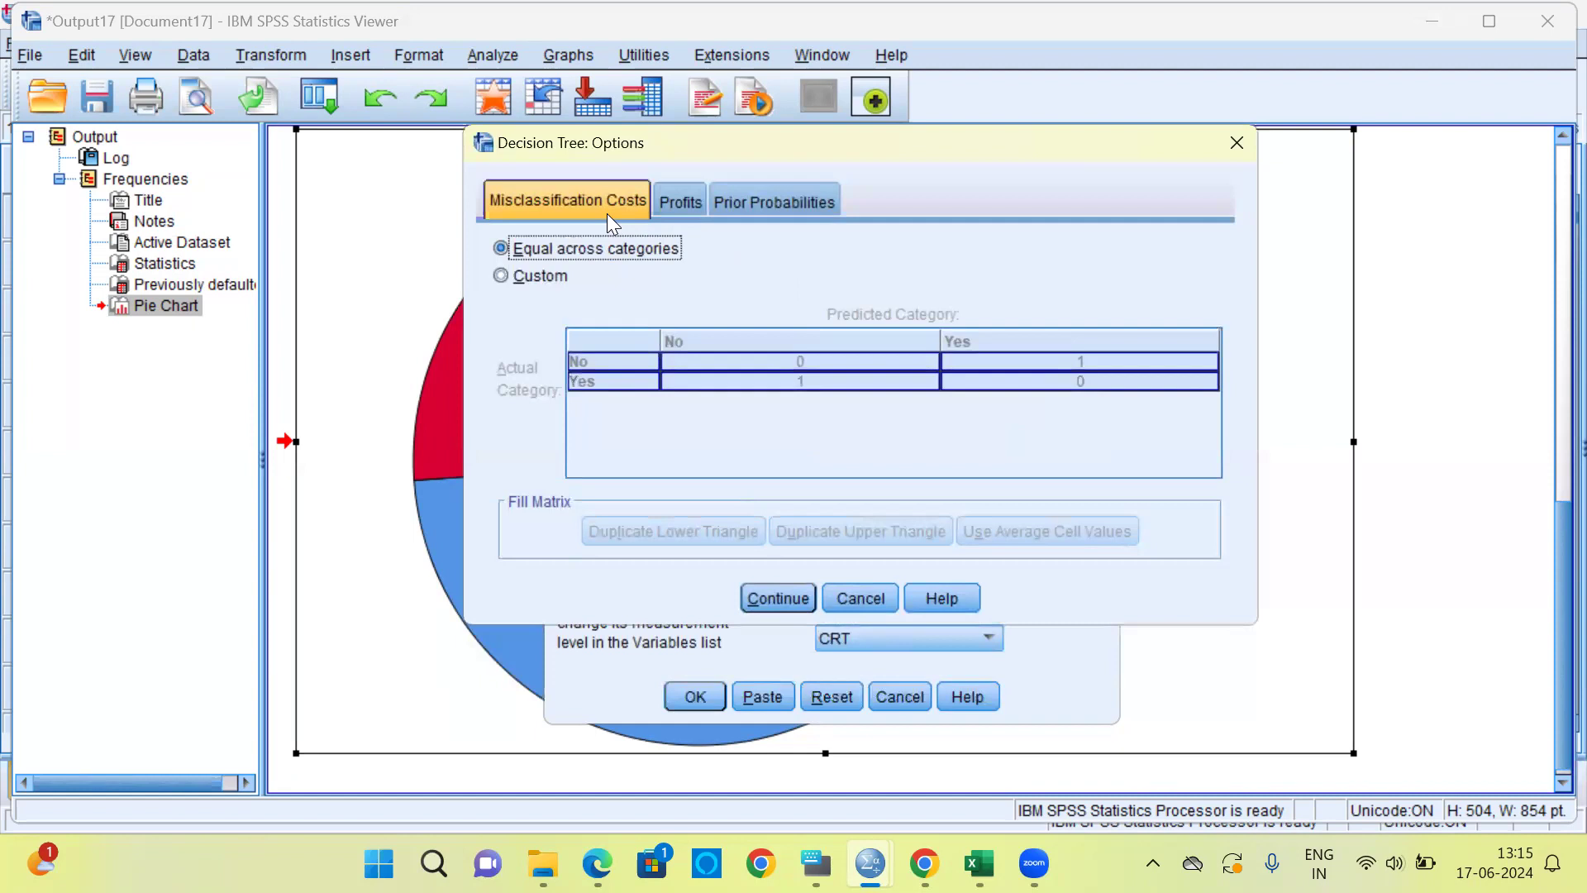
{"action": "left_click", "coordinate": [688, 205]}
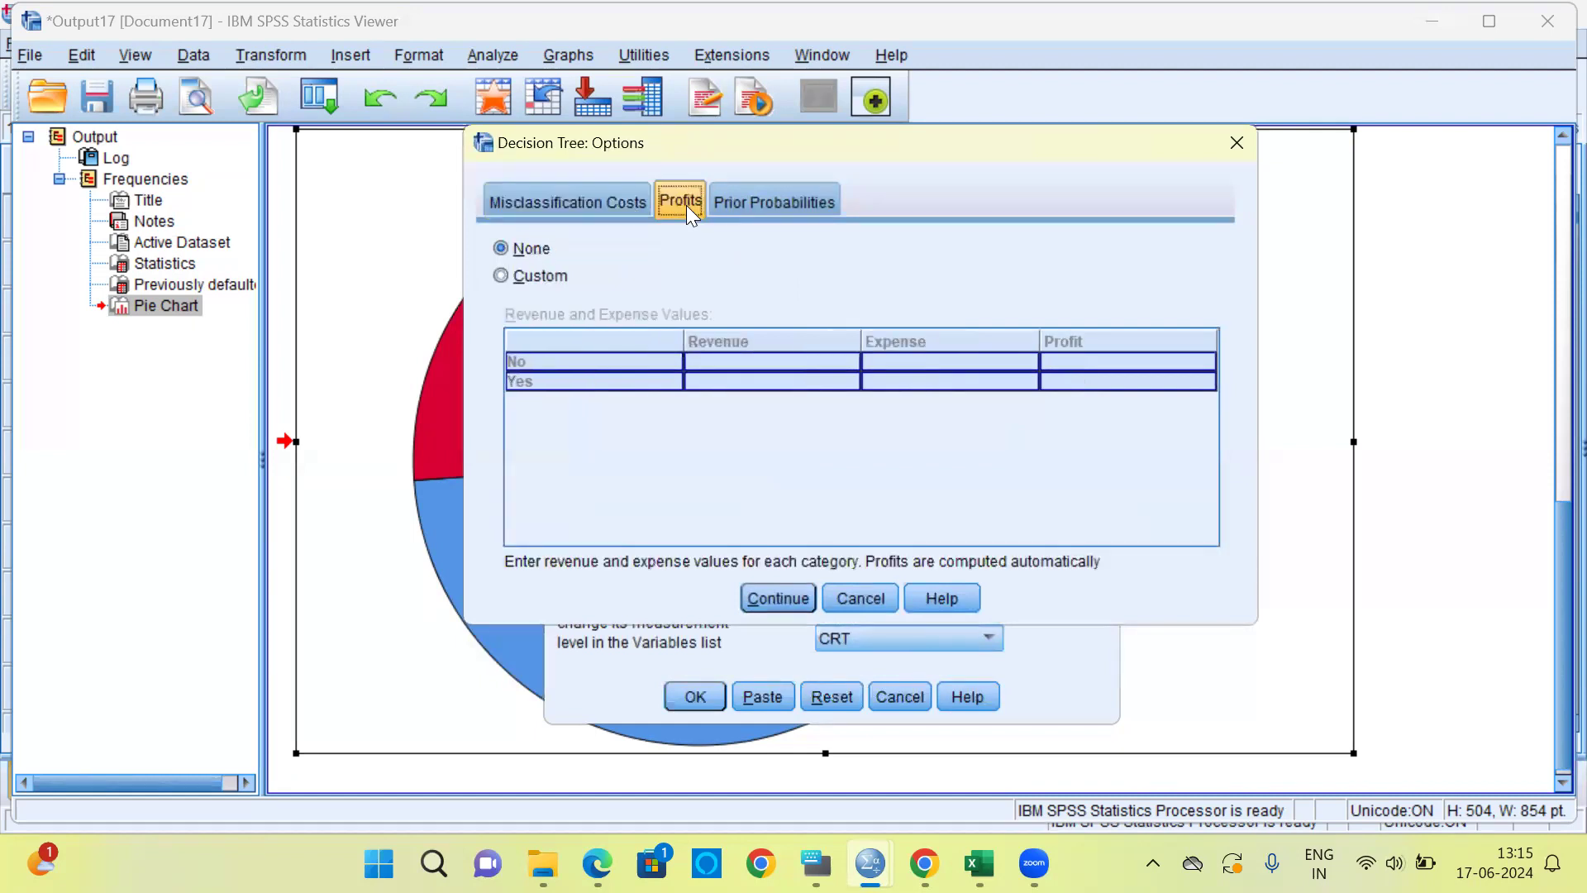
{"action": "left_click", "coordinate": [792, 213]}
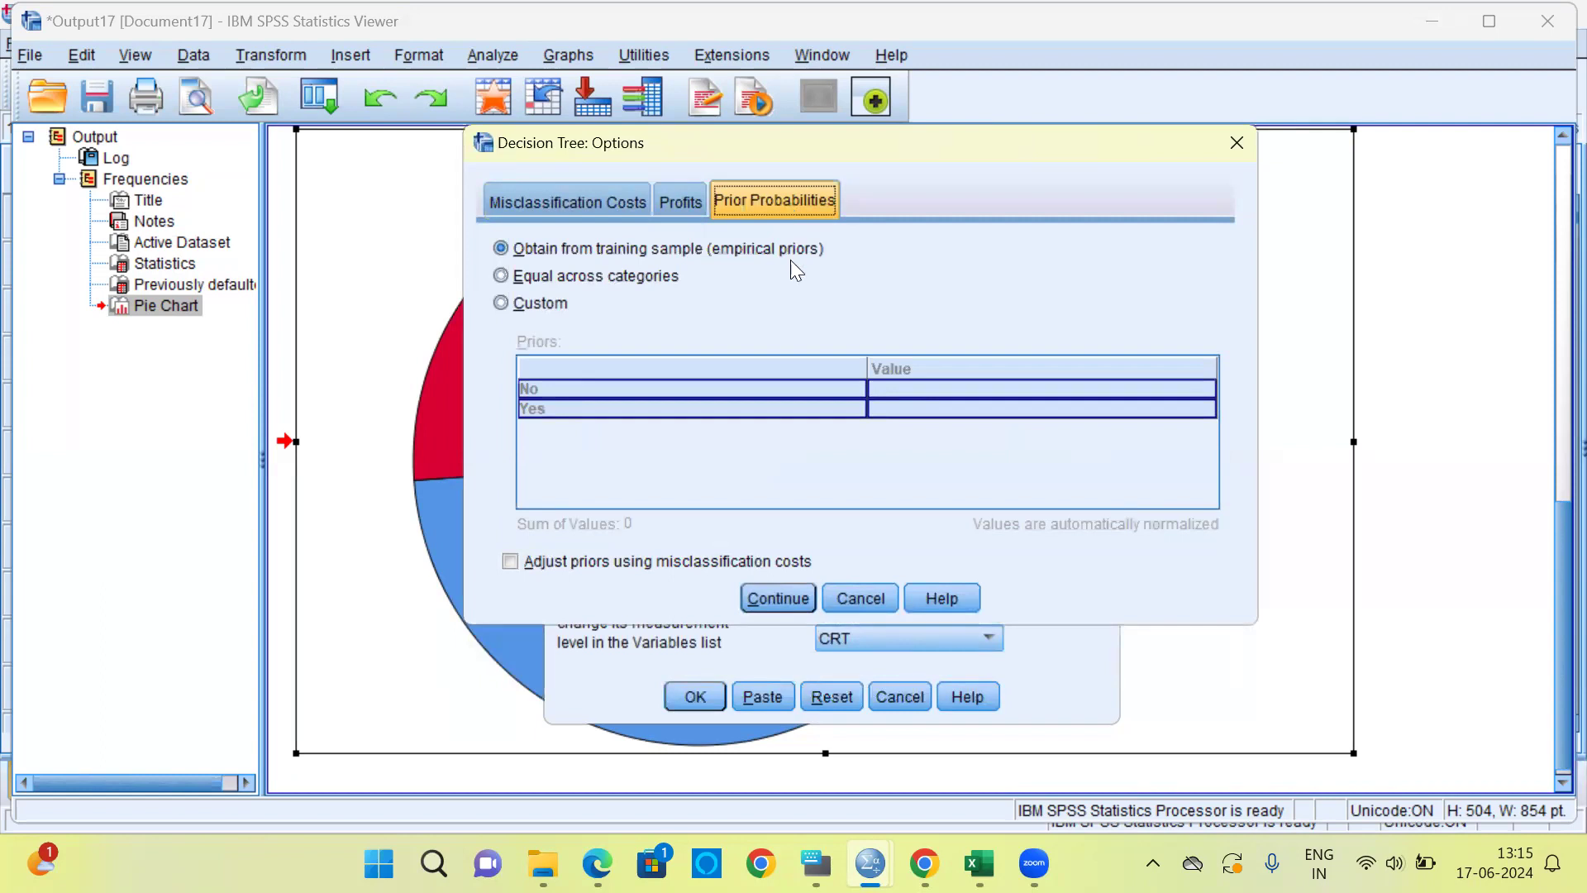
{"action": "left_click", "coordinate": [779, 598]}
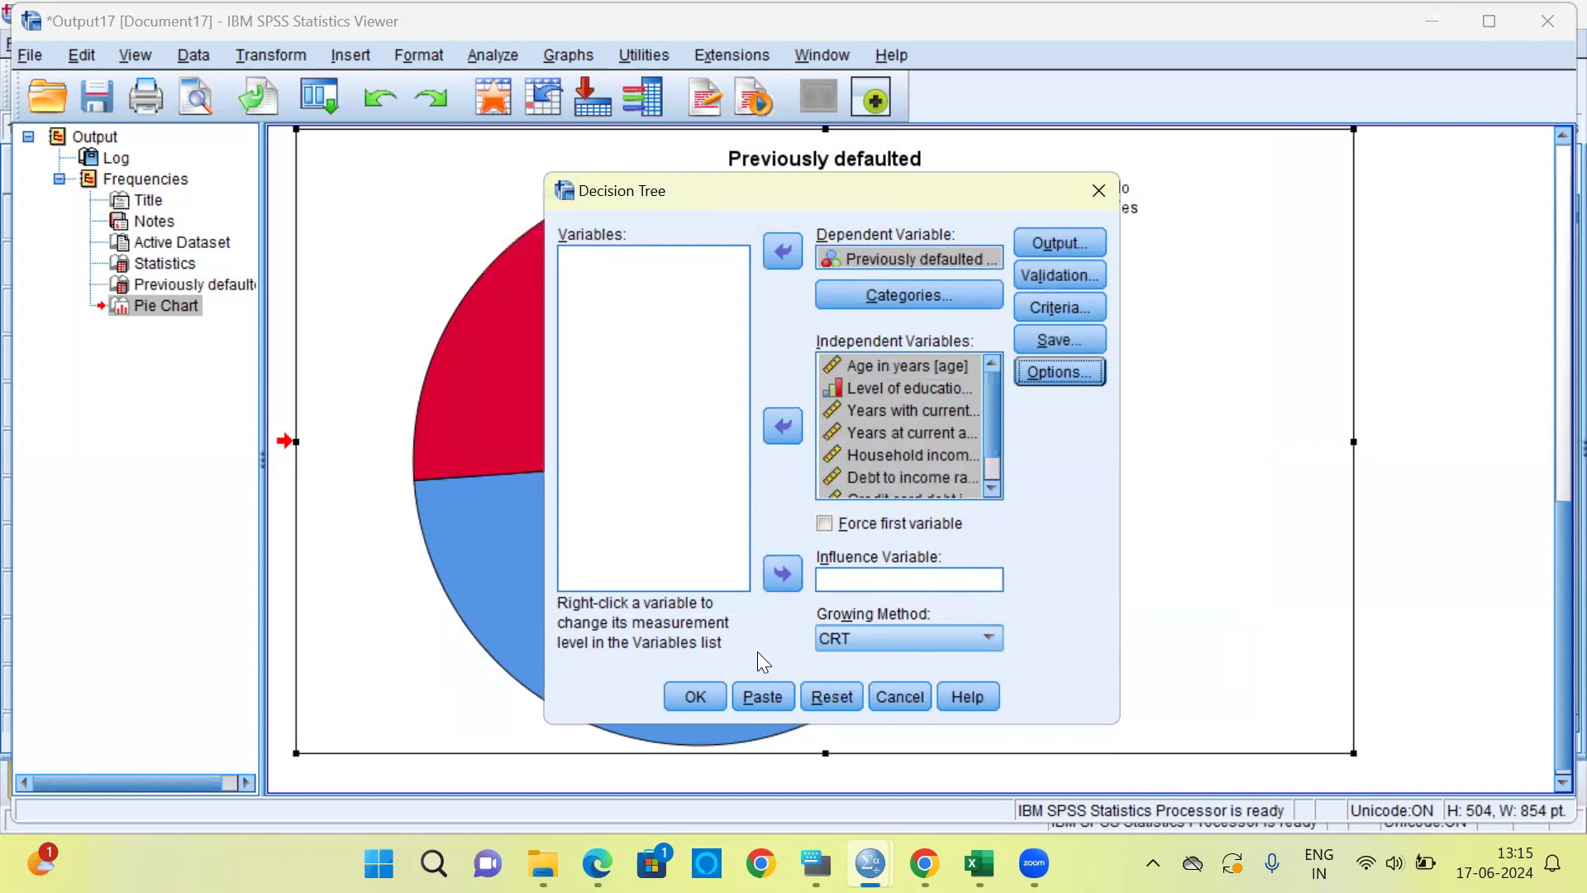
{"action": "left_click", "coordinate": [694, 696]}
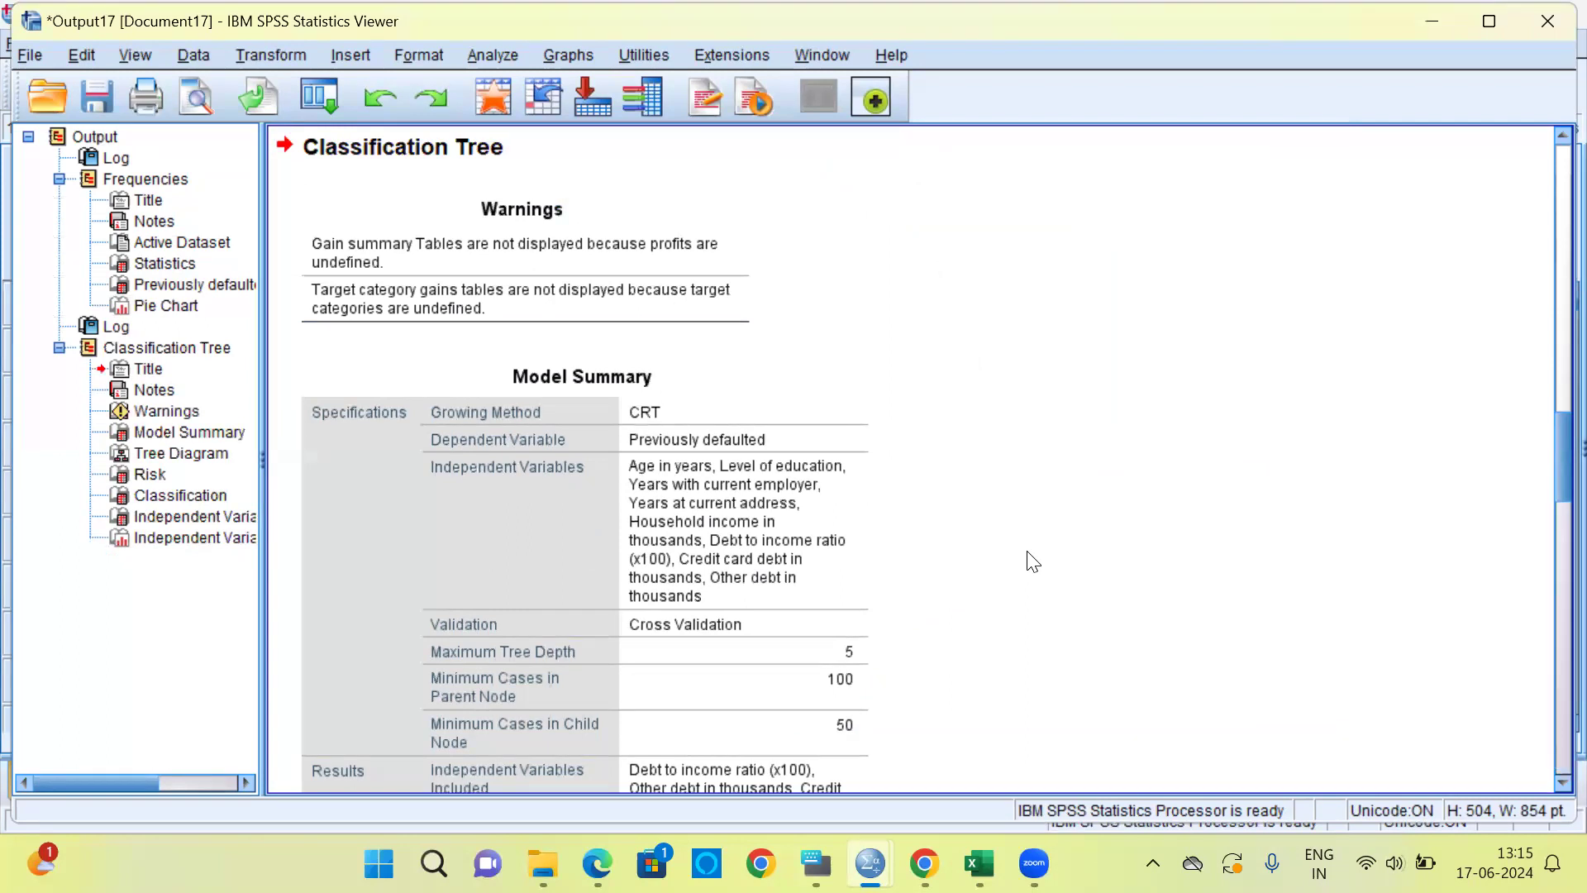
Step: Examine the Model Summary table in the Classification Tree output
{"action": "left_click", "coordinate": [150, 348]}
{"action": "left_click", "coordinate": [433, 383]}
{"action": "scroll", "coordinate": [433, 383], "scroll_direction": "down", "scroll_amount": 3}
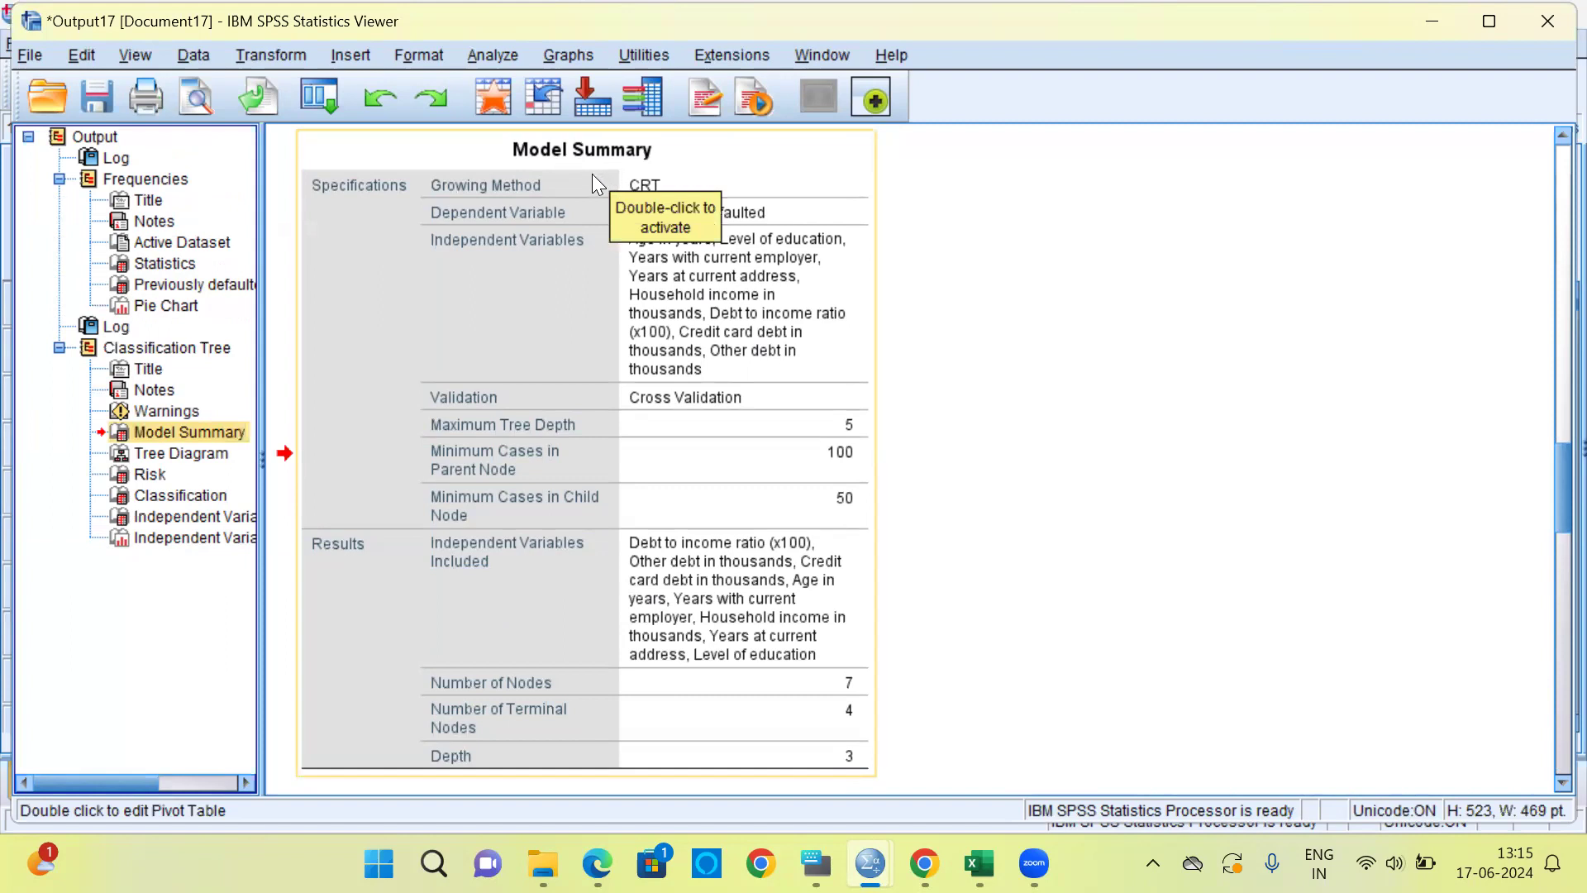
Step: Open the classification tree diagram in a maximized Tree Editor and set its display scale to 200%
{"action": "left_click", "coordinate": [178, 462]}
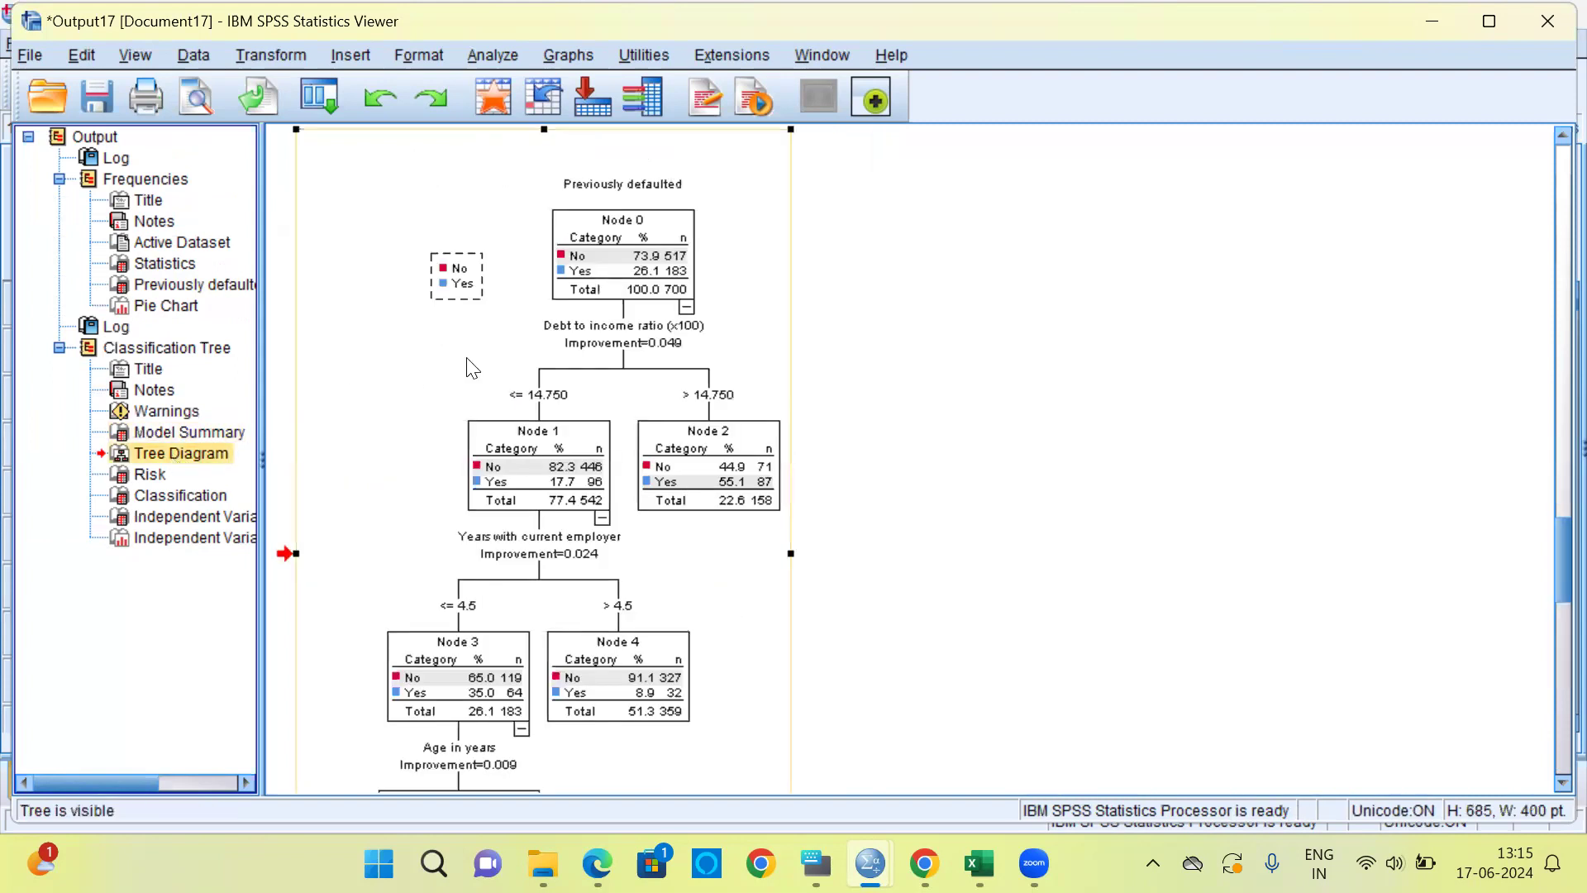
{"action": "double_click", "coordinate": [587, 343]}
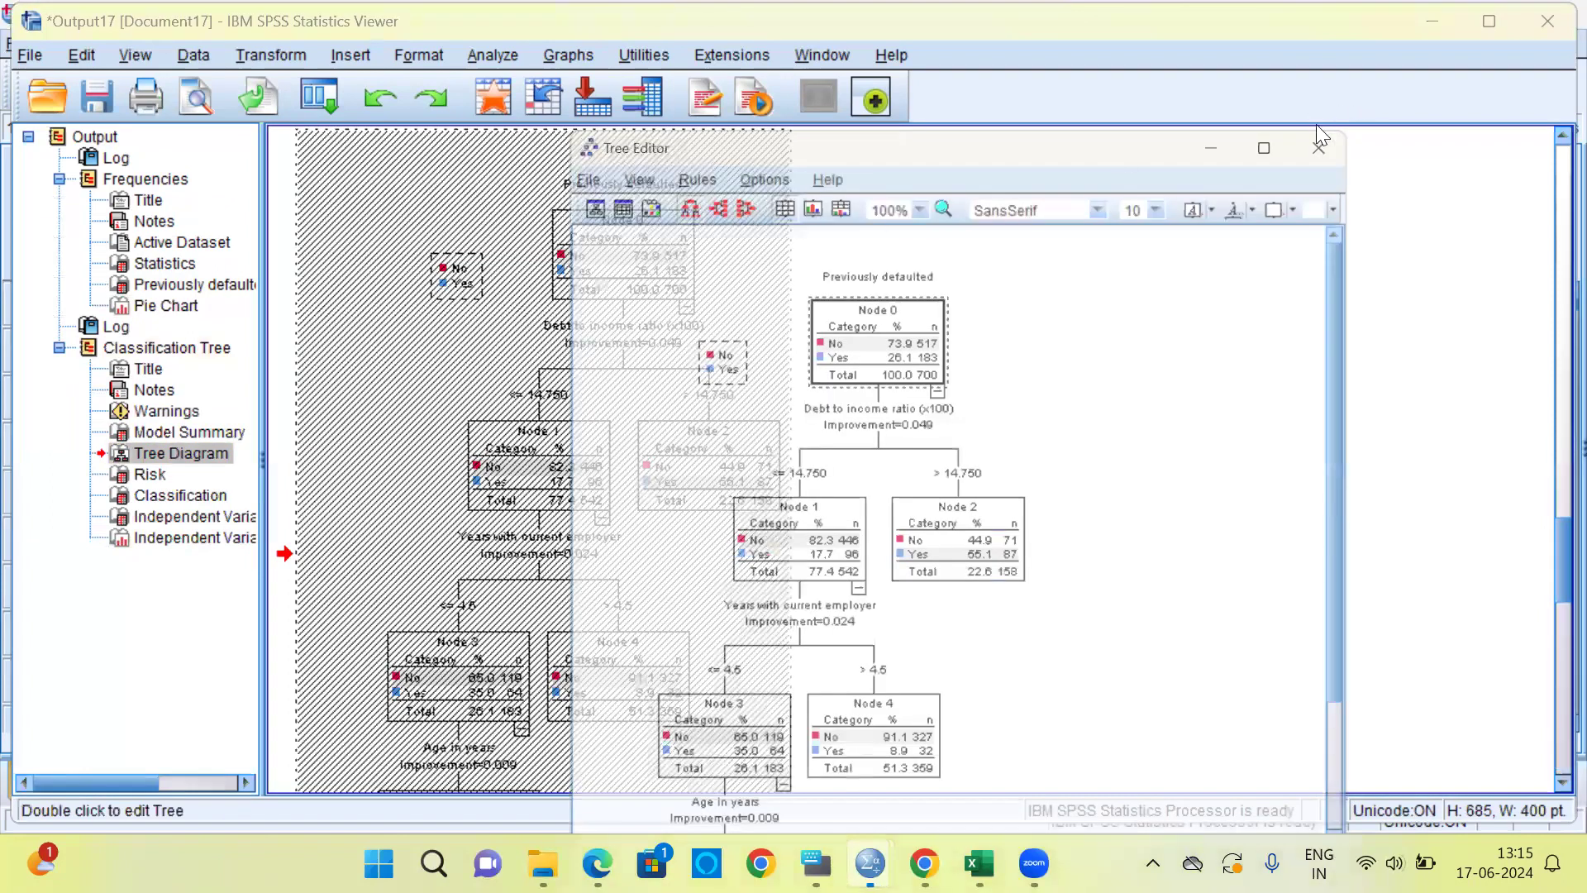
{"action": "left_click", "coordinate": [1295, 136]}
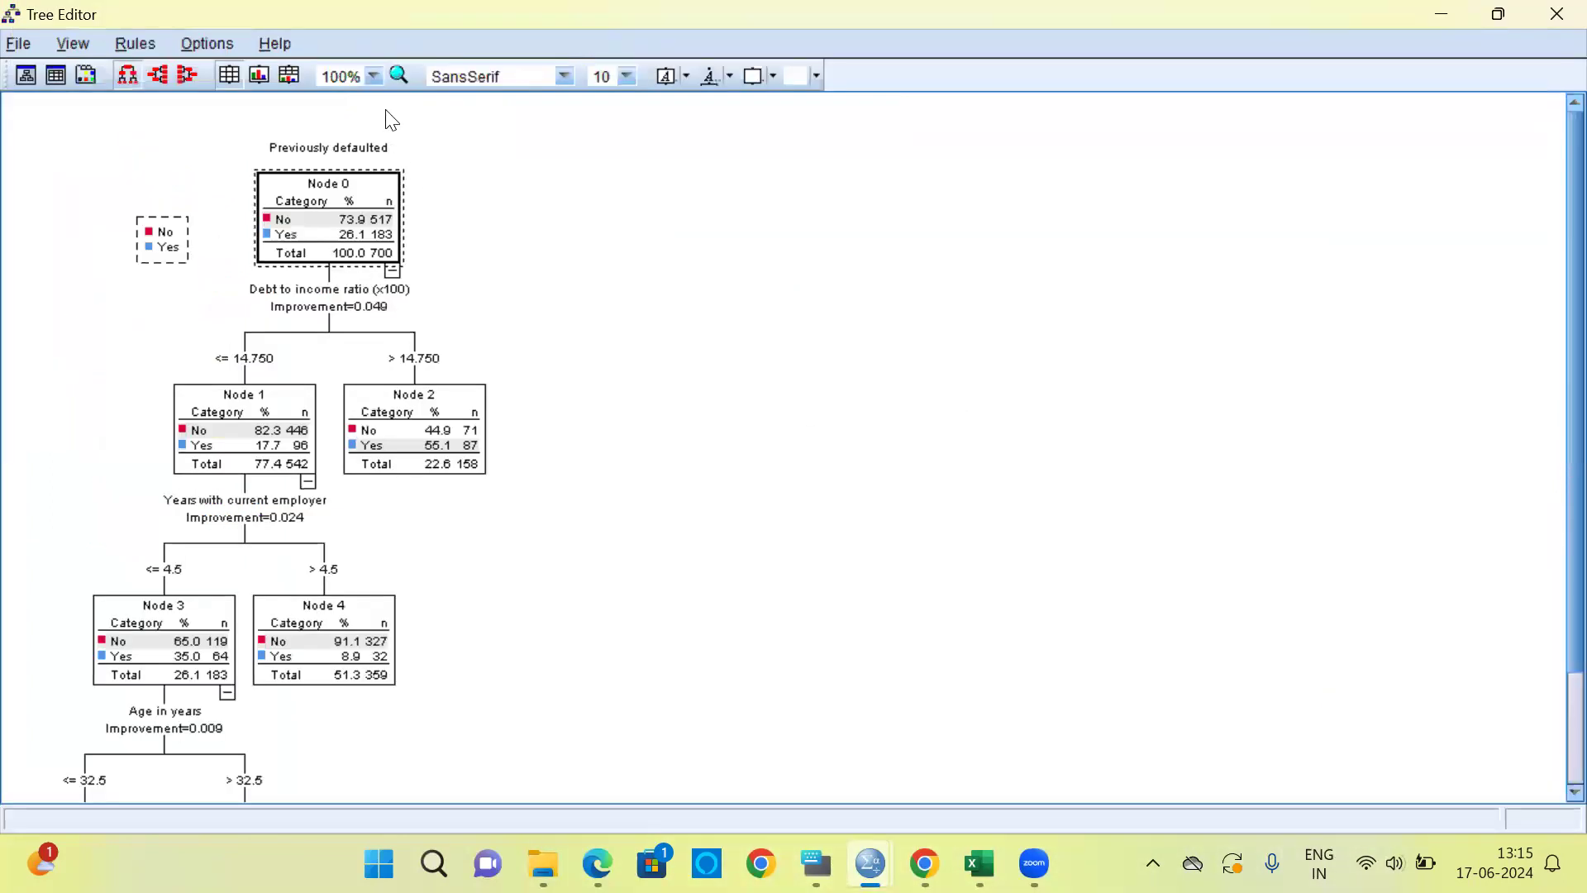
{"action": "left_click", "coordinate": [374, 76]}
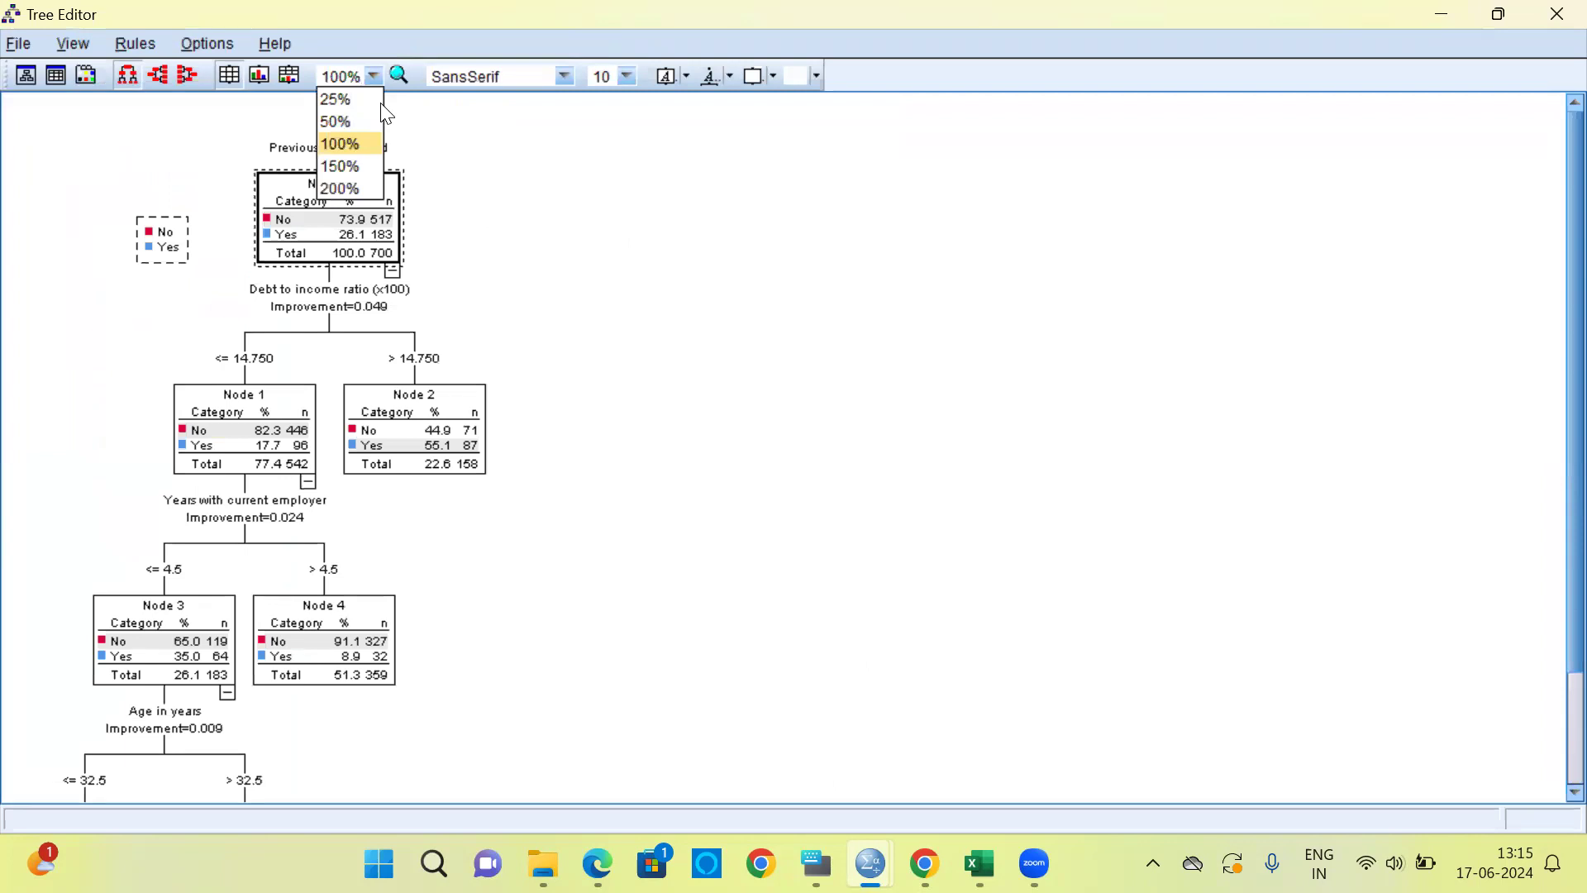
{"action": "left_click", "coordinate": [351, 186]}
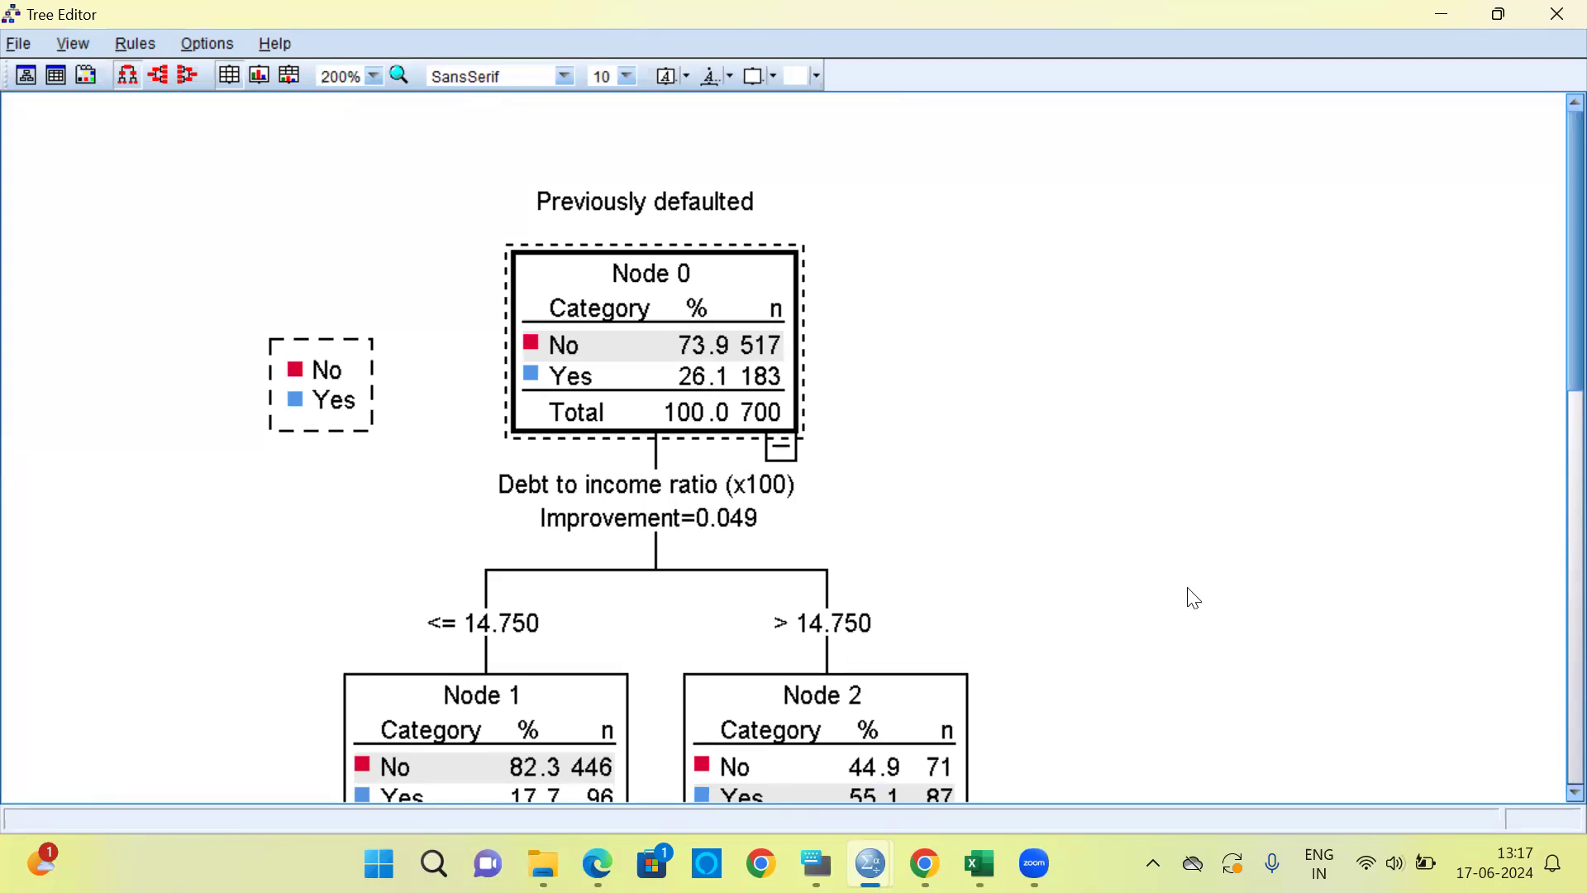
Step: Examine the tree from the root node through the debt-to-income, employment and age splits down to the terminal nodes
{"action": "scroll", "coordinate": [1554, 390], "scroll_direction": "down", "scroll_amount": 2}
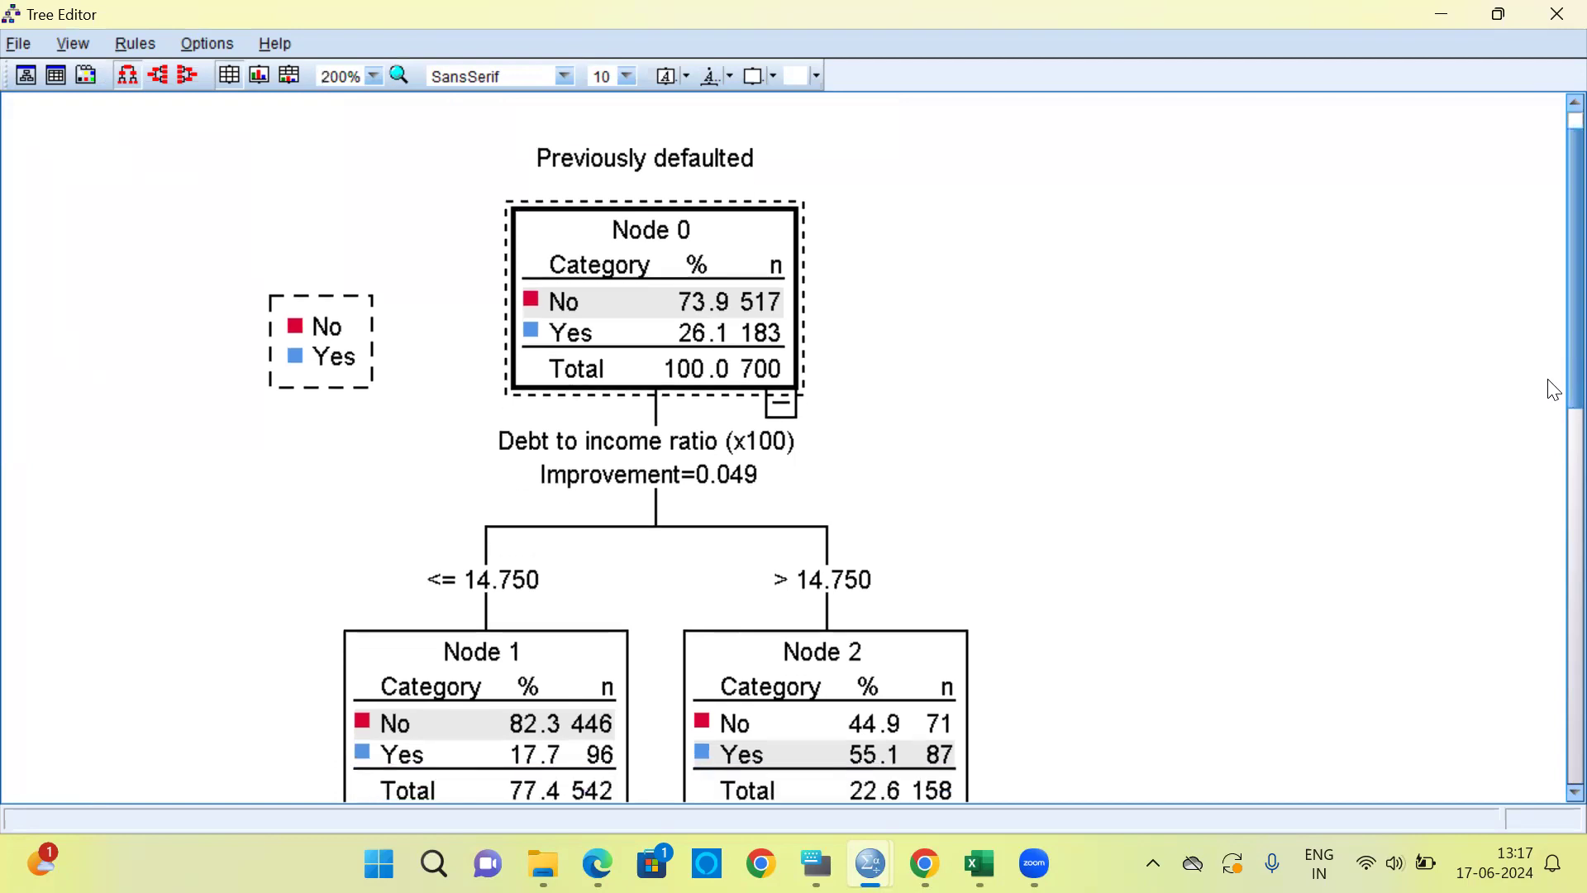
{"action": "scroll", "coordinate": [1555, 390], "scroll_direction": "down", "scroll_amount": 4}
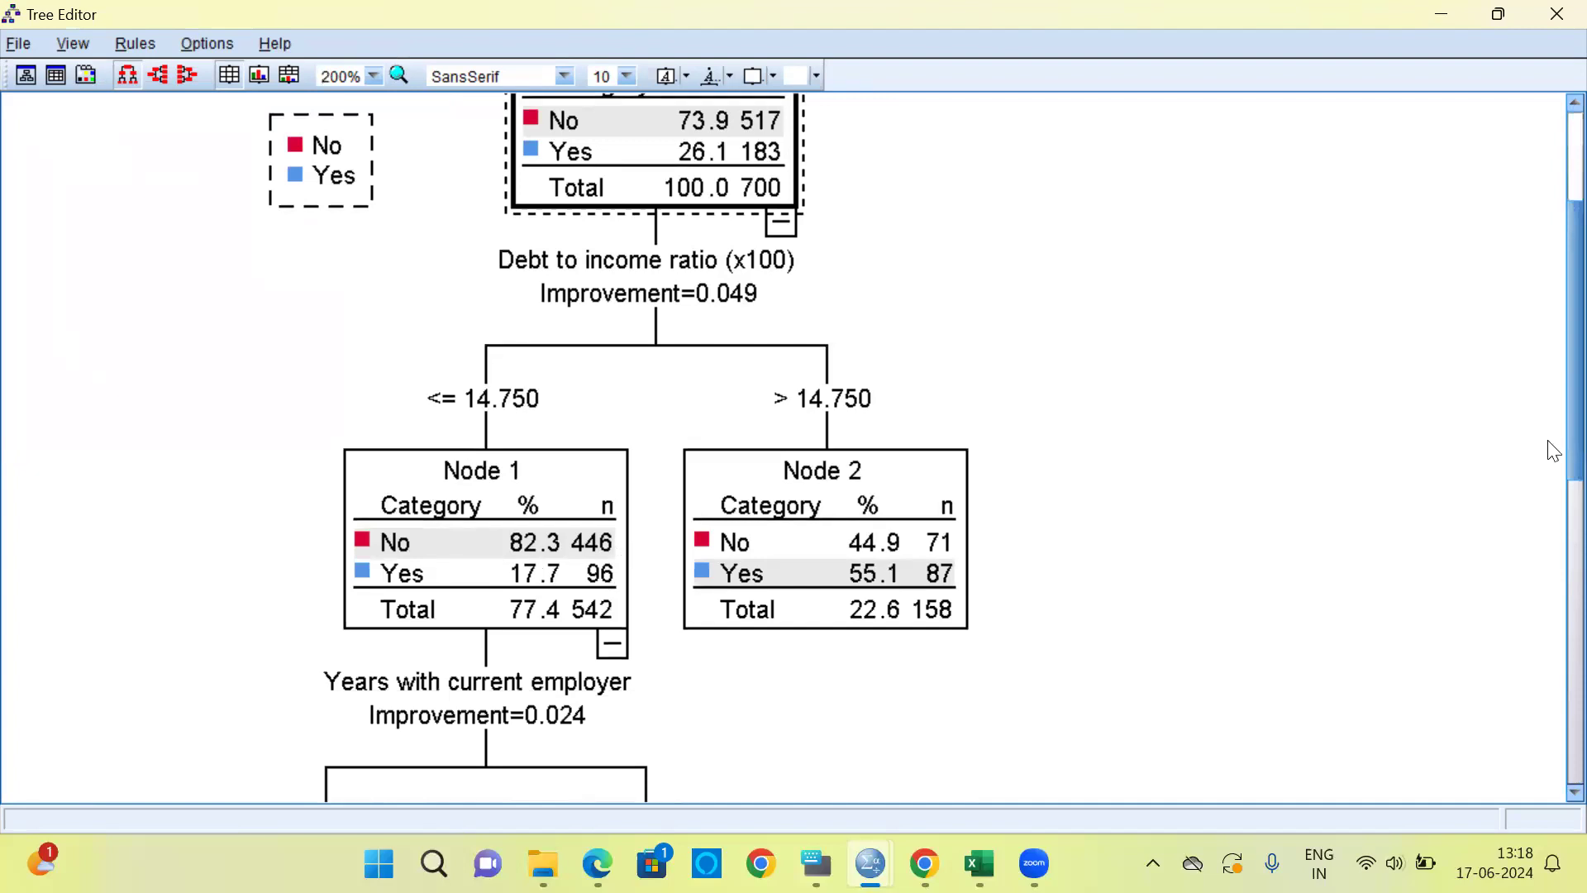
{"action": "scroll", "coordinate": [1553, 463], "scroll_direction": "down", "scroll_amount": 10}
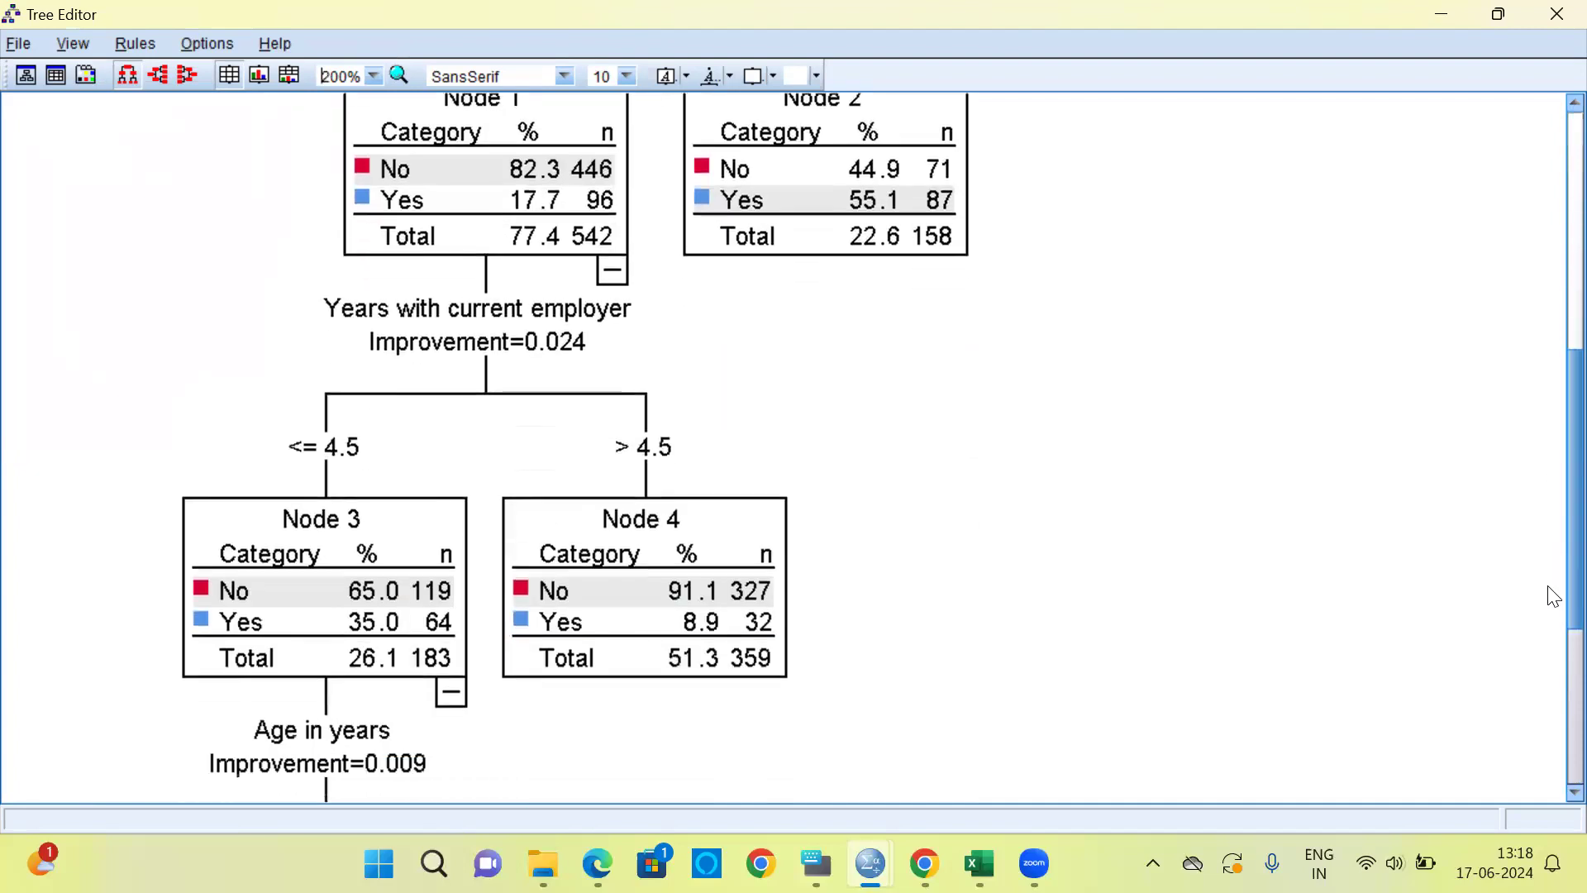
{"action": "scroll", "coordinate": [1553, 616], "scroll_direction": "up", "scroll_amount": 5}
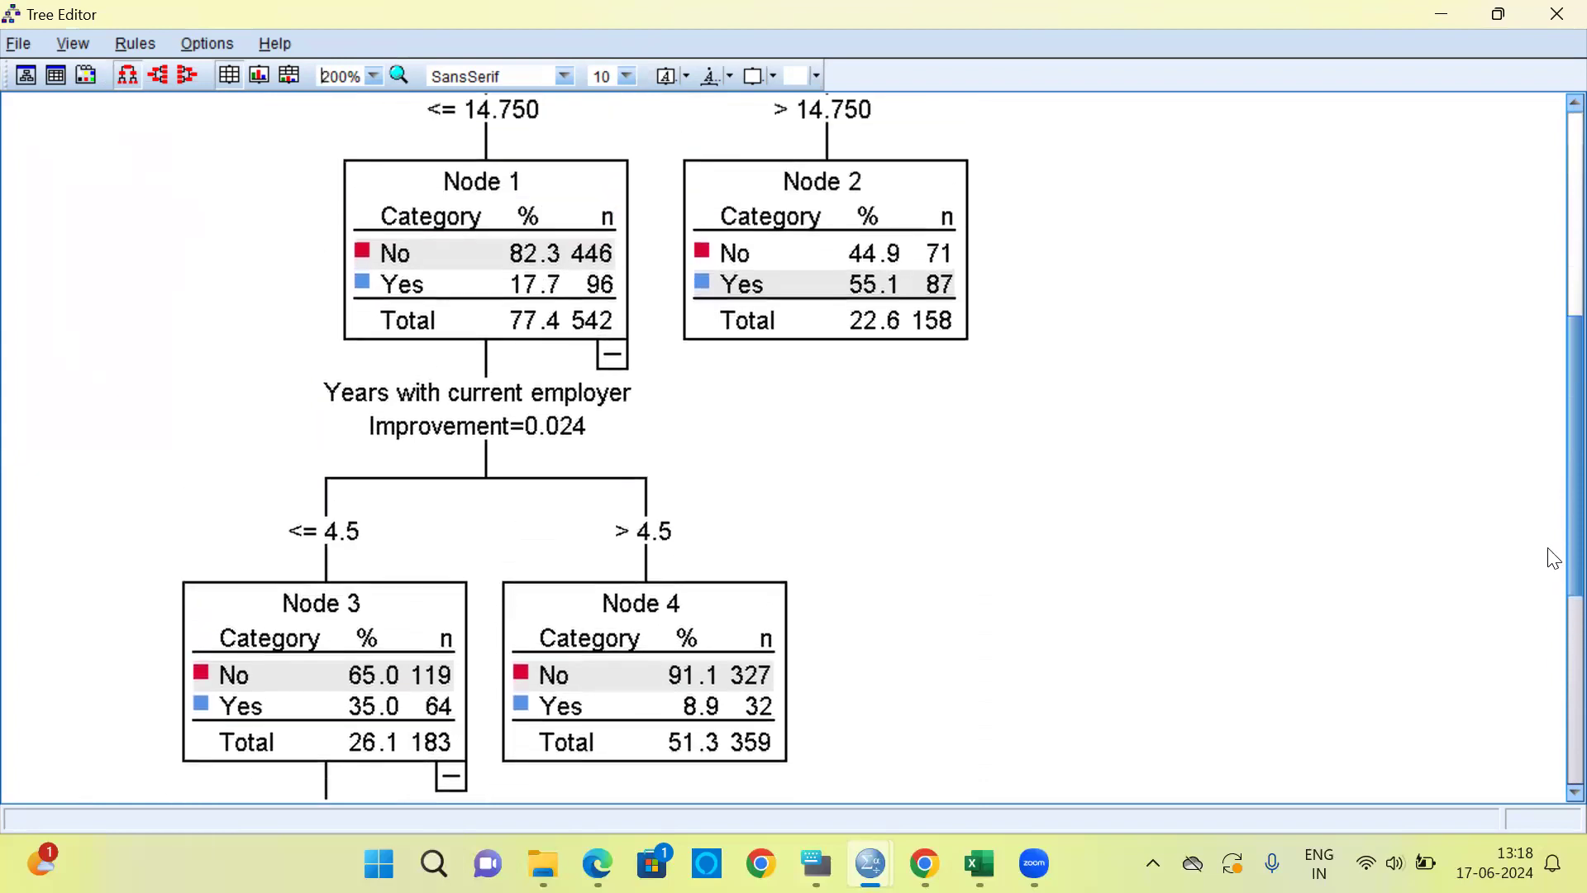
{"action": "scroll", "coordinate": [1553, 537], "scroll_direction": "down", "scroll_amount": 2}
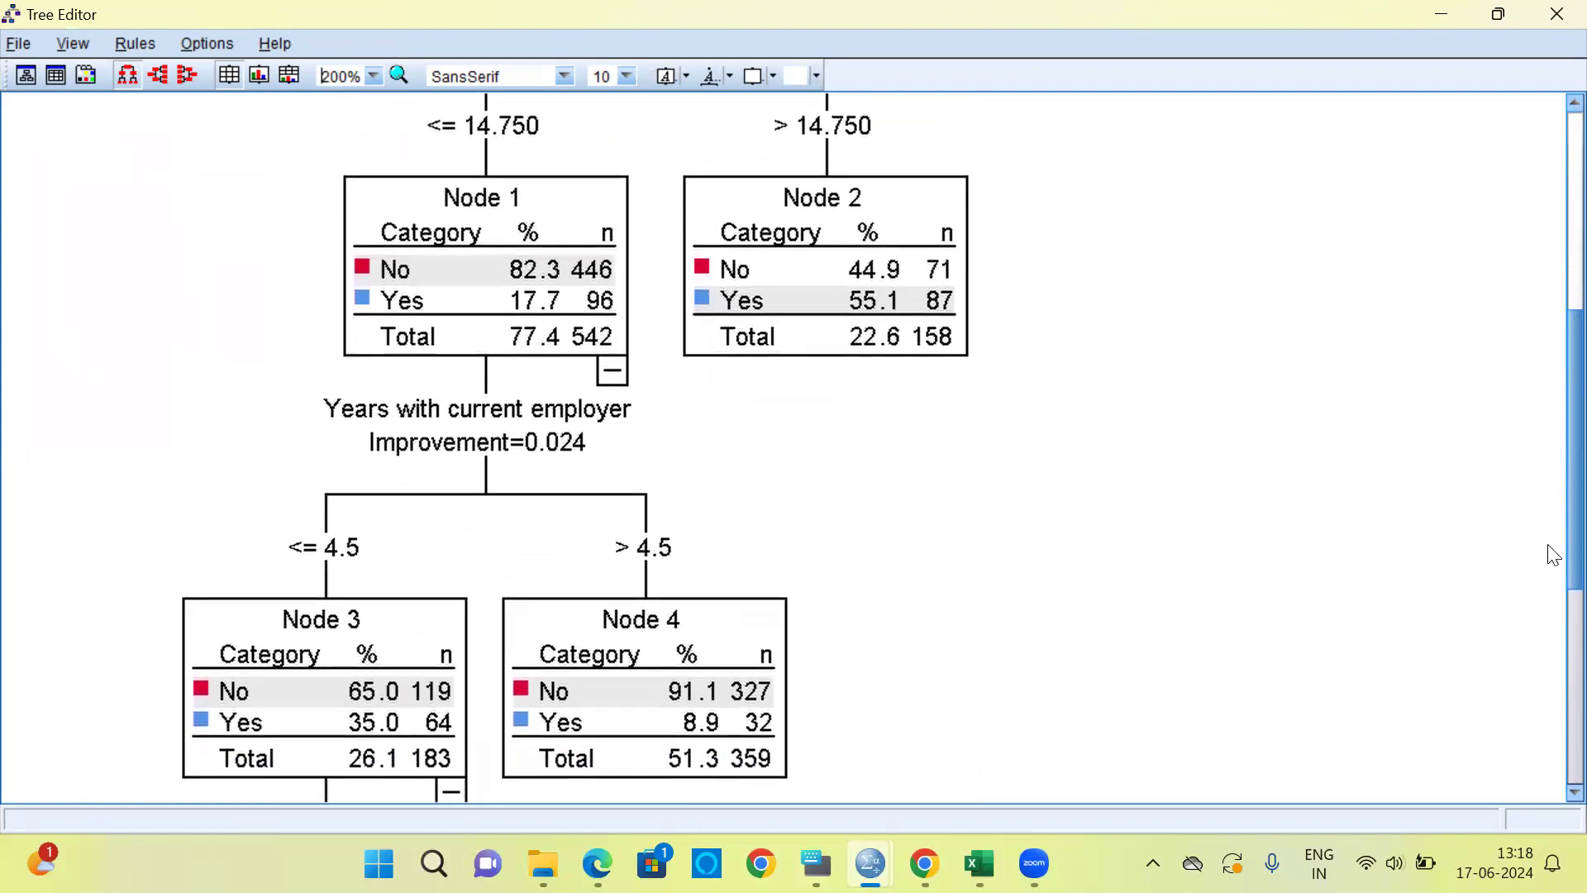
{"action": "scroll", "coordinate": [1553, 579], "scroll_direction": "down", "scroll_amount": 3}
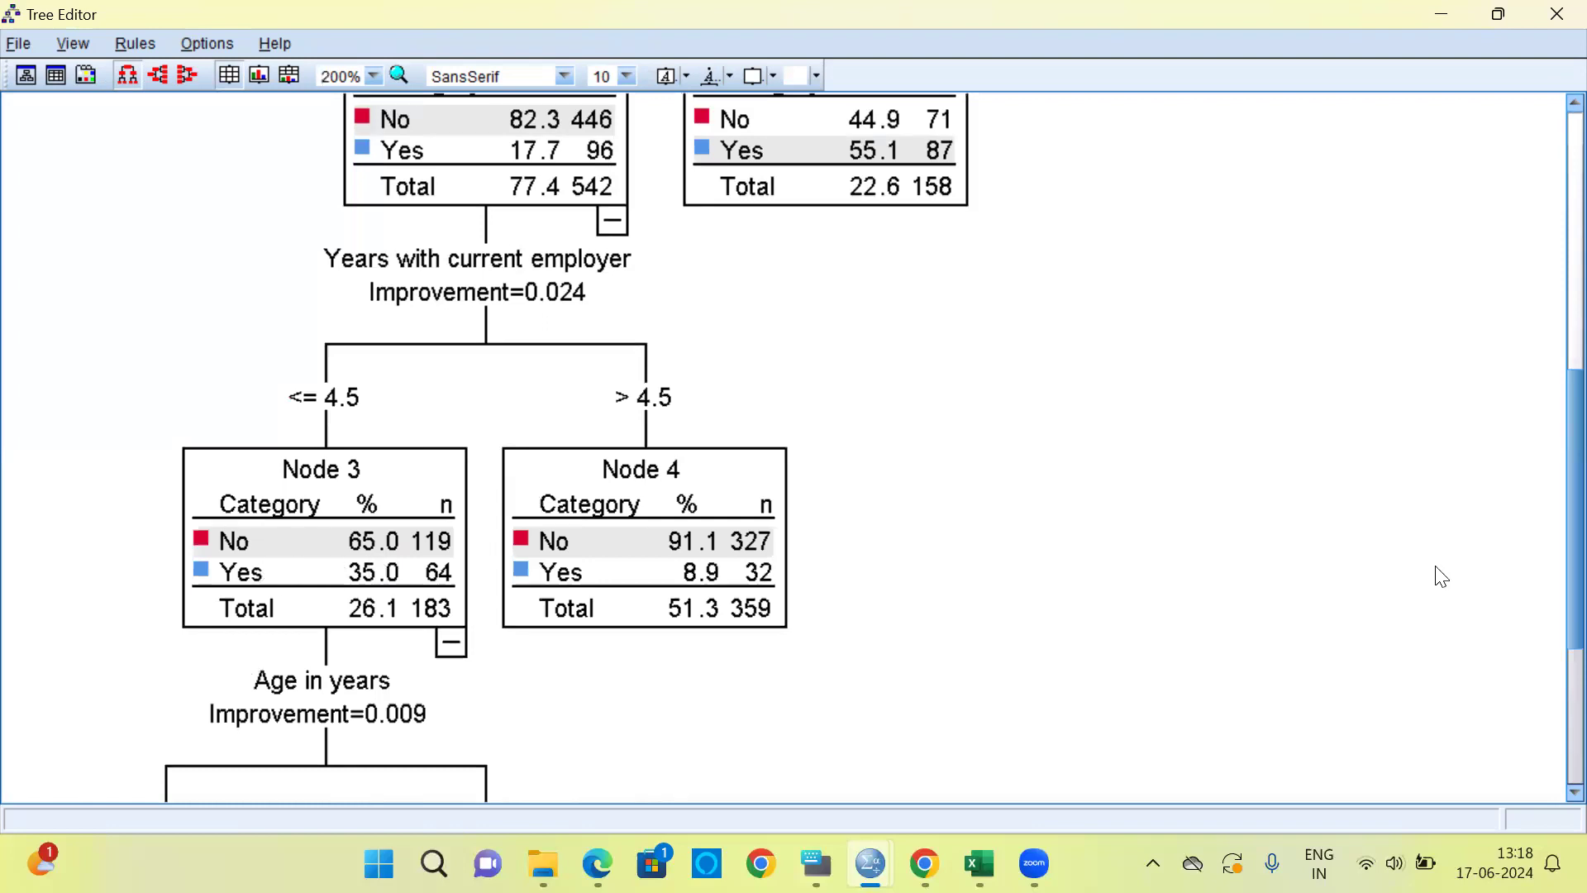
{"action": "left_click_drag", "start_coordinate": [1554, 543], "coordinate": [1548, 694]}
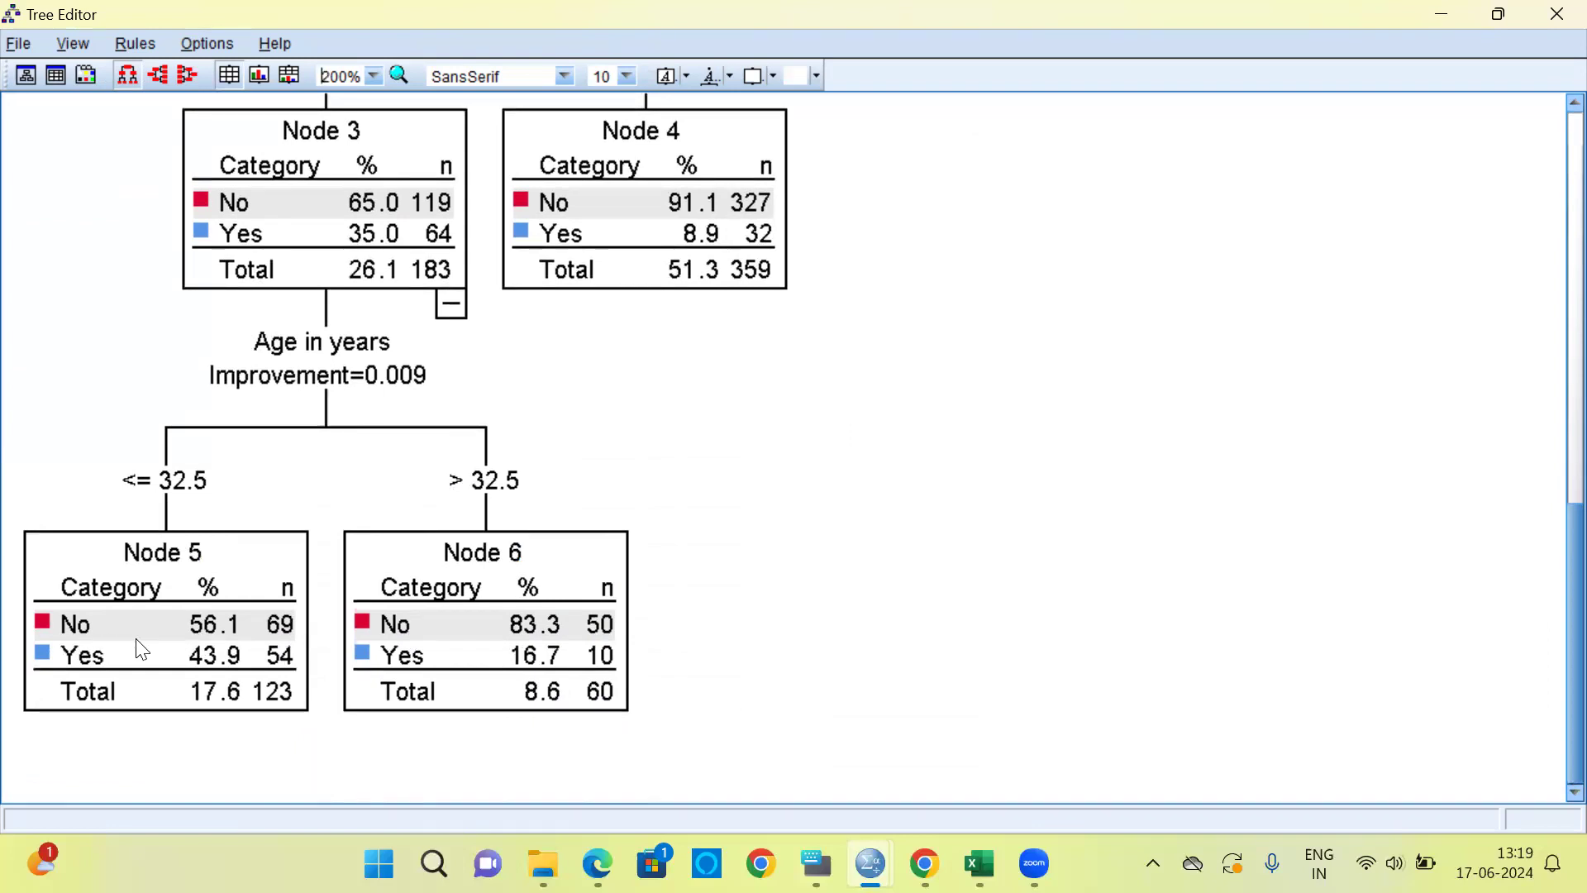
{"action": "scroll", "coordinate": [1554, 655], "scroll_direction": "up", "scroll_amount": 10}
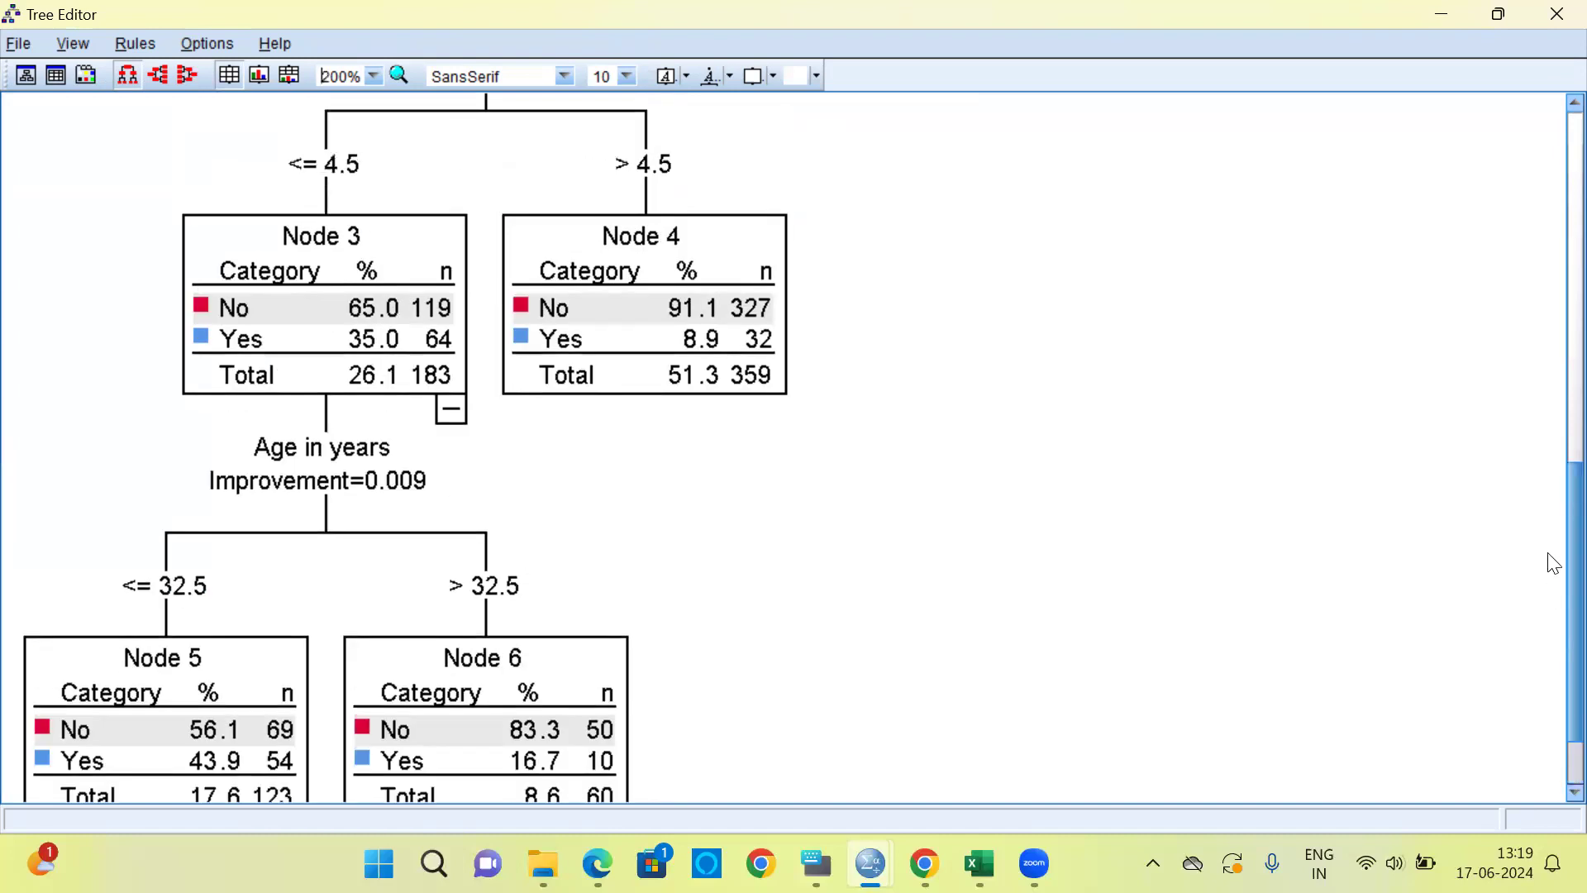
{"action": "scroll", "coordinate": [1541, 322], "scroll_direction": "up", "scroll_amount": 3}
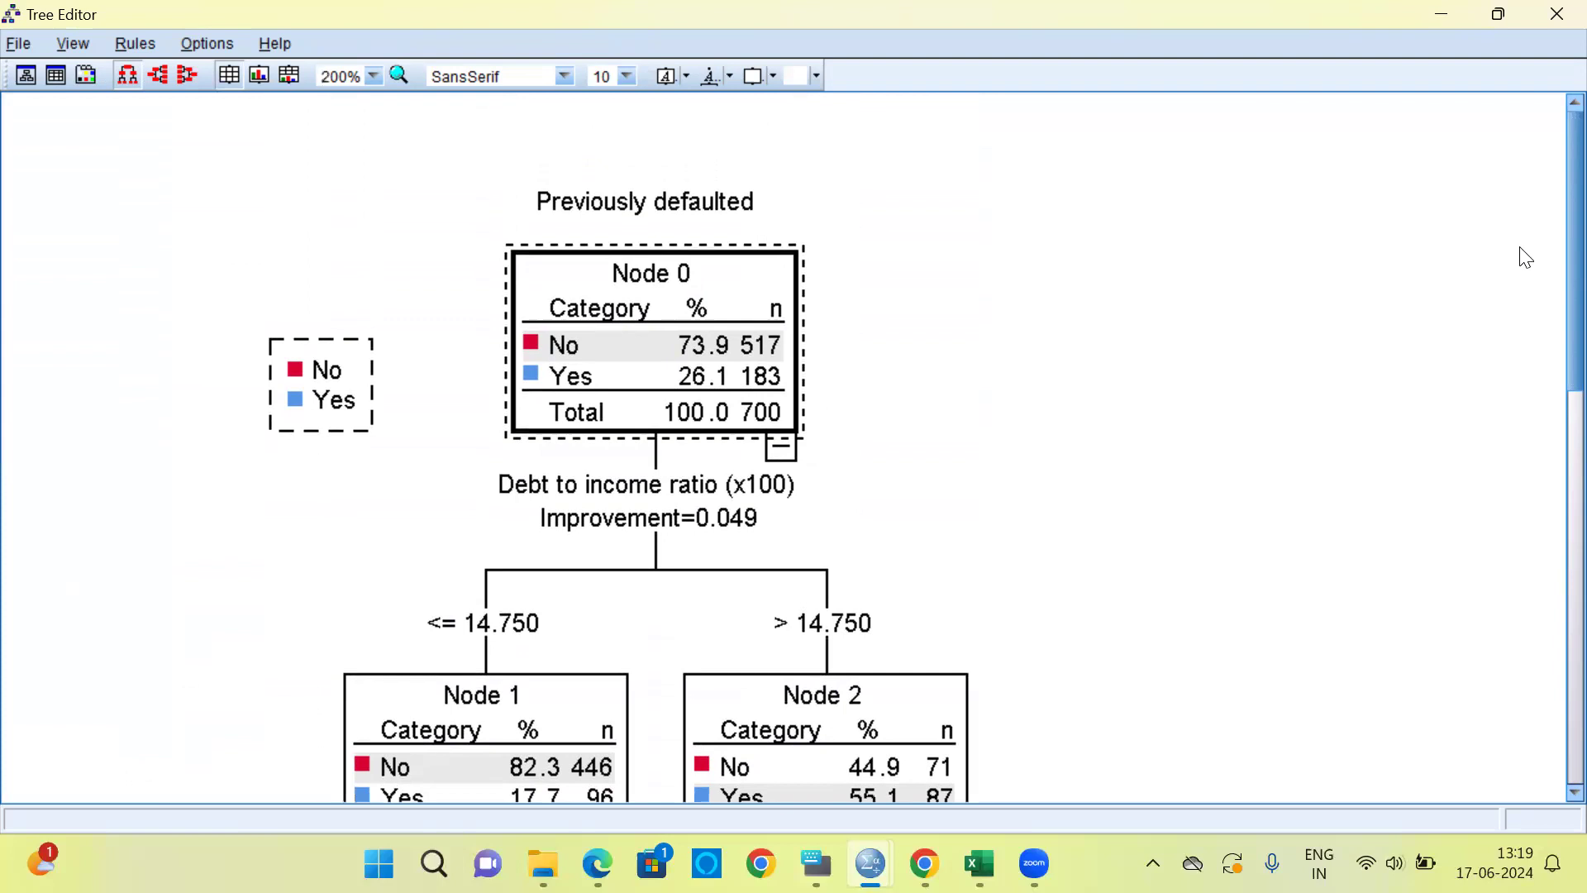
Step: Preview the tree in left-to-right and right-to-left orientation, and restore the top-down orientation
{"action": "left_click", "coordinate": [161, 82]}
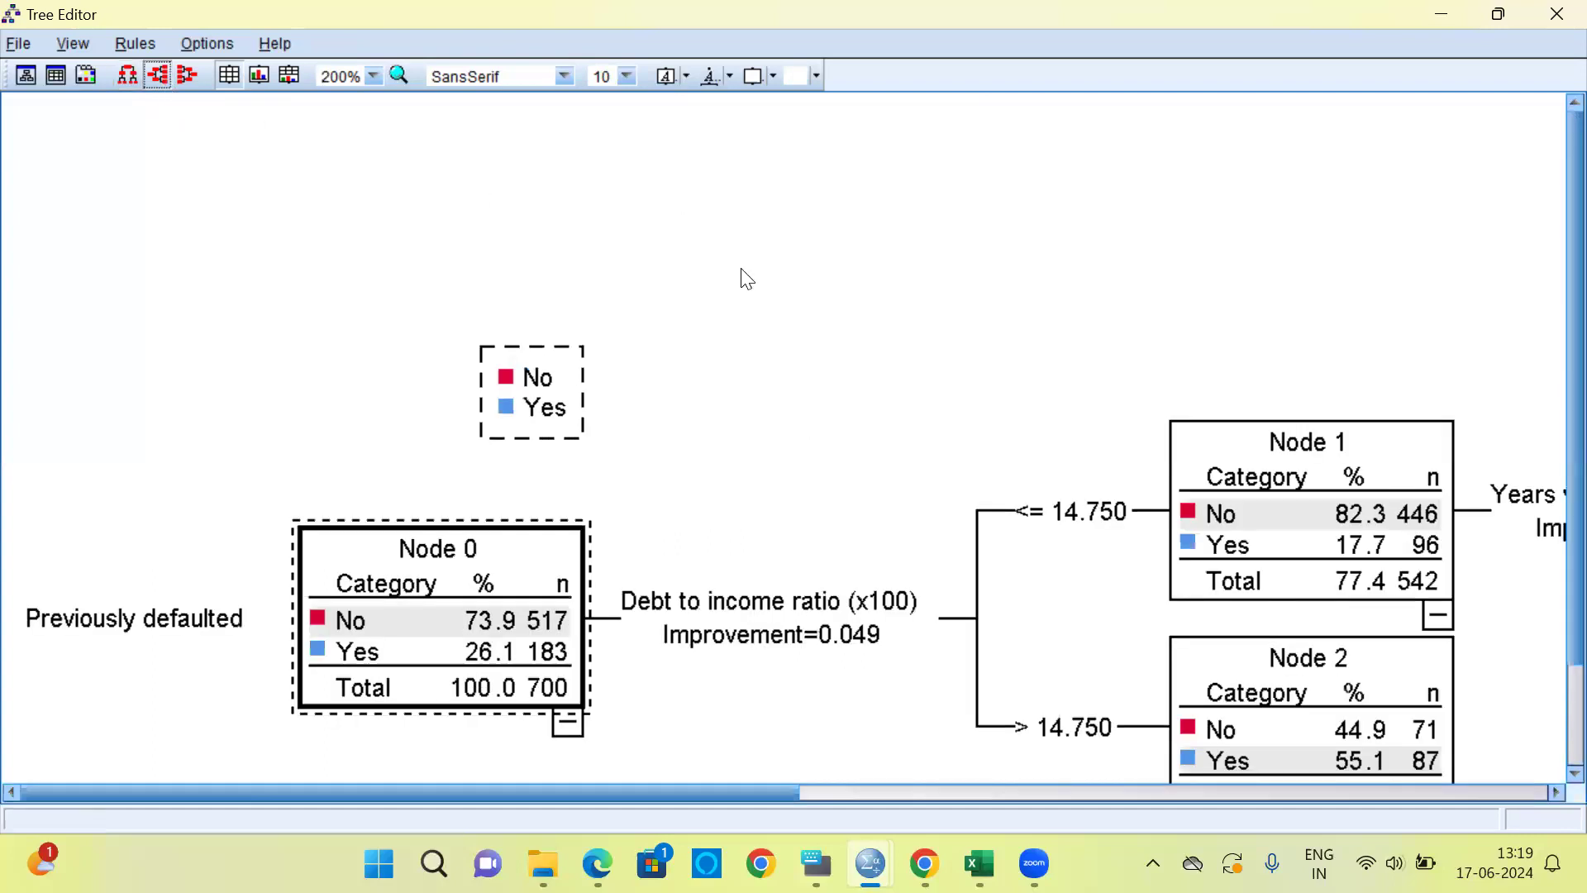
{"action": "scroll", "coordinate": [1548, 325], "scroll_direction": "down", "scroll_amount": 1}
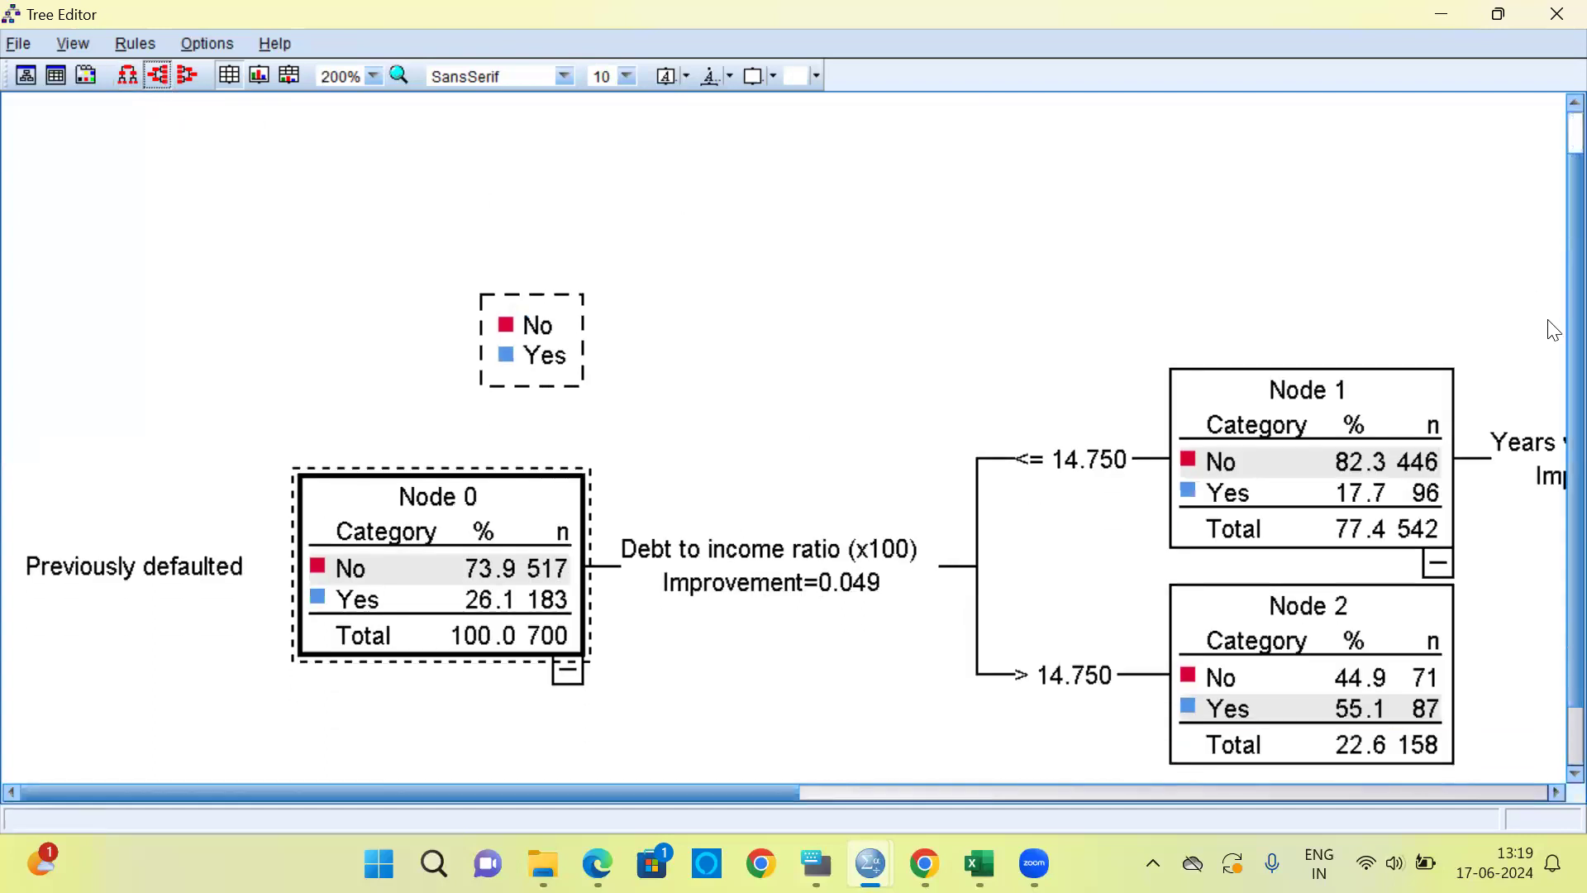
{"action": "scroll", "coordinate": [1550, 331], "scroll_direction": "up", "scroll_amount": 1}
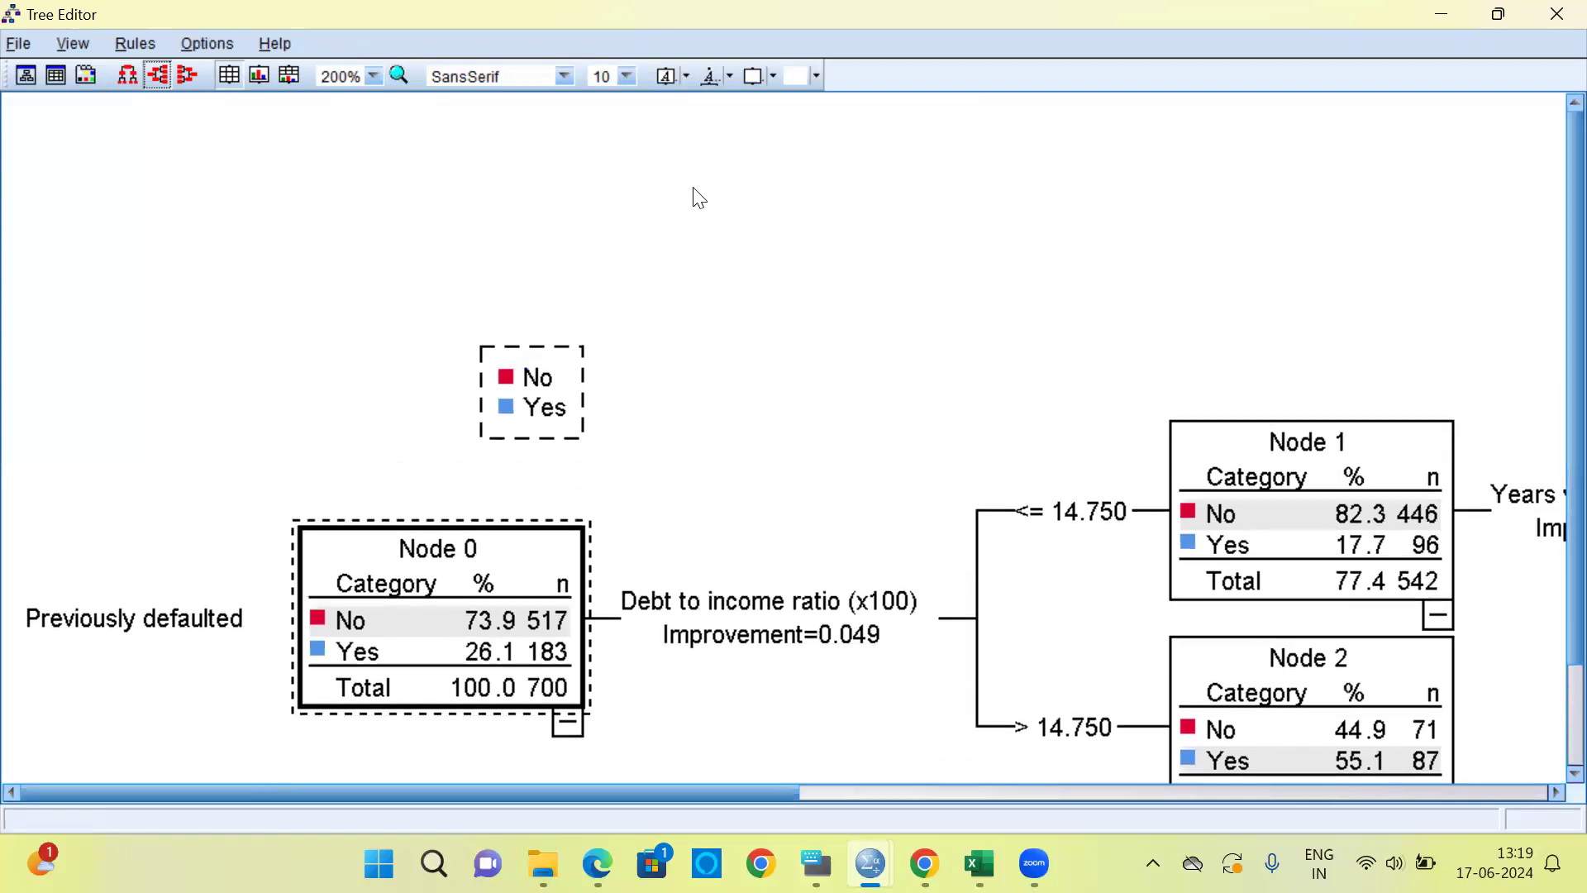
{"action": "left_click", "coordinate": [188, 74]}
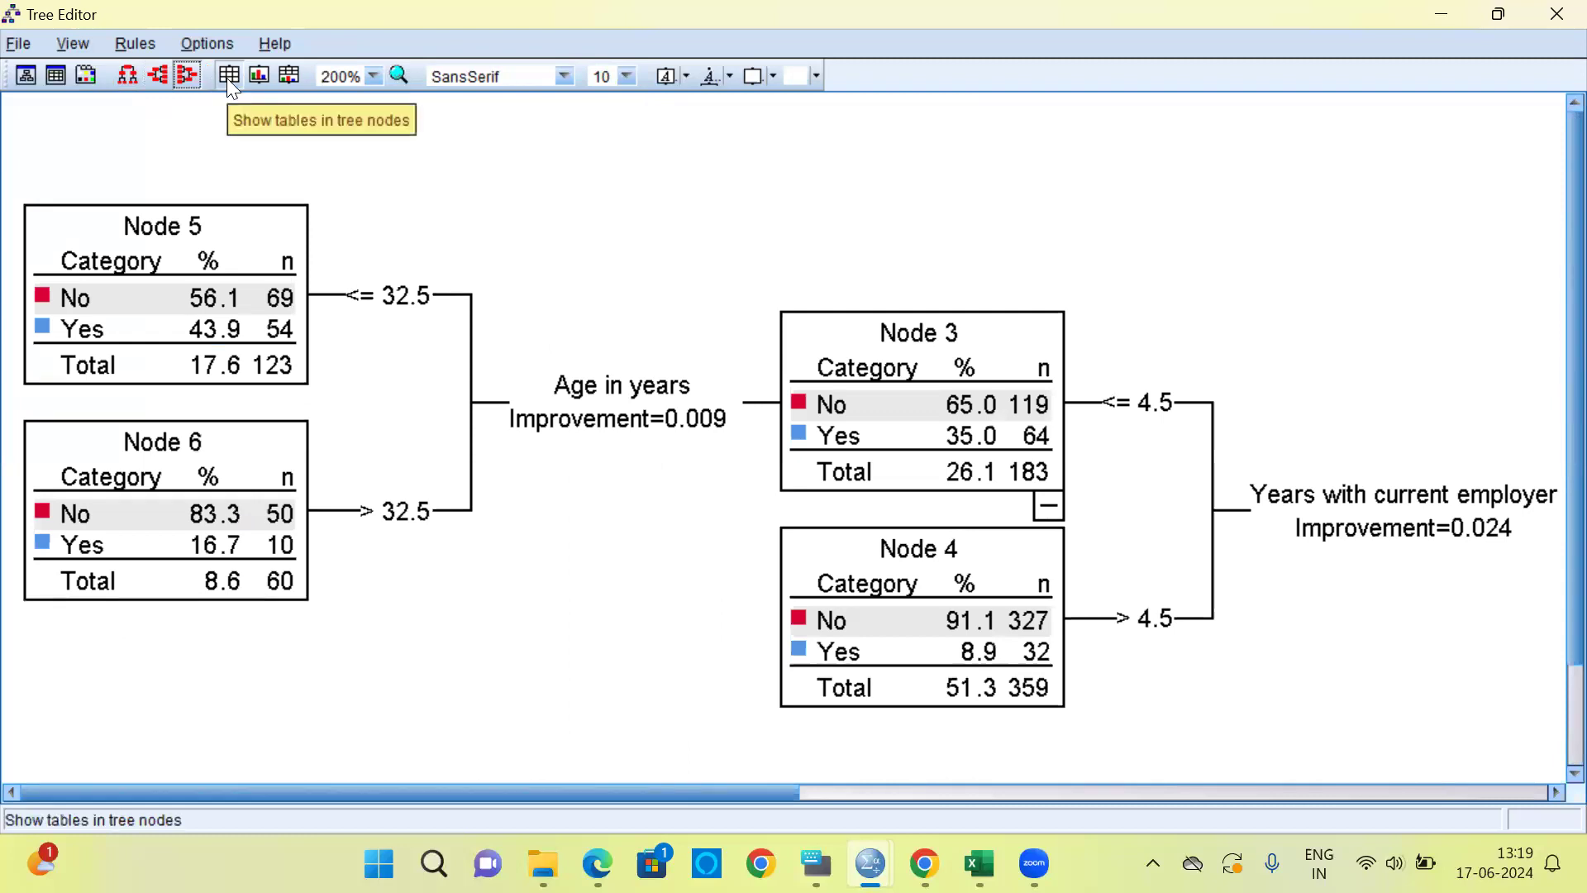
{"action": "left_click", "coordinate": [128, 76]}
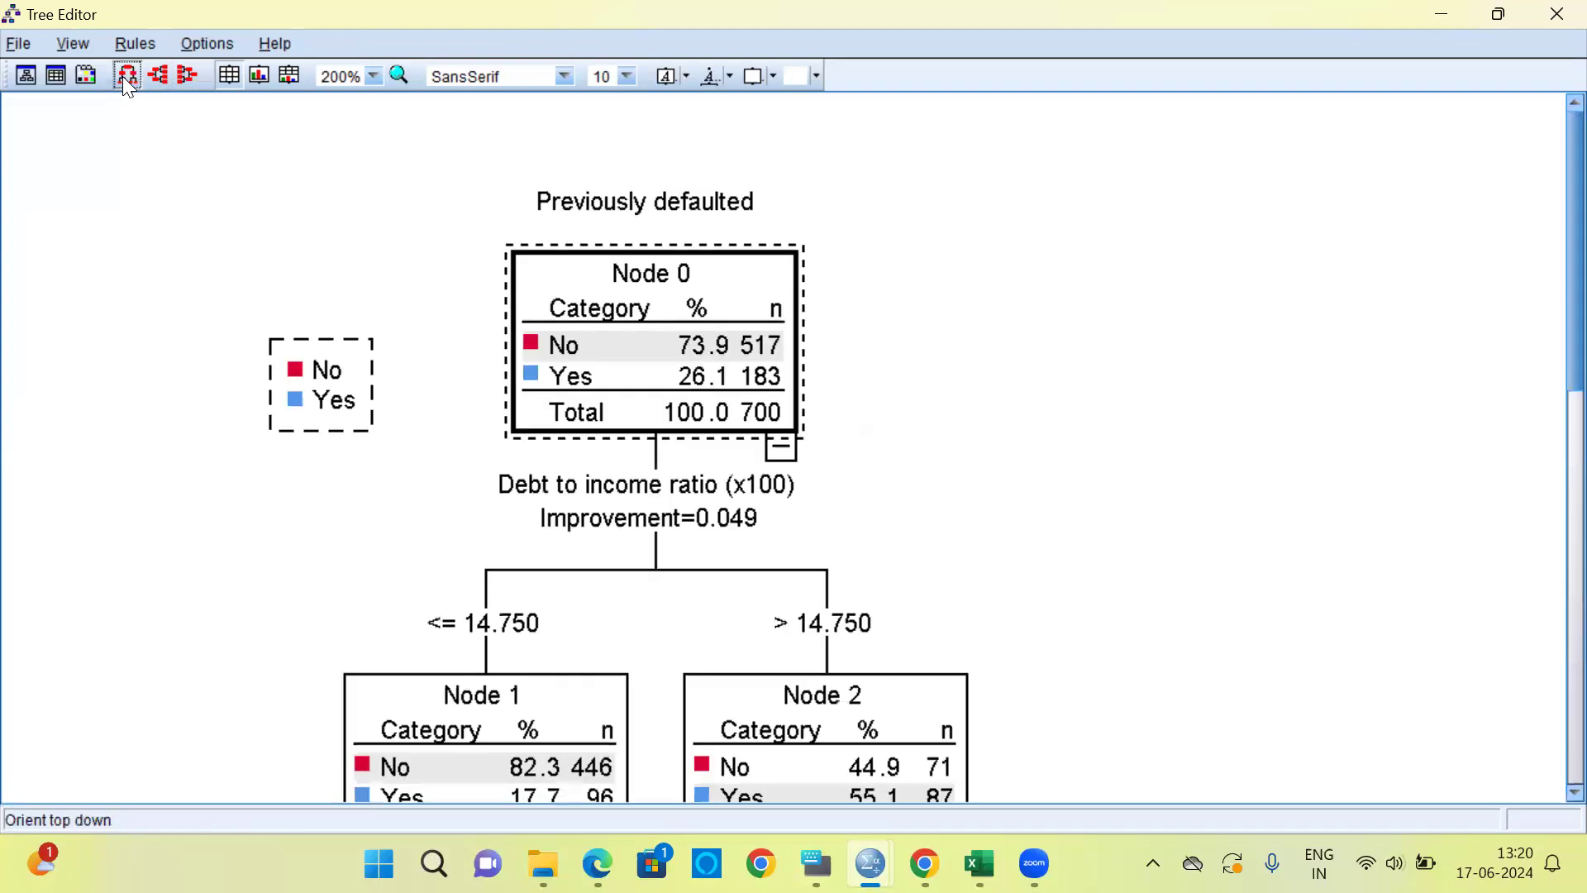
Step: Preview the tree nodes with charts only and with tables plus charts, and restore the tables-only display
{"action": "left_click", "coordinate": [230, 83]}
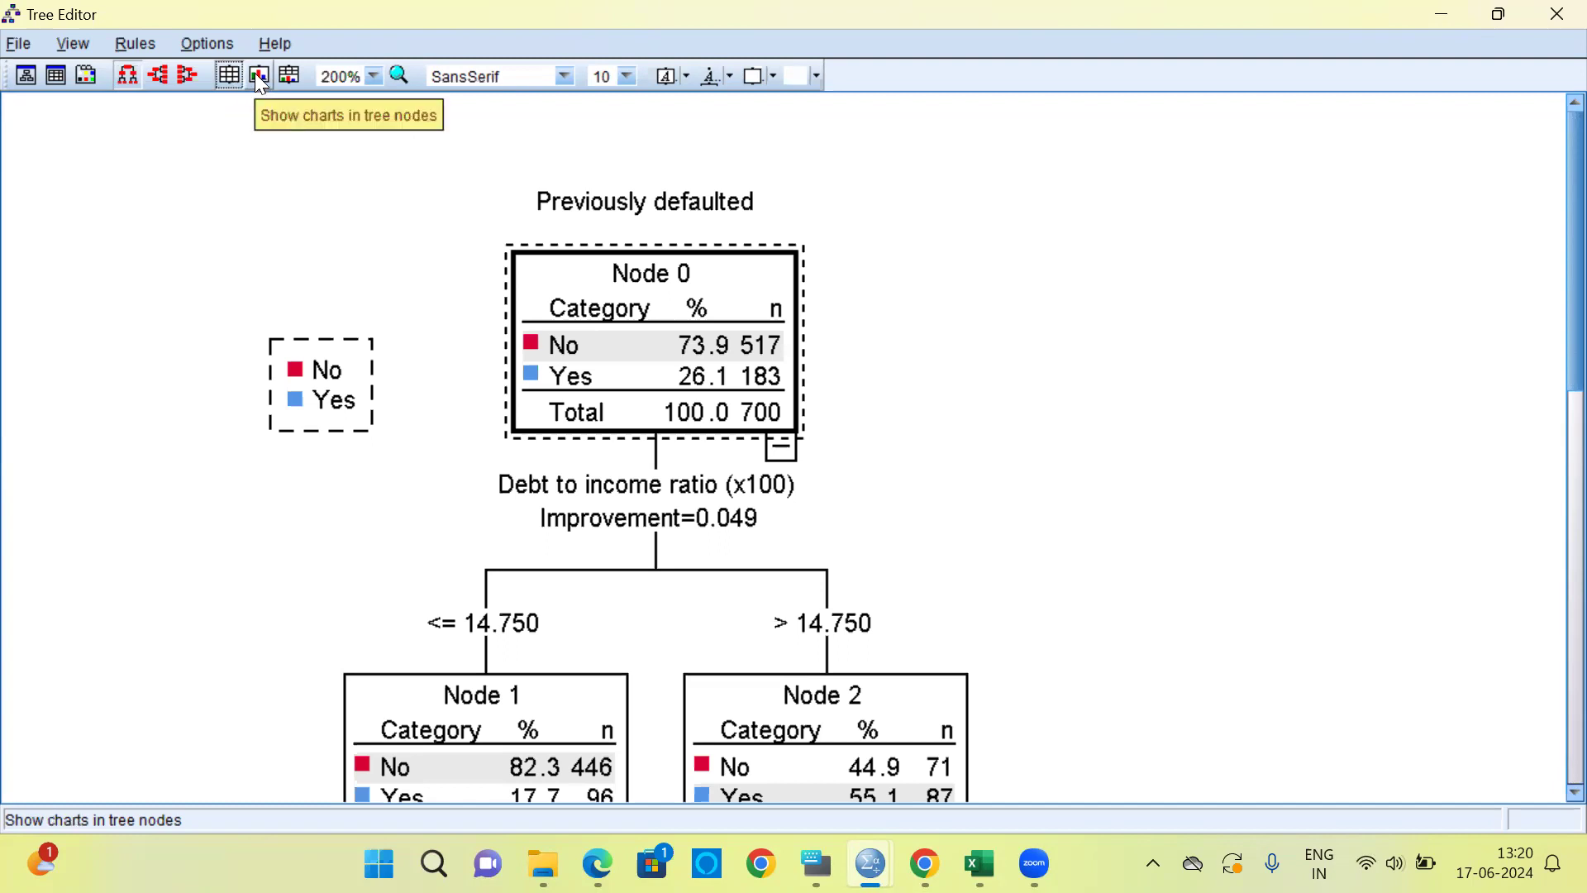
{"action": "left_click", "coordinate": [256, 76]}
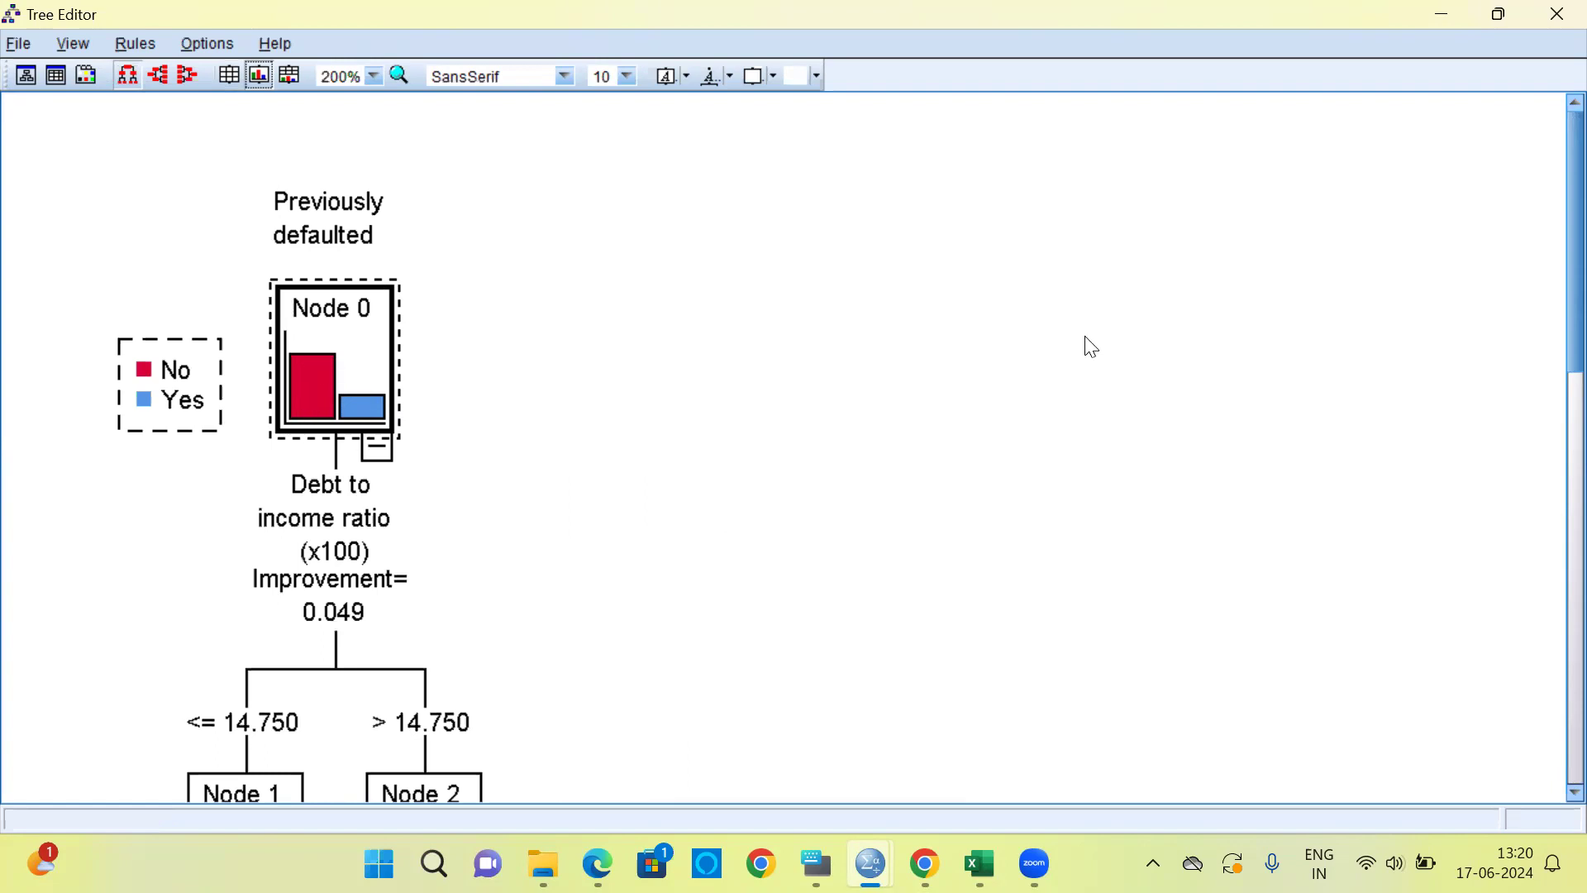
{"action": "mouse_move", "coordinate": [1552, 320]}
{"action": "left_mouse_down"}
{"action": "mouse_move", "coordinate": [1552, 719]}
{"action": "mouse_move", "coordinate": [1548, 308]}
{"action": "left_mouse_up"}
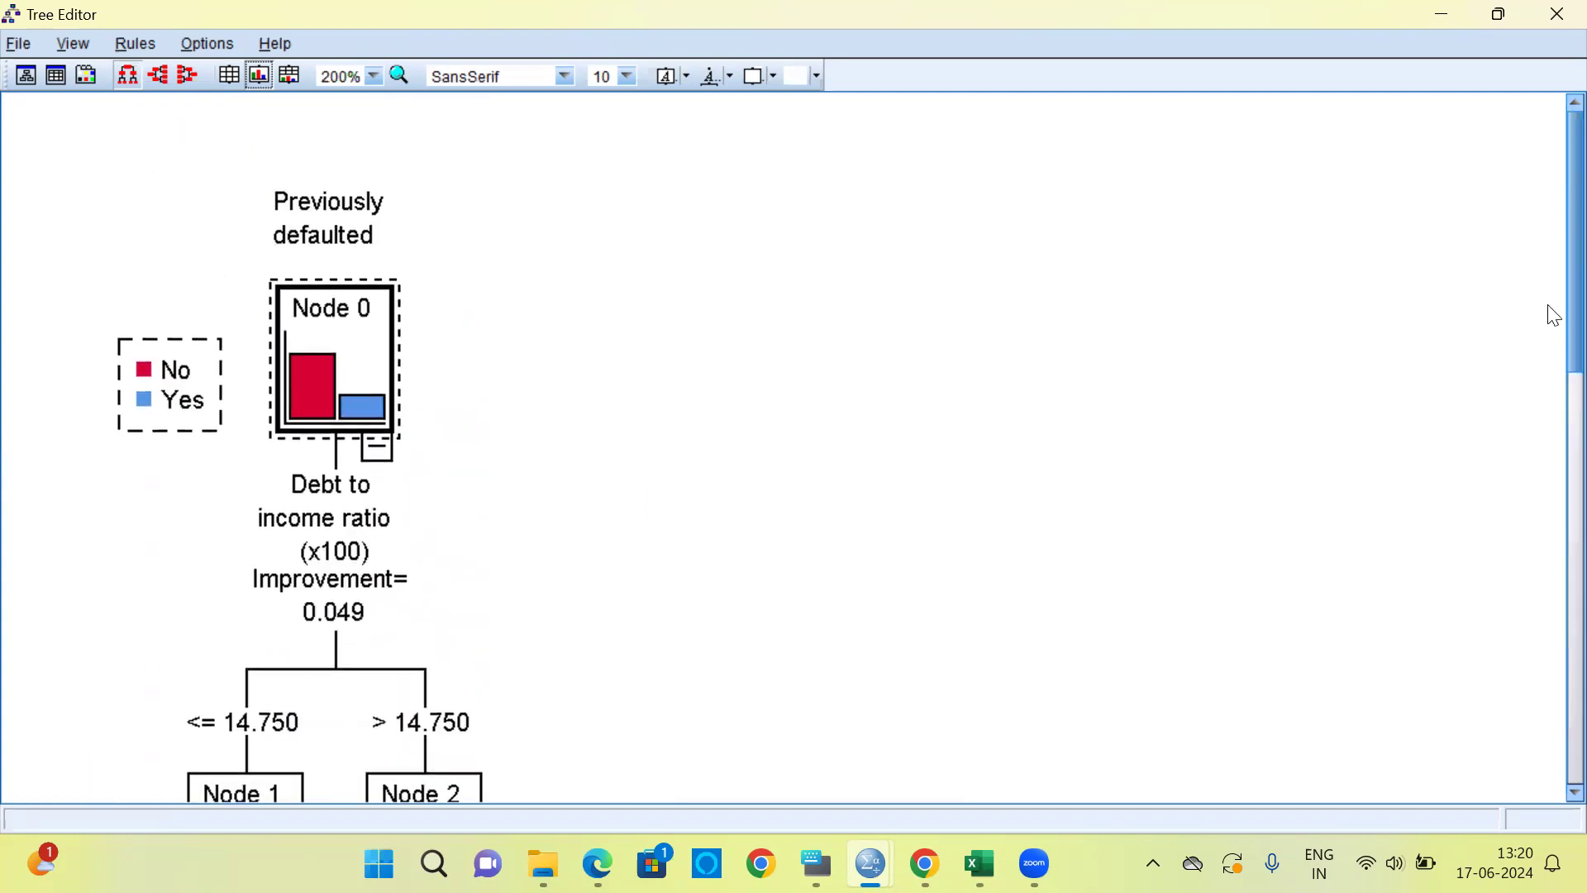
{"action": "left_click", "coordinate": [291, 76]}
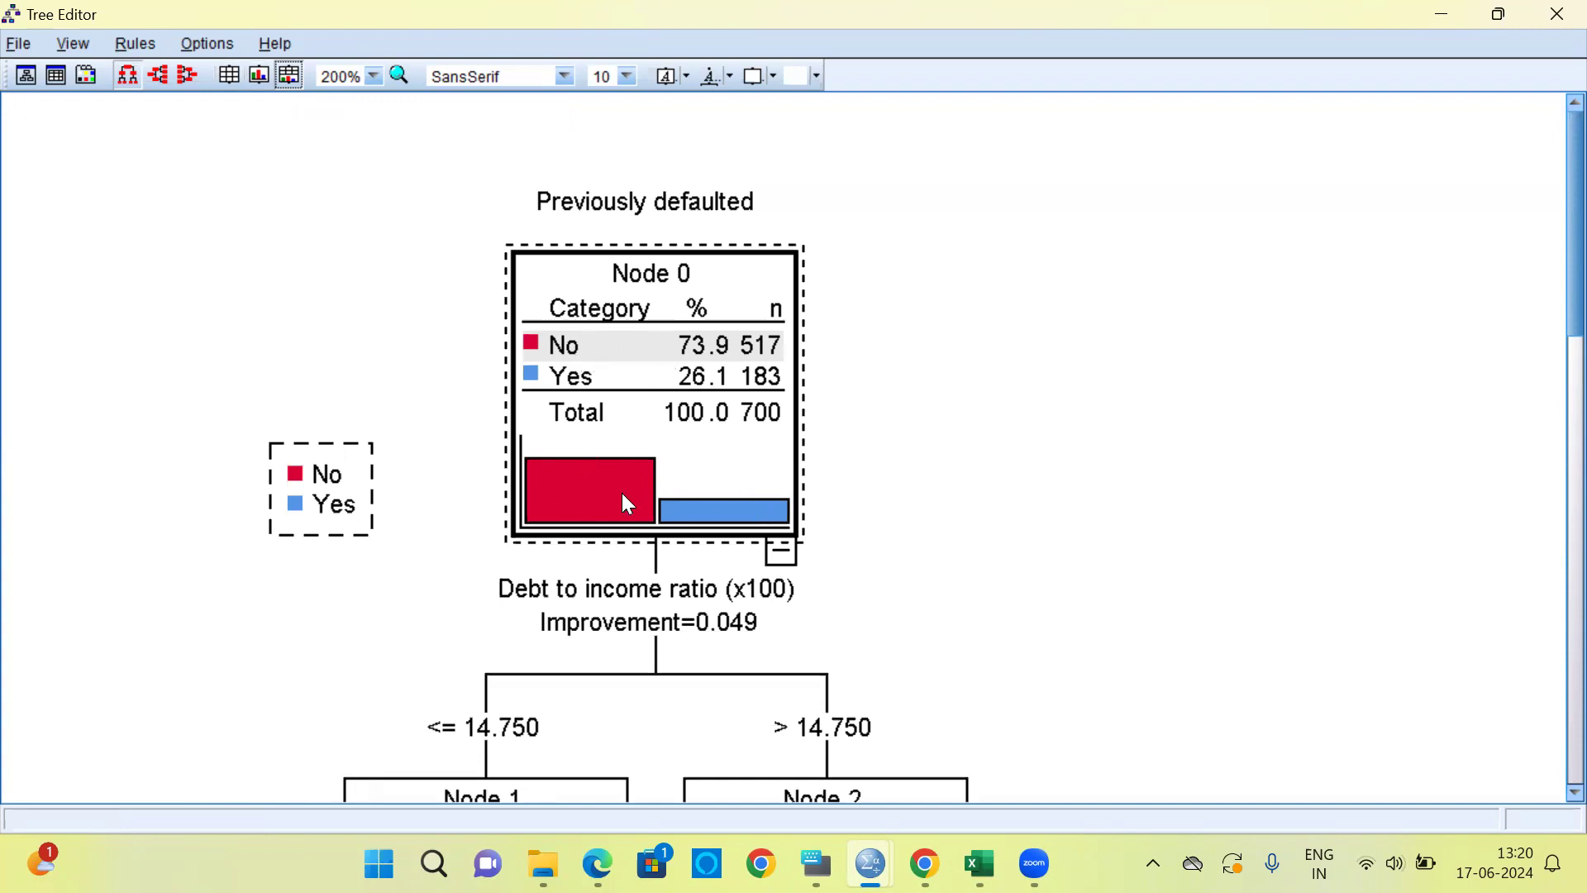
{"action": "left_click", "coordinate": [228, 76]}
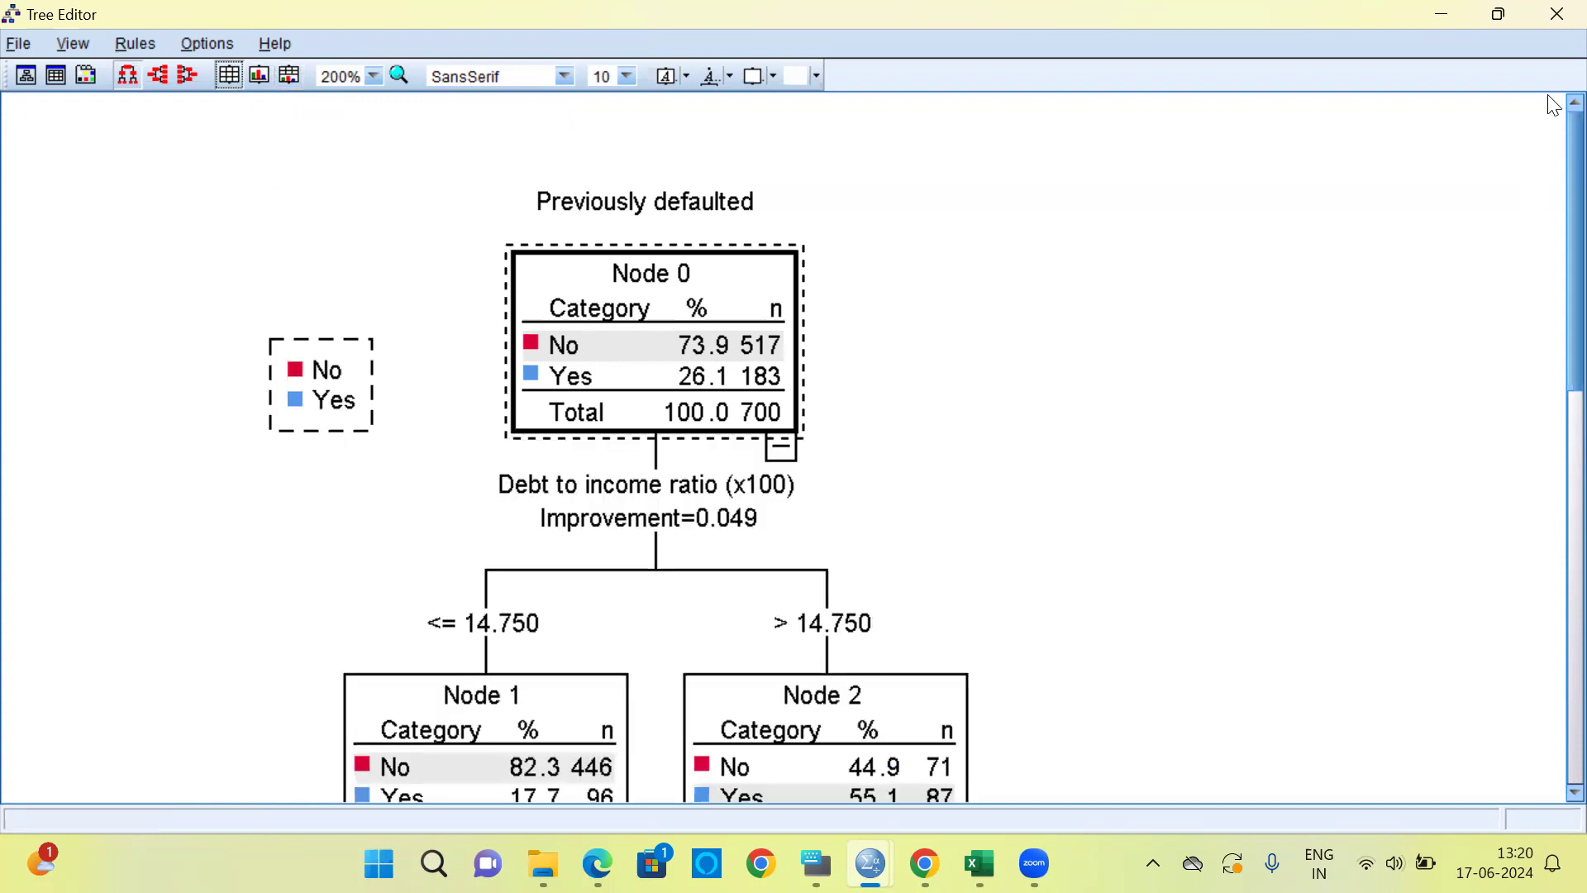
Step: Close the Tree Editor and examine the resubstitution and cross-validation estimates in the Risk table
{"action": "left_click", "coordinate": [1551, 17]}
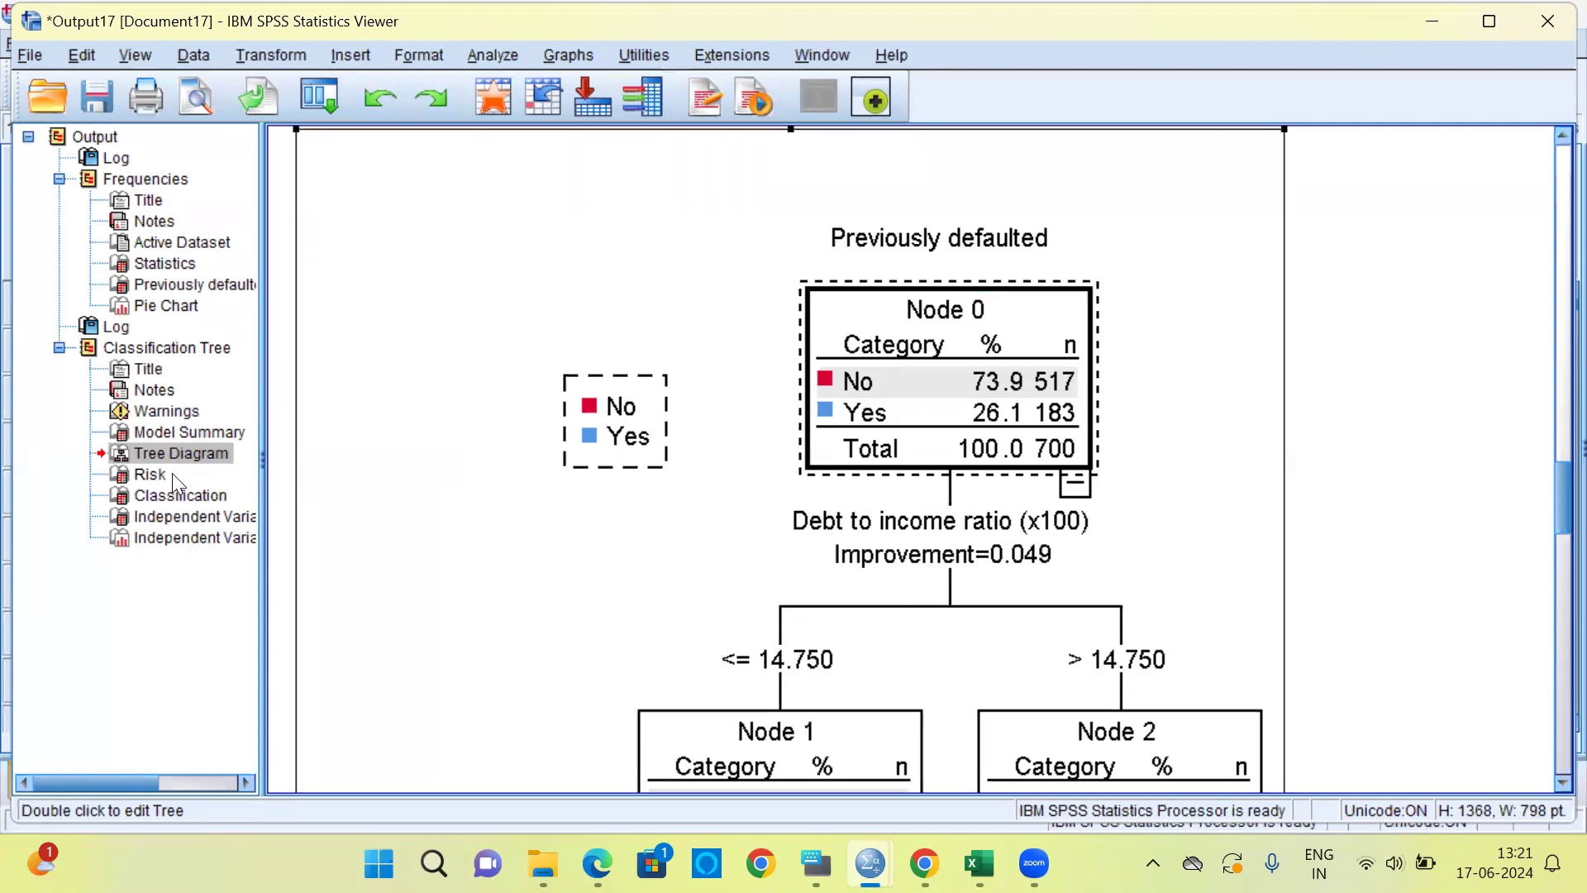
{"action": "left_click", "coordinate": [150, 474]}
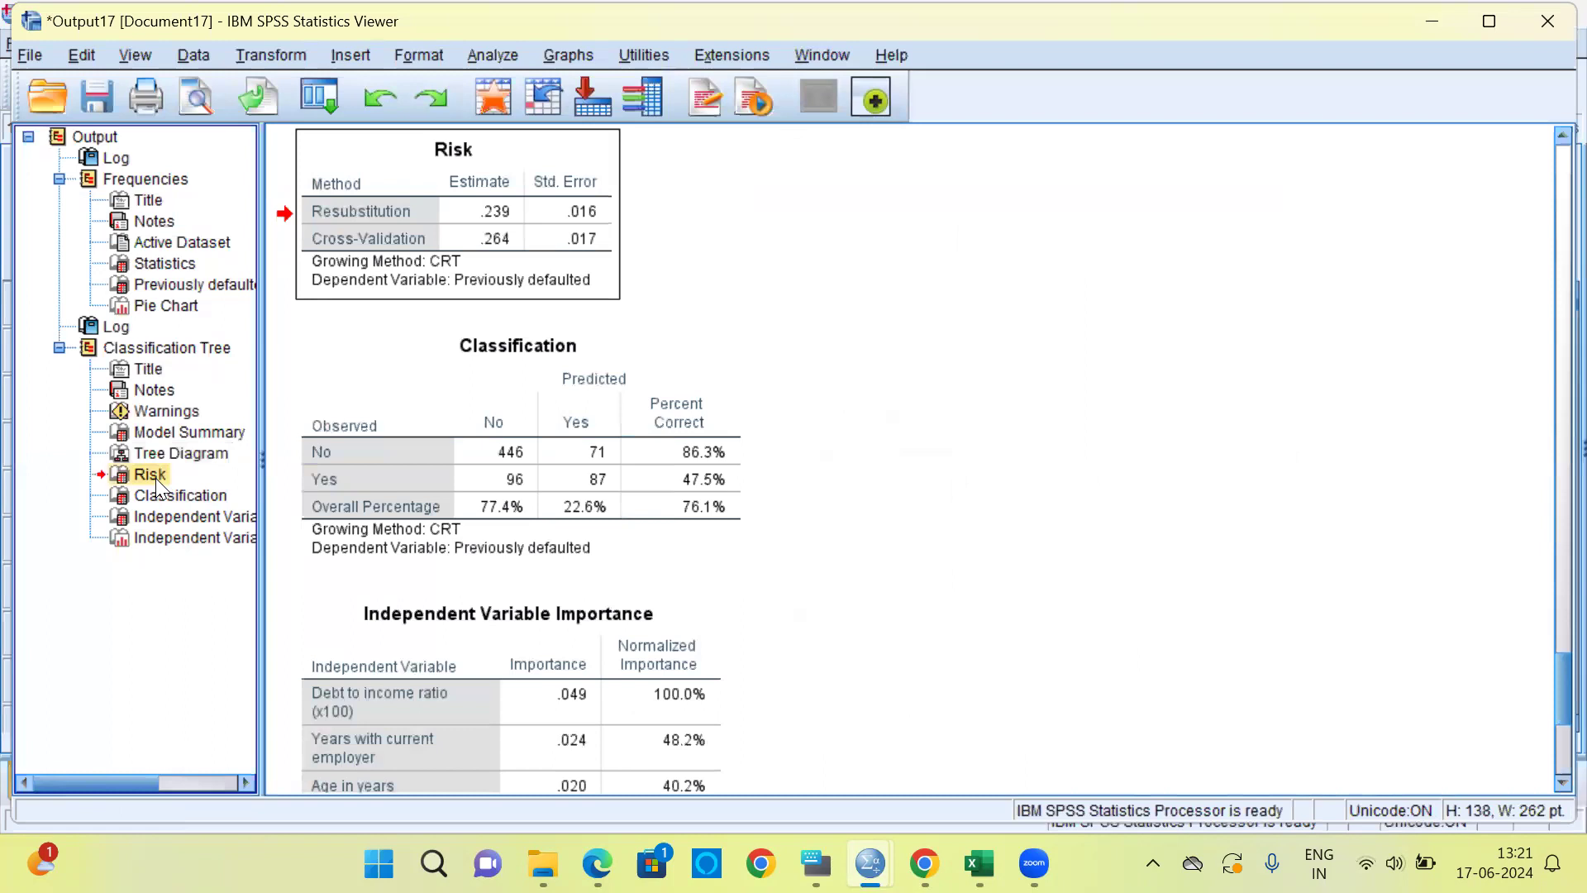
{"action": "left_click", "coordinate": [483, 211]}
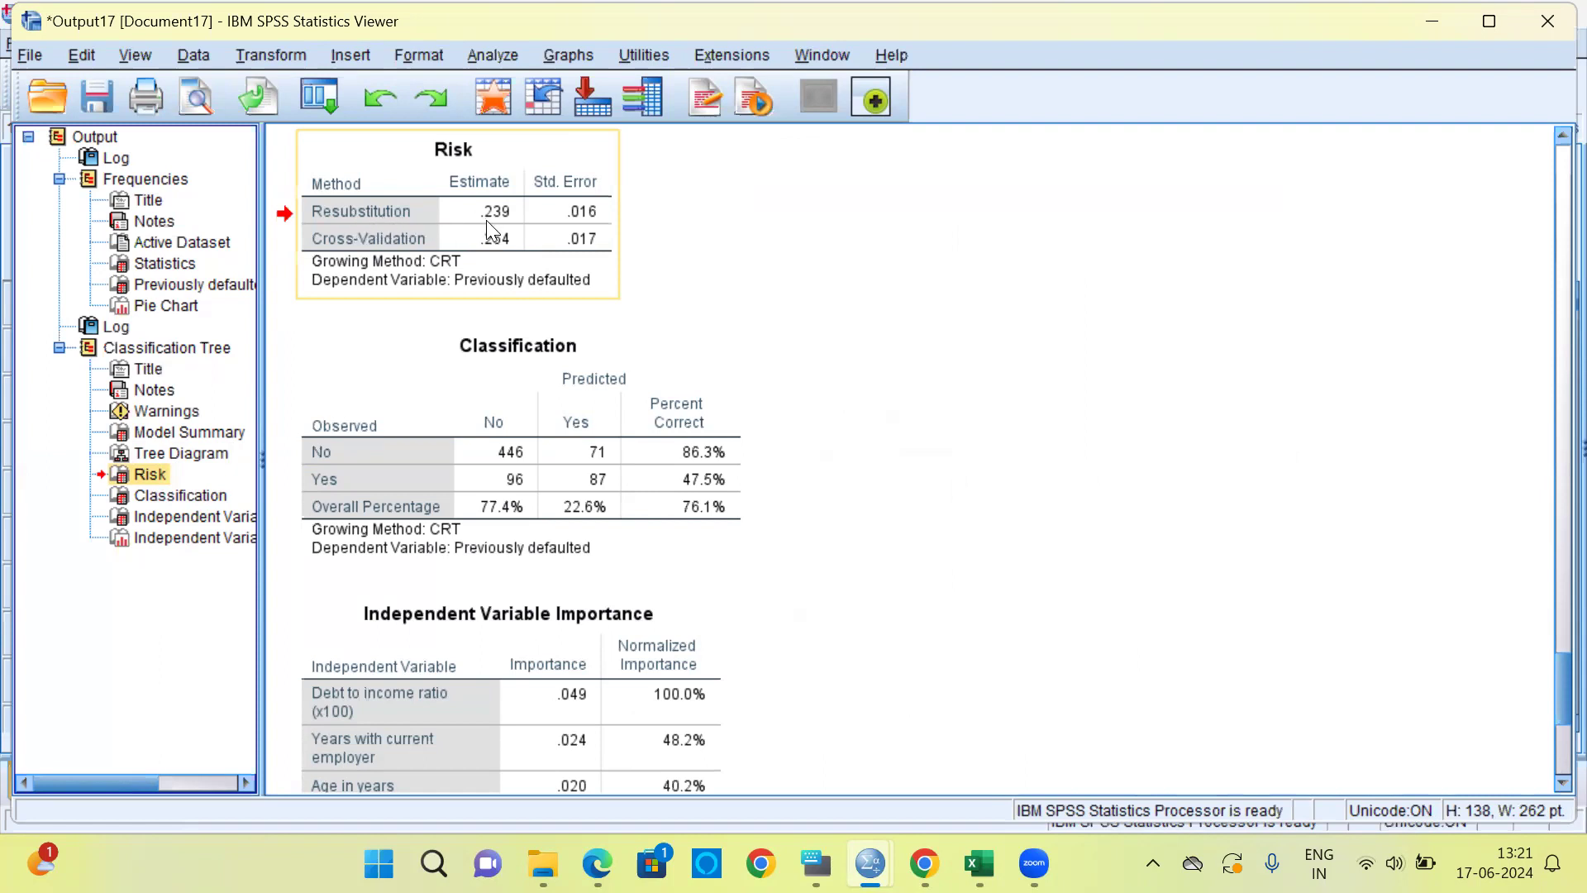
{"action": "left_click", "coordinate": [372, 258]}
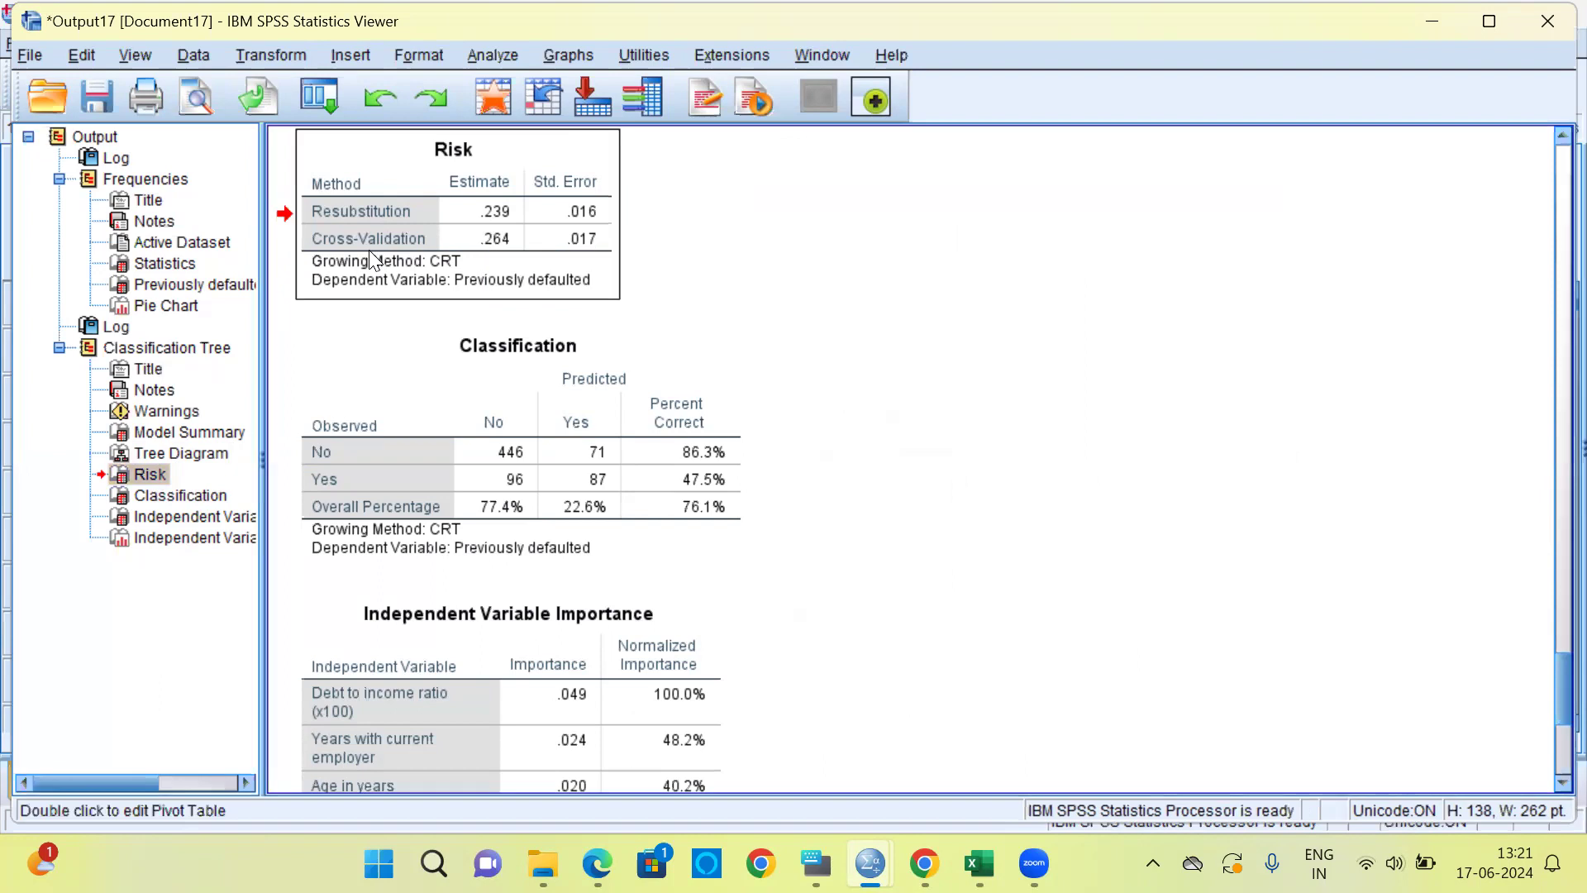
{"action": "left_click", "coordinate": [493, 266]}
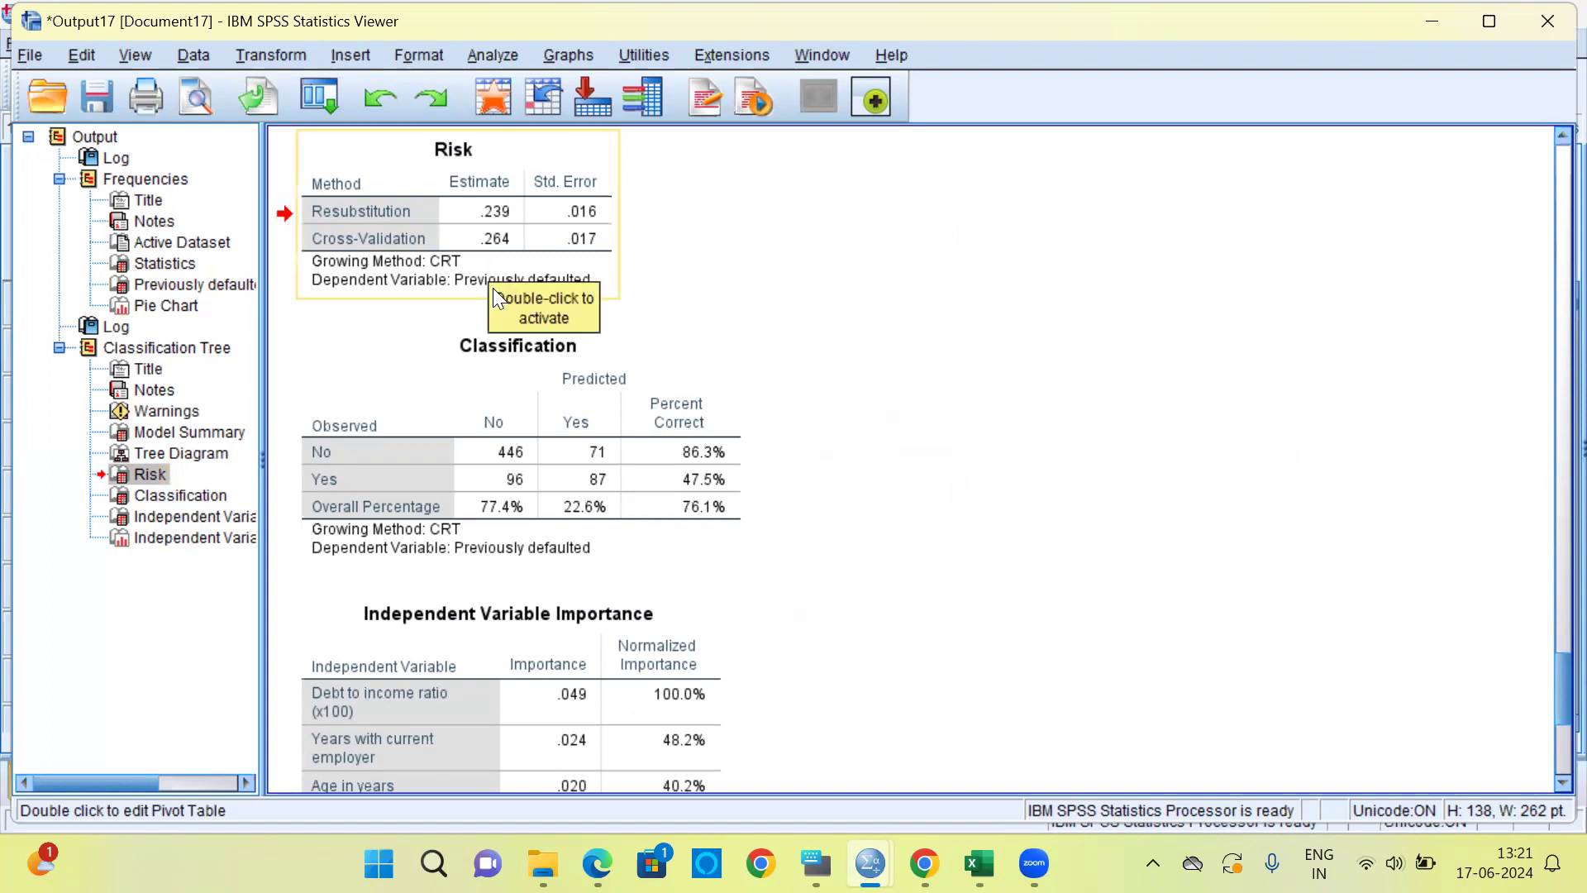
Step: Examine the Classification table's predicted versus observed default counts and its percent correct values
{"action": "left_click", "coordinate": [536, 426]}
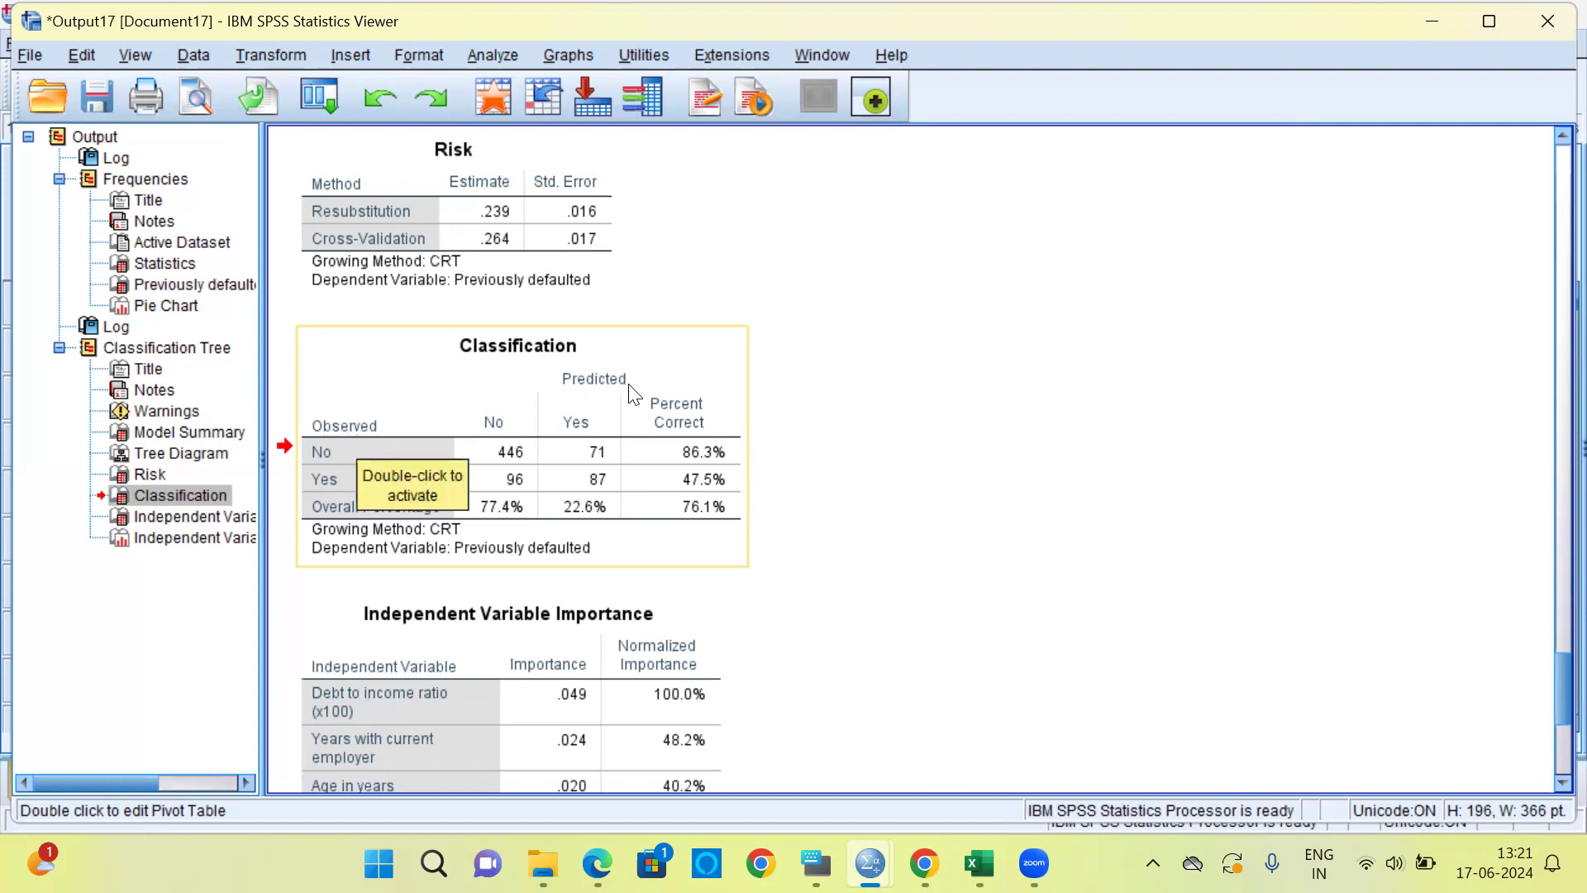
{"action": "left_click", "coordinate": [592, 388]}
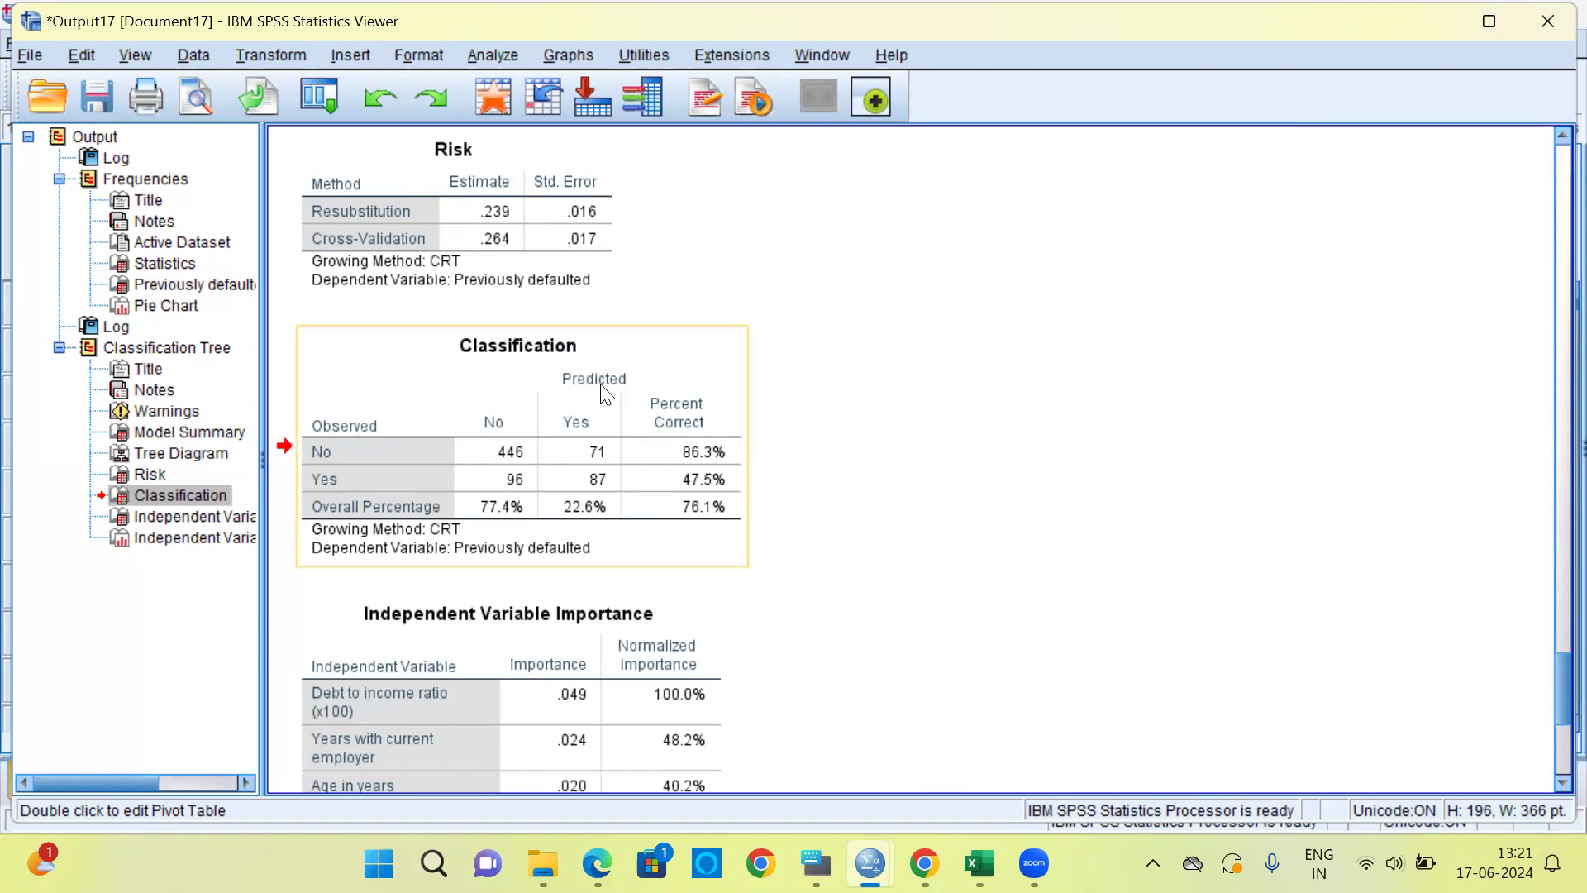
{"action": "left_click", "coordinate": [588, 400]}
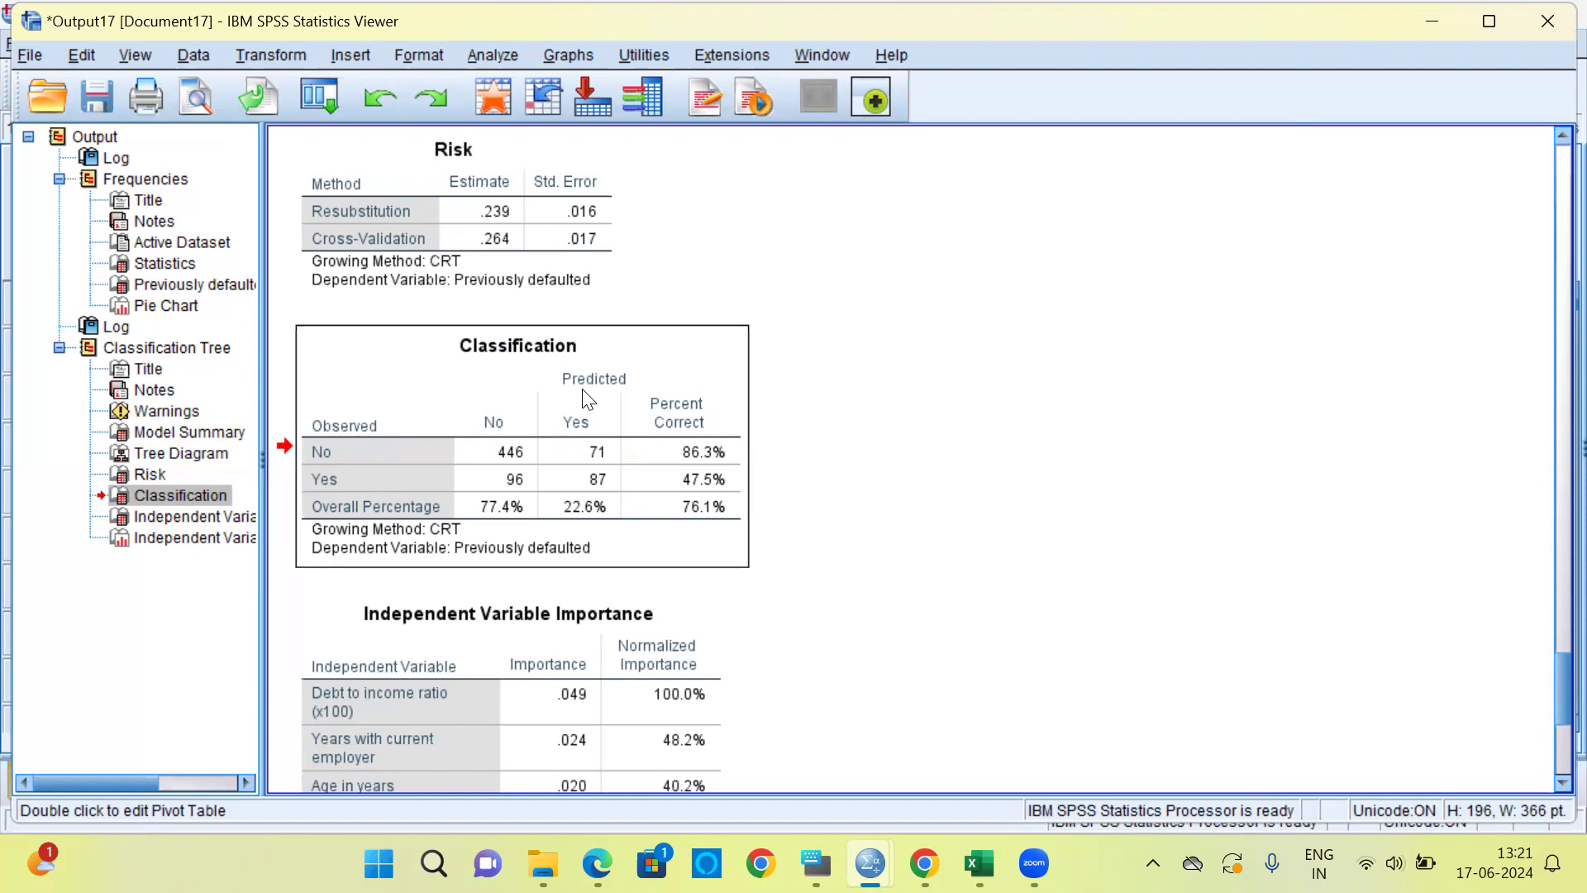
{"action": "left_click", "coordinate": [507, 456]}
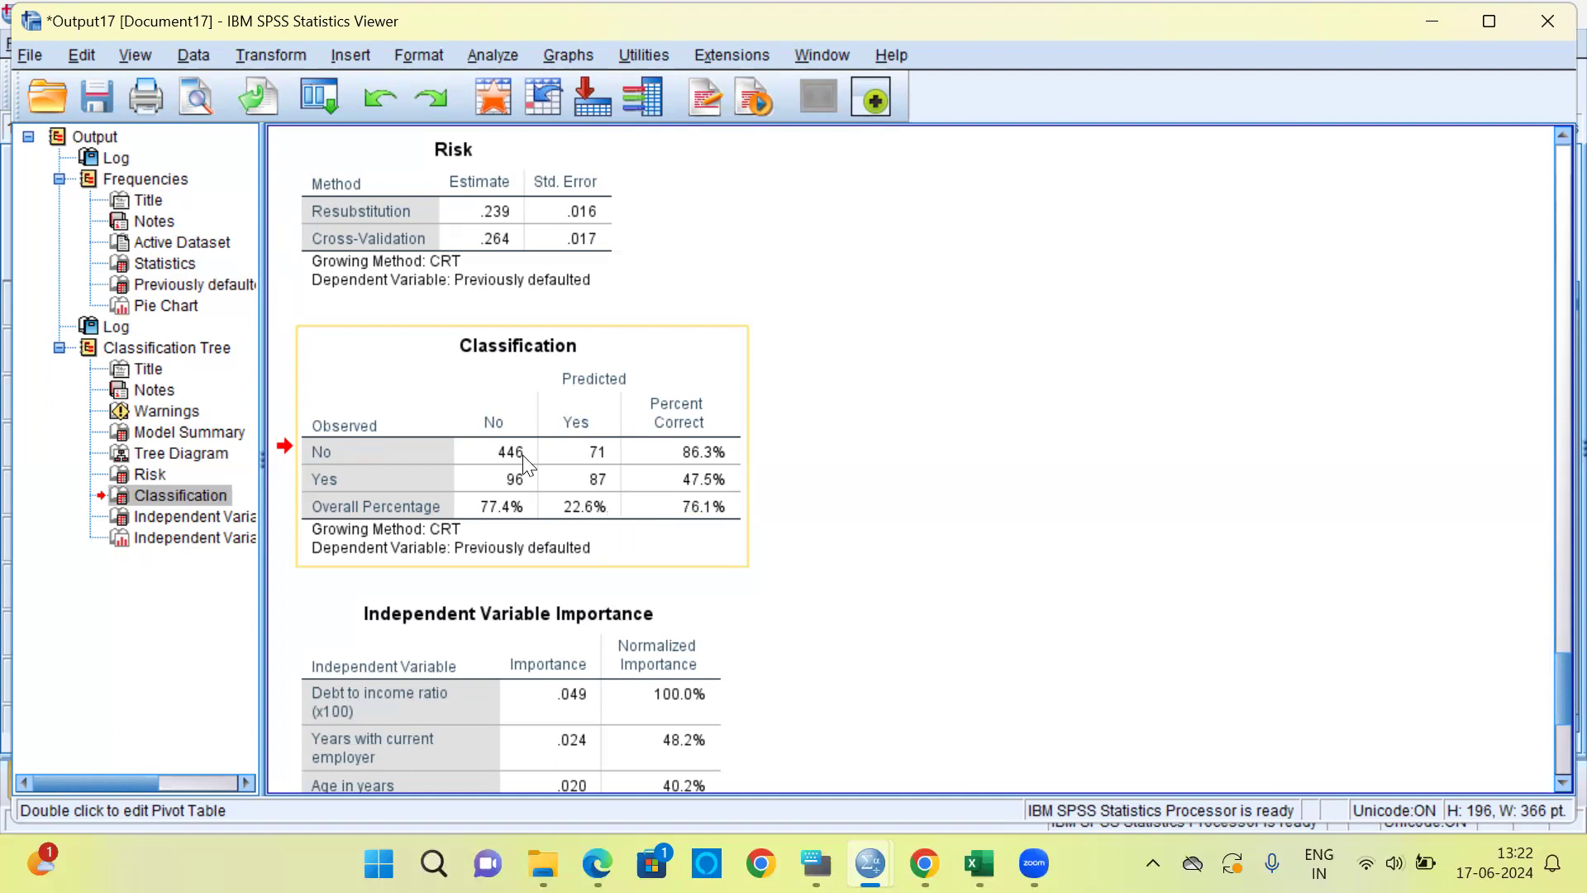
{"action": "left_click", "coordinate": [594, 481]}
{"action": "left_click", "coordinate": [604, 468]}
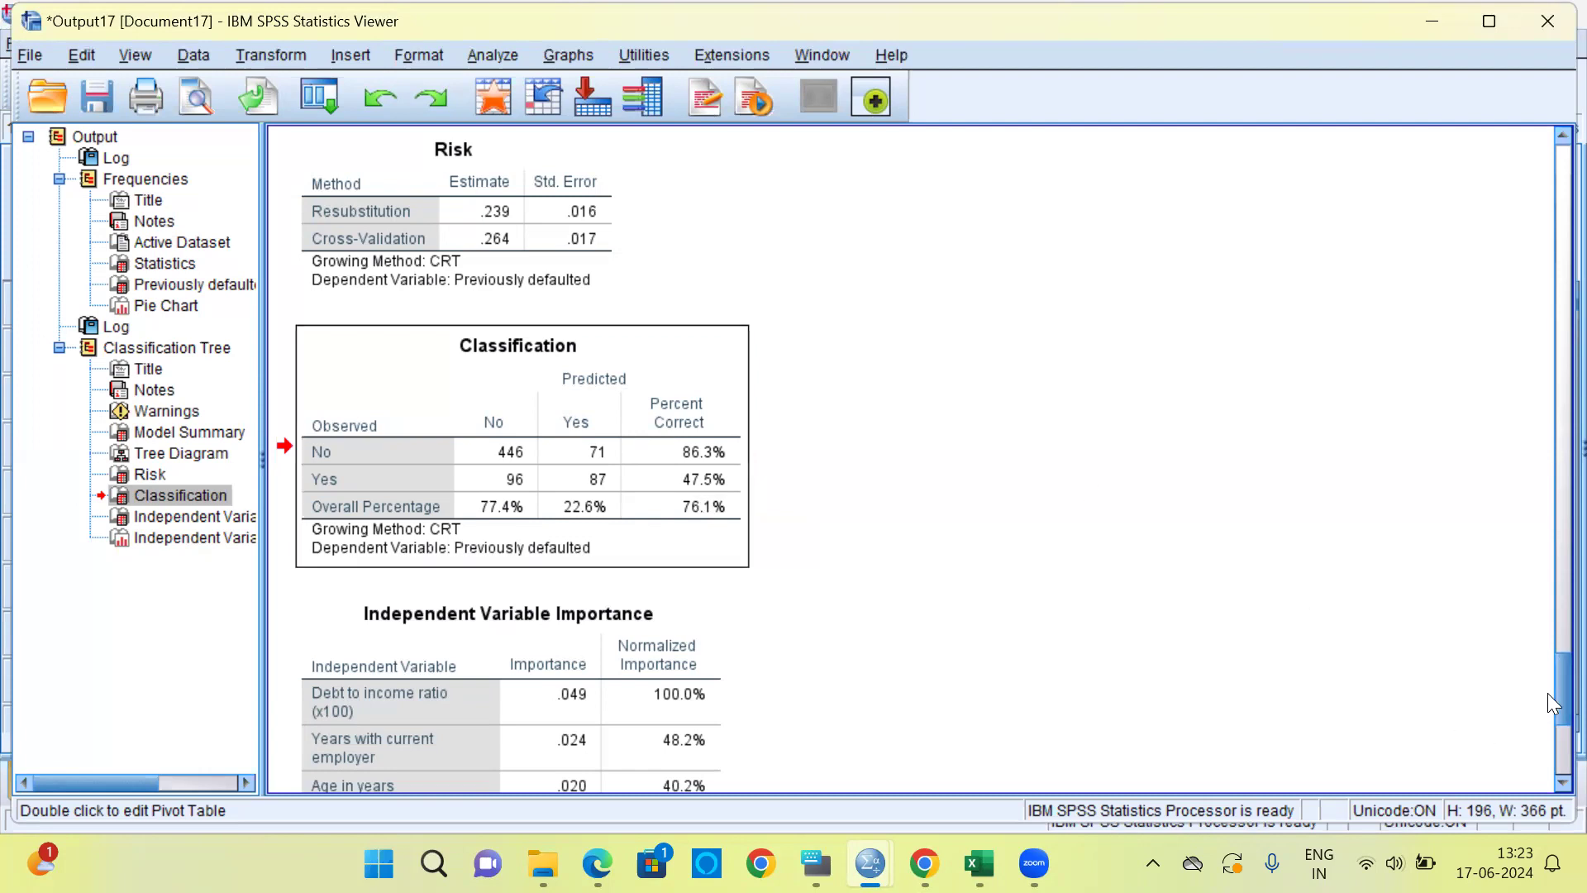
Step: Examine the Independent Variable Importance table and the Normalized Importance bar chart for the ranking of the default predictors
{"action": "scroll", "coordinate": [1549, 702], "scroll_direction": "down", "scroll_amount": 10}
{"action": "scroll", "coordinate": [1549, 703], "scroll_direction": "up", "scroll_amount": 5}
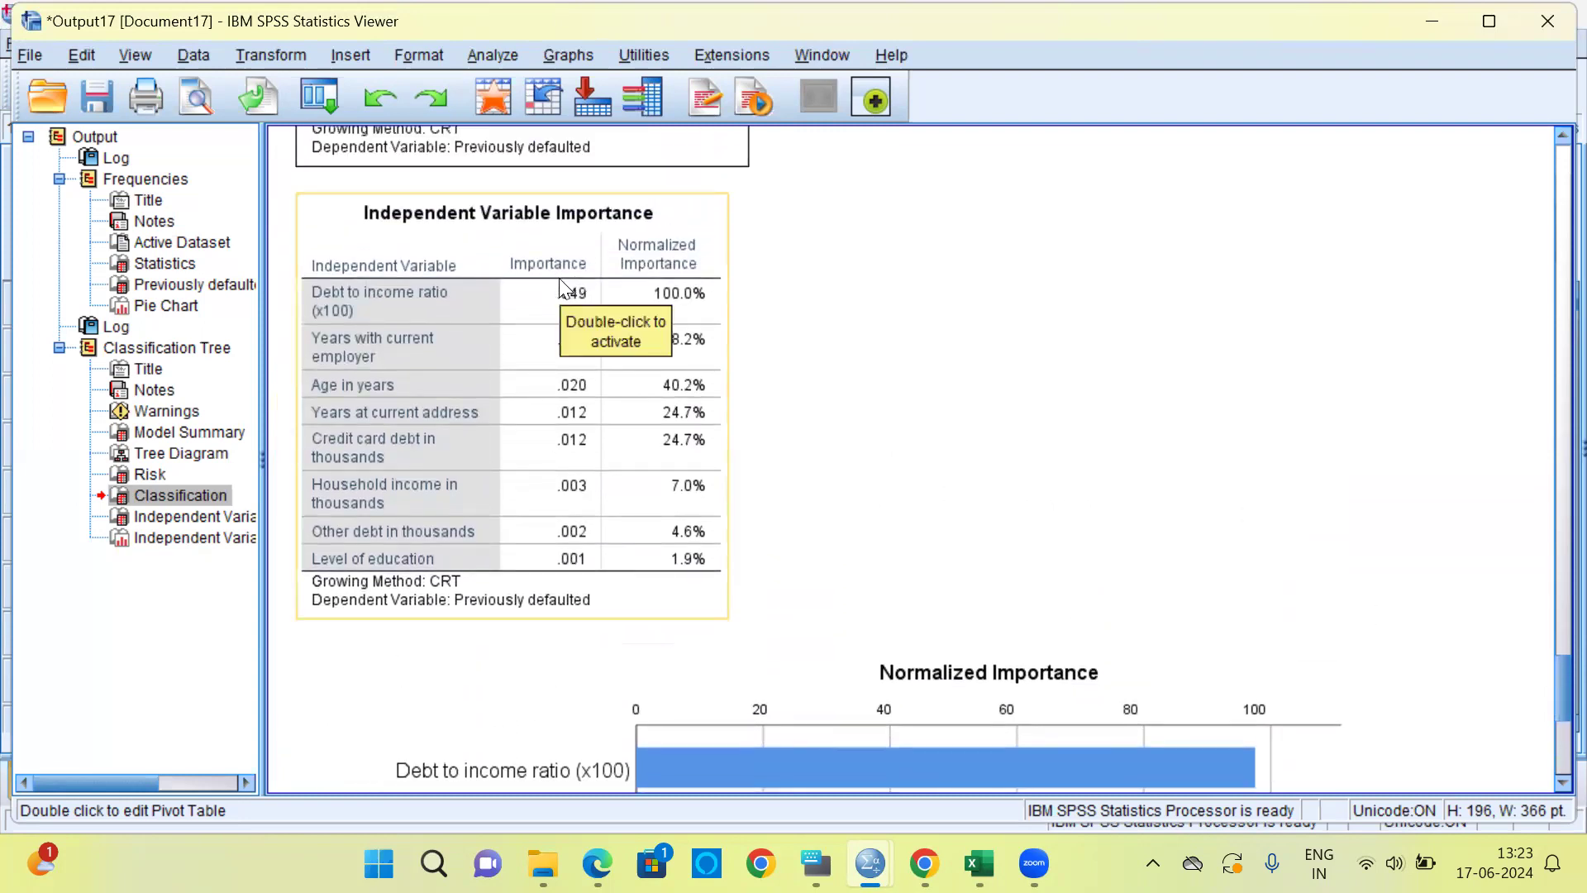
{"action": "left_click", "coordinate": [426, 282]}
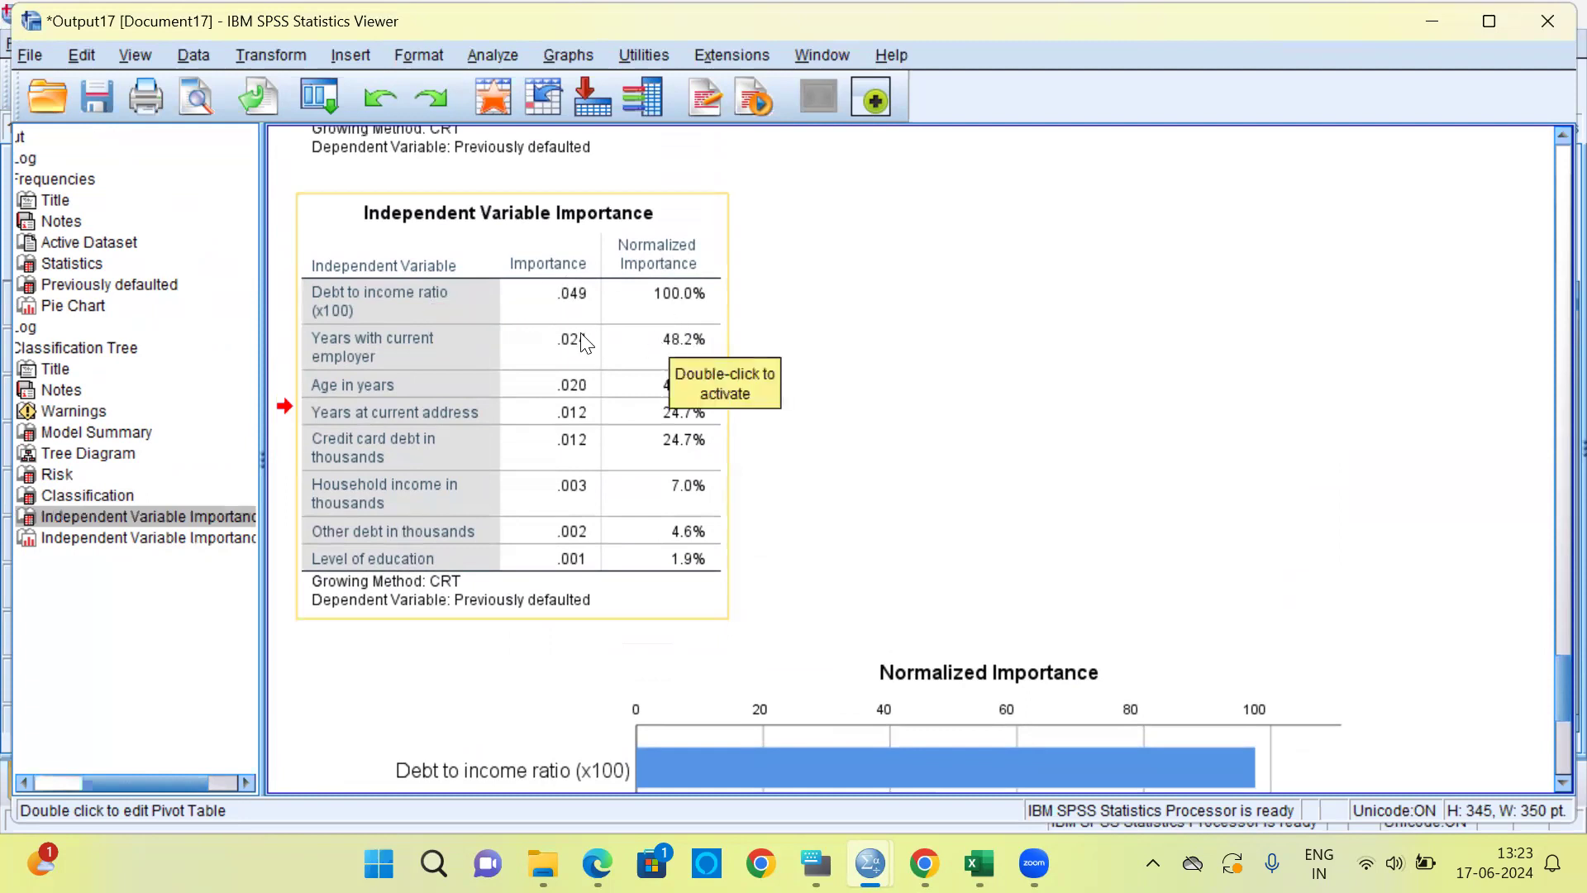
{"action": "left_click", "coordinate": [561, 313]}
{"action": "left_click", "coordinate": [561, 312]}
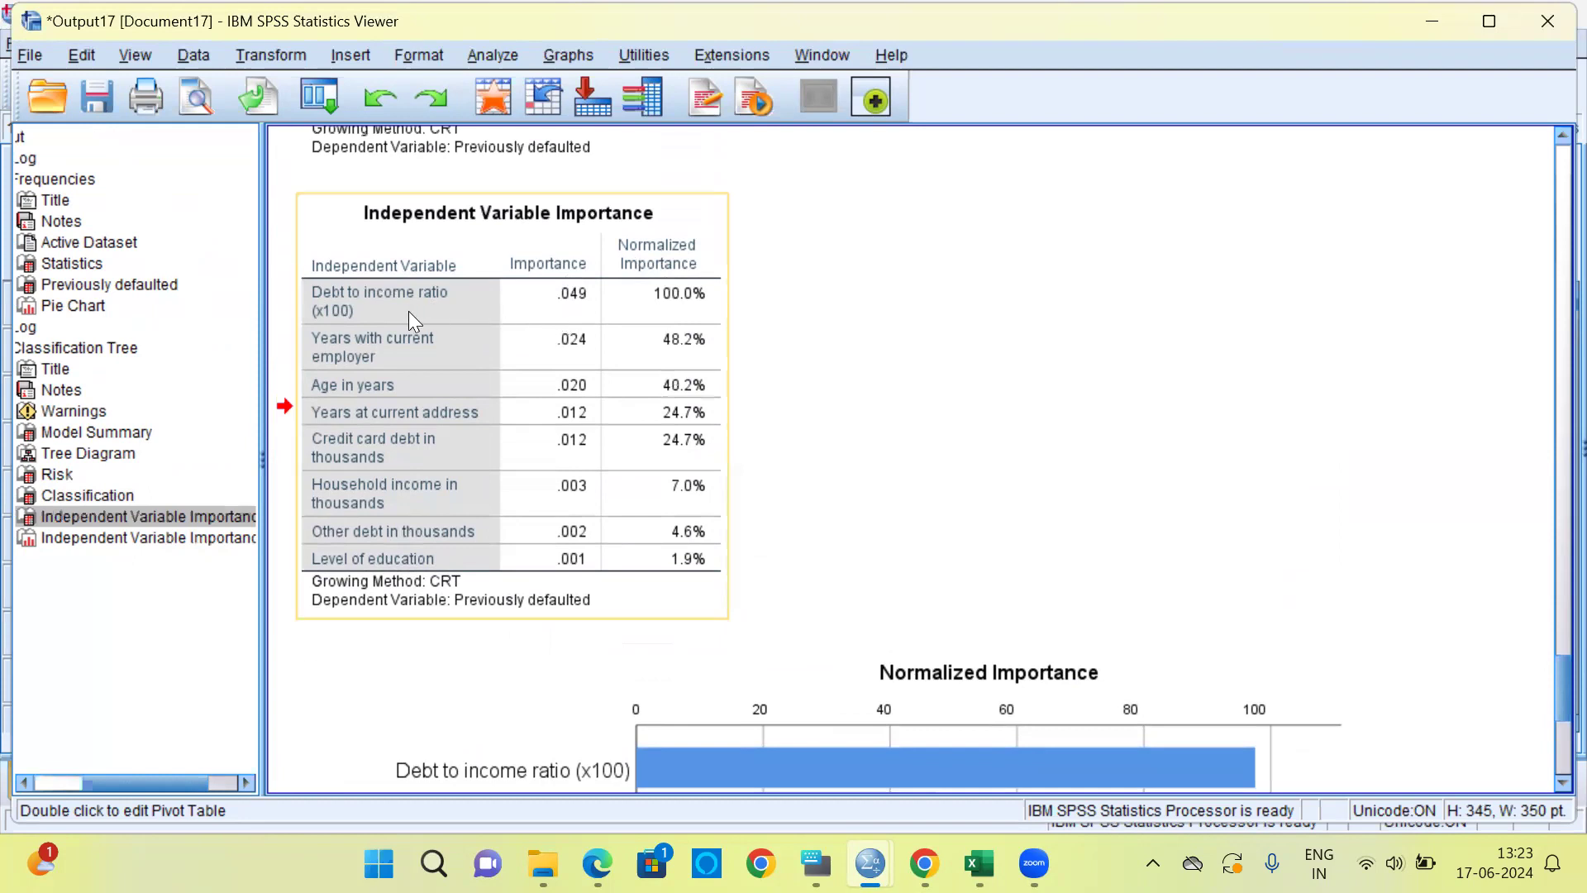
{"action": "left_click", "coordinate": [435, 312]}
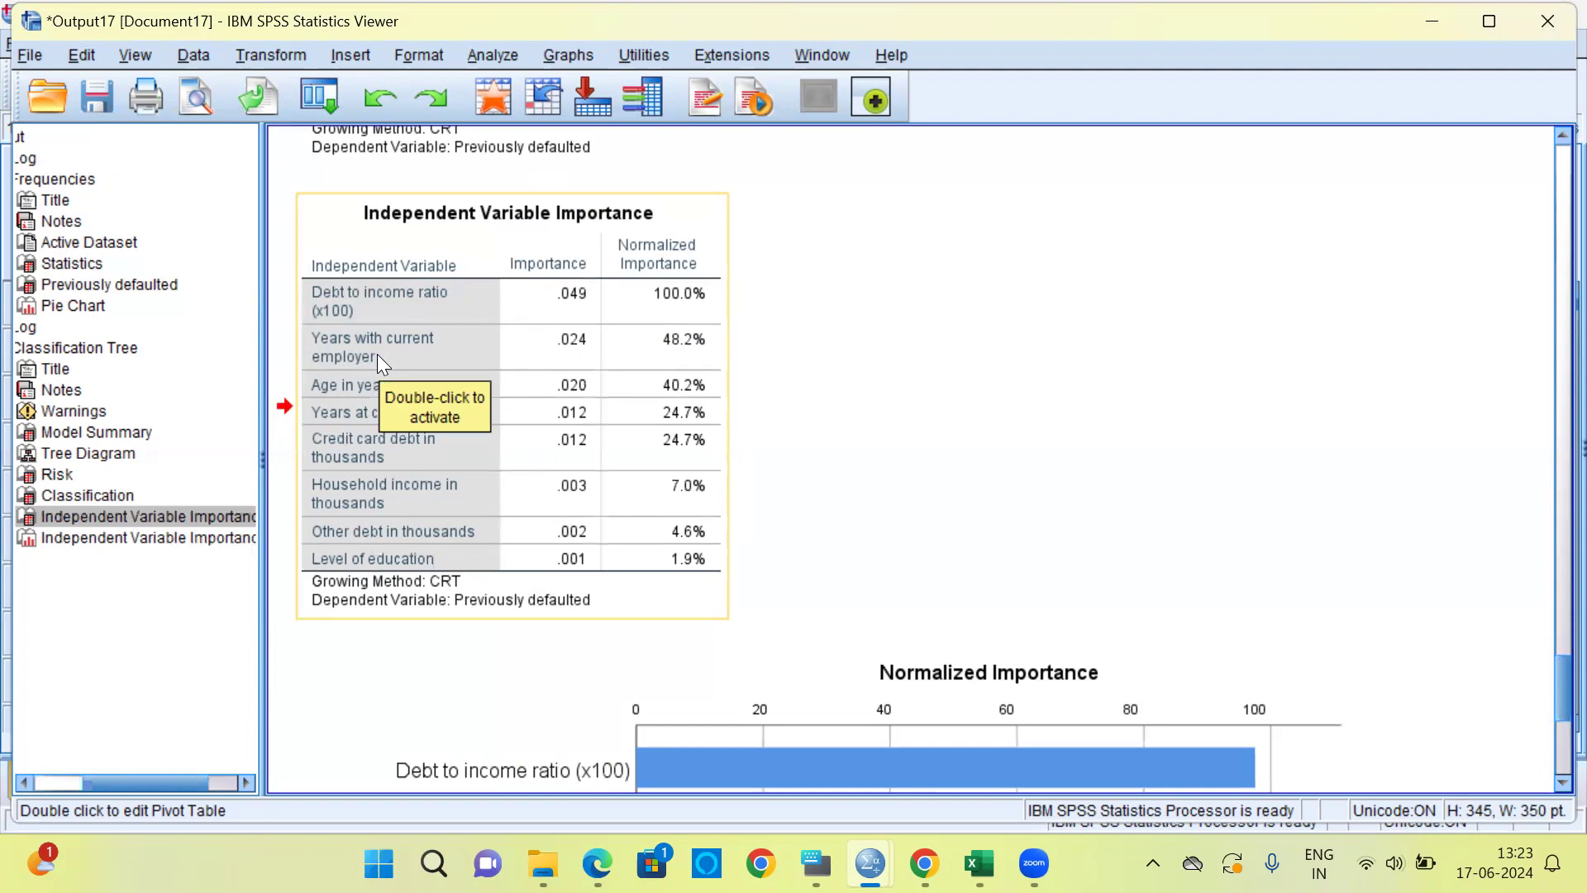
{"action": "left_click", "coordinate": [348, 394]}
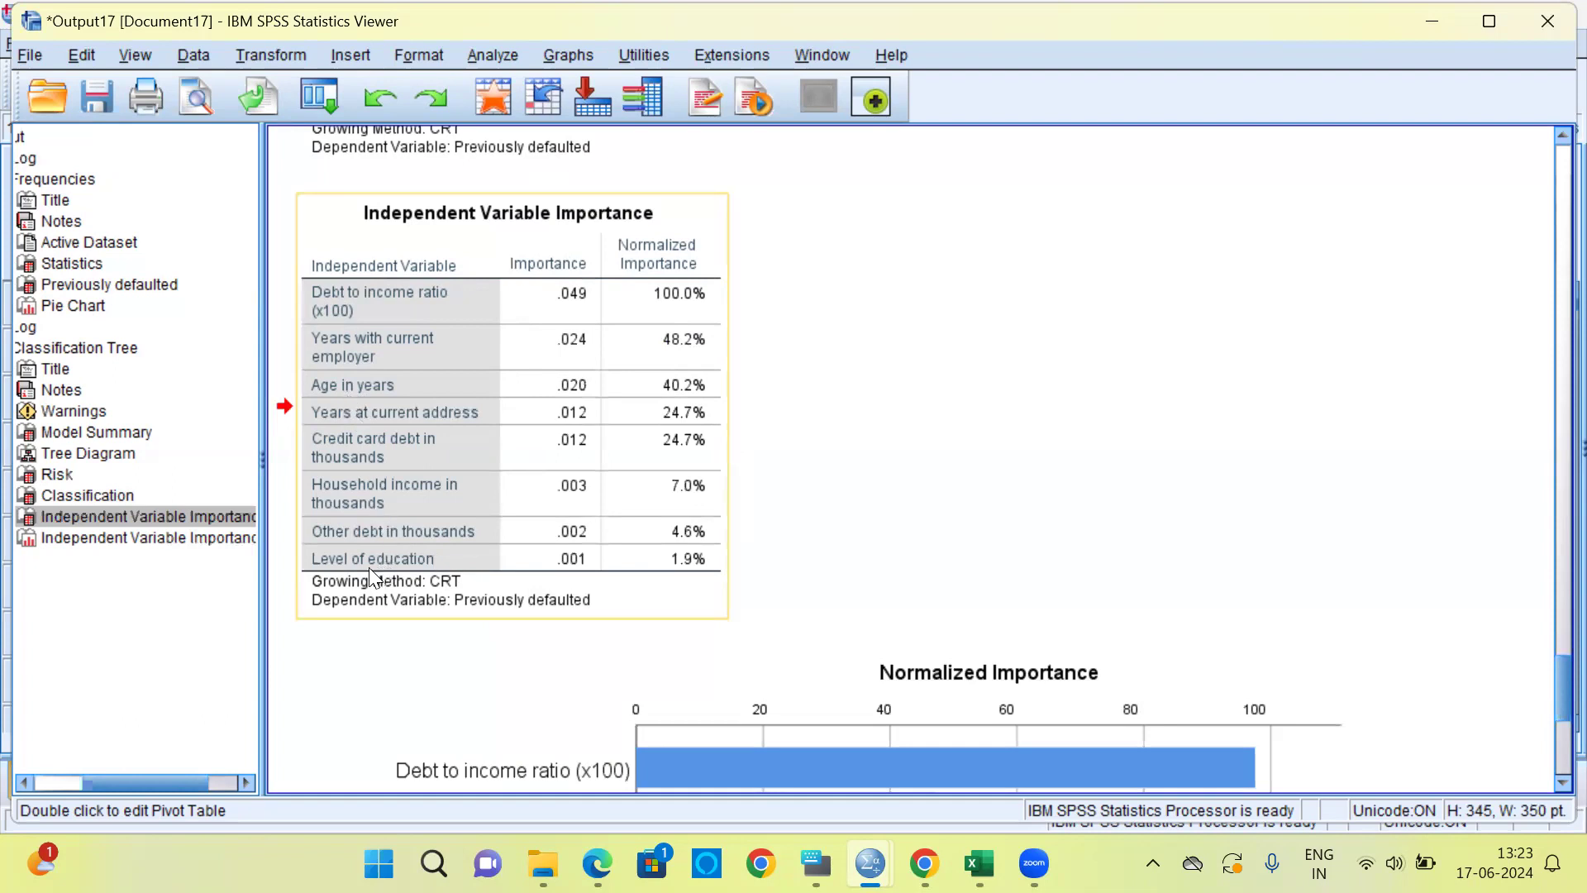
{"action": "left_click", "coordinate": [339, 531]}
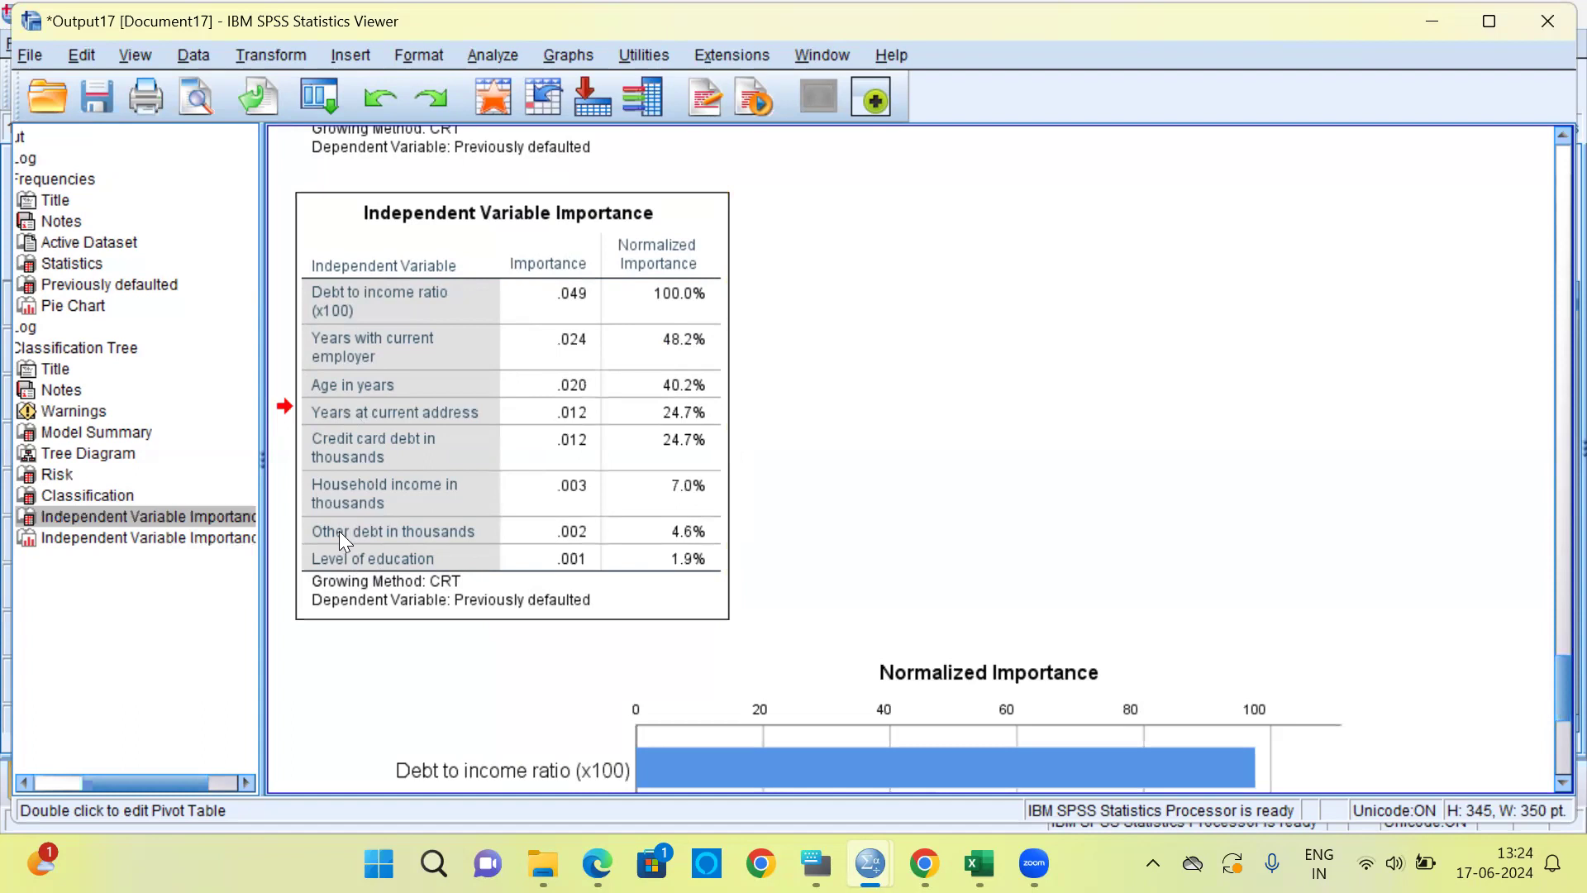
{"action": "left_click", "coordinate": [423, 506]}
{"action": "left_click_drag", "start_coordinate": [1547, 681], "coordinate": [1547, 727]}
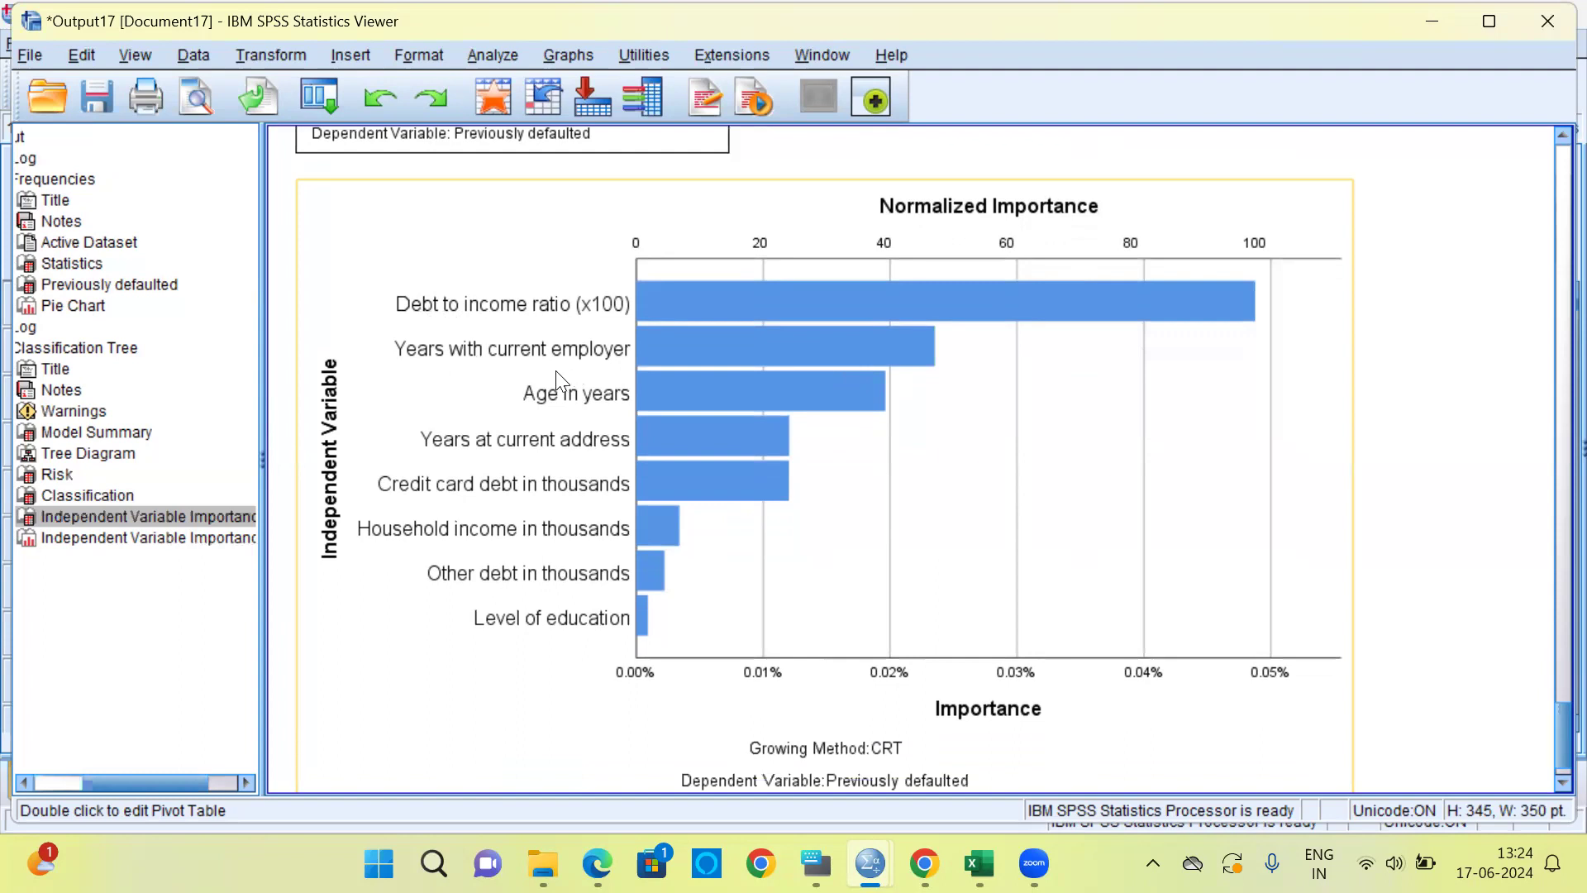
{"action": "left_click", "coordinate": [595, 411]}
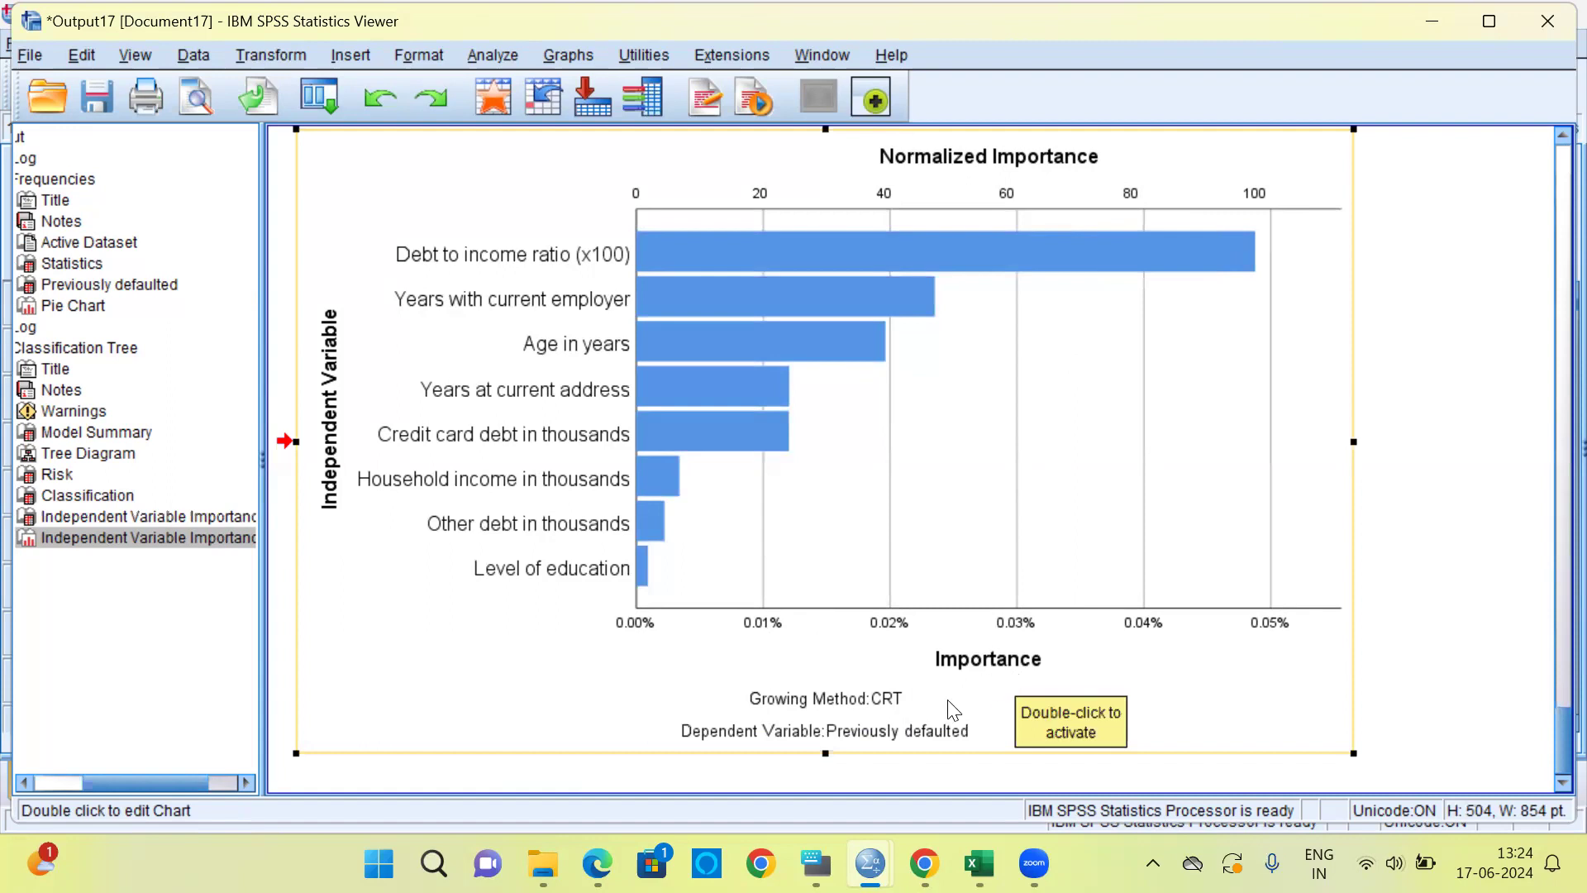
Step: Switch to the bankloan.sav data and highlight the saved columns from NodeID through PredictedProbability_2
{"action": "mouse_move", "coordinate": [870, 864]}
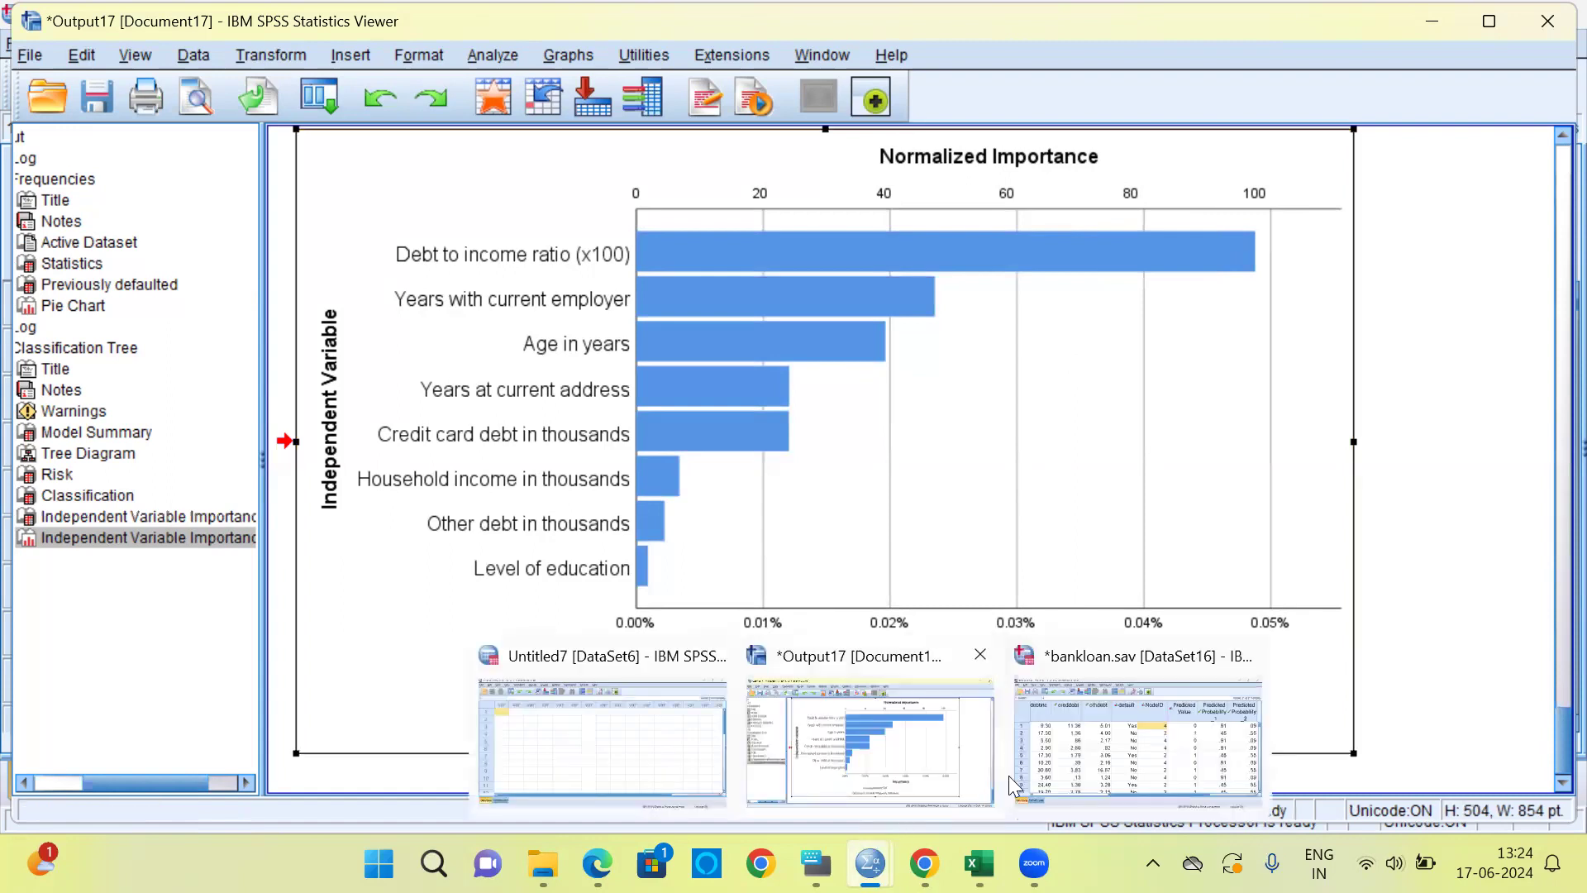
{"action": "left_click", "coordinate": [1085, 775]}
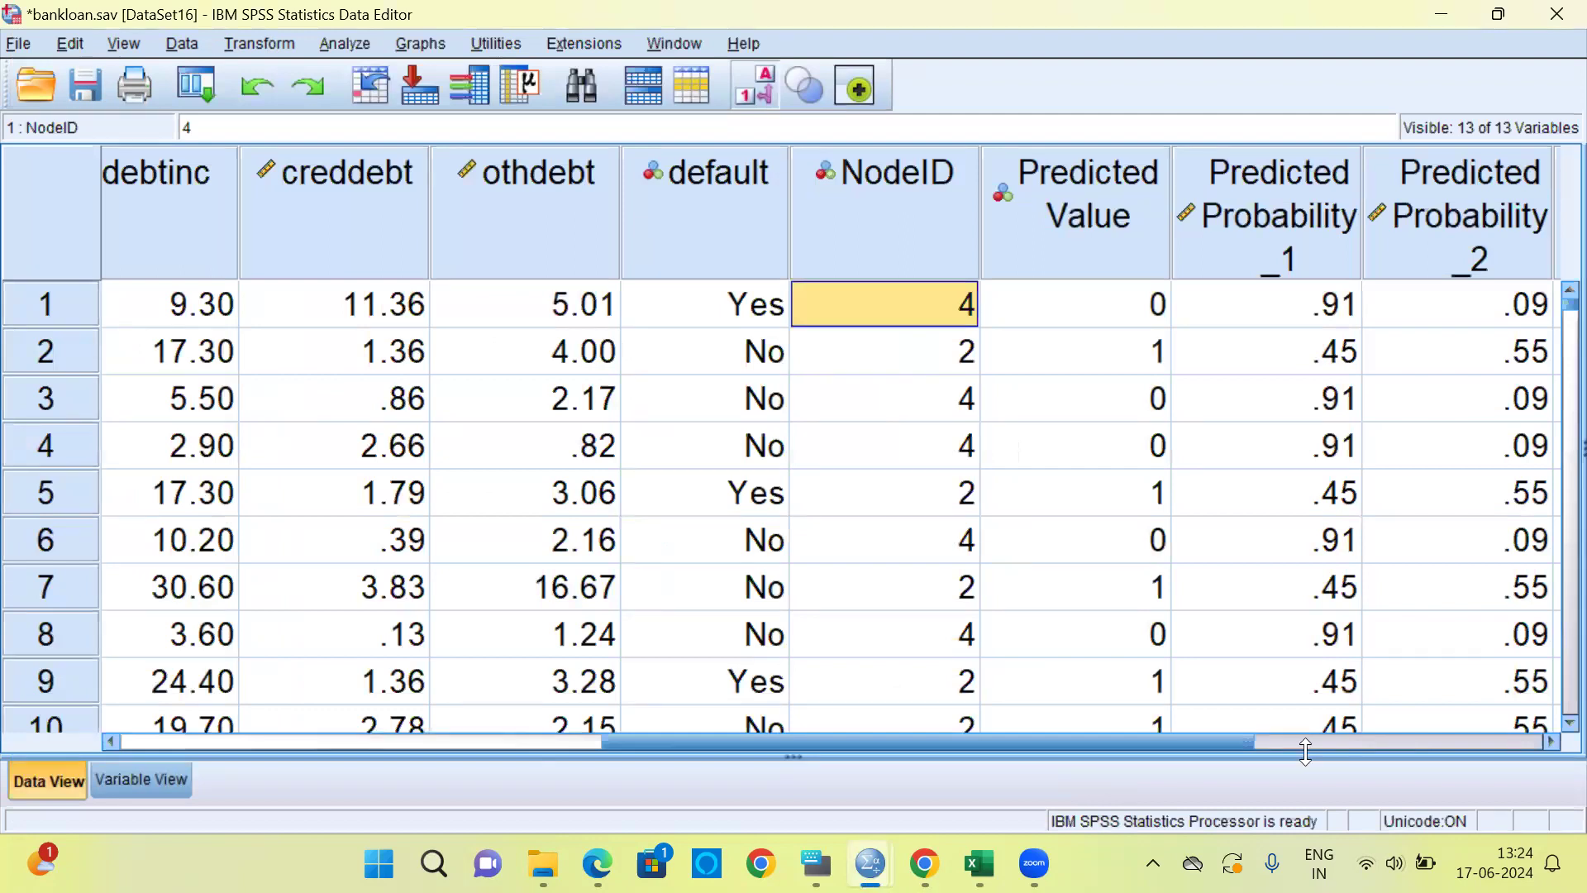
{"action": "left_click", "coordinate": [1551, 742]}
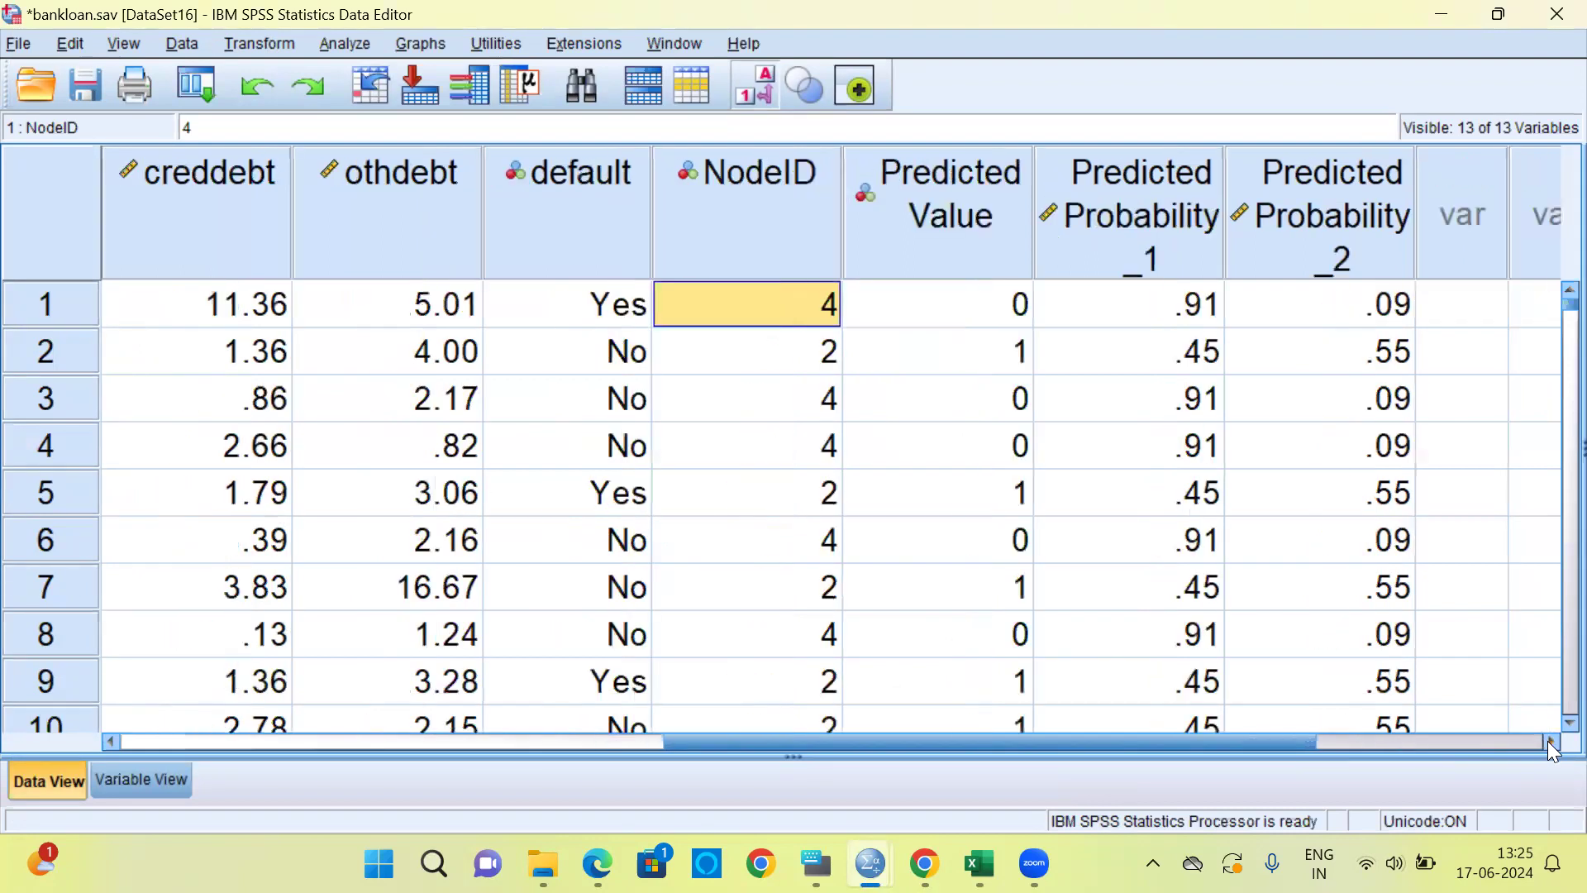
{"action": "left_click", "coordinate": [807, 253]}
{"action": "left_click_drag", "start_coordinate": [968, 231], "coordinate": [1288, 224]}
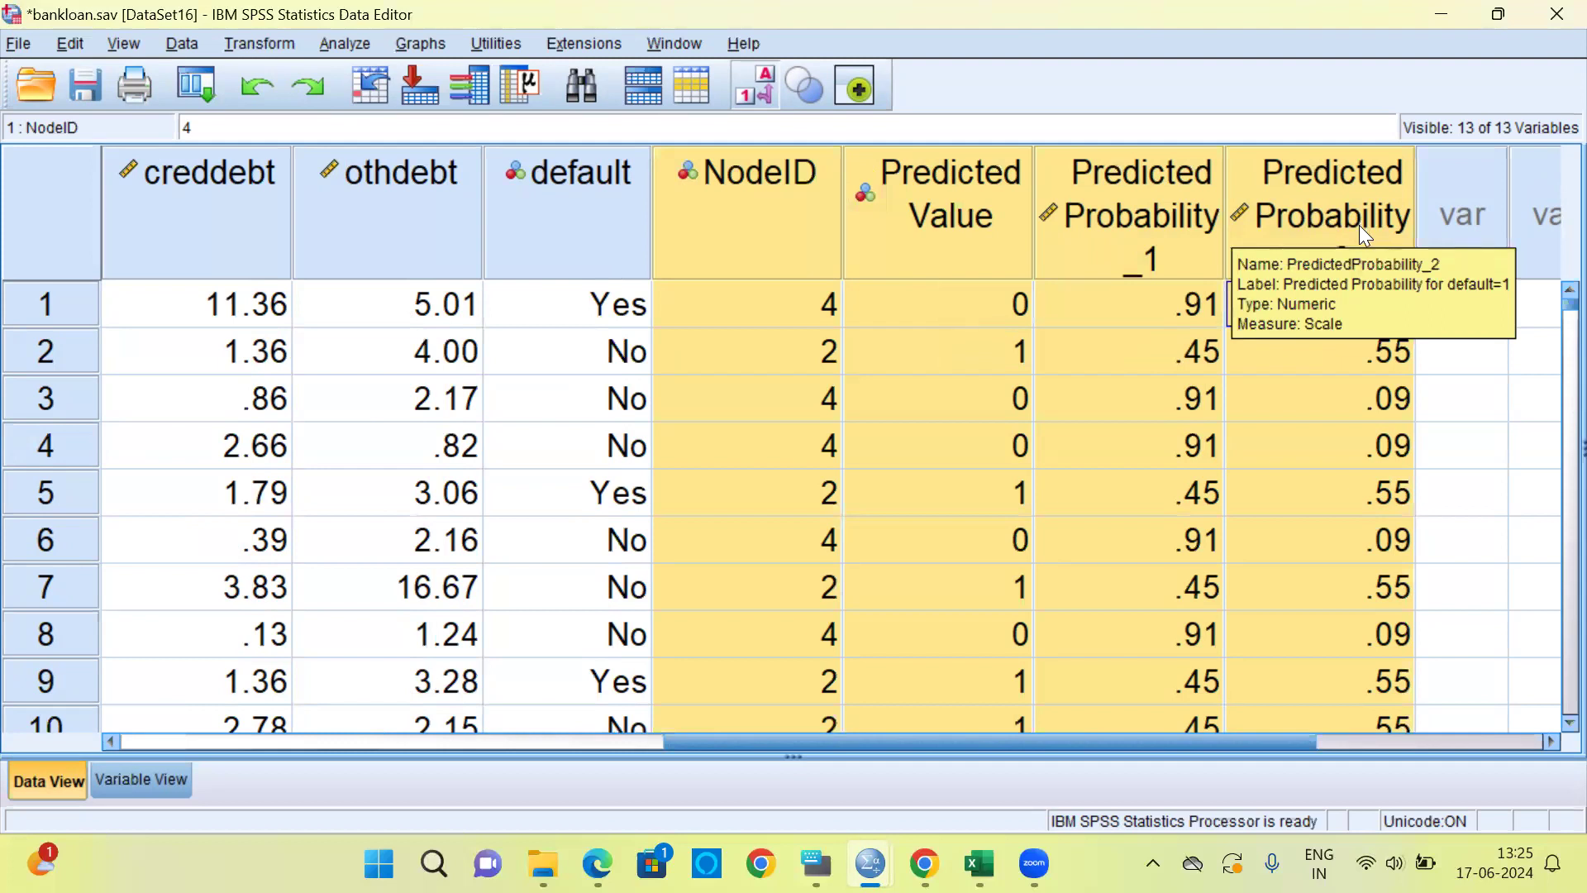
Step: Inspect the first case's two predicted probabilities and compare its predicted value with the actual default
{"action": "left_click", "coordinate": [1179, 318]}
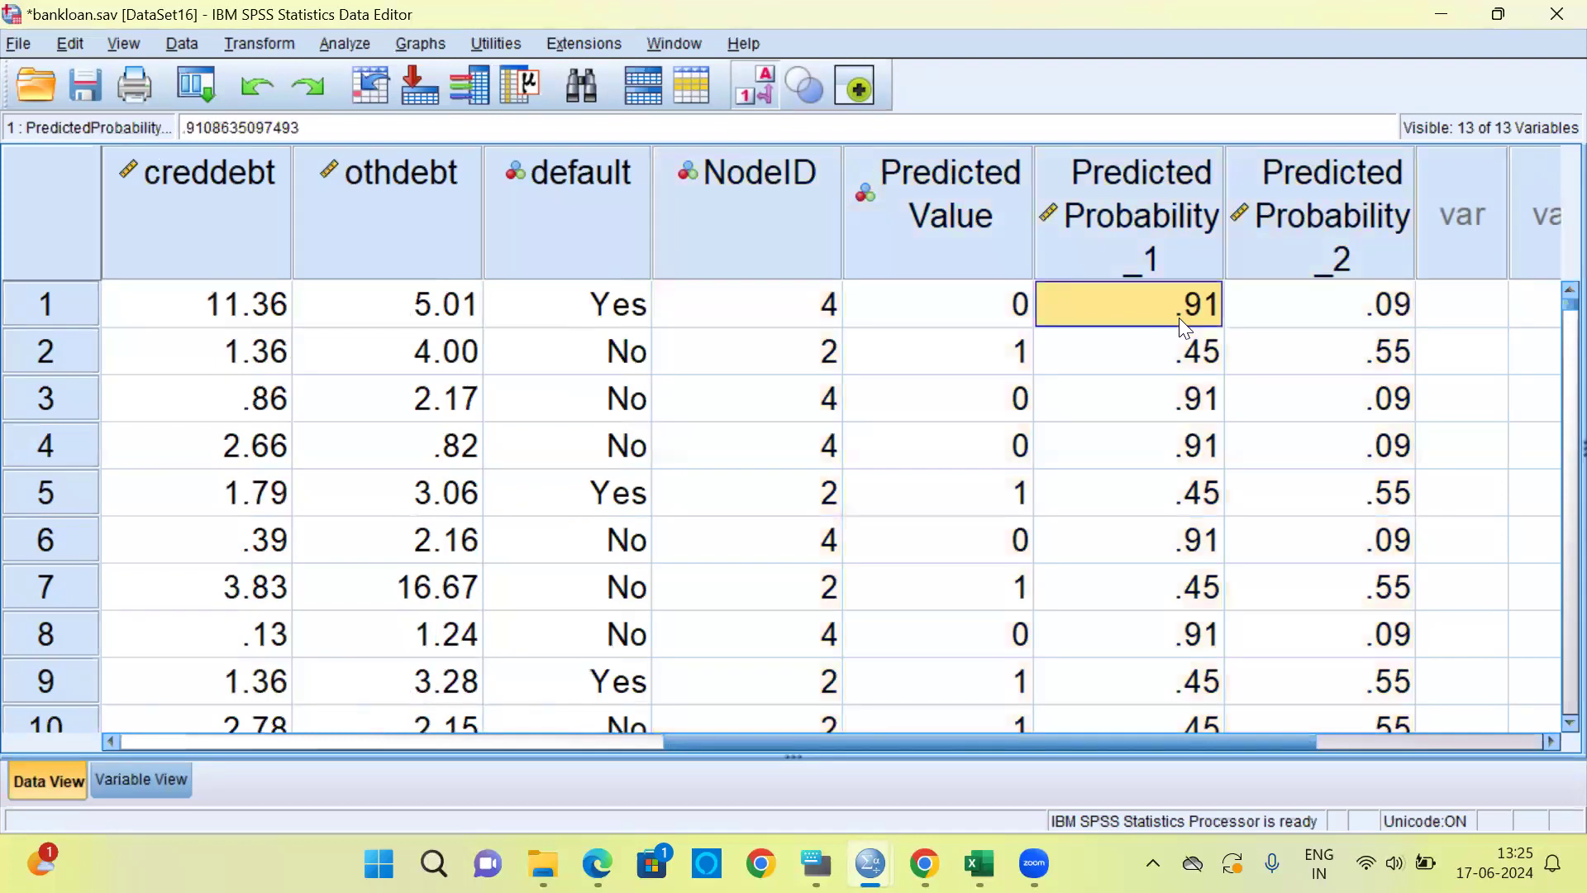
{"action": "left_click", "coordinate": [1318, 322]}
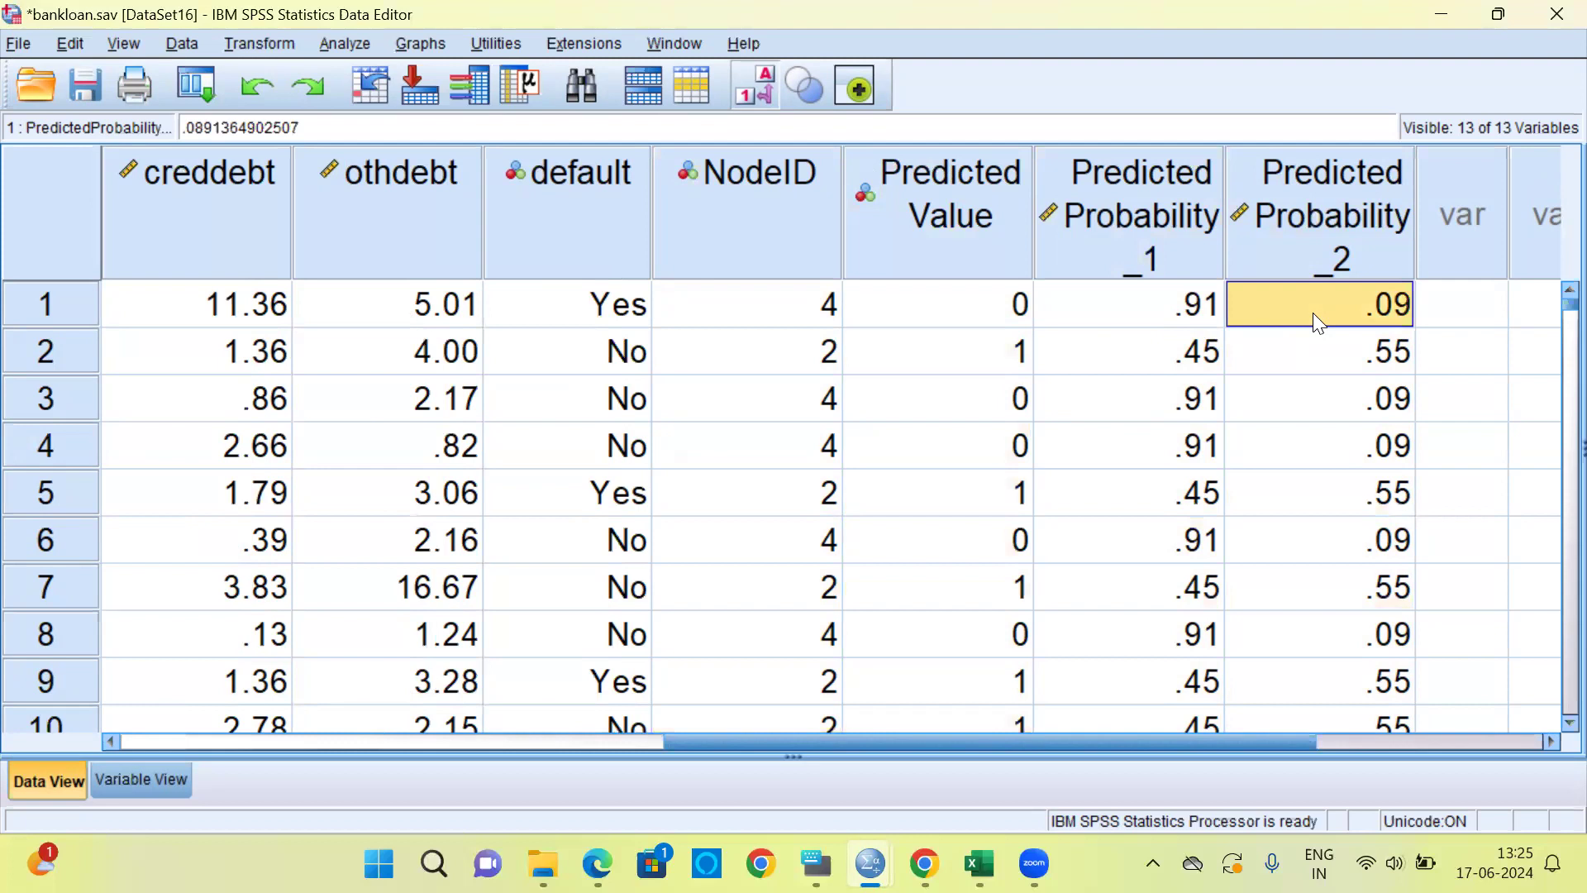
{"action": "left_click", "coordinate": [1192, 324]}
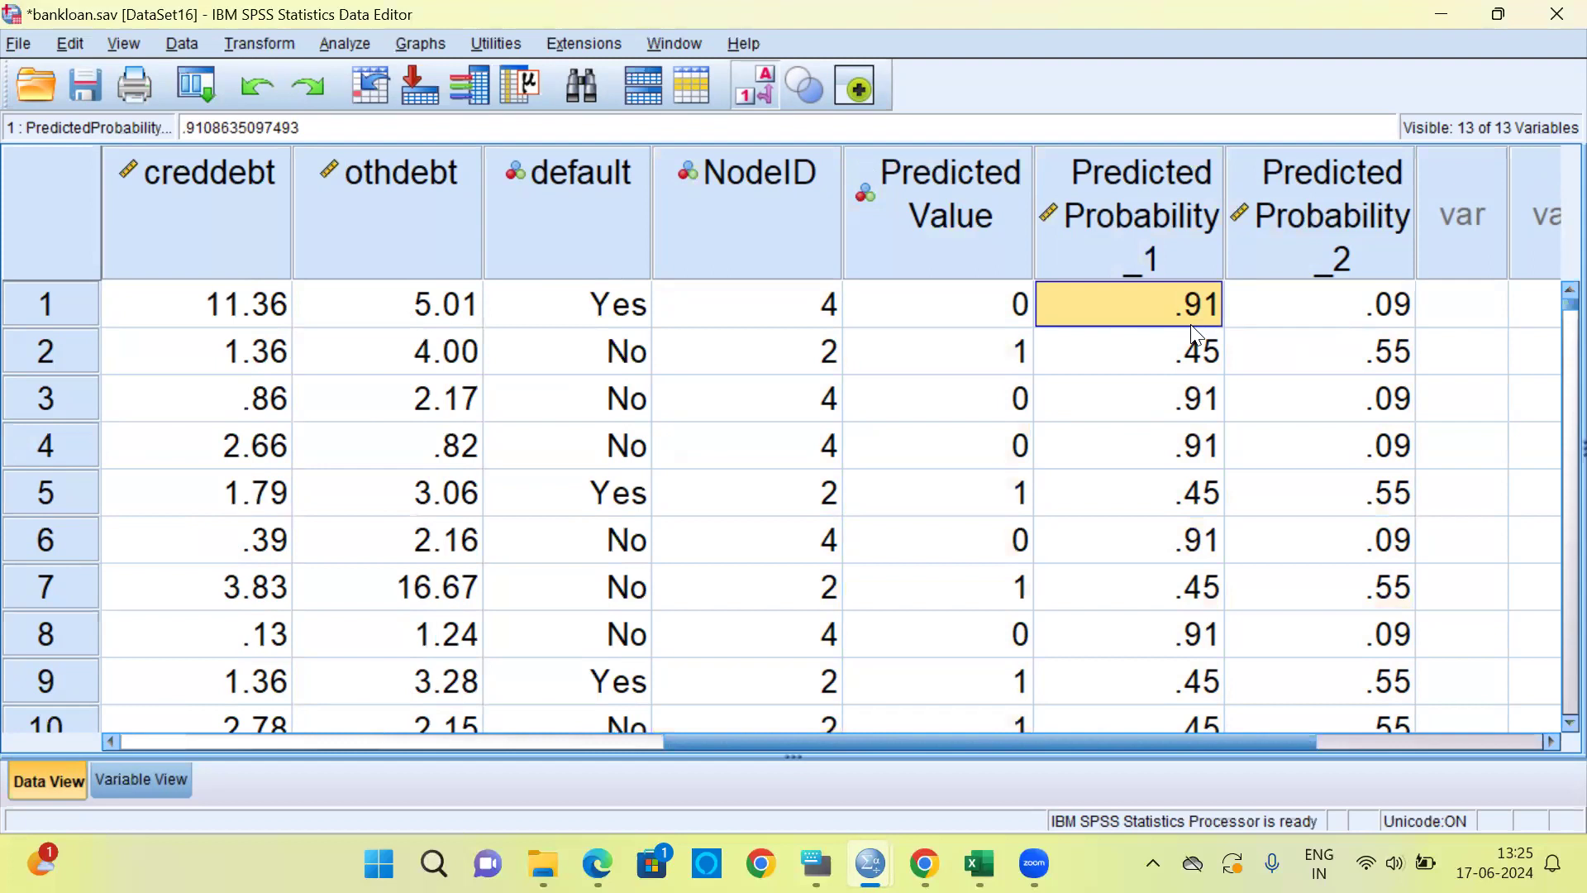
{"action": "left_click", "coordinate": [1022, 315]}
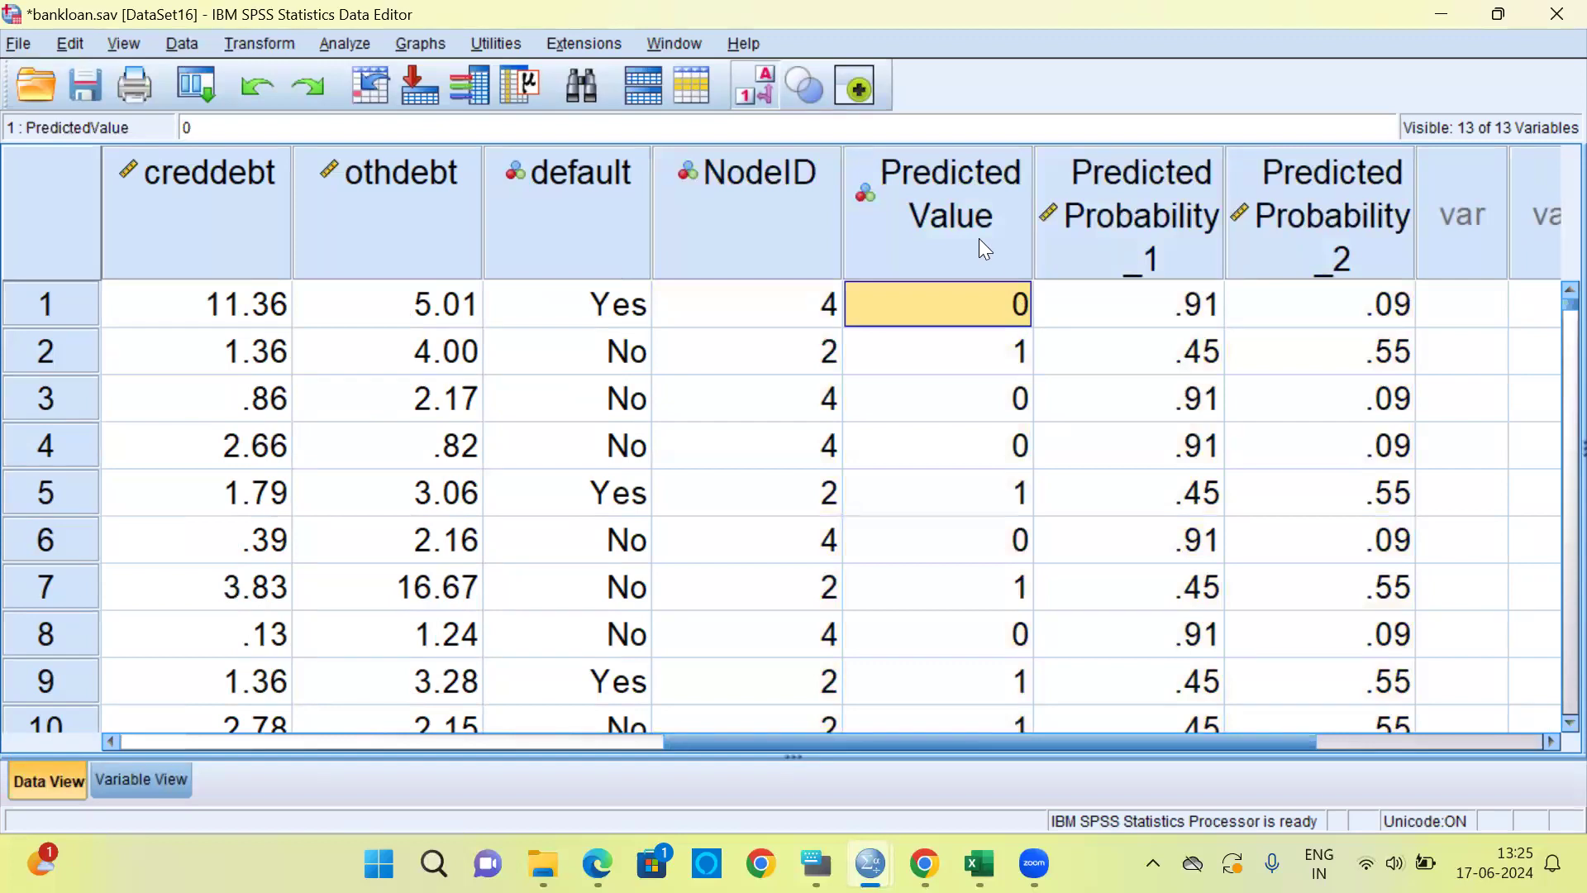
{"action": "left_click", "coordinate": [969, 220]}
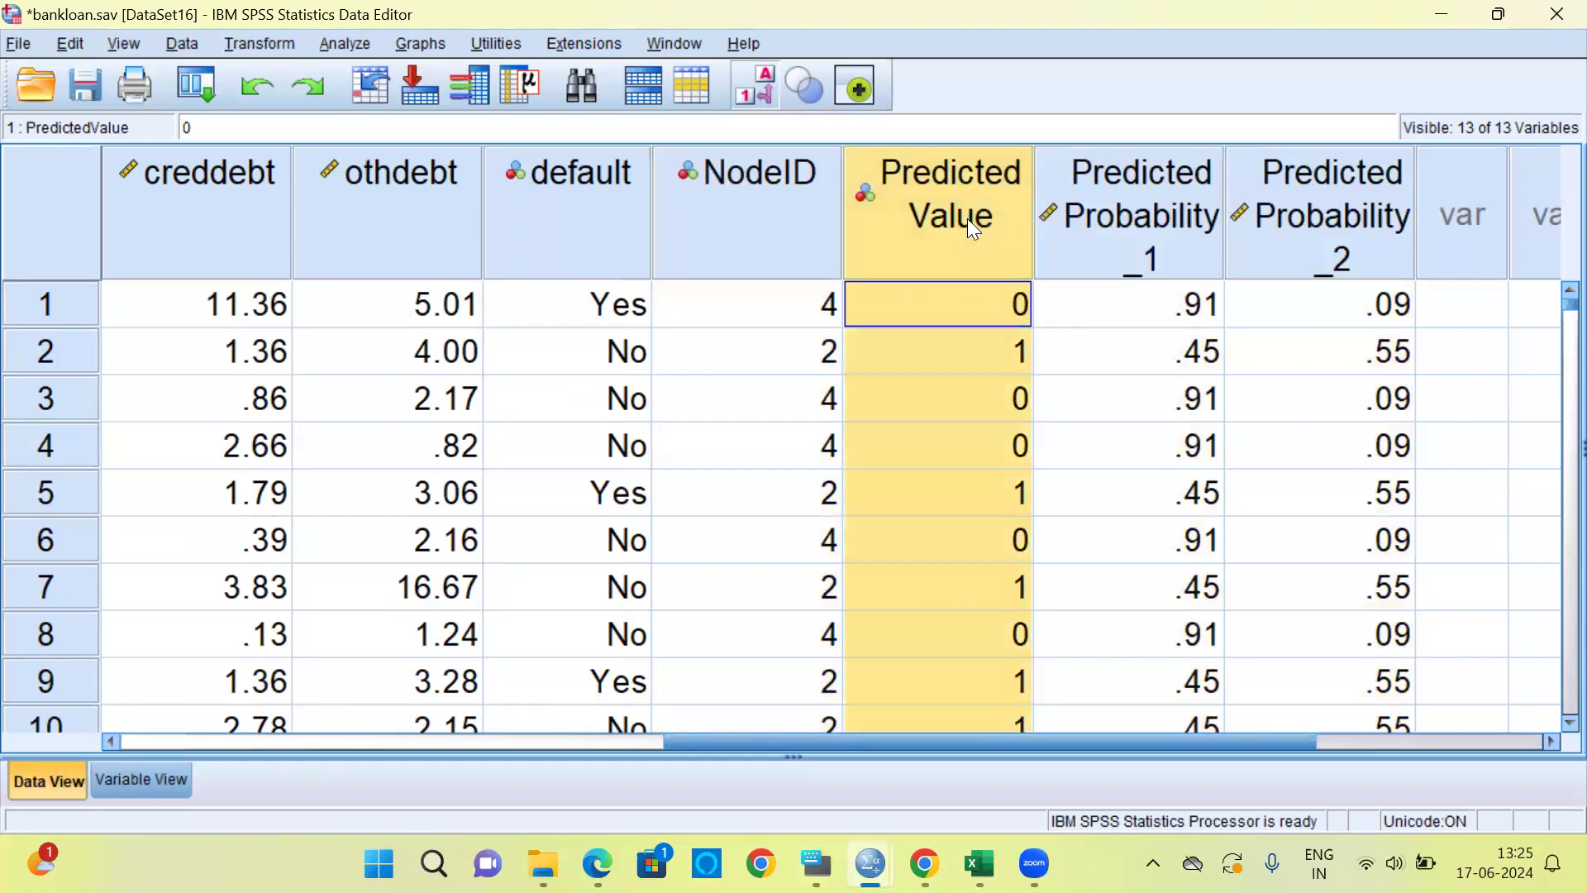
{"action": "left_click", "coordinate": [606, 230], "text": "shift"}
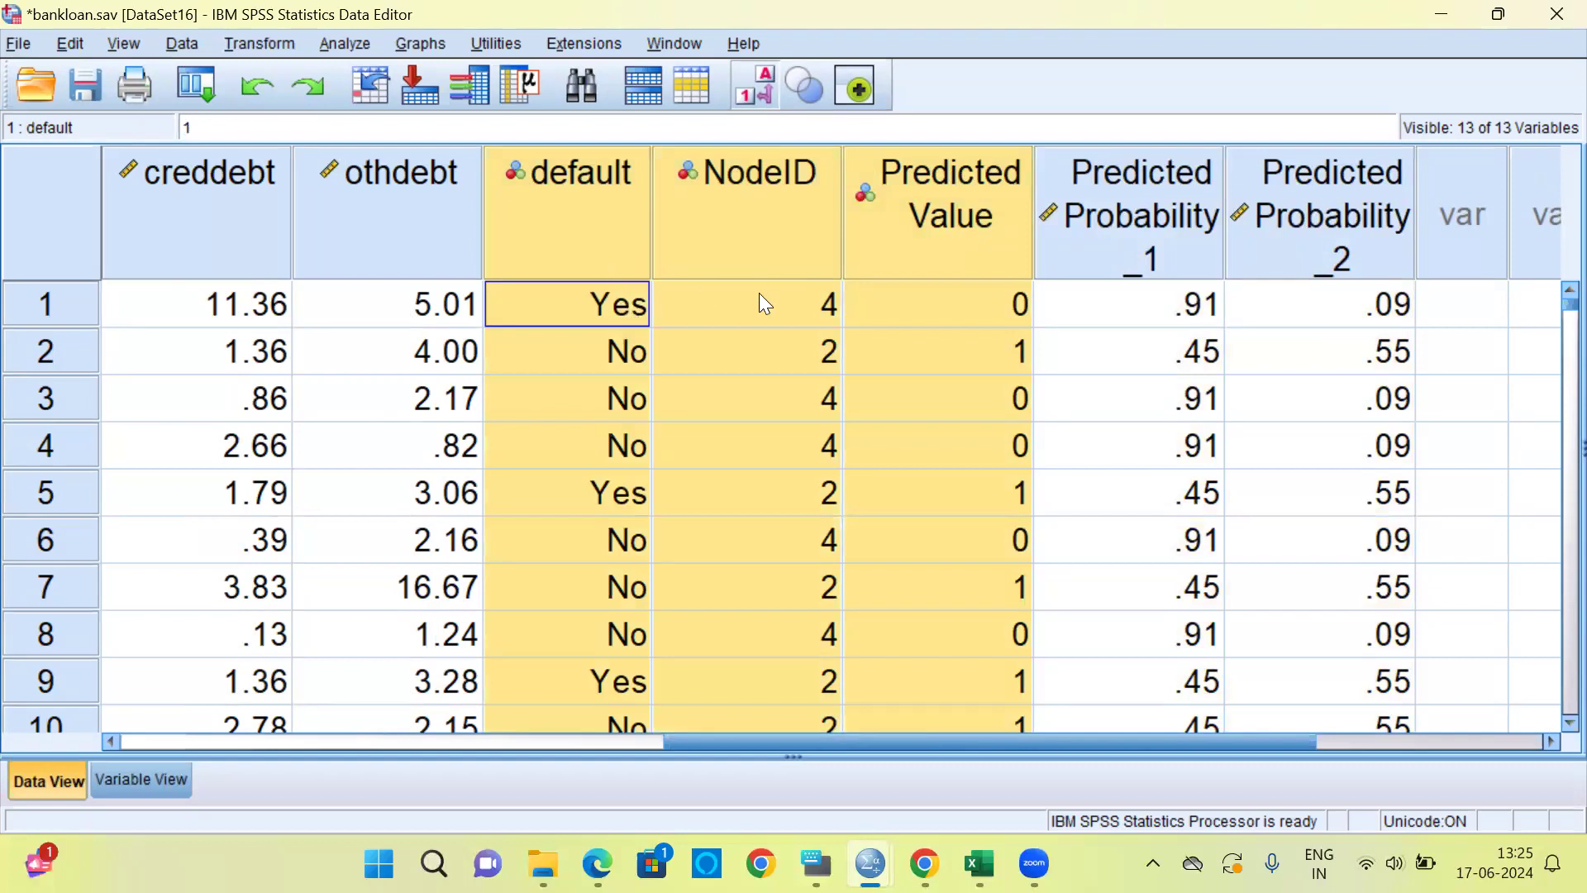
{"action": "double_click", "coordinate": [630, 323]}
Step: Delete the NodeID variable from the dataset so that PredictedValue sits beside default
{"action": "left_click", "coordinate": [785, 243]}
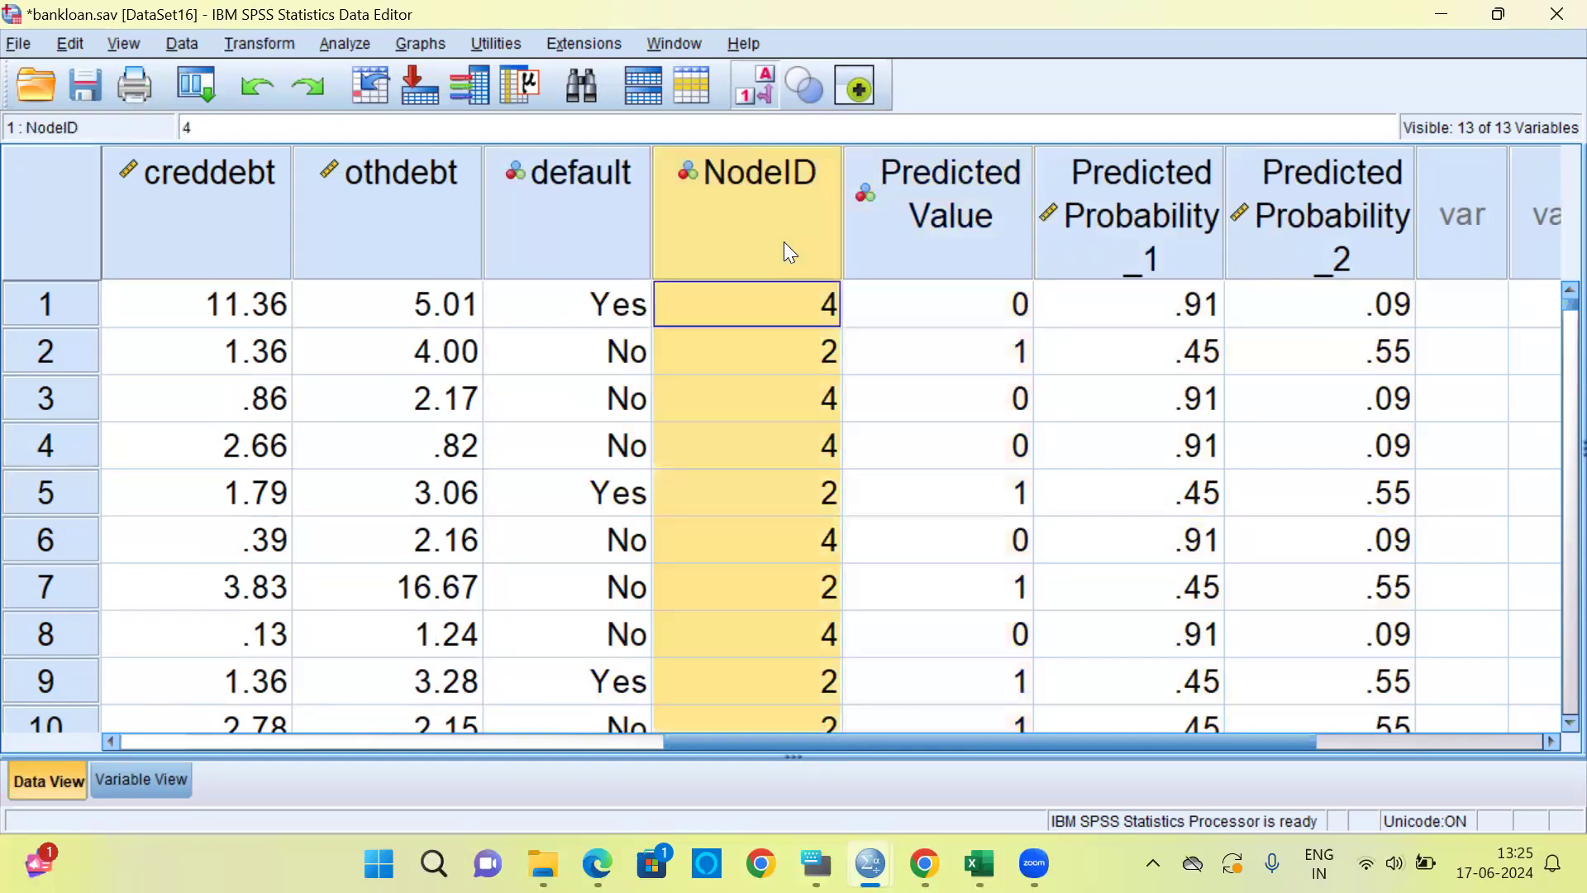
{"action": "right_click", "coordinate": [788, 245]}
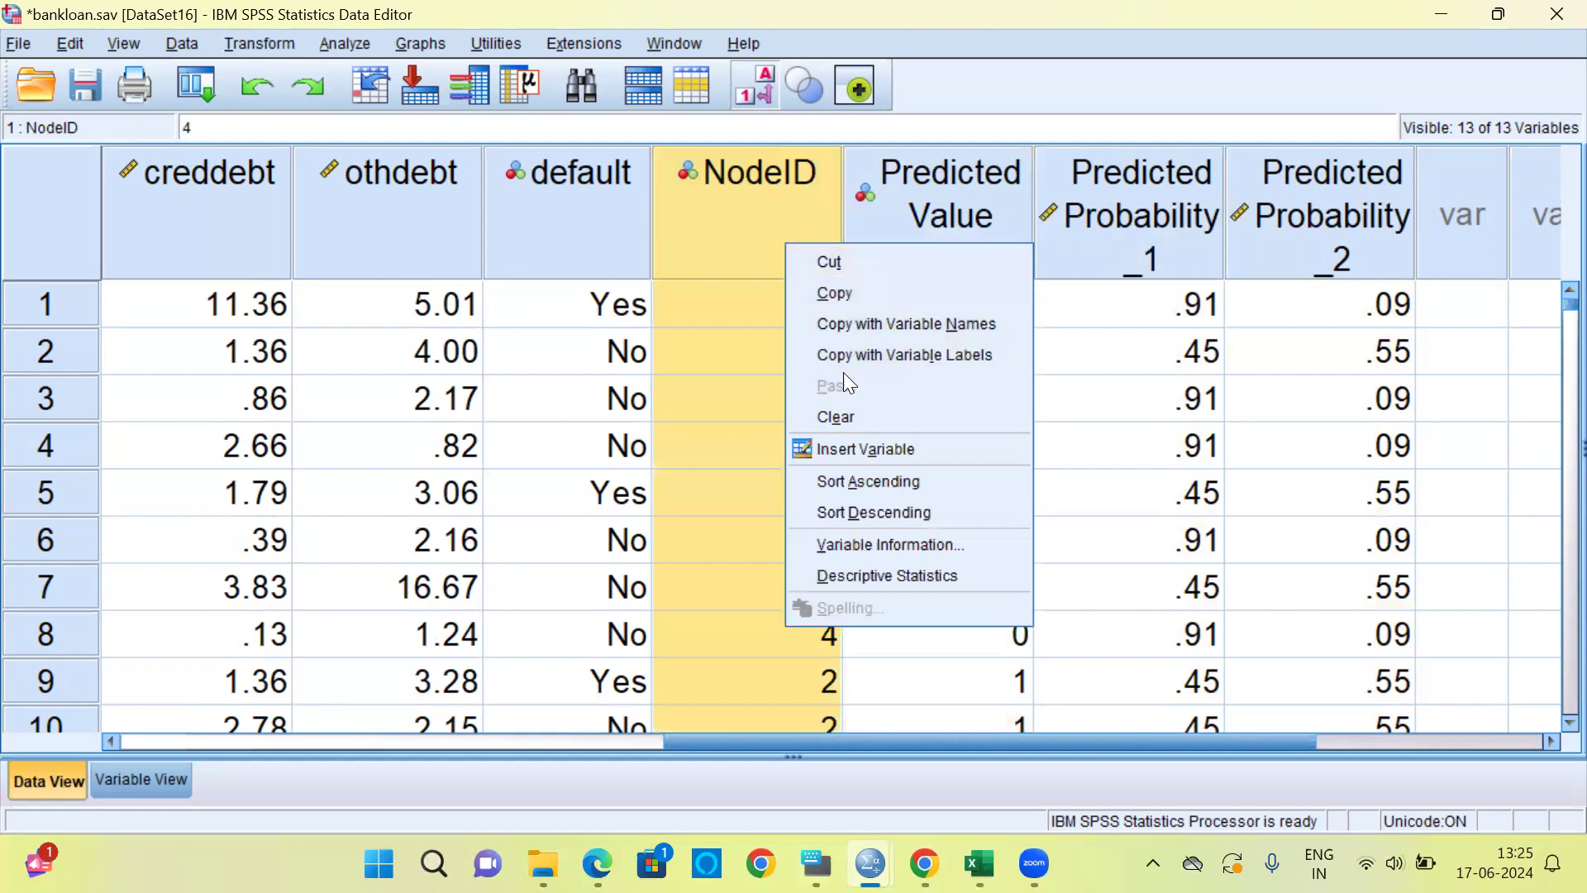
{"action": "left_click", "coordinate": [865, 417]}
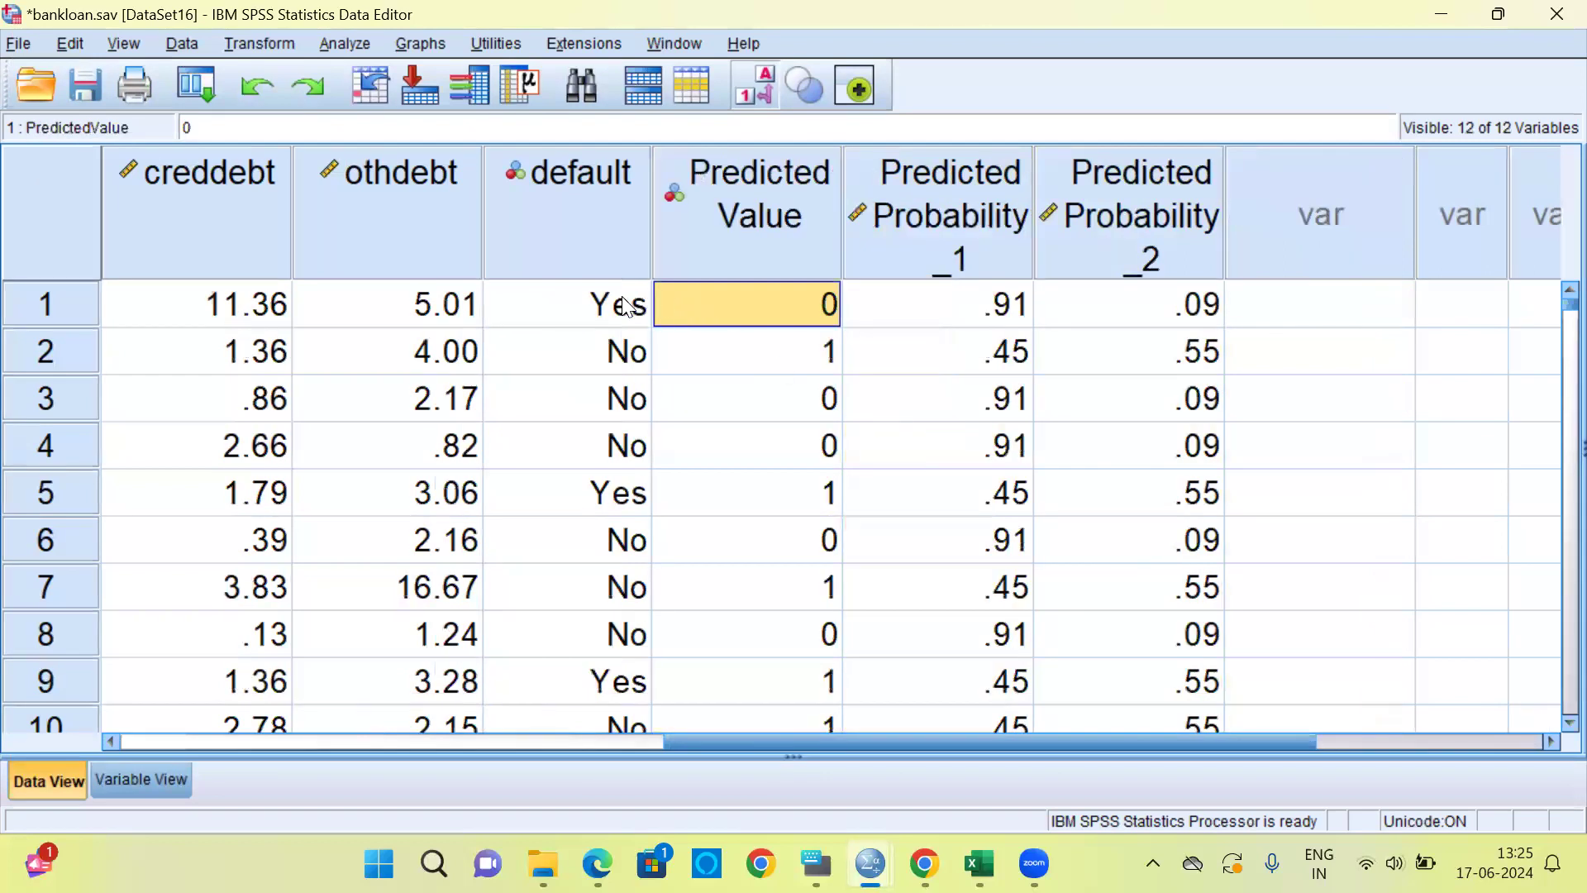
Step: Show numeric codes instead of value labels and compare default with PredictedValue for case 1
{"action": "left_click", "coordinate": [757, 99]}
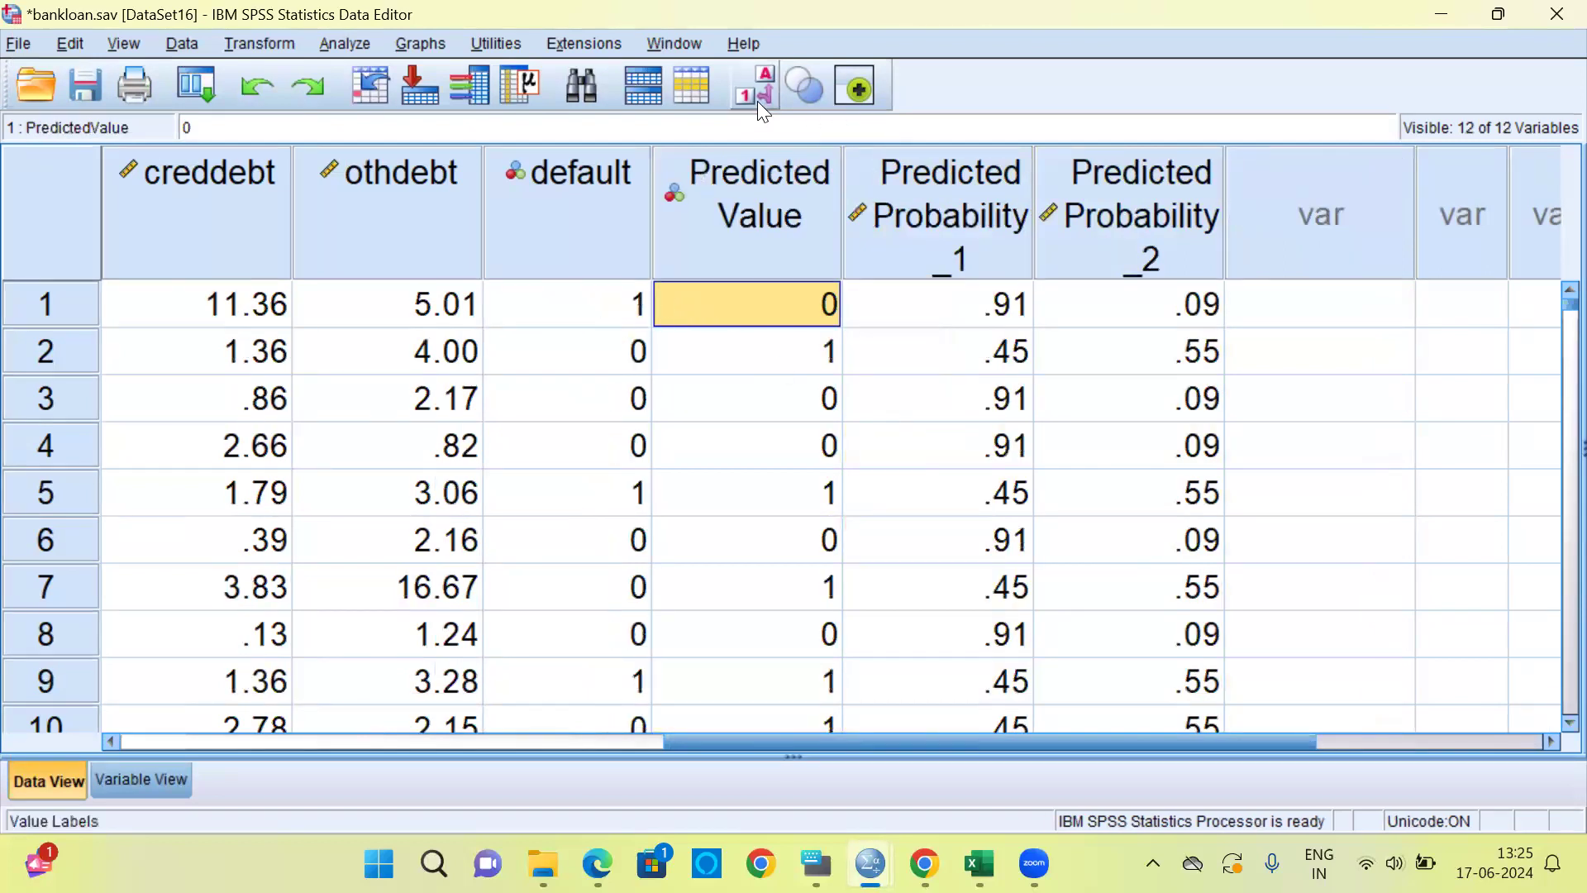
{"action": "left_click", "coordinate": [615, 310]}
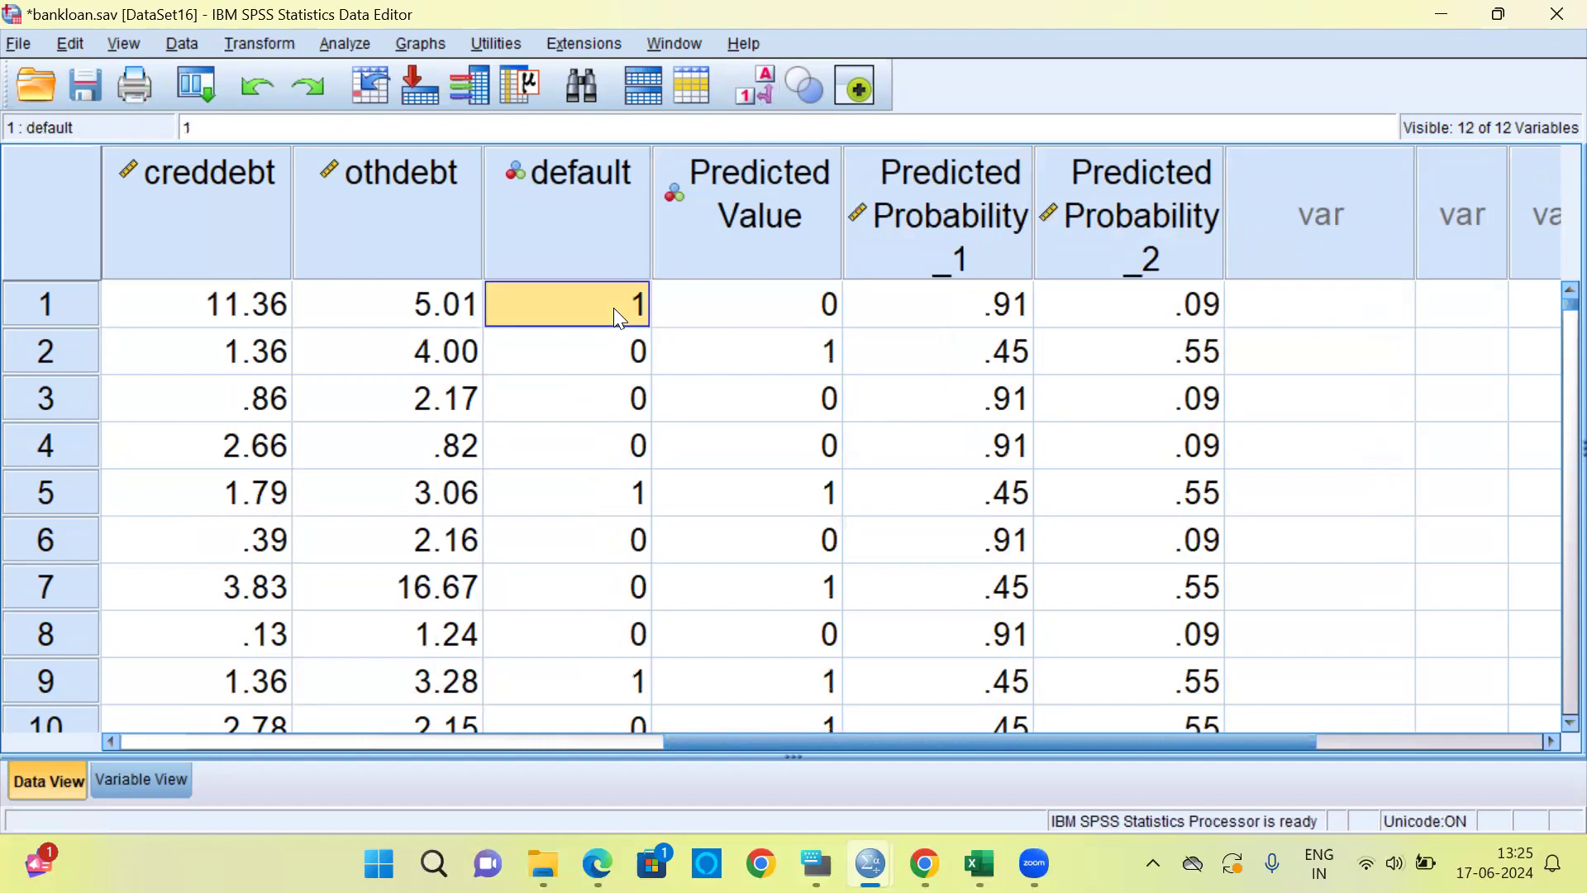
{"action": "left_click", "coordinate": [785, 314]}
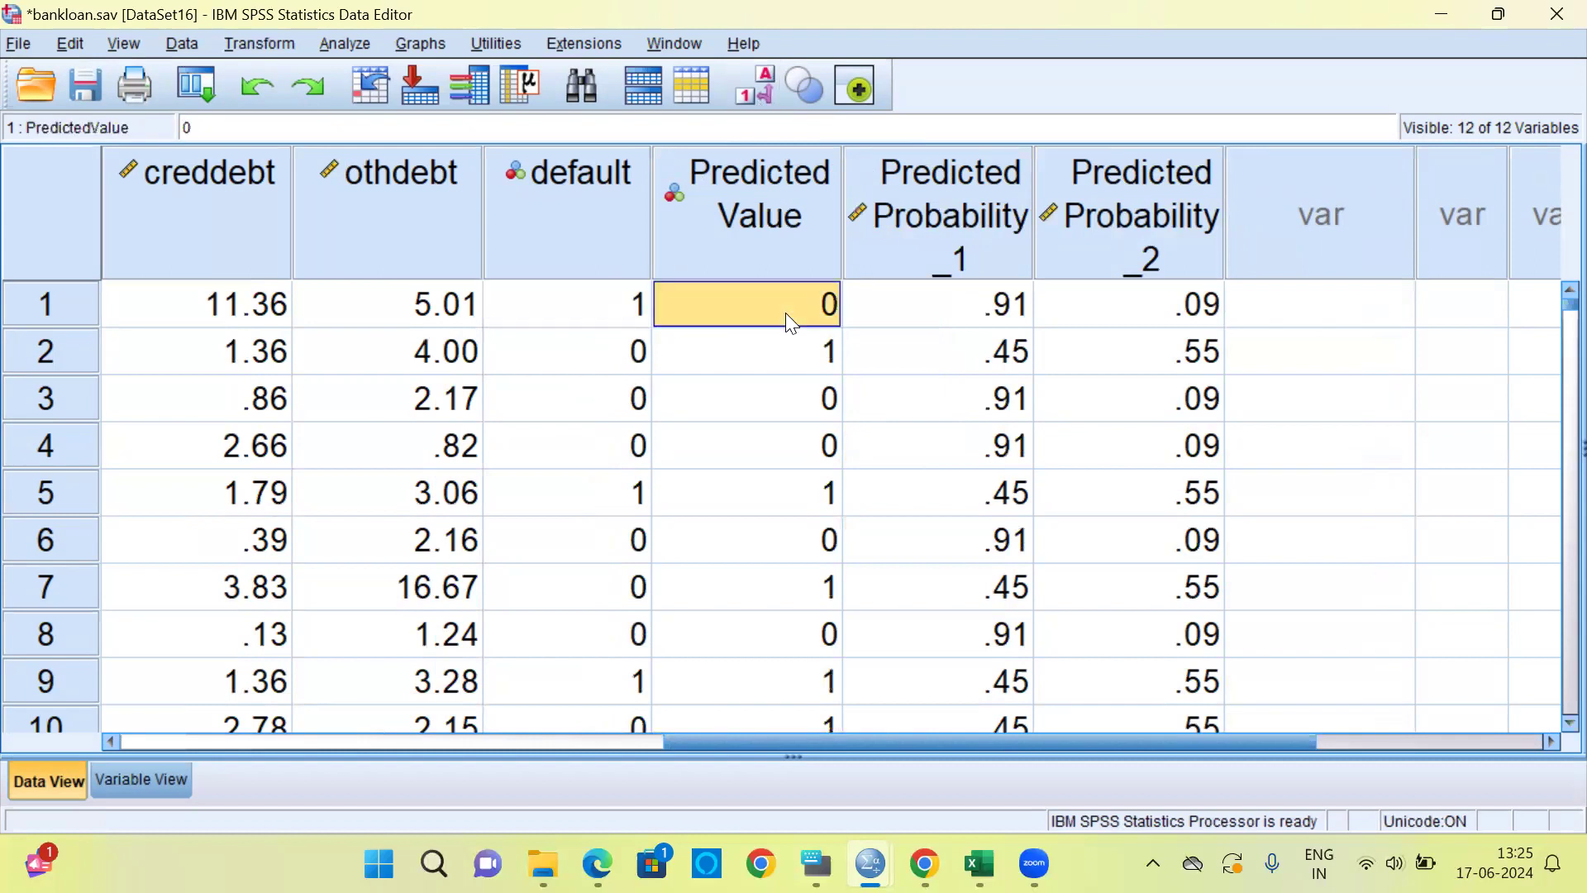
{"action": "left_click", "coordinate": [1463, 116]}
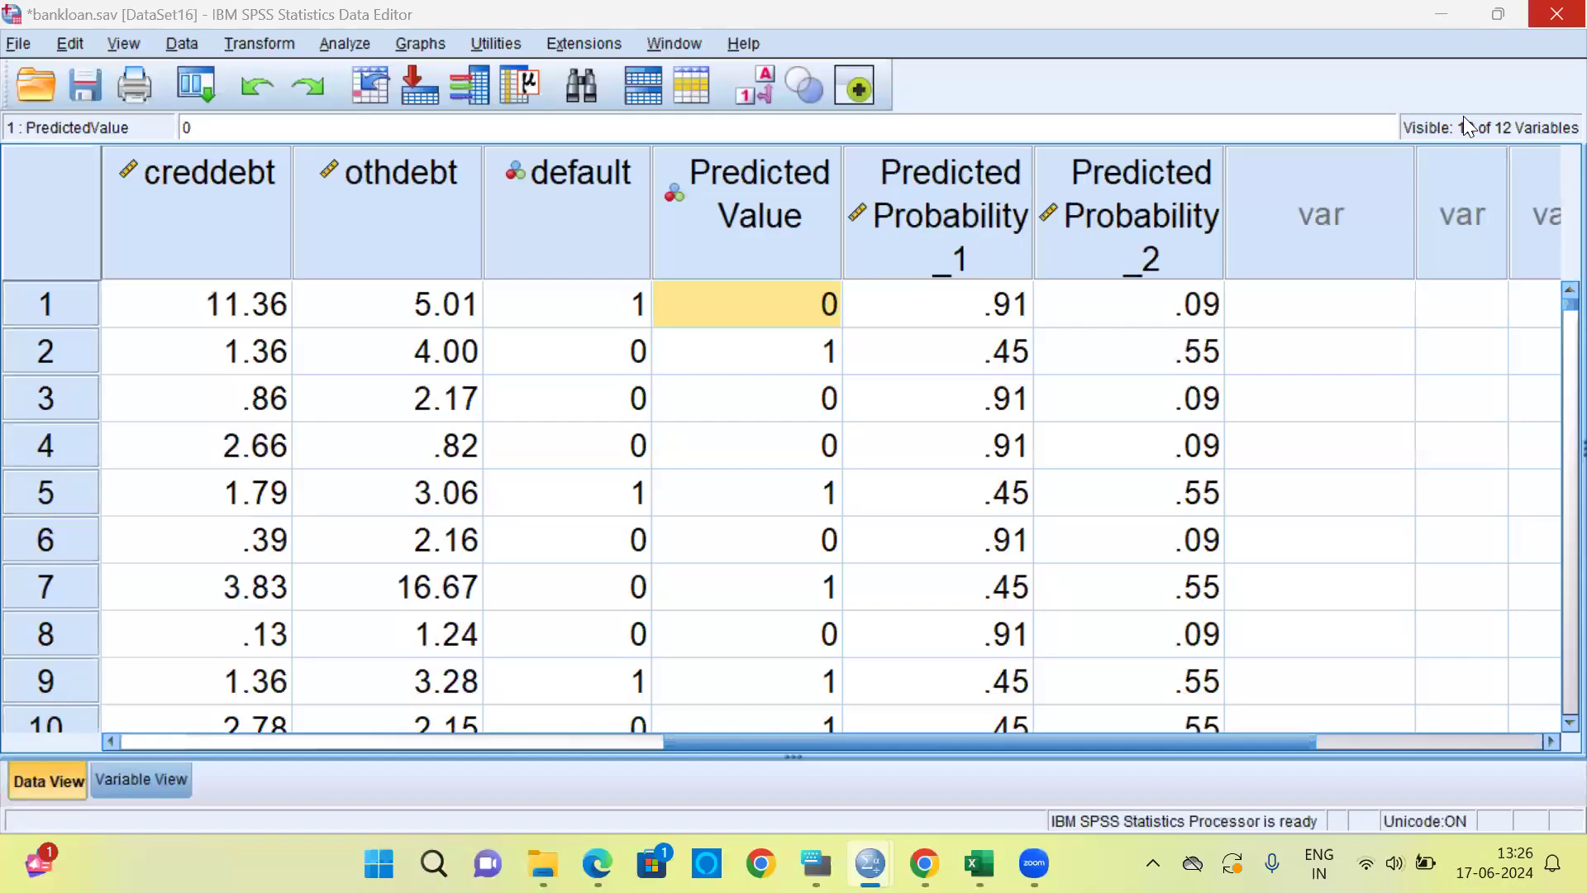
Step: Compare the default and PredictedValue entries for cases 2, 3 and 4
{"action": "left_click", "coordinate": [625, 350]}
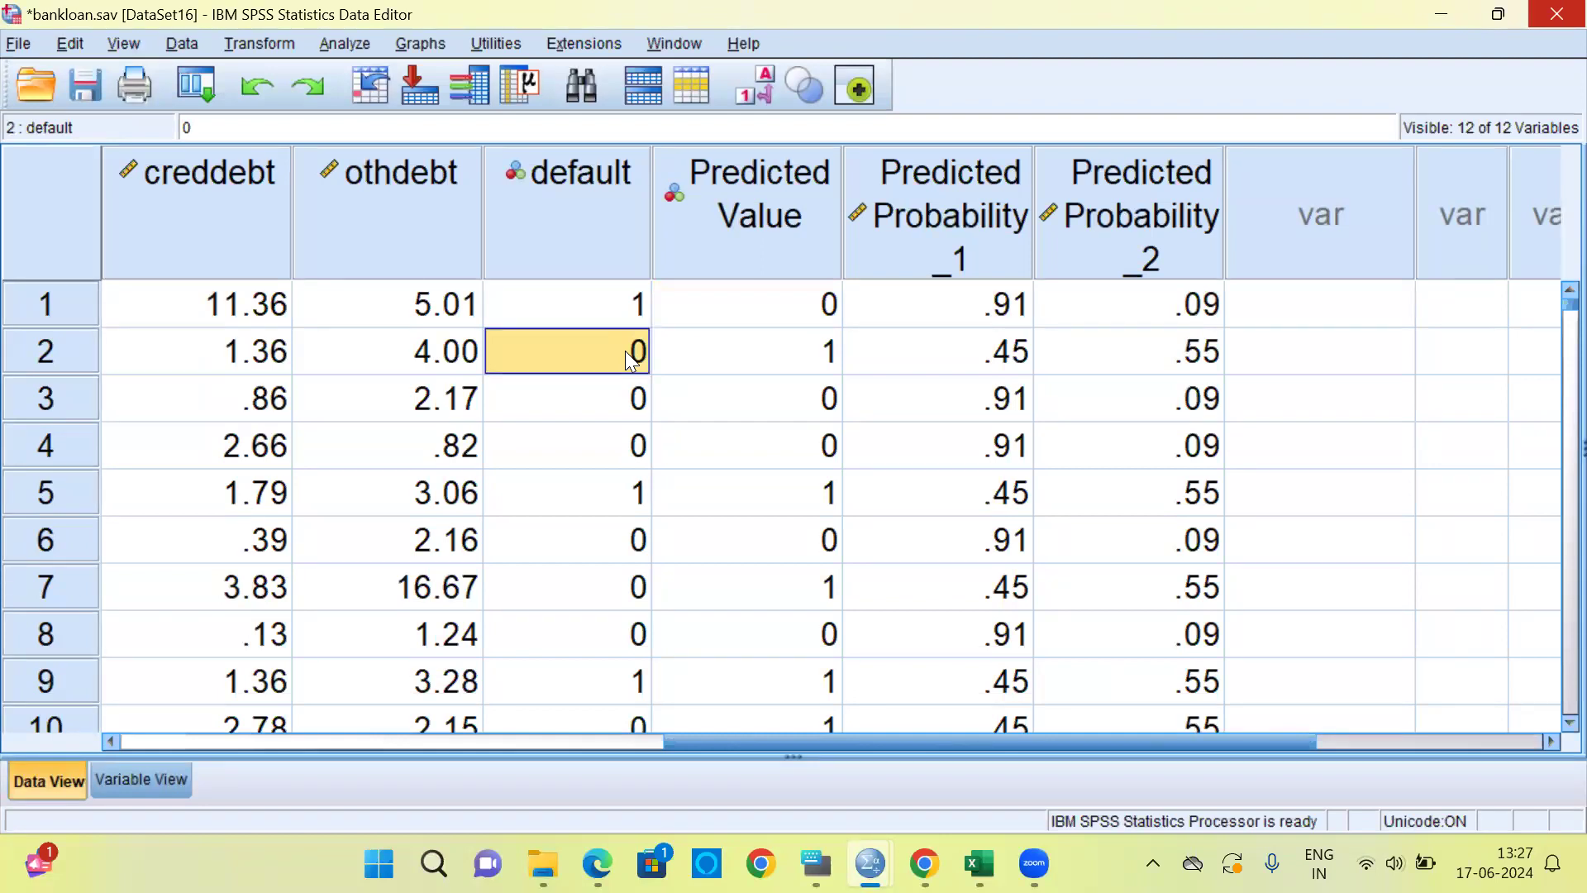
{"action": "left_click", "coordinate": [774, 364]}
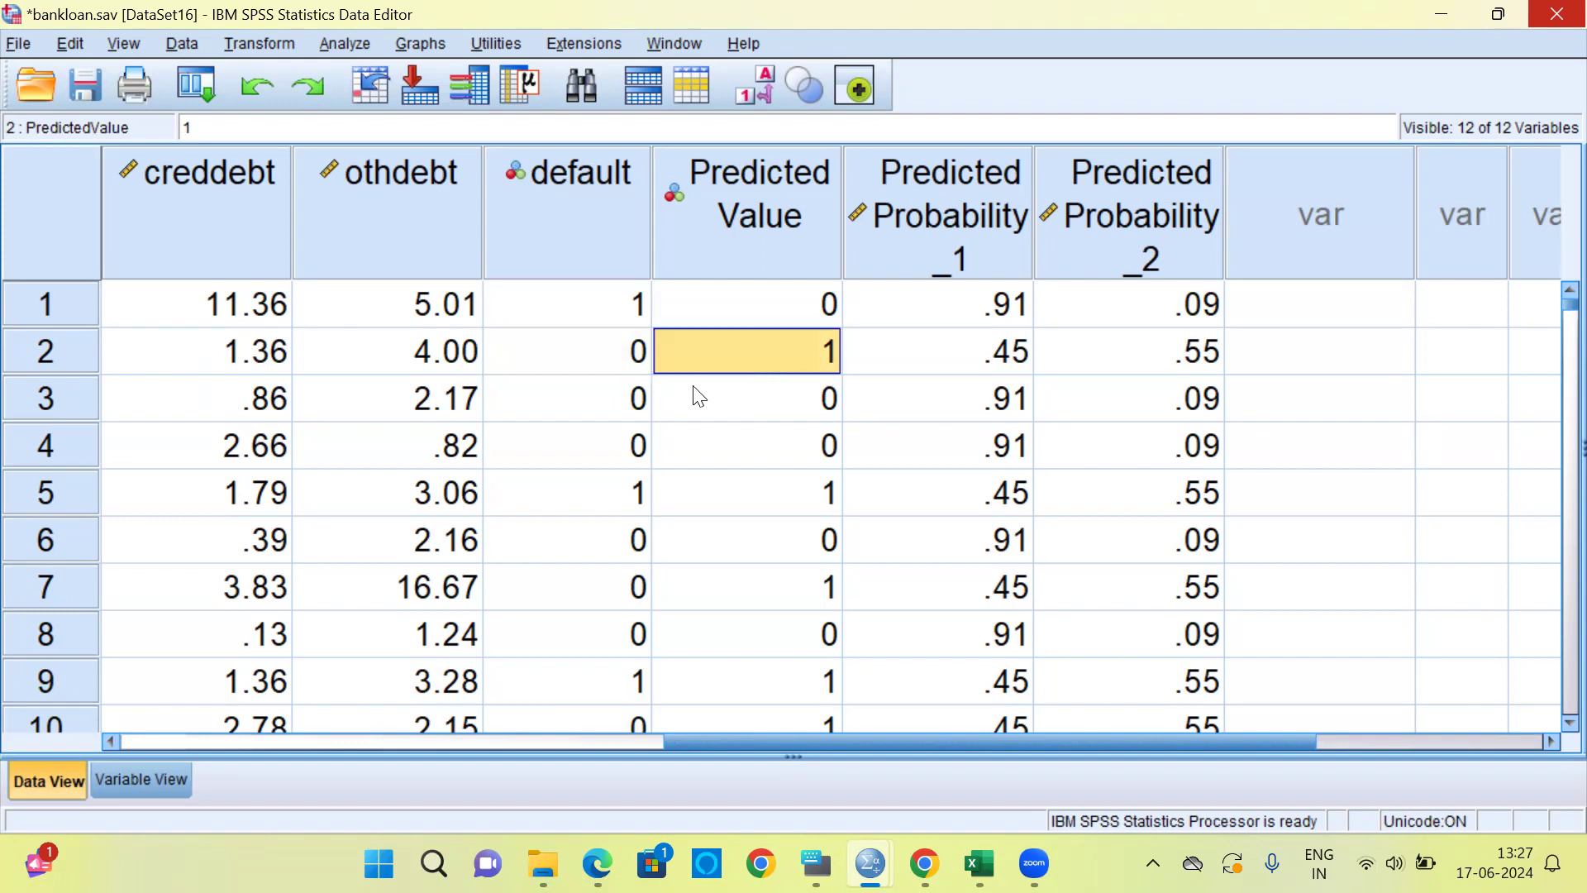
{"action": "left_click", "coordinate": [637, 409]}
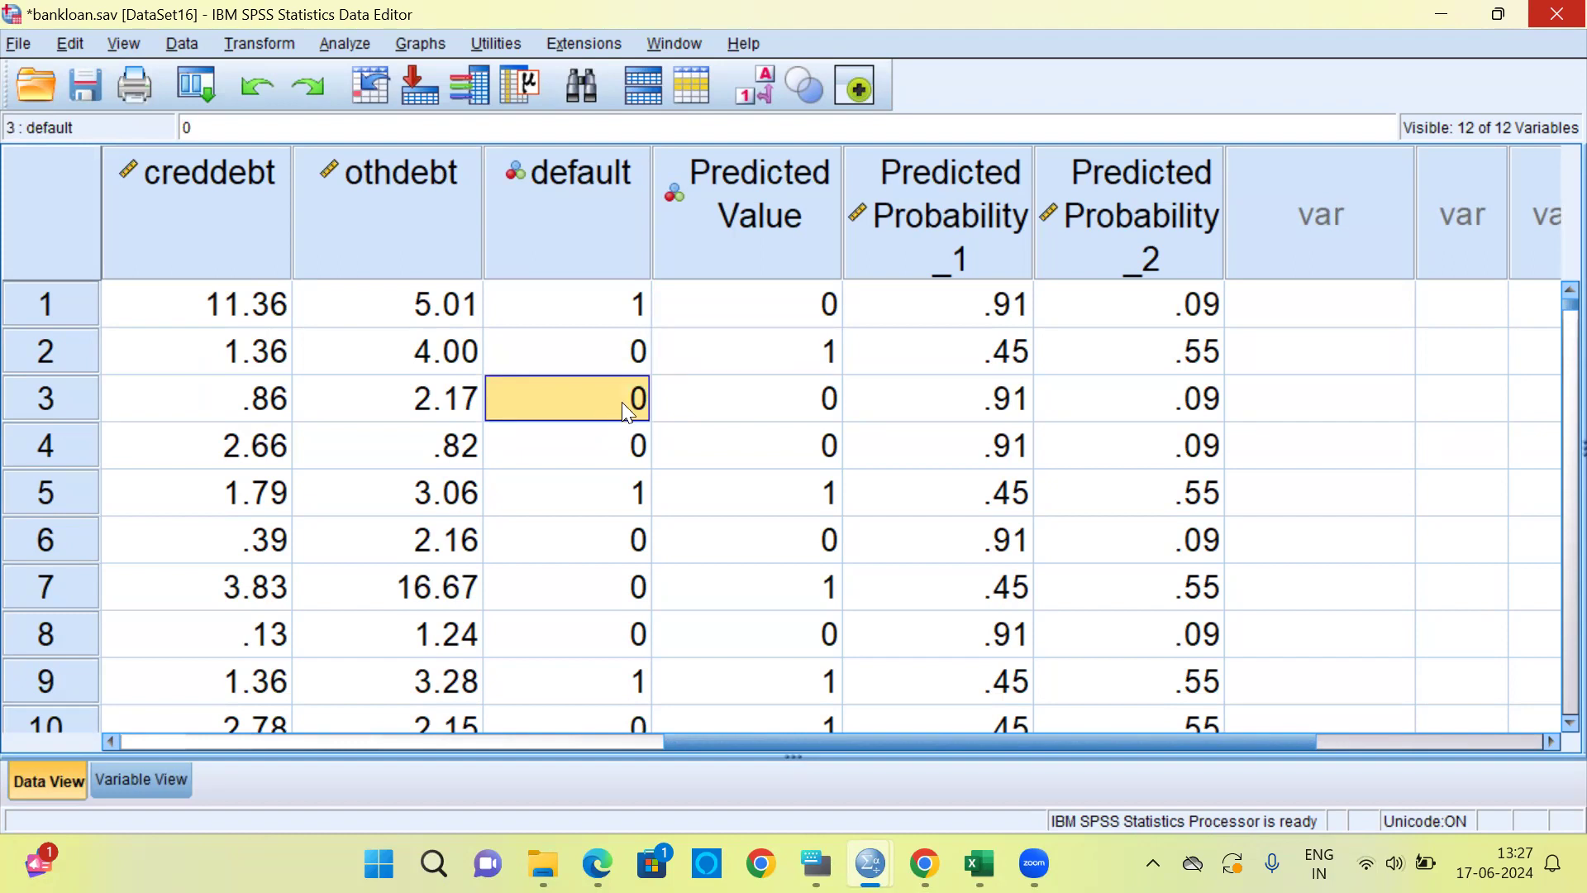
{"action": "left_click", "coordinate": [772, 400]}
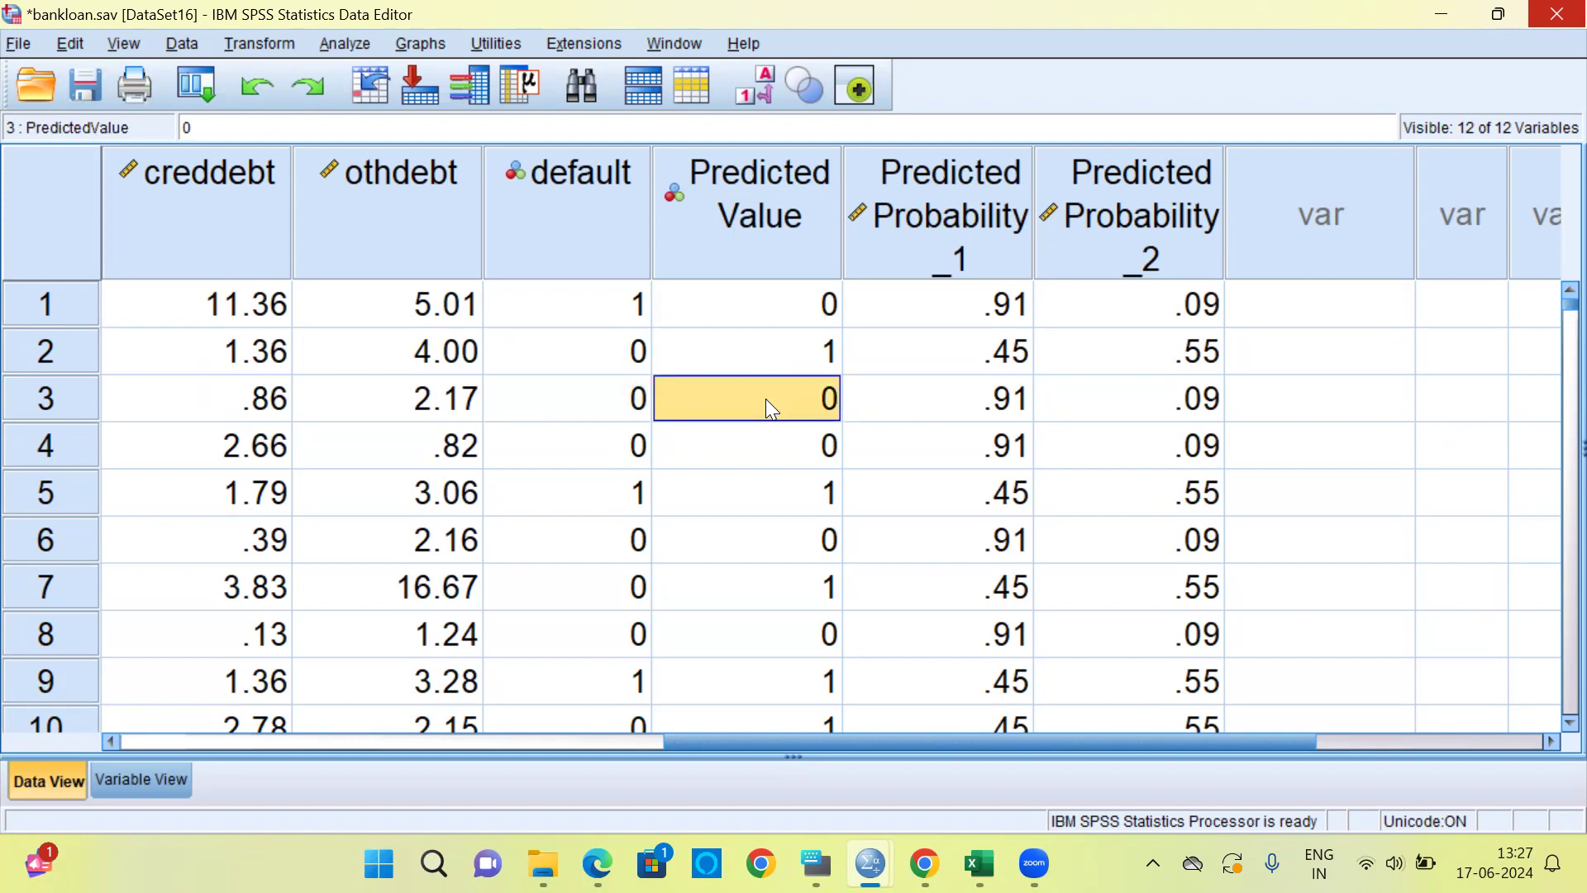
{"action": "left_click", "coordinate": [620, 448]}
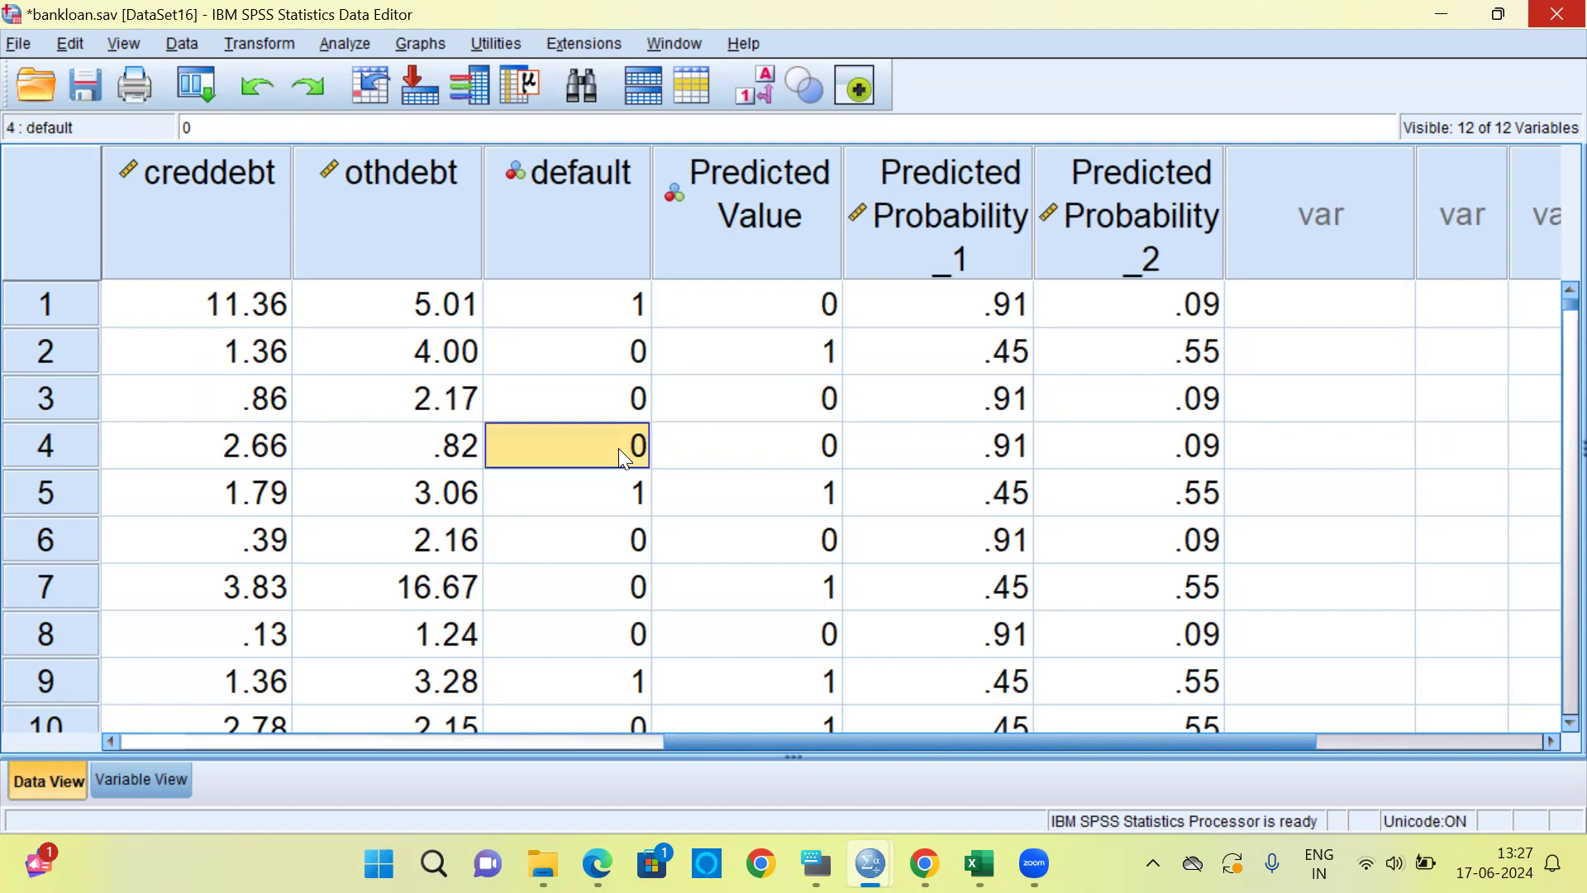
{"action": "key", "text": "Right"}
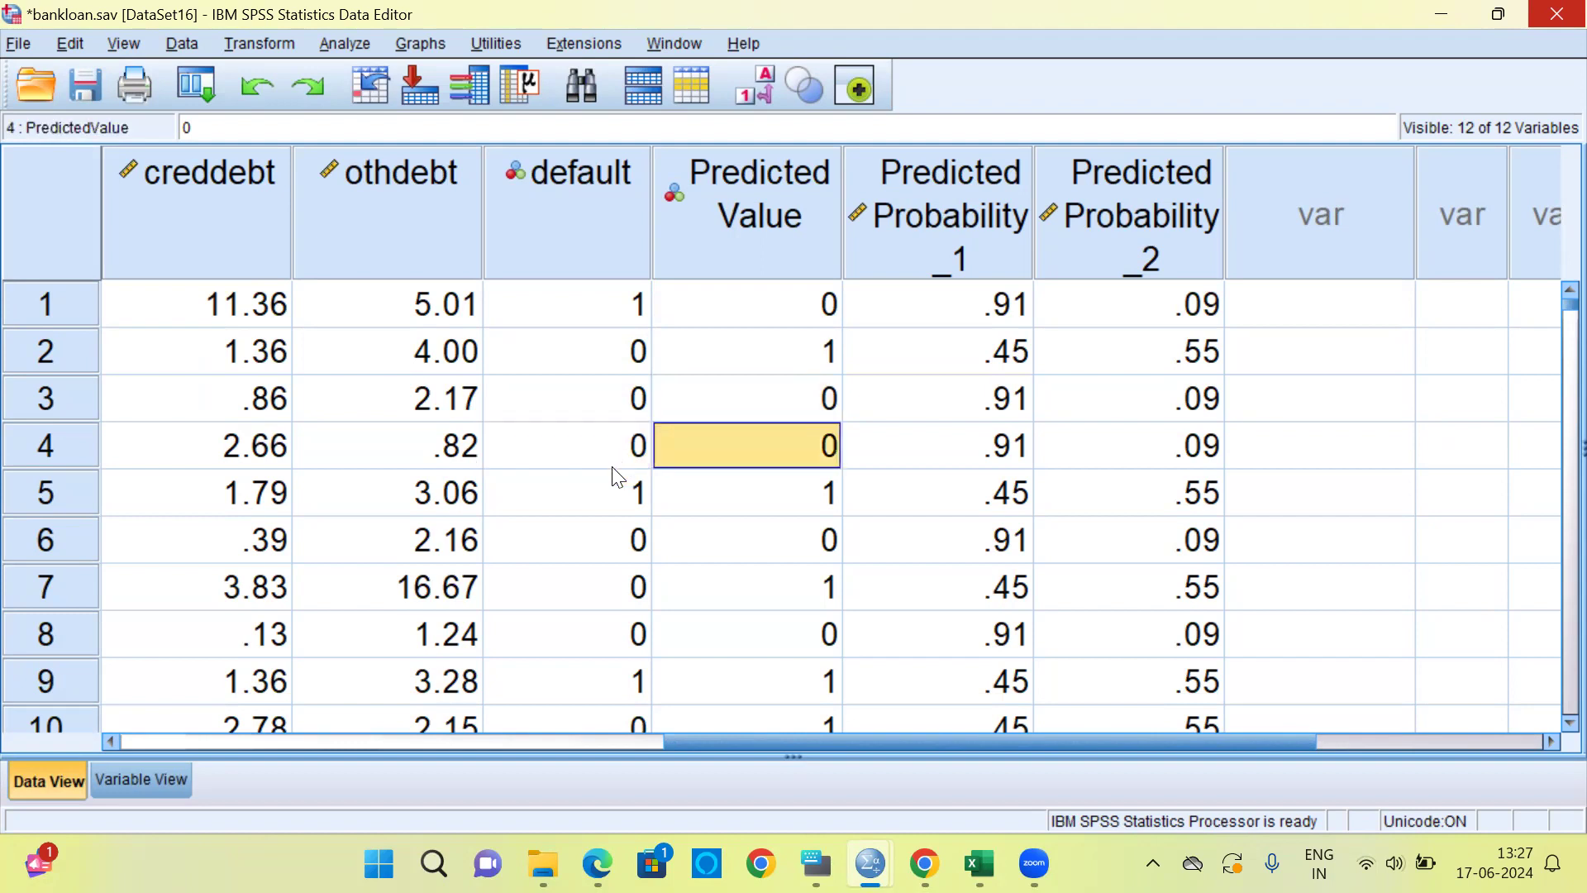
Step: Compare default with PredictedValue for case 5 and inspect its two predicted probabilities
{"action": "left_click", "coordinate": [614, 504]}
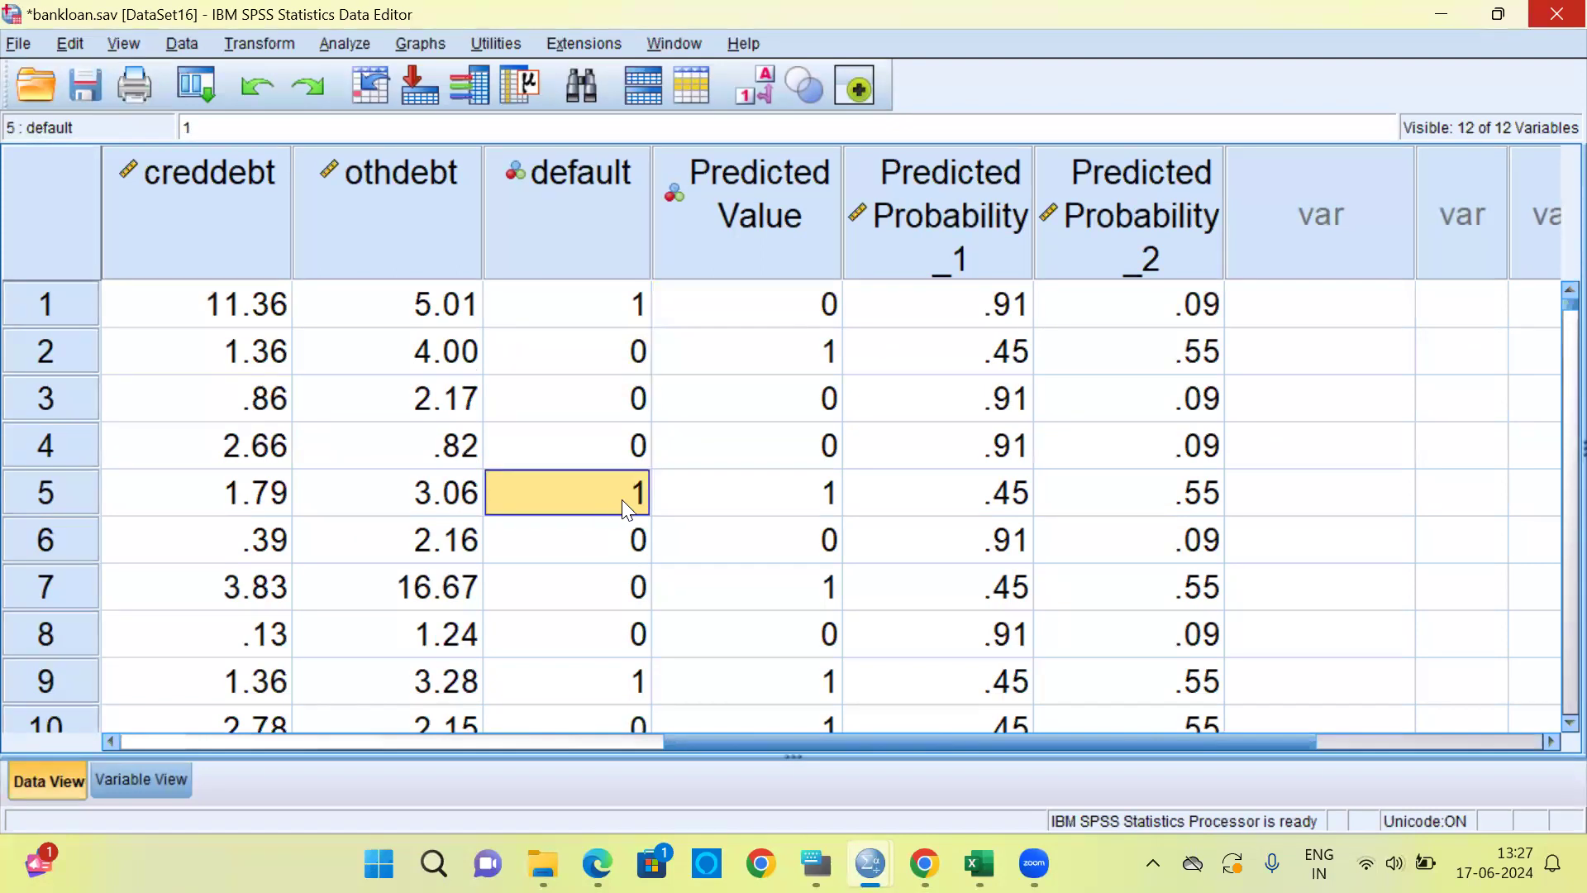
{"action": "left_click", "coordinate": [767, 505]}
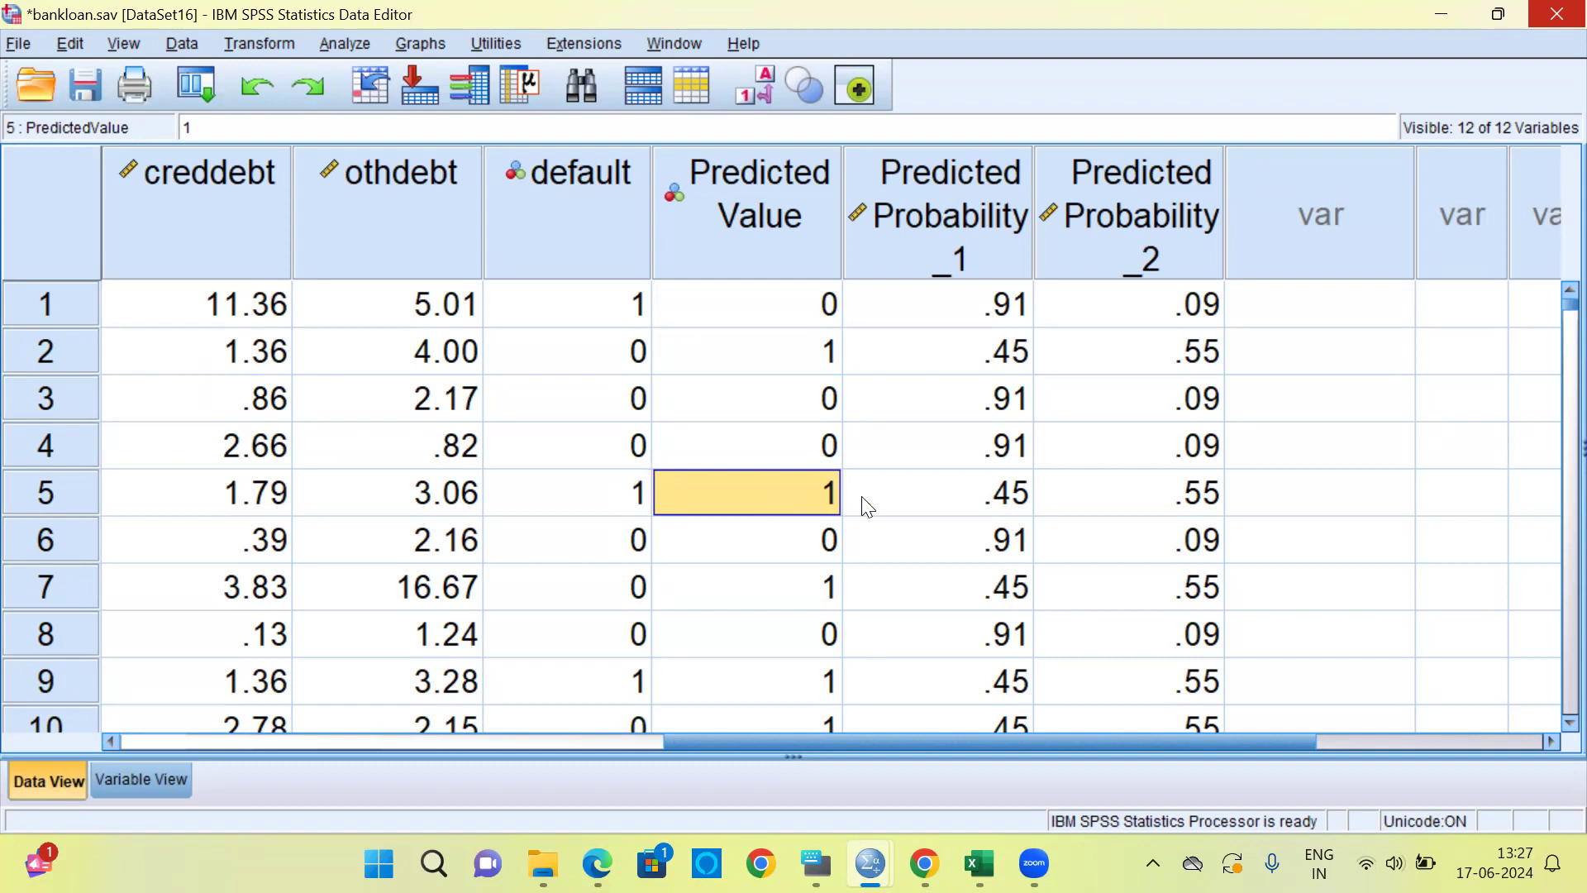
{"action": "left_click", "coordinate": [962, 498]}
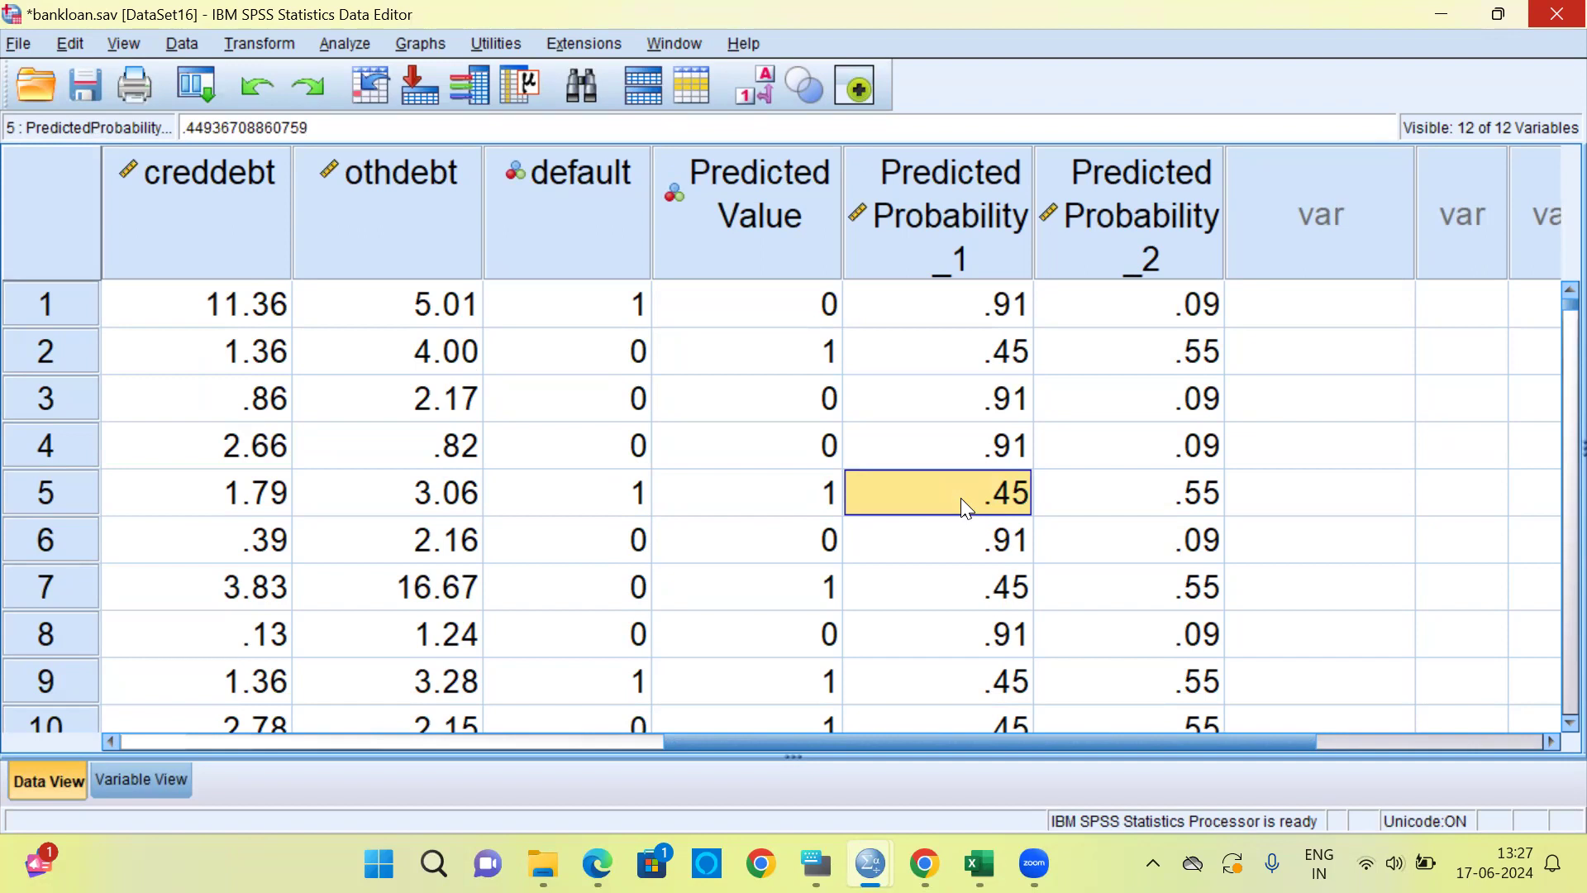
{"action": "left_click", "coordinate": [1161, 500]}
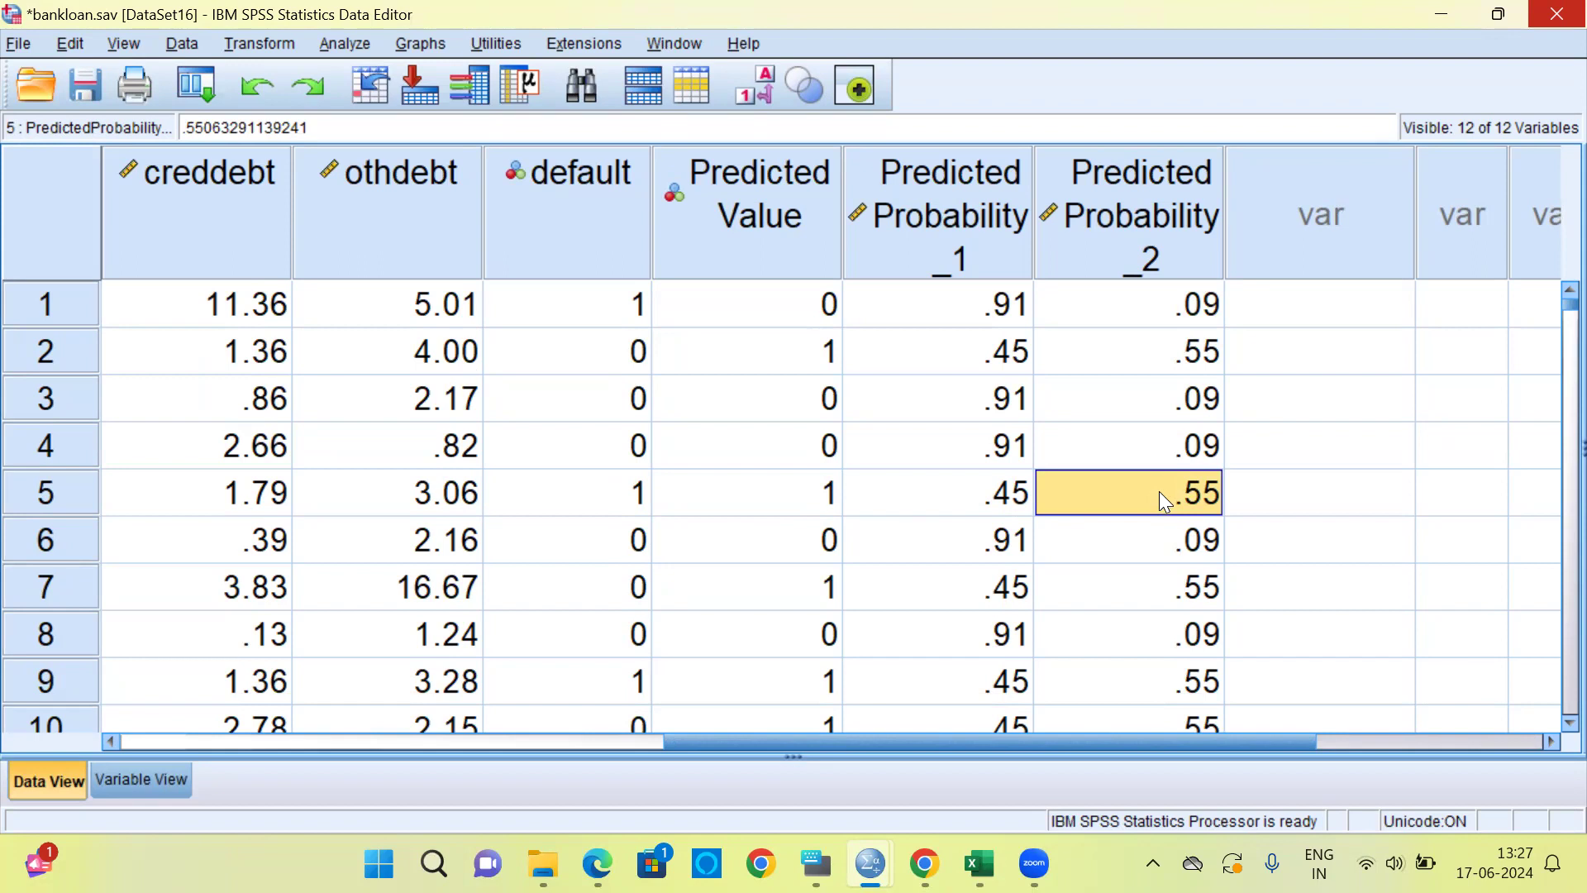
Step: Sort the cases by PredictedProbability_2 in descending order and close the data window
{"action": "left_click", "coordinate": [1161, 240]}
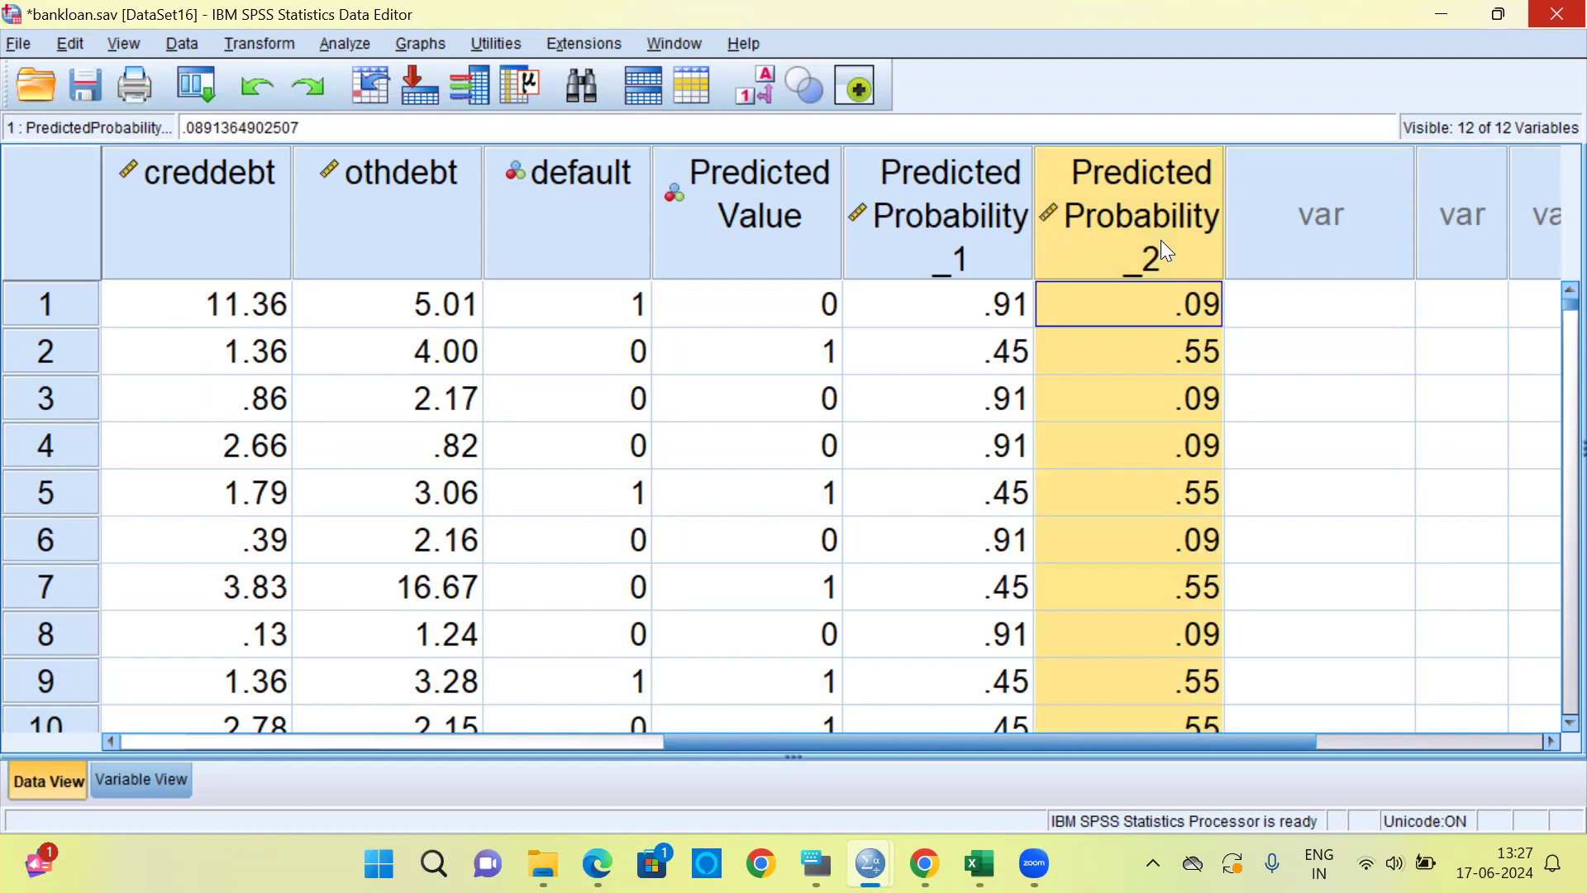
{"action": "right_click", "coordinate": [1161, 240]}
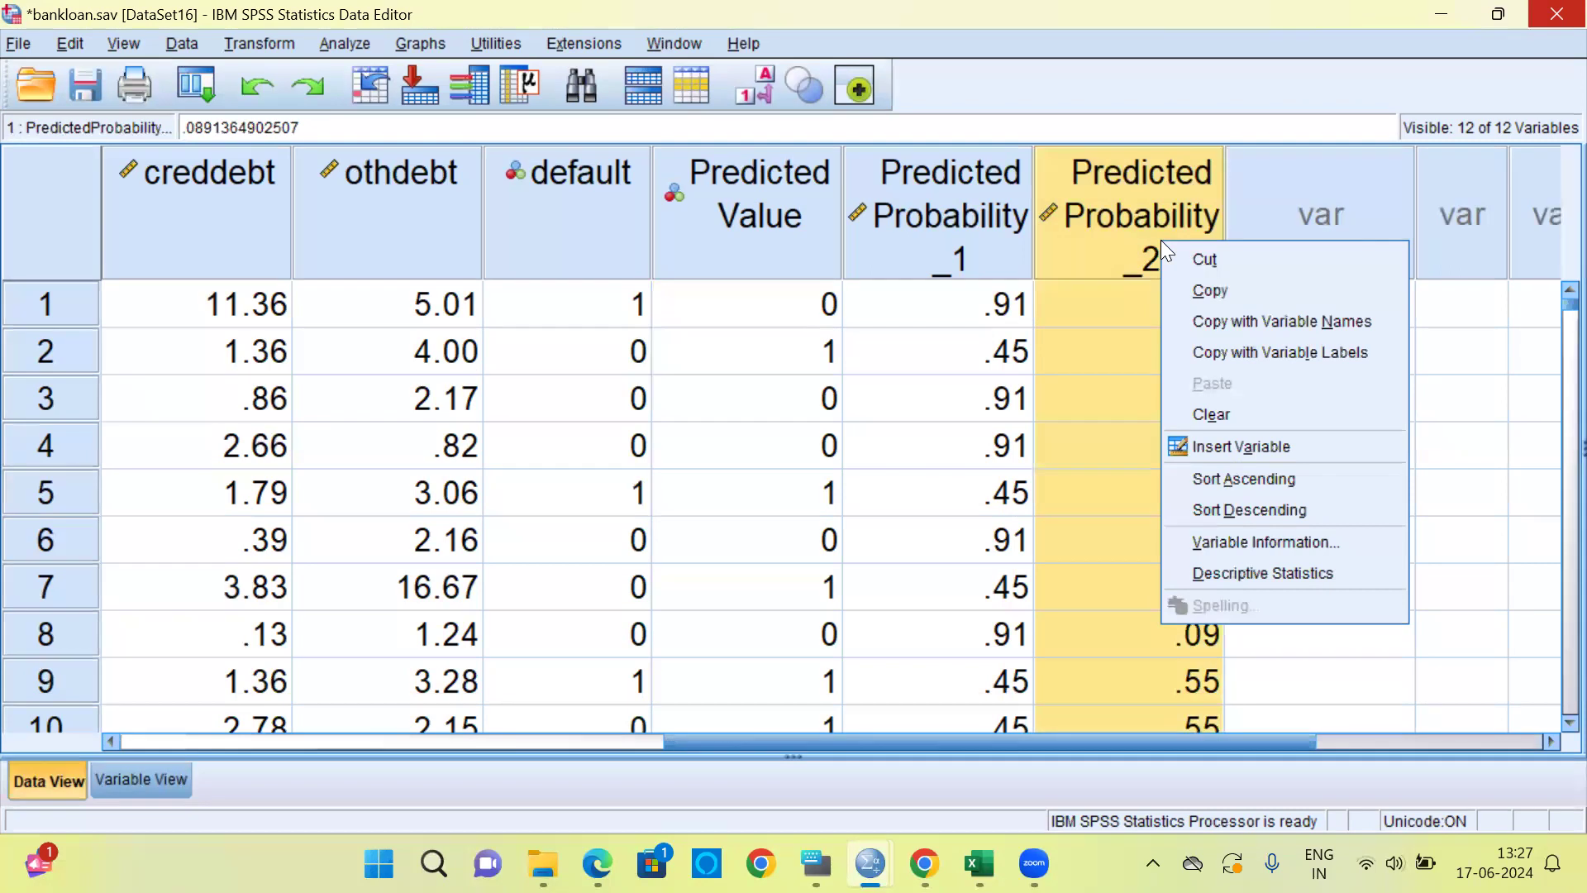
{"action": "left_click", "coordinate": [1212, 510]}
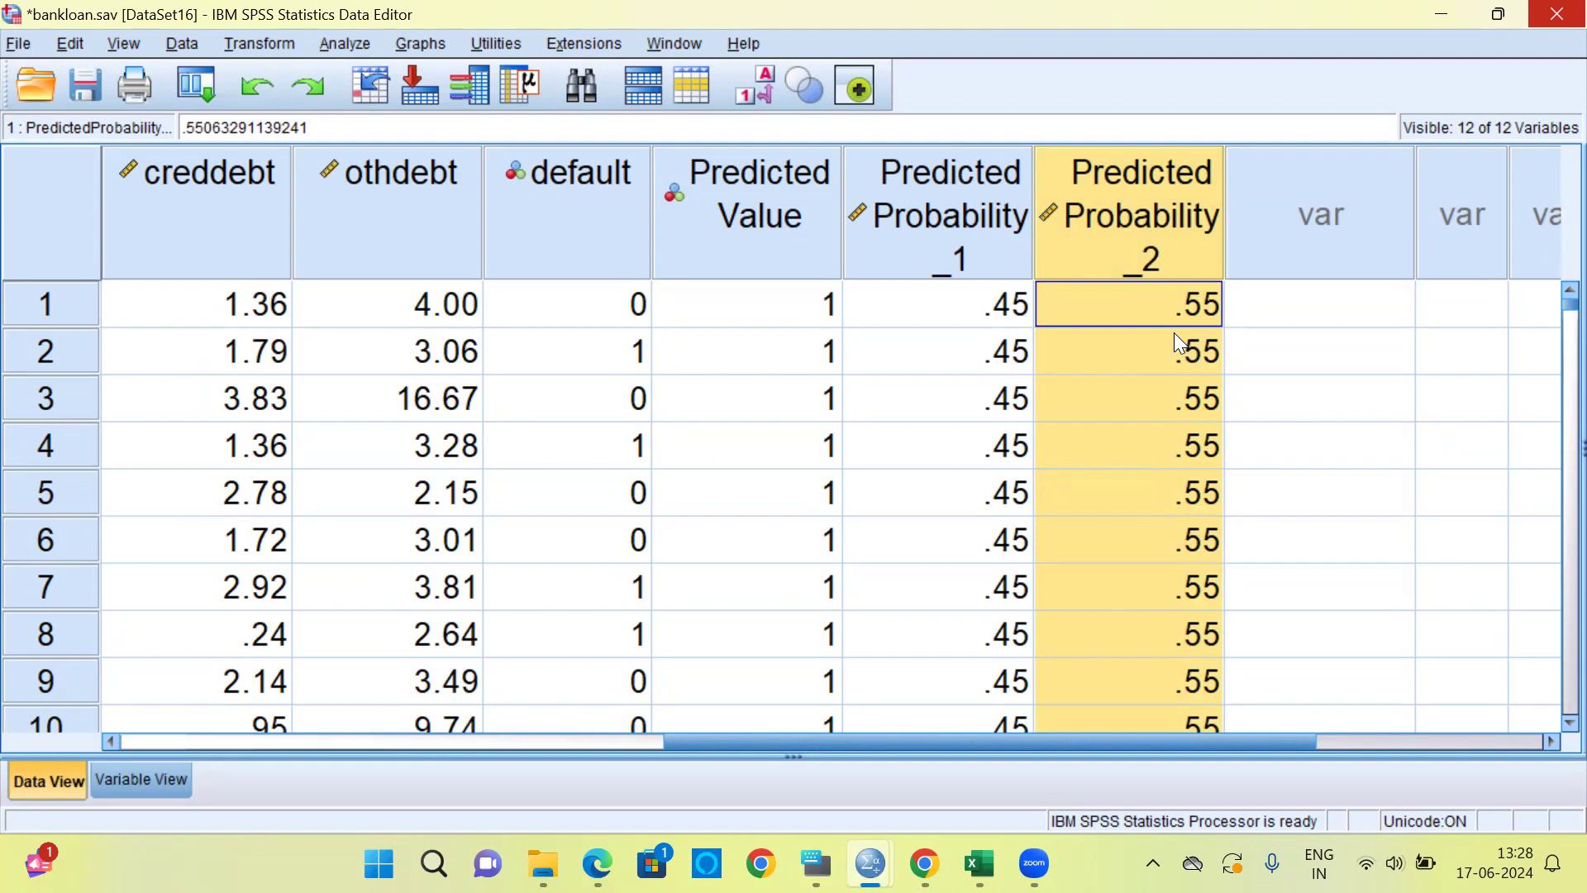
{"action": "left_click", "coordinate": [1556, 18]}
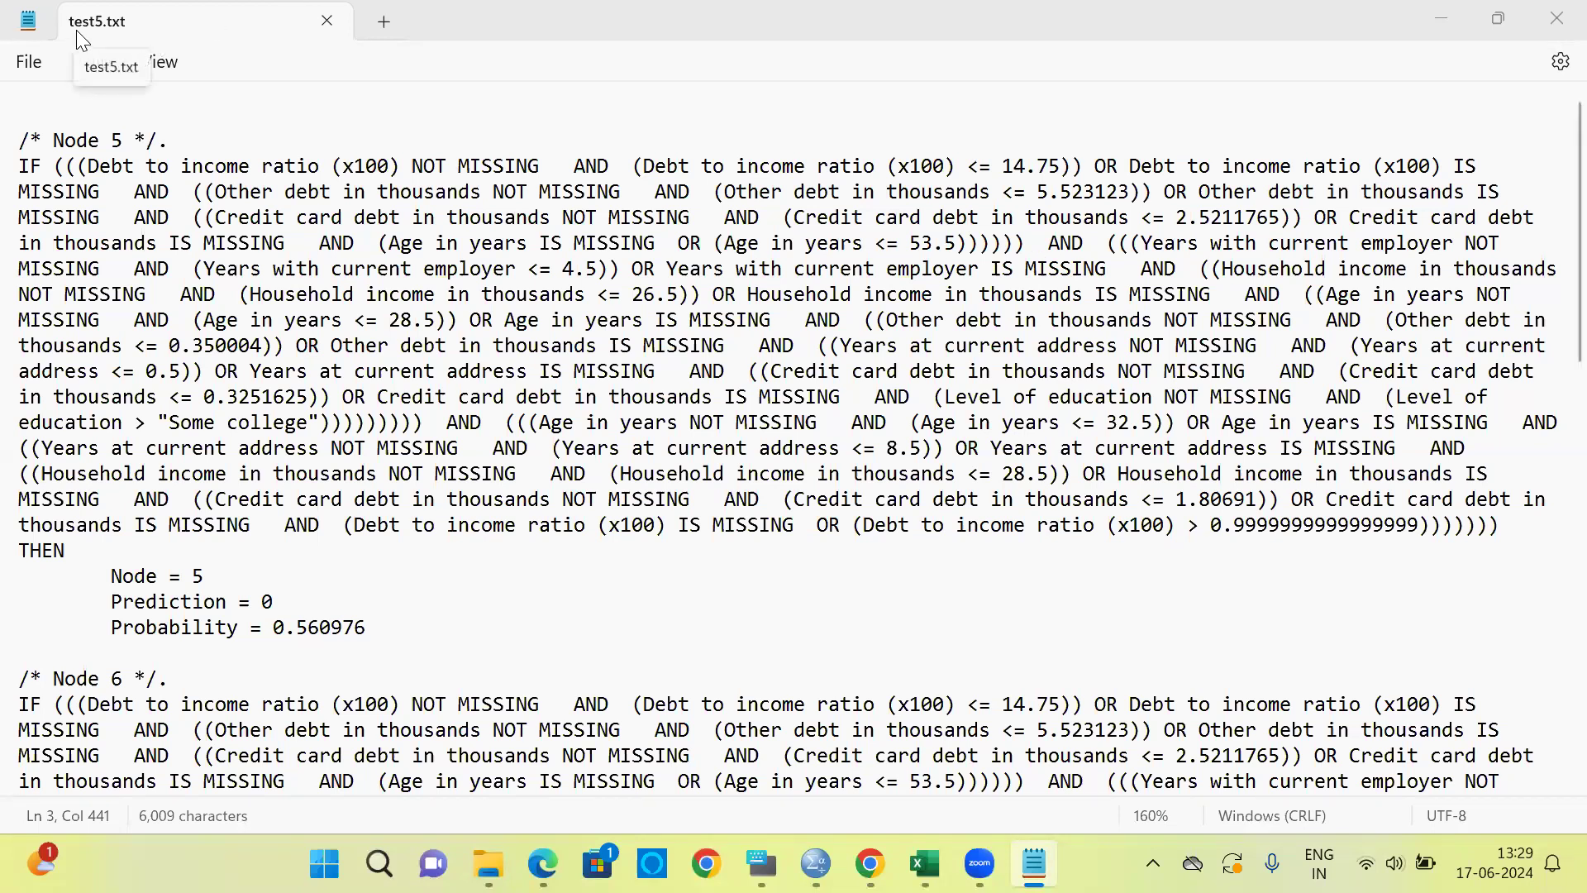
Step: Examine the Node 5 rule in test5.txt, from its IF conditions to the assigned node, prediction and probability
{"action": "left_click_drag", "start_coordinate": [39, 143], "coordinate": [134, 140]}
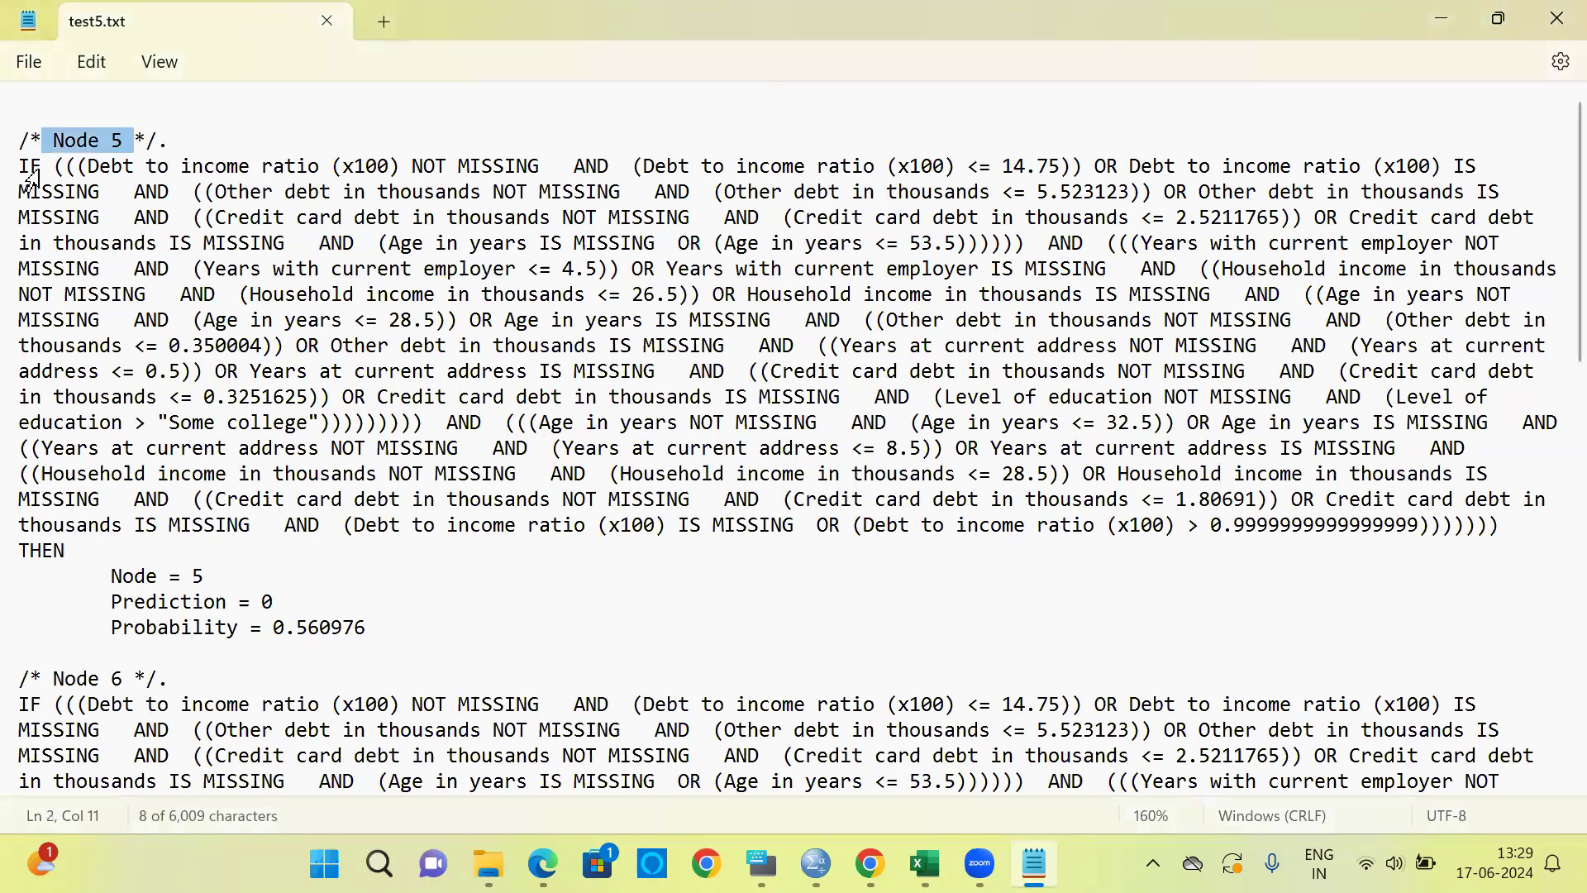
{"action": "left_click_drag", "start_coordinate": [19, 167], "coordinate": [223, 550]}
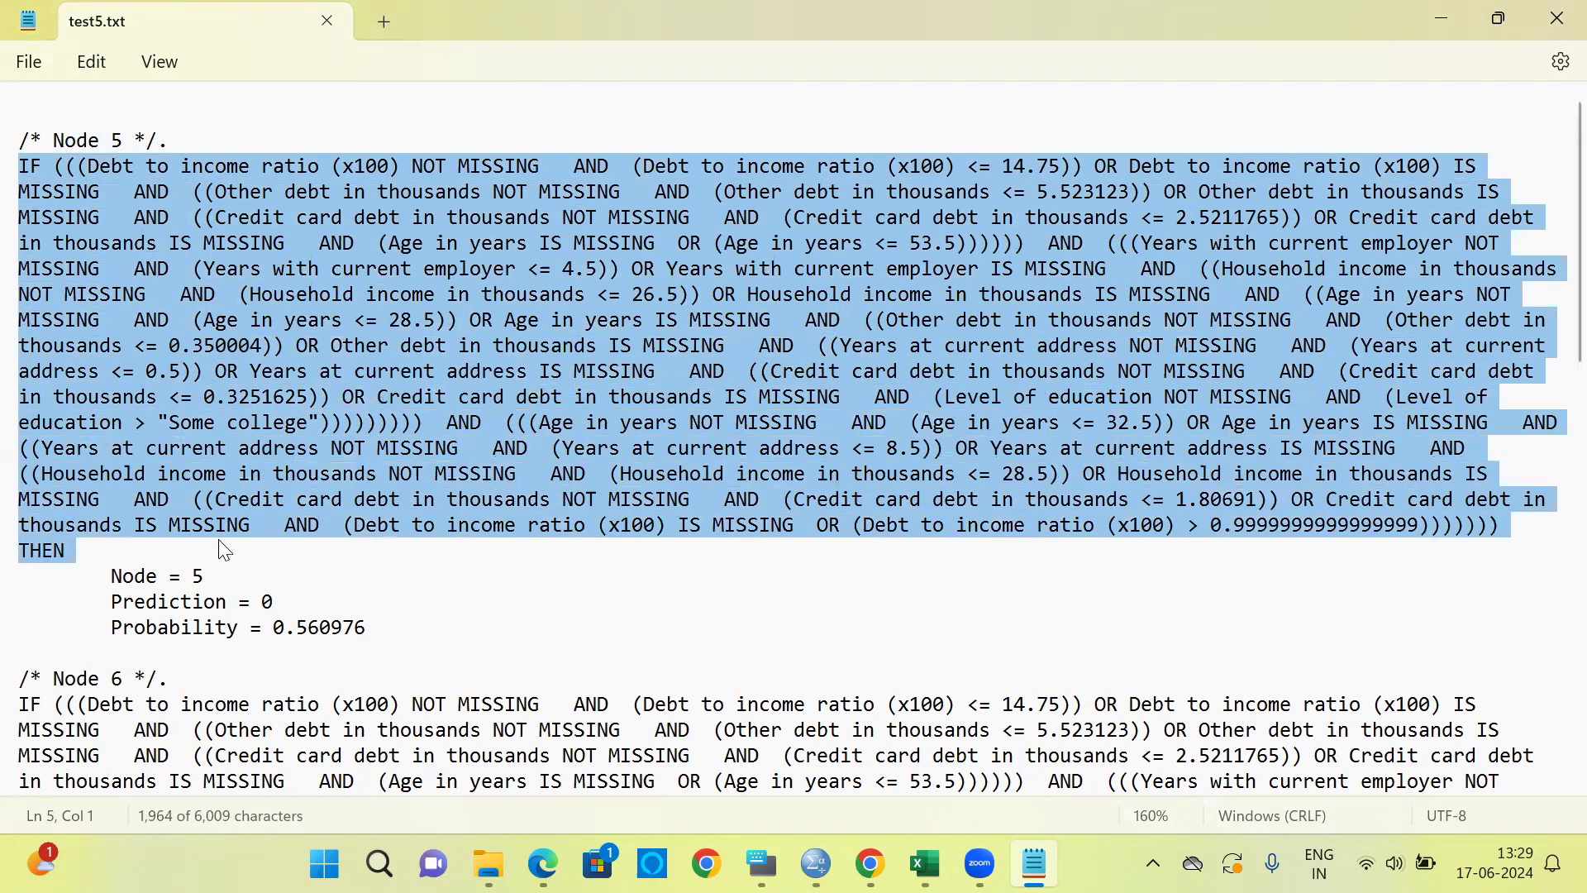
{"action": "left_click_drag", "start_coordinate": [108, 576], "coordinate": [227, 581]}
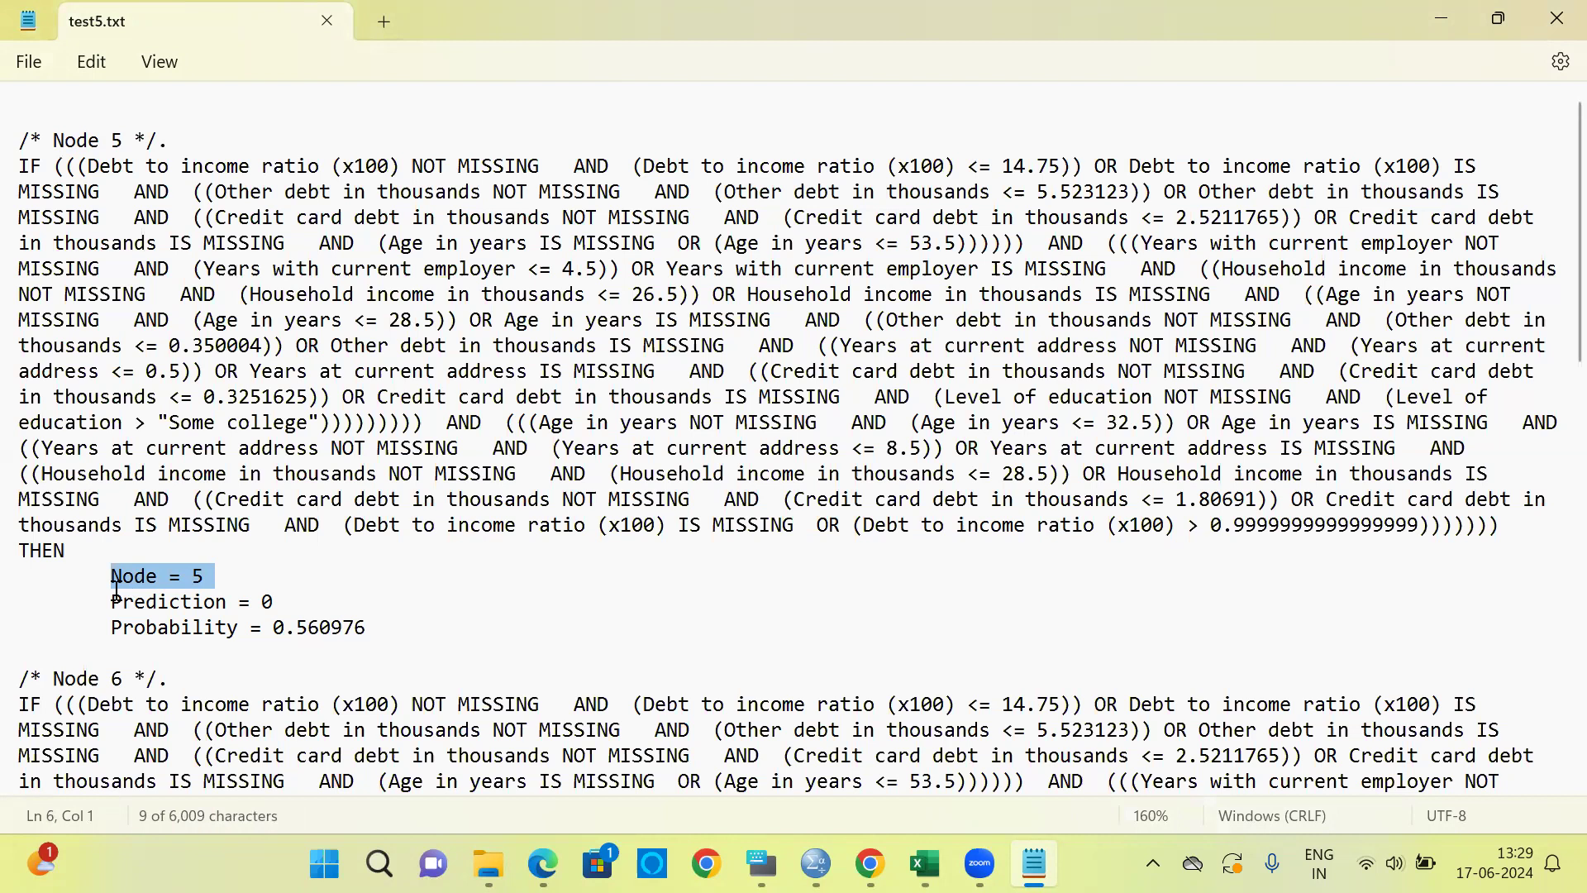
{"action": "left_click_drag", "start_coordinate": [111, 603], "coordinate": [283, 603]}
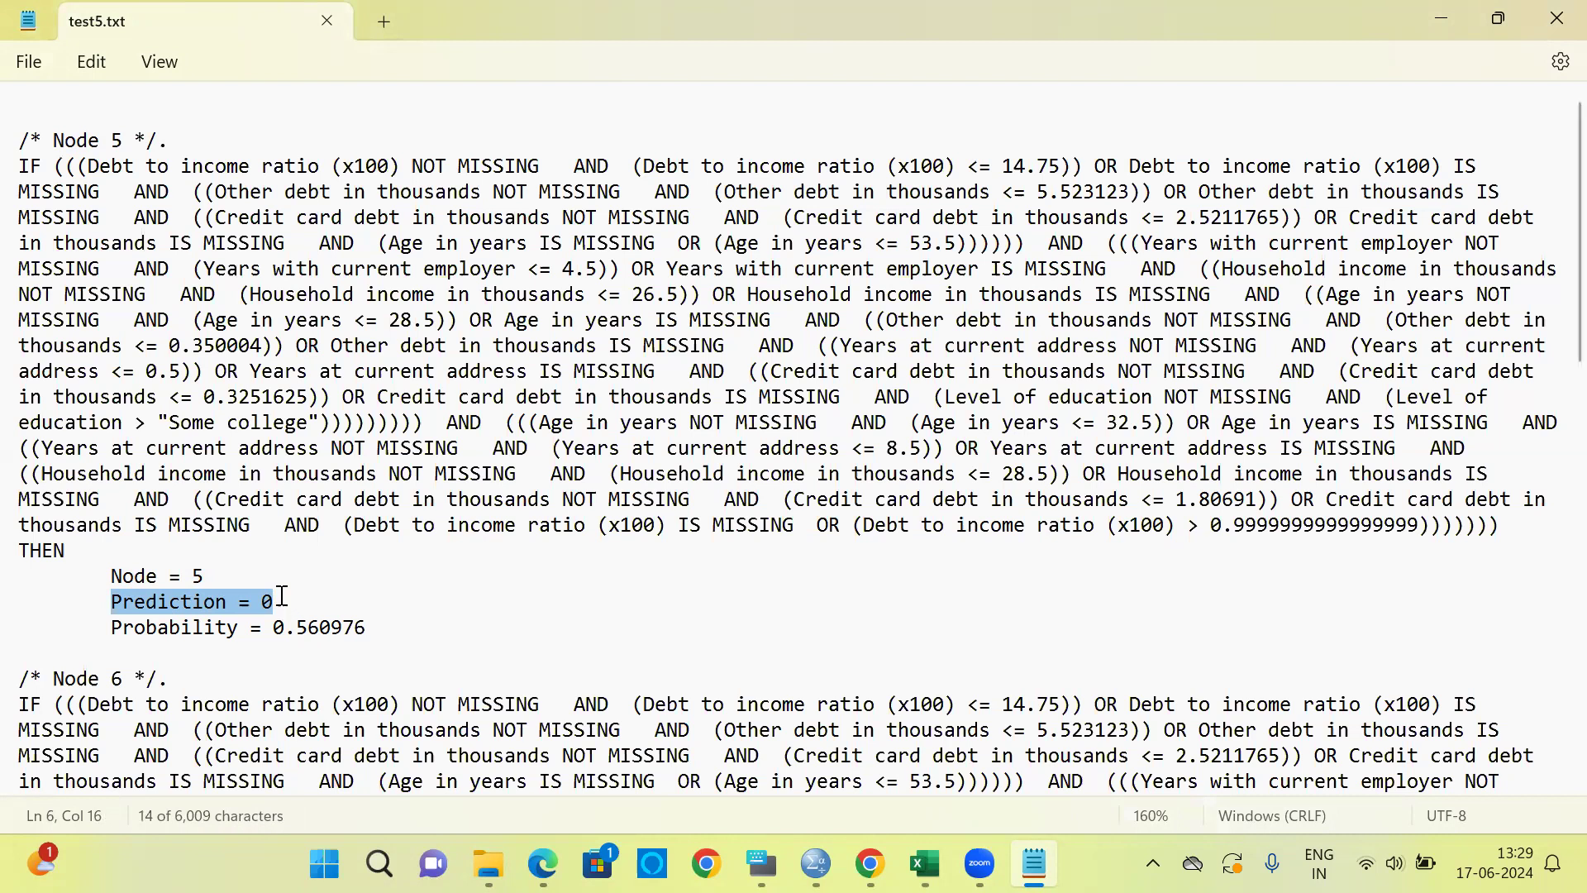
{"action": "left_click_drag", "start_coordinate": [320, 630], "coordinate": [275, 633]}
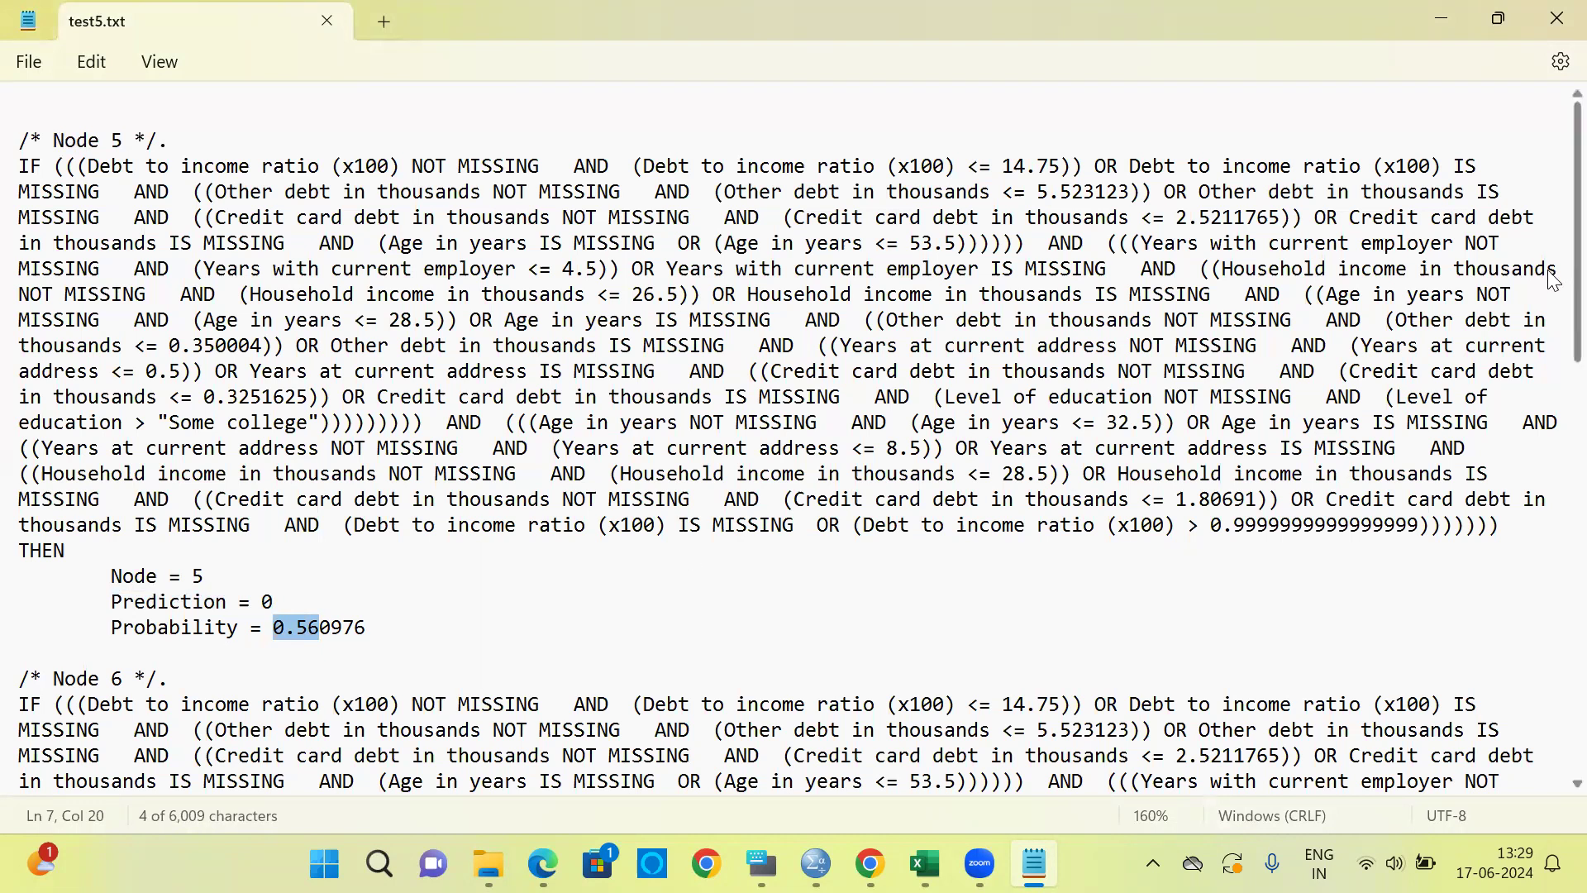
Step: Find the Node 6 rule in test5.txt and check its prediction
{"action": "scroll", "coordinate": [237, 444], "scroll_direction": "down", "scroll_amount": 4}
{"action": "left_click_drag", "start_coordinate": [172, 409], "coordinate": [5, 420]}
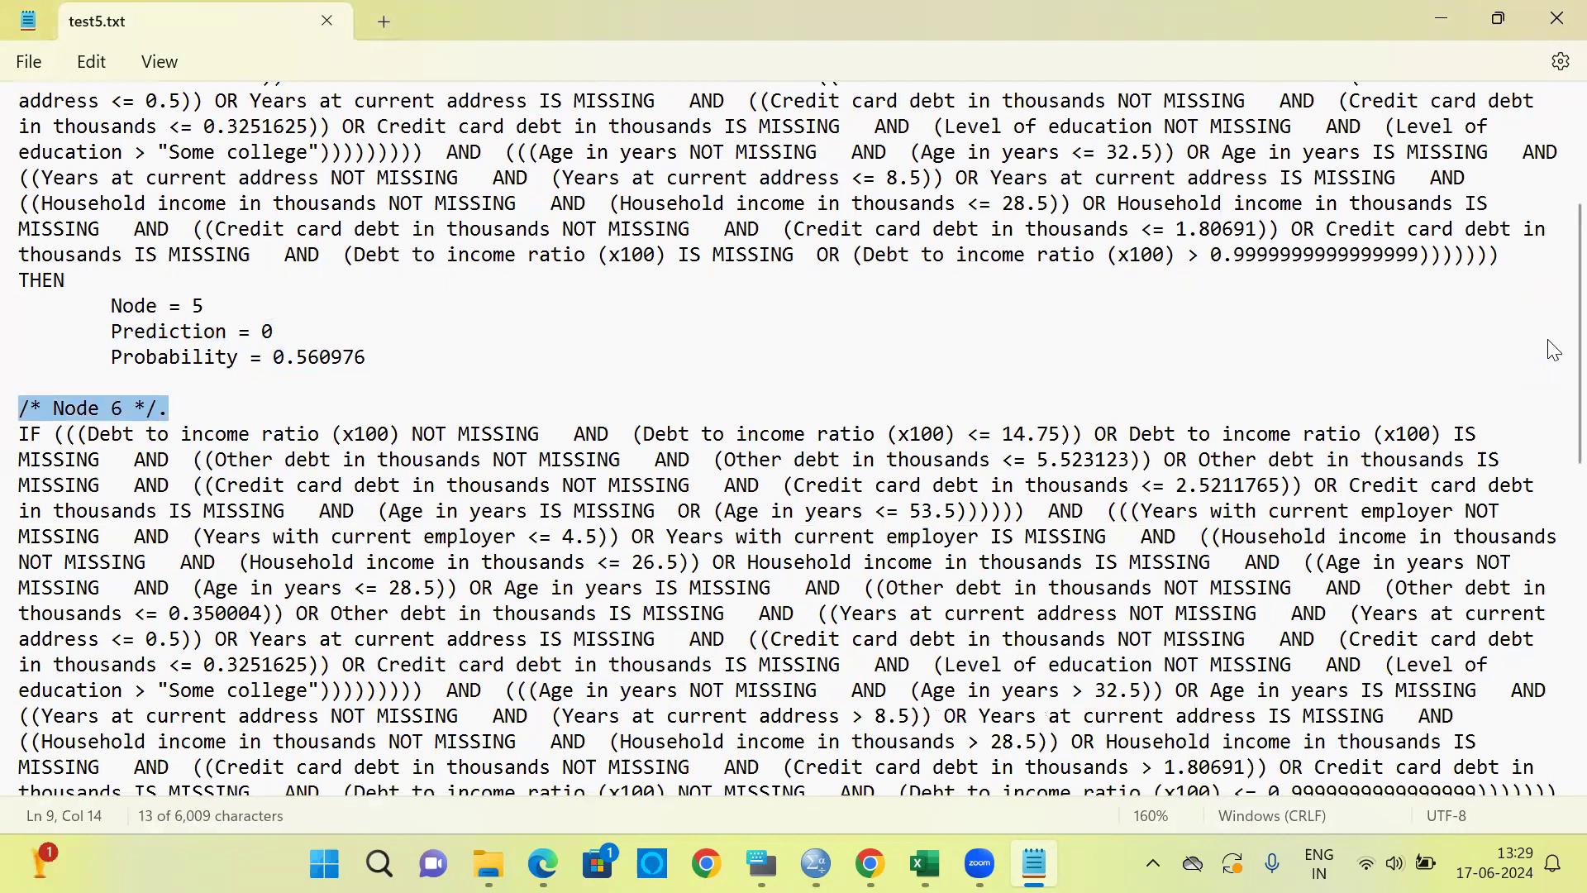
{"action": "scroll", "coordinate": [1554, 364], "scroll_direction": "down", "scroll_amount": 5}
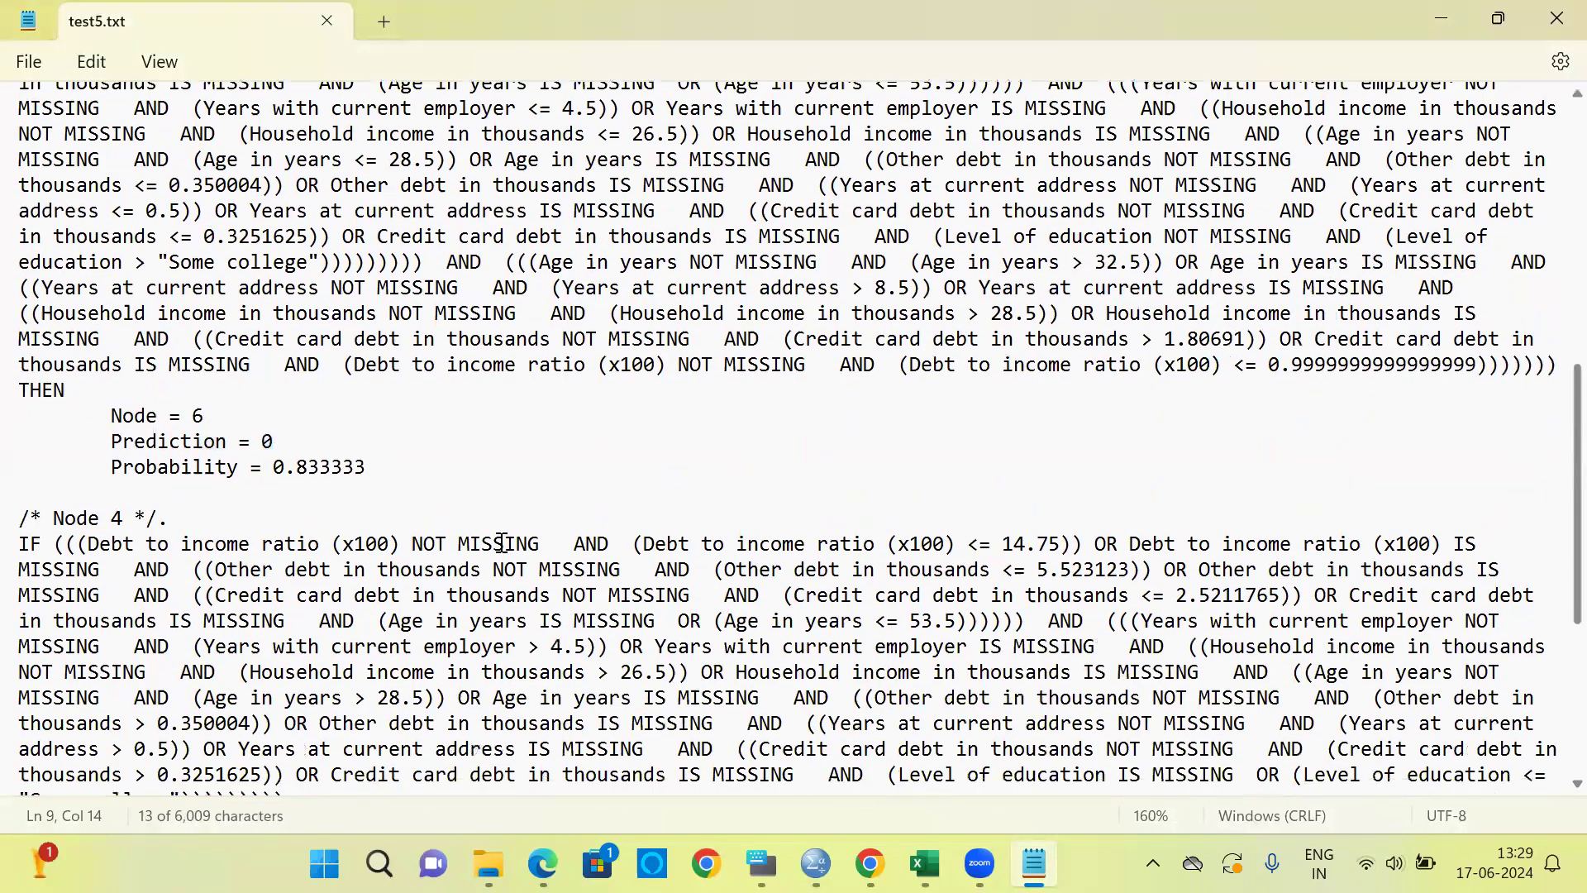
{"action": "left_click_drag", "start_coordinate": [277, 442], "coordinate": [114, 442]}
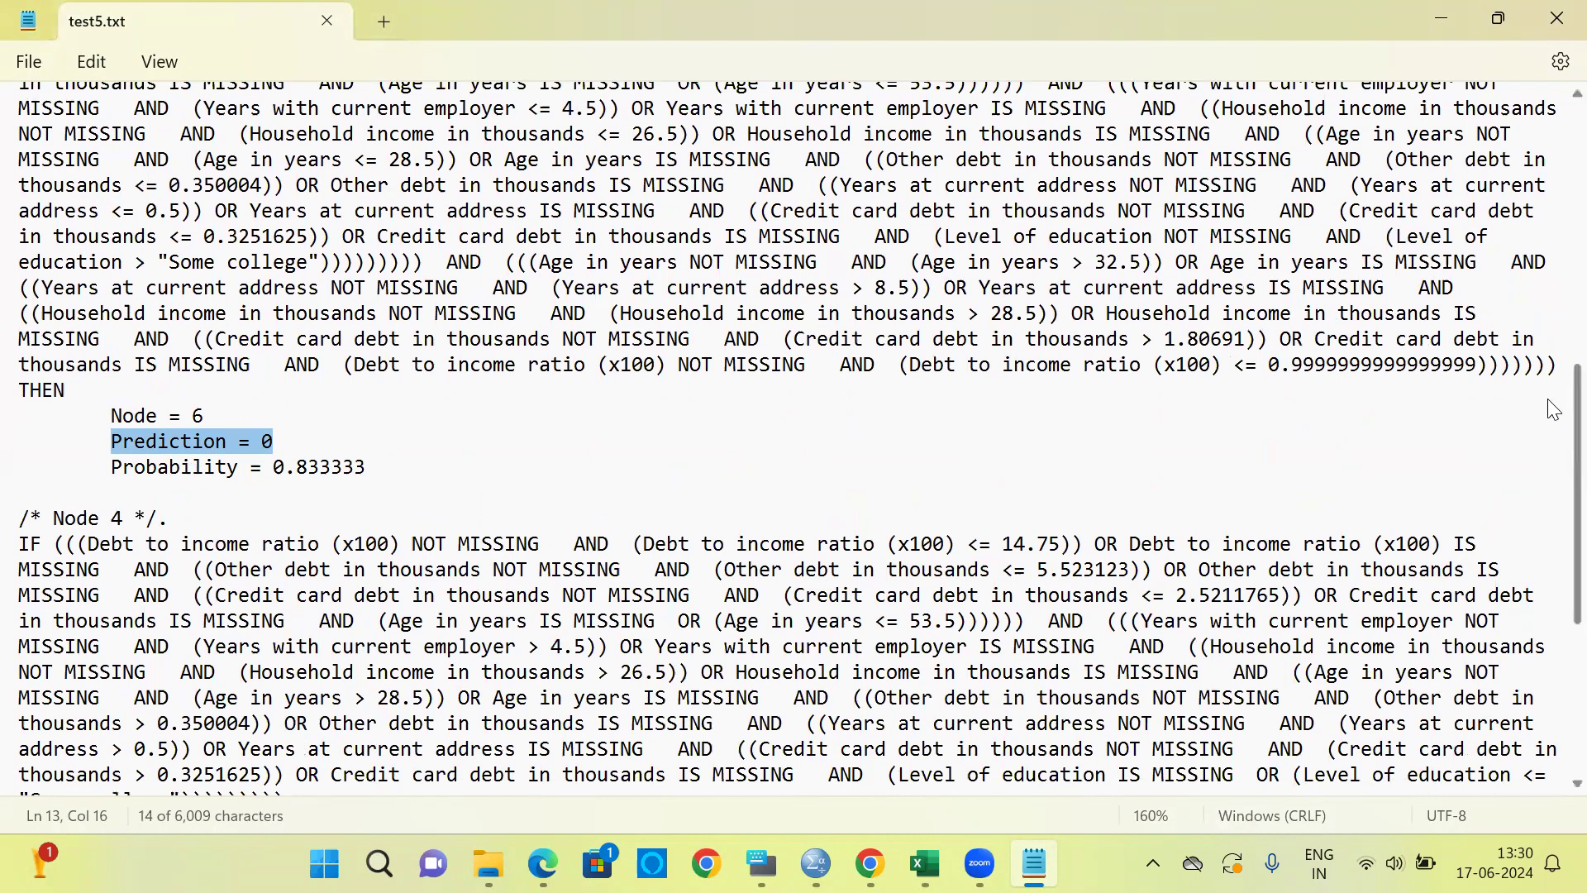
Step: Find the Node 4 rule in the exported rules and check its prediction
{"action": "scroll", "coordinate": [1552, 411], "scroll_direction": "down", "scroll_amount": 5}
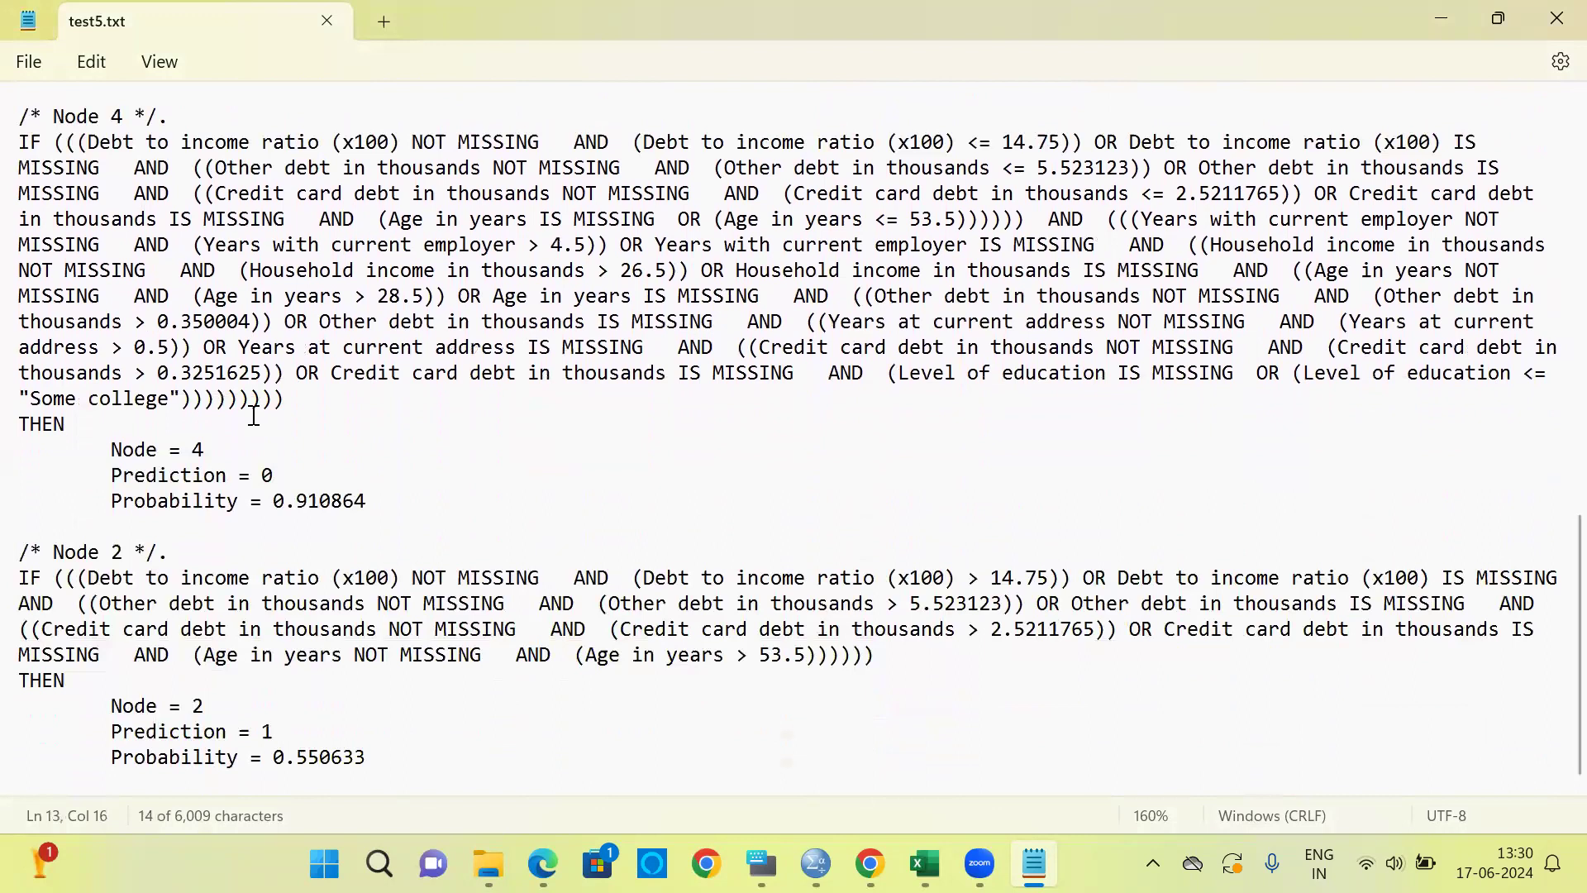
{"action": "left_click_drag", "start_coordinate": [168, 118], "coordinate": [12, 131]}
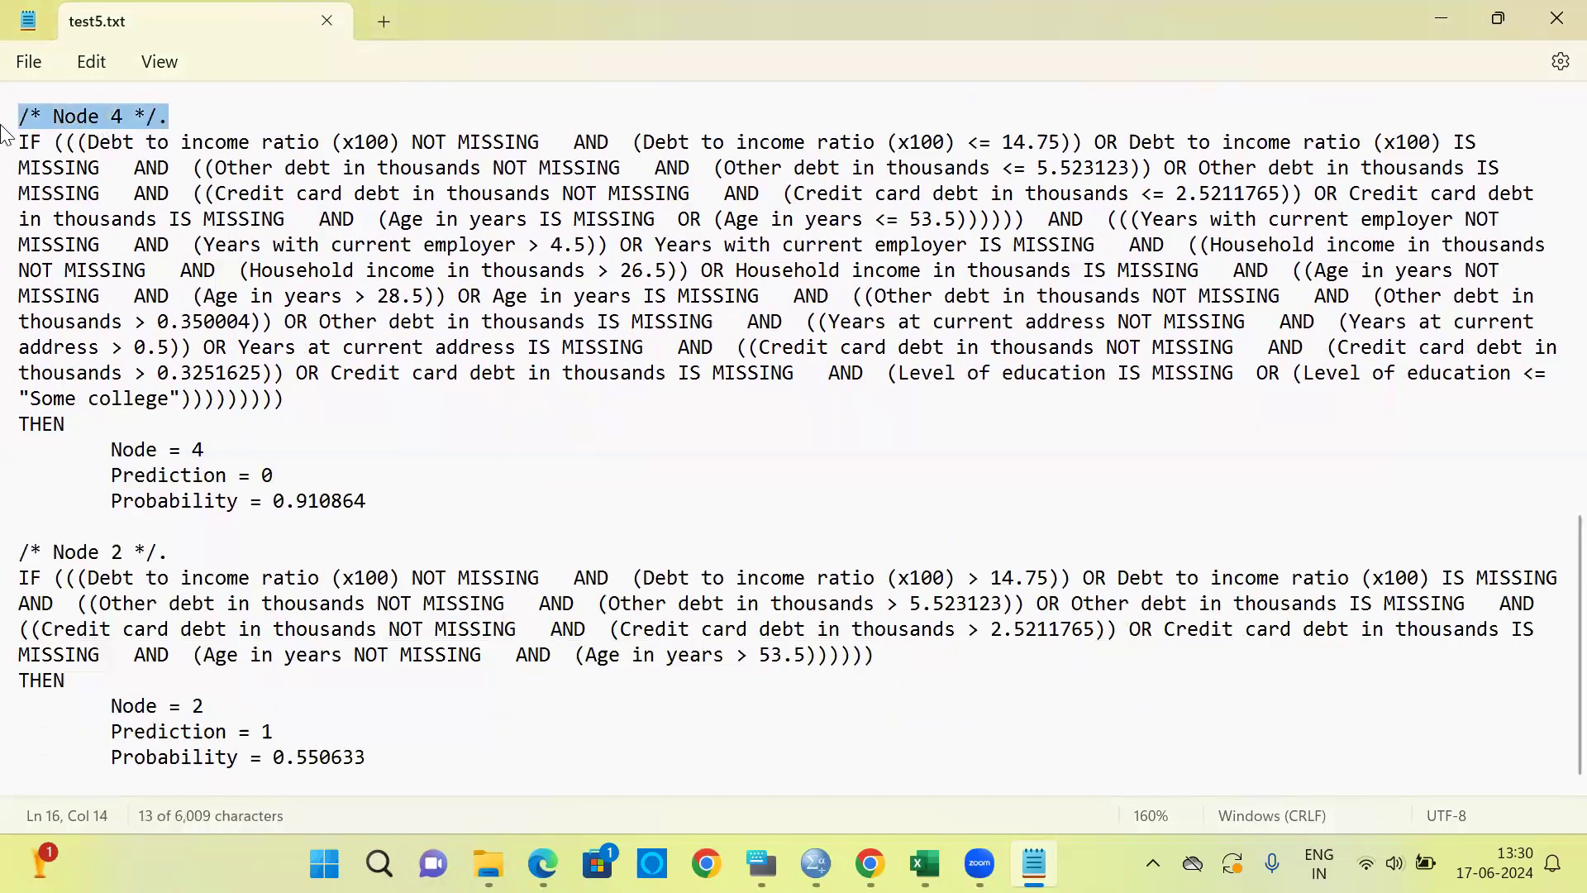
{"action": "left_click_drag", "start_coordinate": [276, 475], "coordinate": [105, 478]}
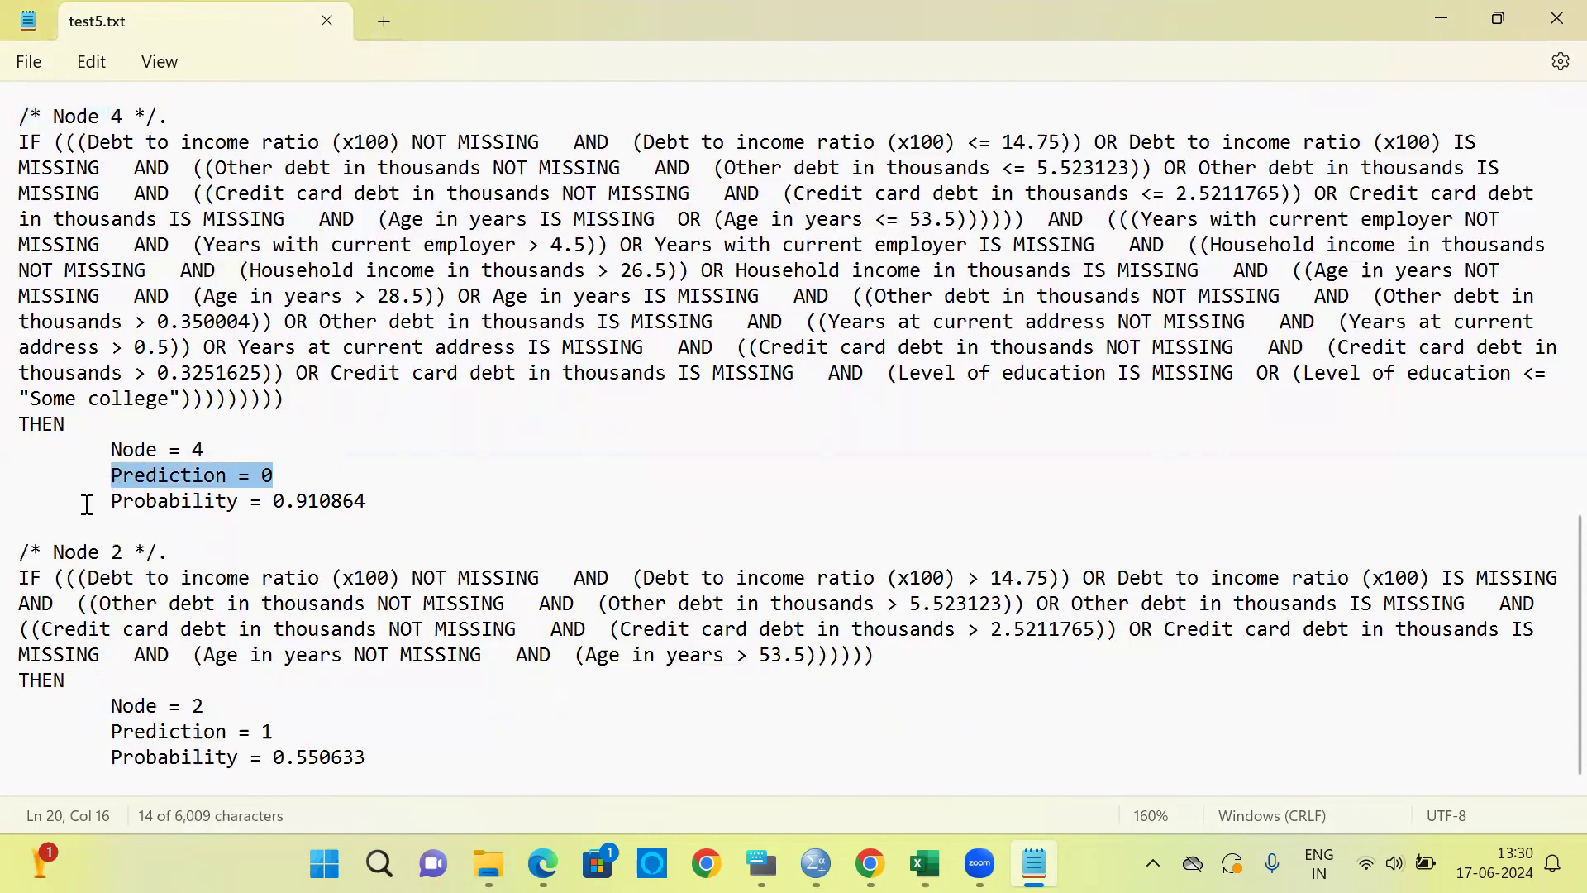
Step: Examine the Node 2 rule's IF conditions together with its prediction and probability
{"action": "left_click_drag", "start_coordinate": [53, 552], "coordinate": [135, 552]}
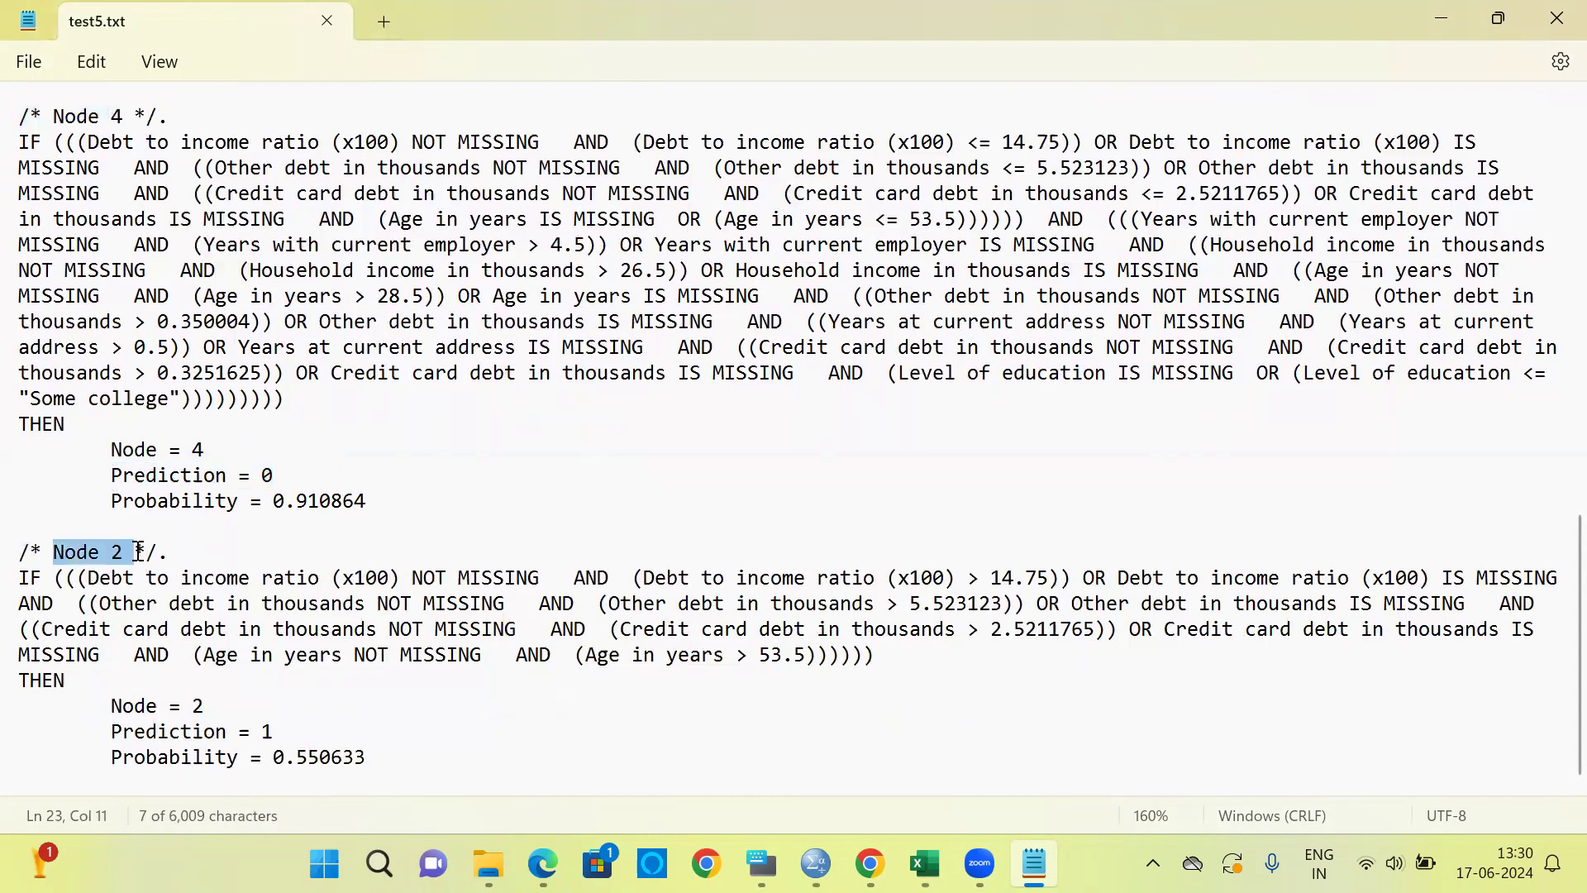
{"action": "left_click_drag", "start_coordinate": [19, 578], "coordinate": [89, 693]}
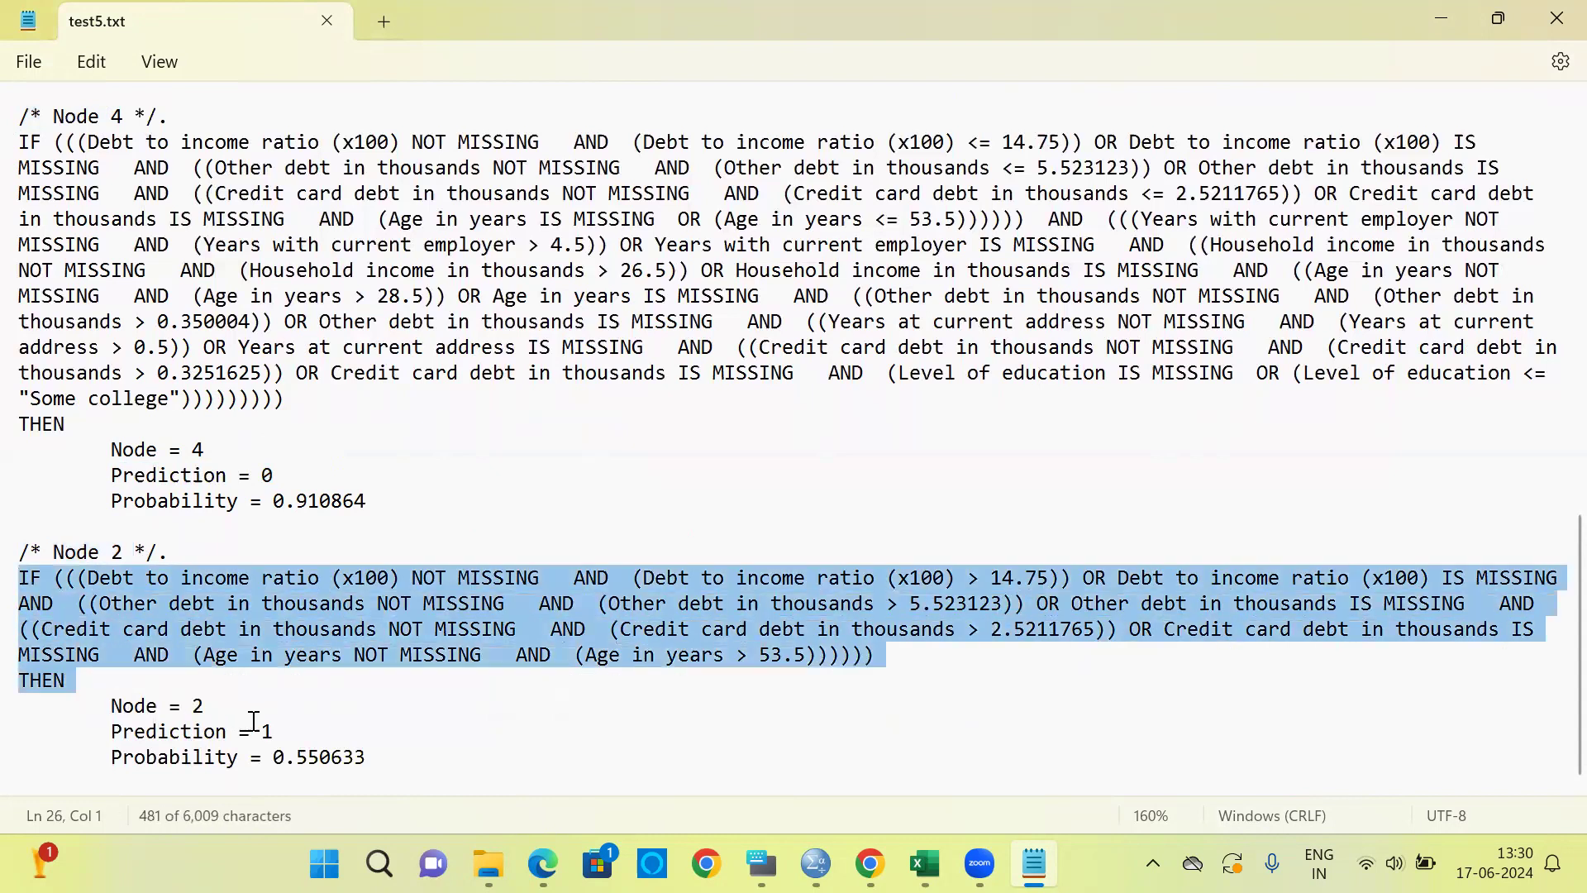
{"action": "left_click_drag", "start_coordinate": [278, 730], "coordinate": [101, 742]}
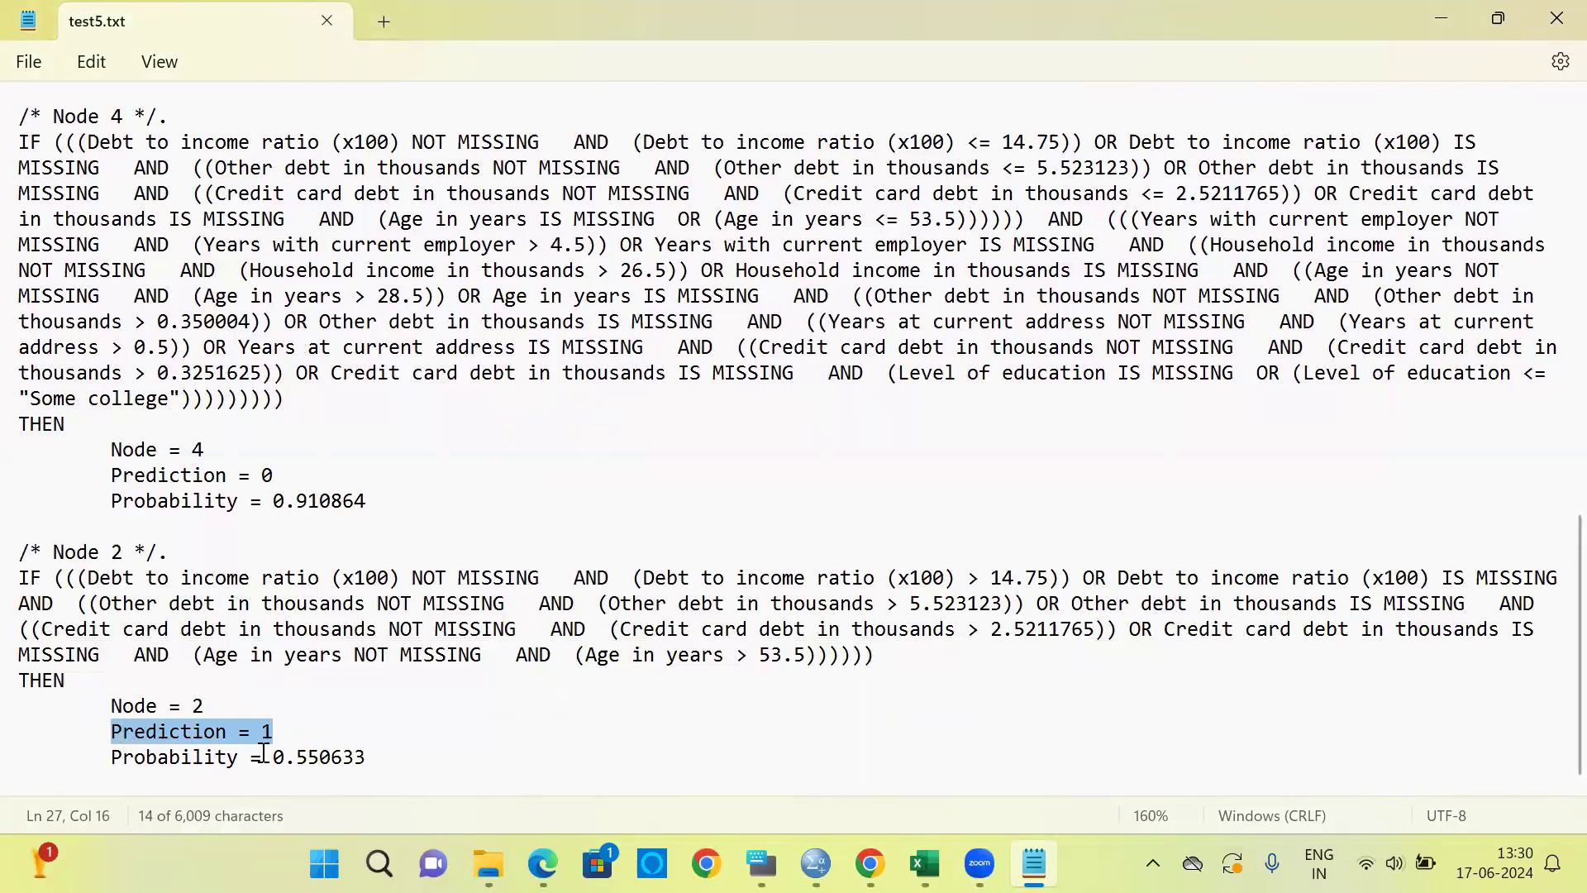
{"action": "left_click_drag", "start_coordinate": [315, 758], "coordinate": [274, 765]}
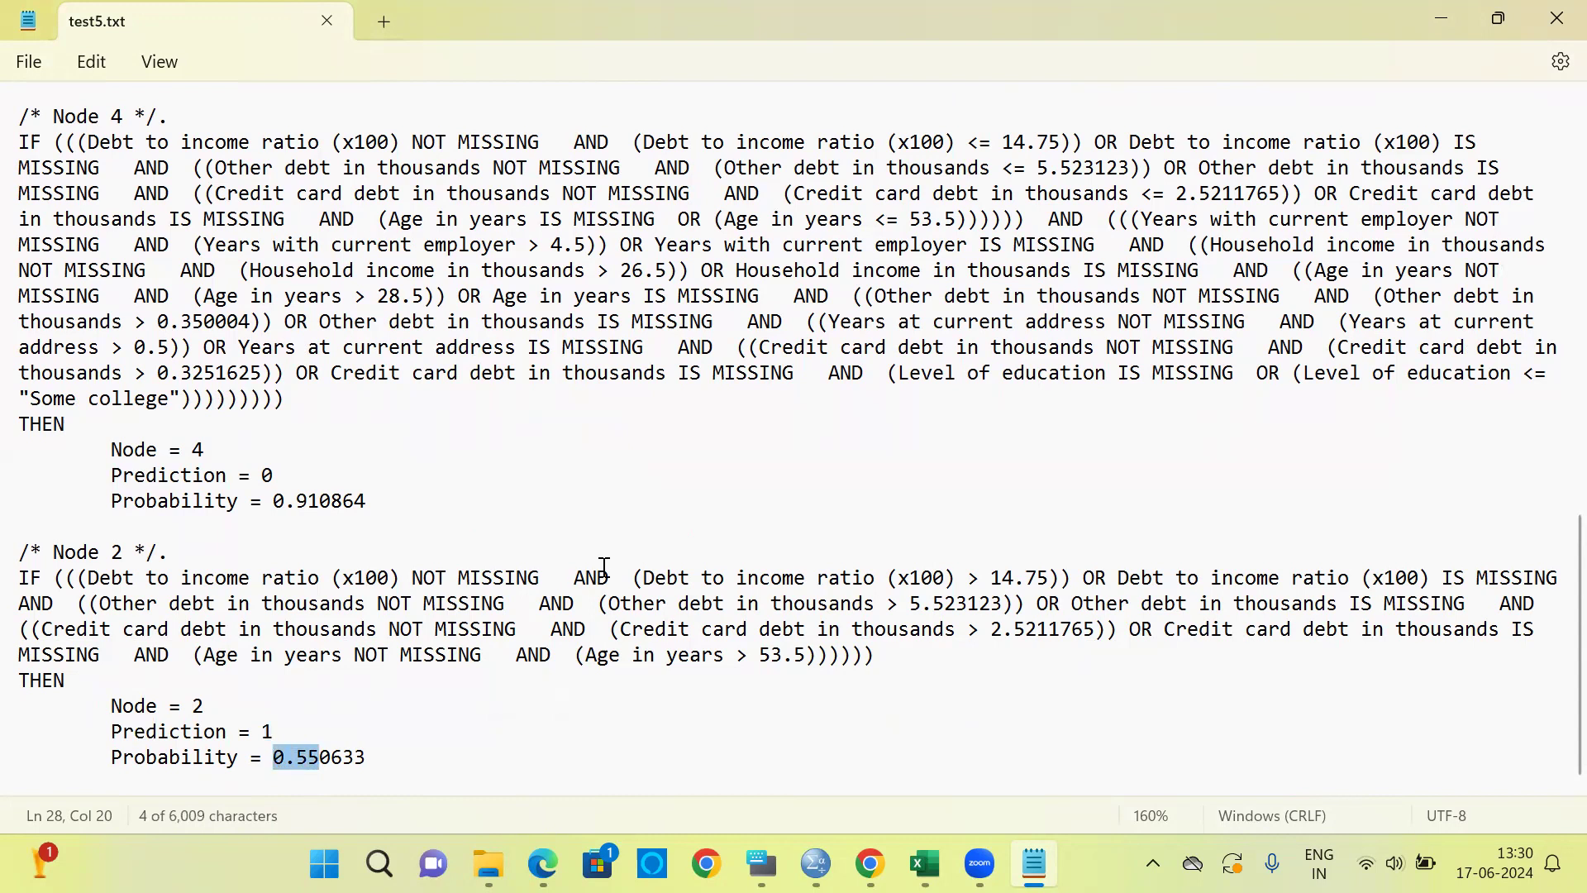